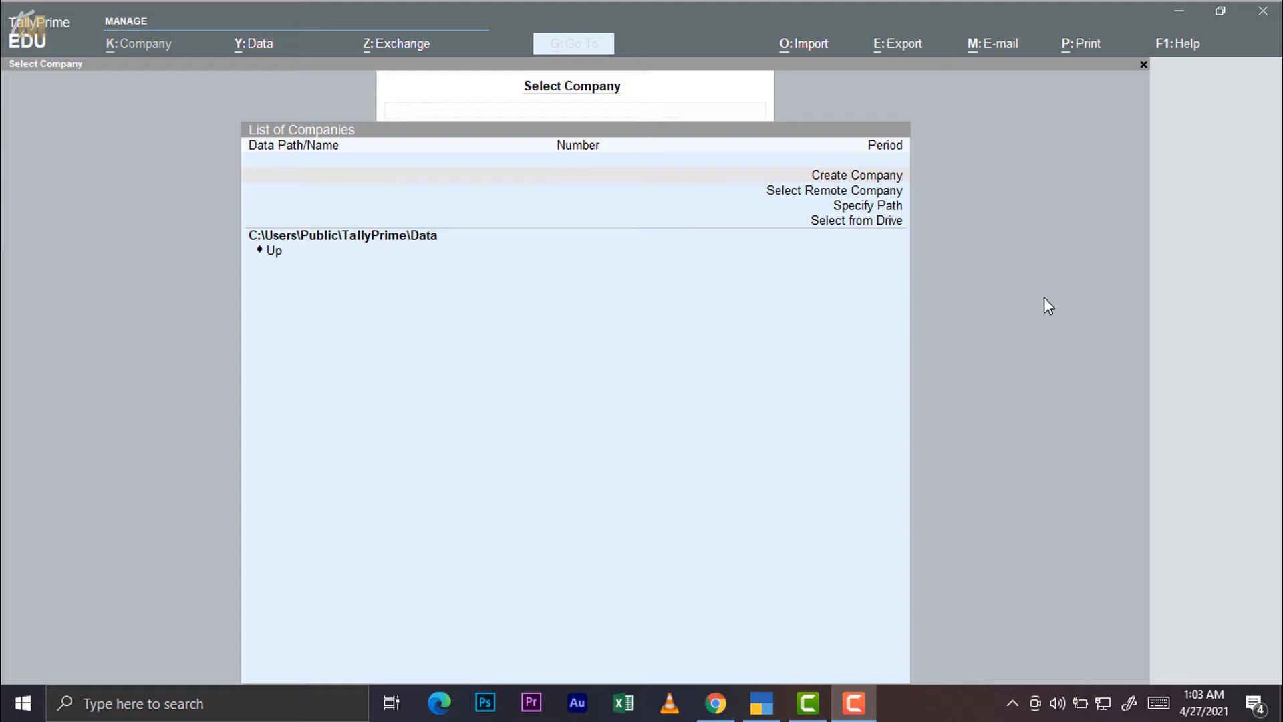
Quit the running TallyPrime session and confirm the exit prompt
click(480, 19)
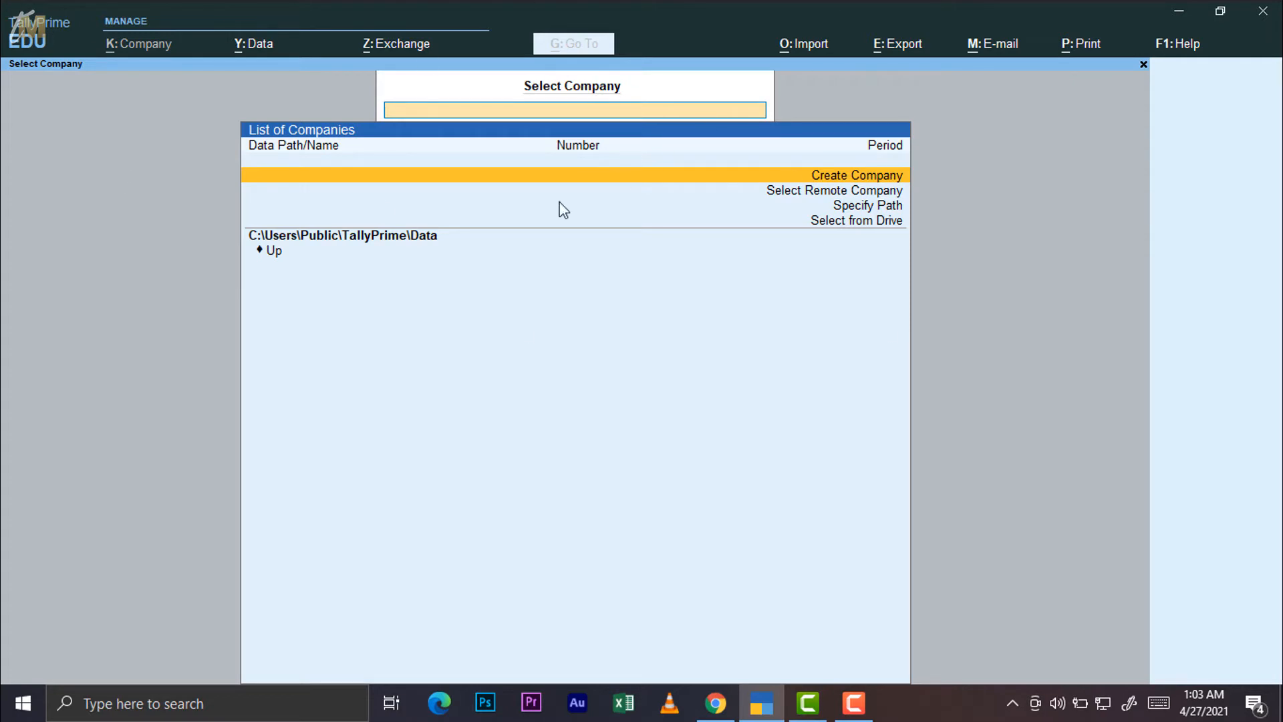
click(1180, 16)
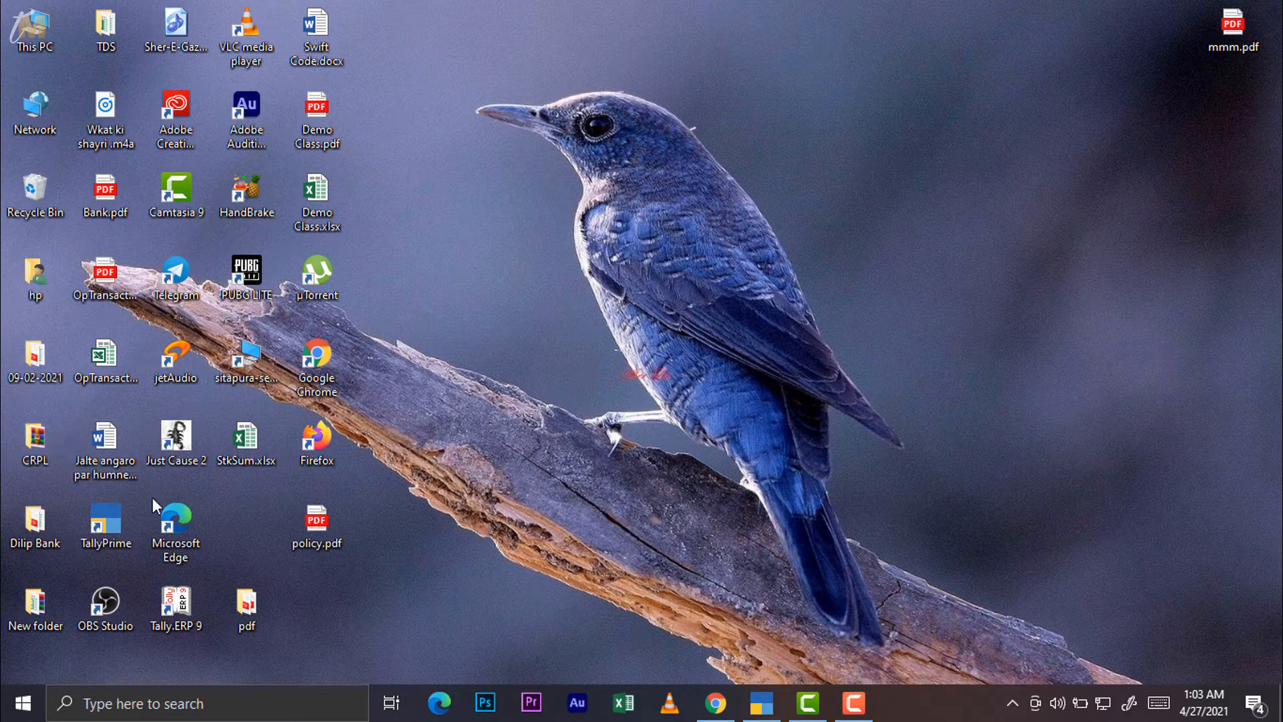
double_click(107, 507)
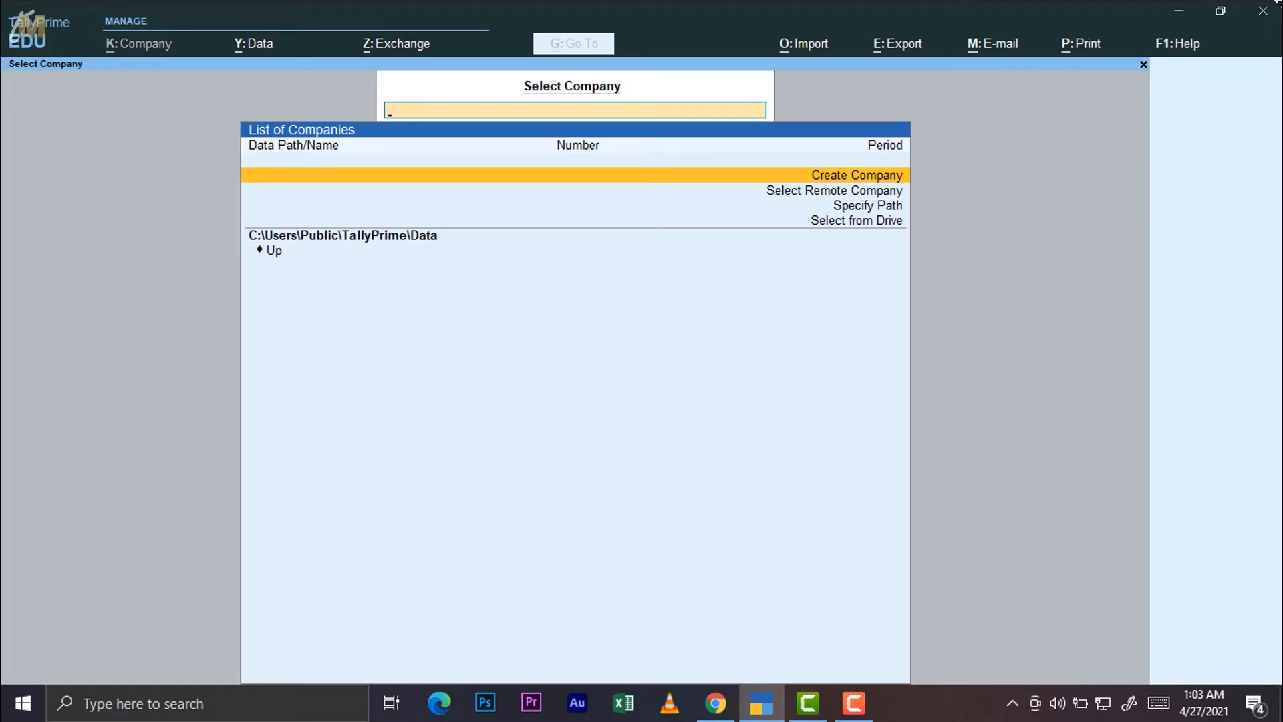
key(Escape)
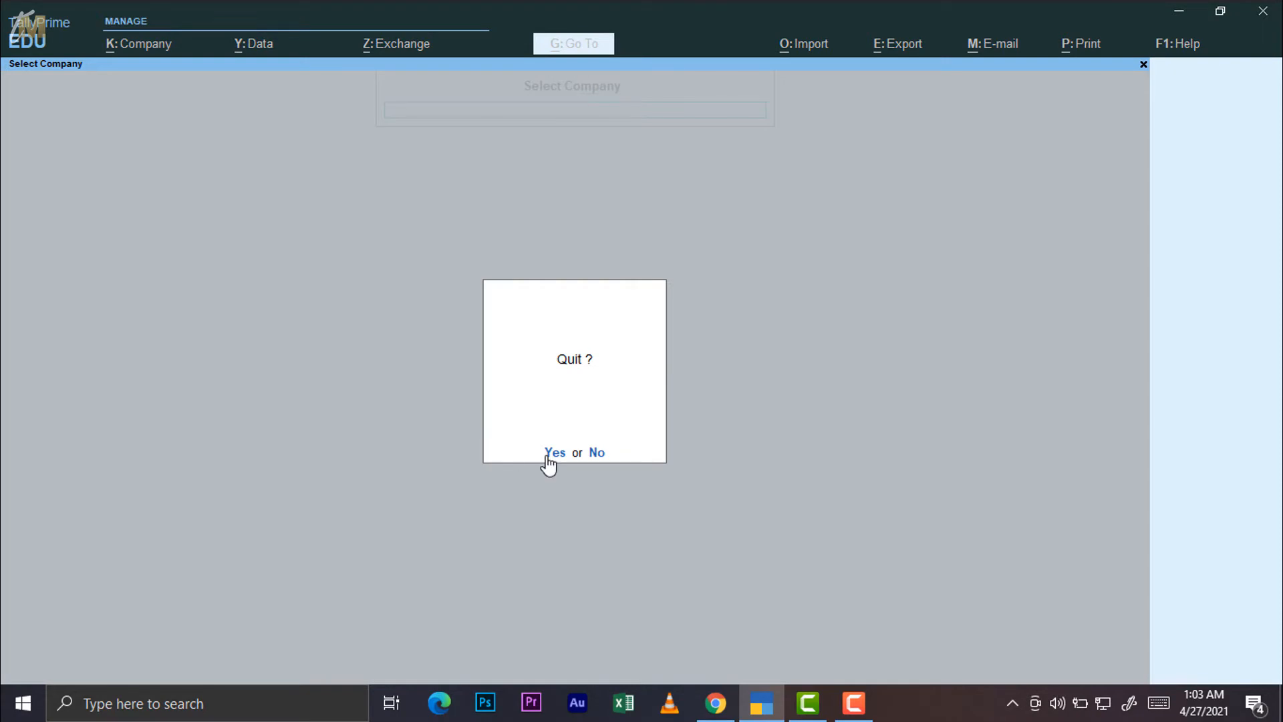
key(Return)
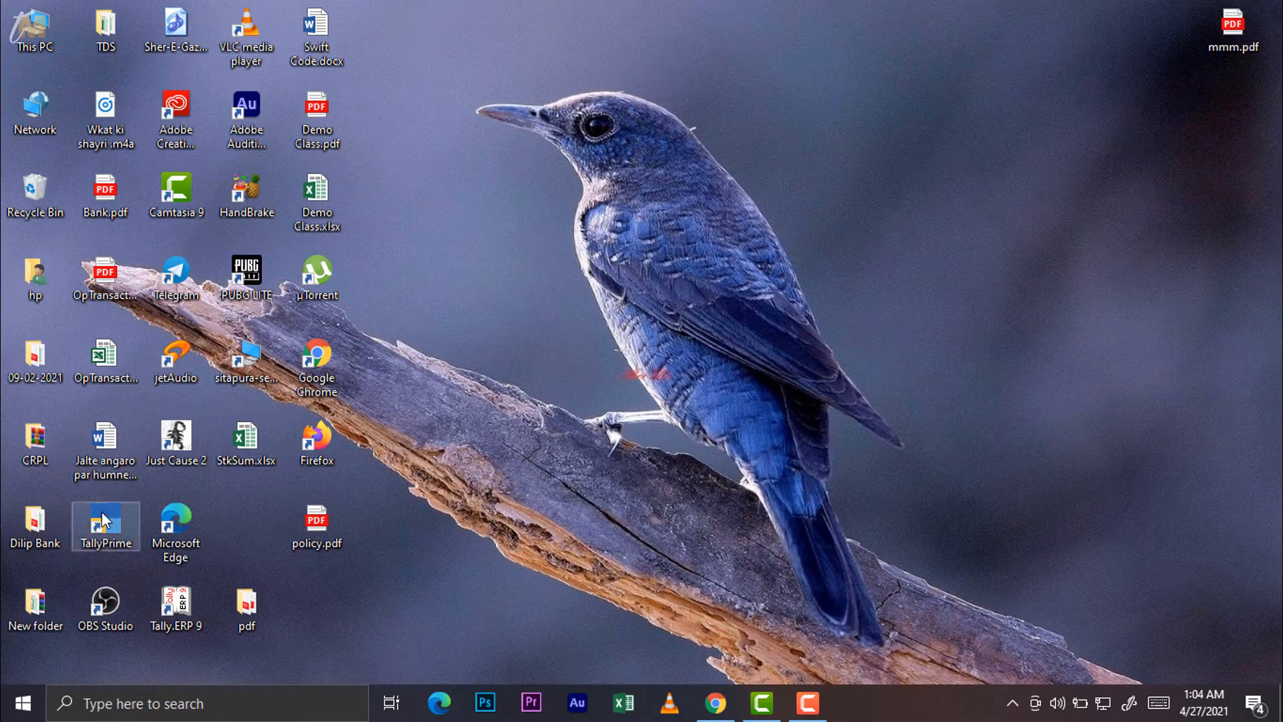
Relaunch TallyPrime from the desktop and continue in Educational Mode
double_click(105, 521)
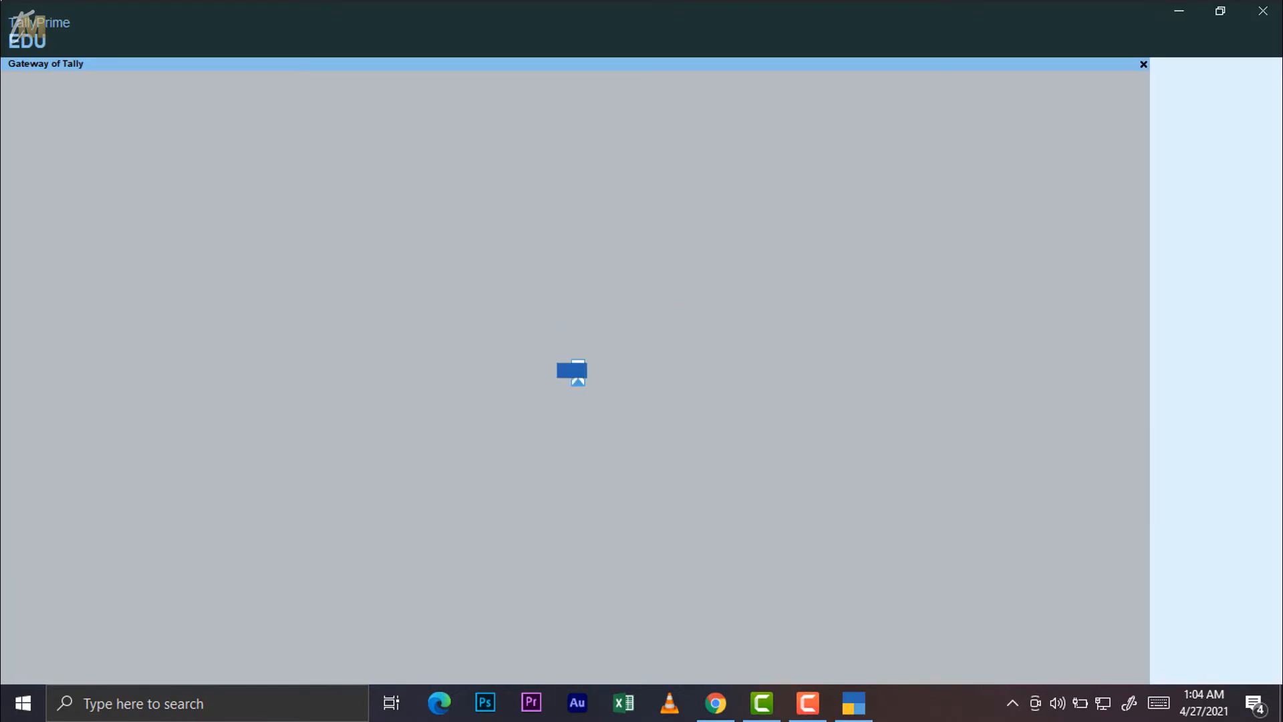
click(1173, 12)
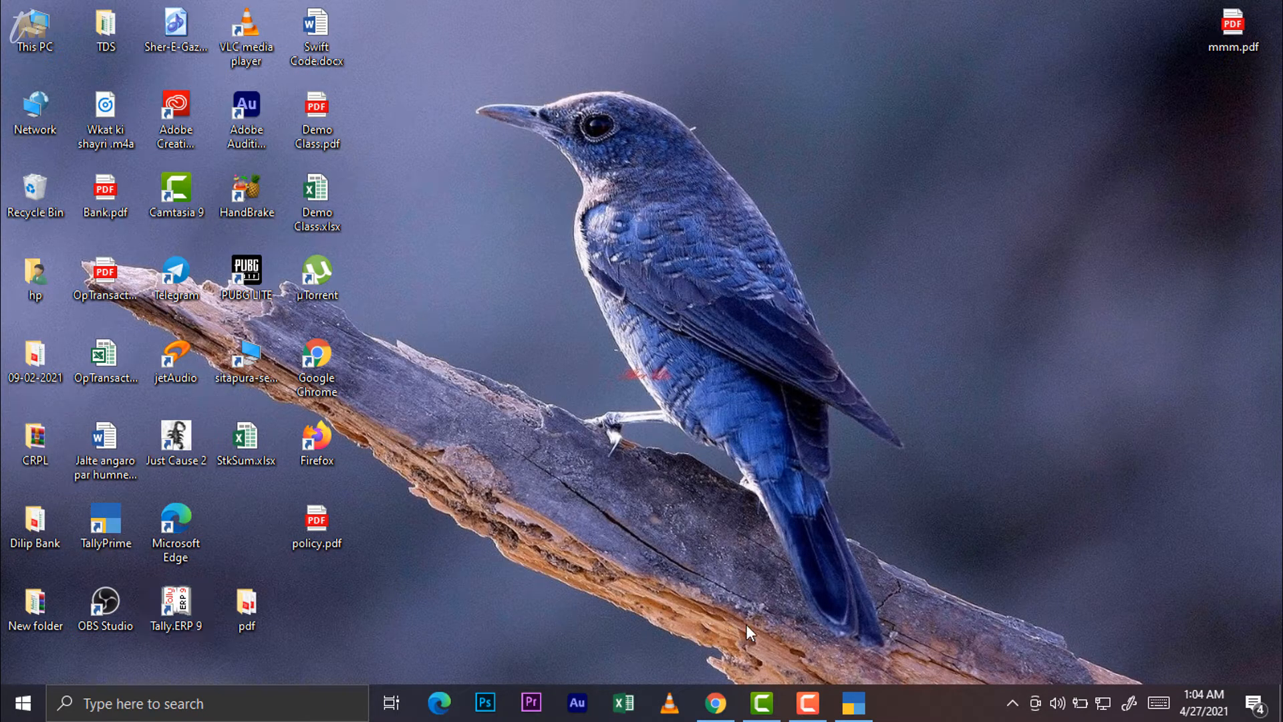
click(850, 704)
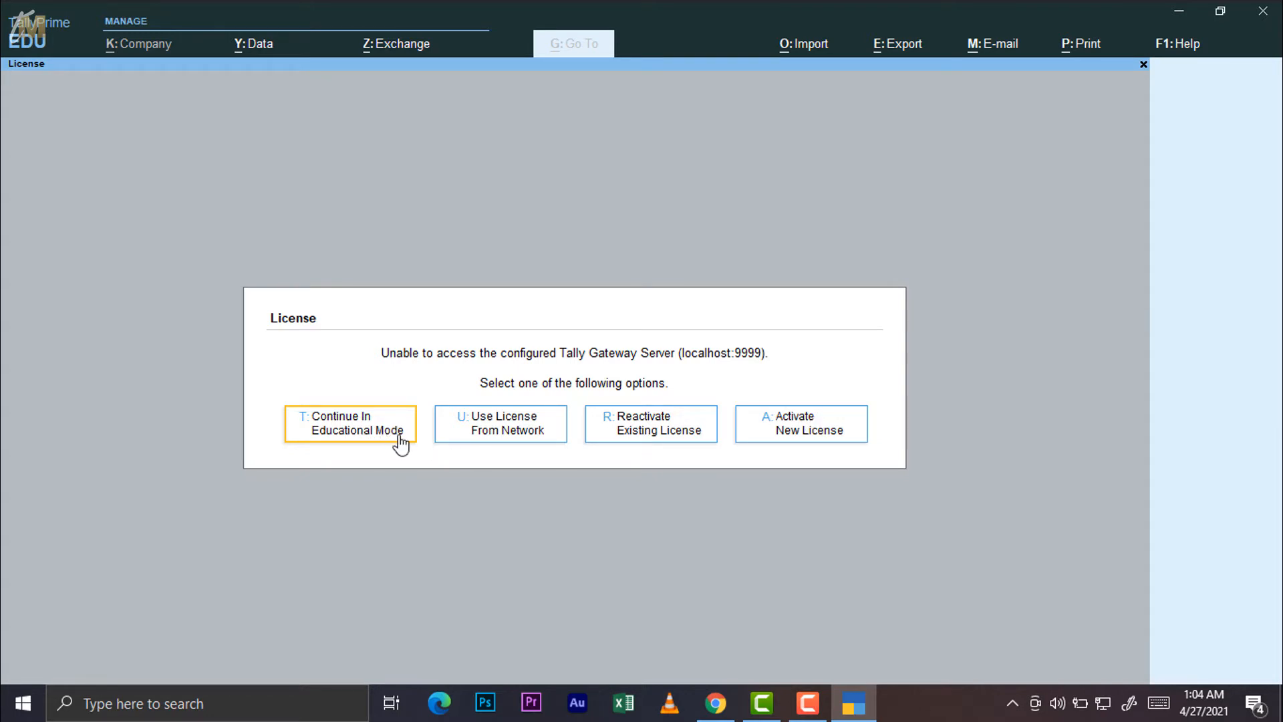
click(377, 429)
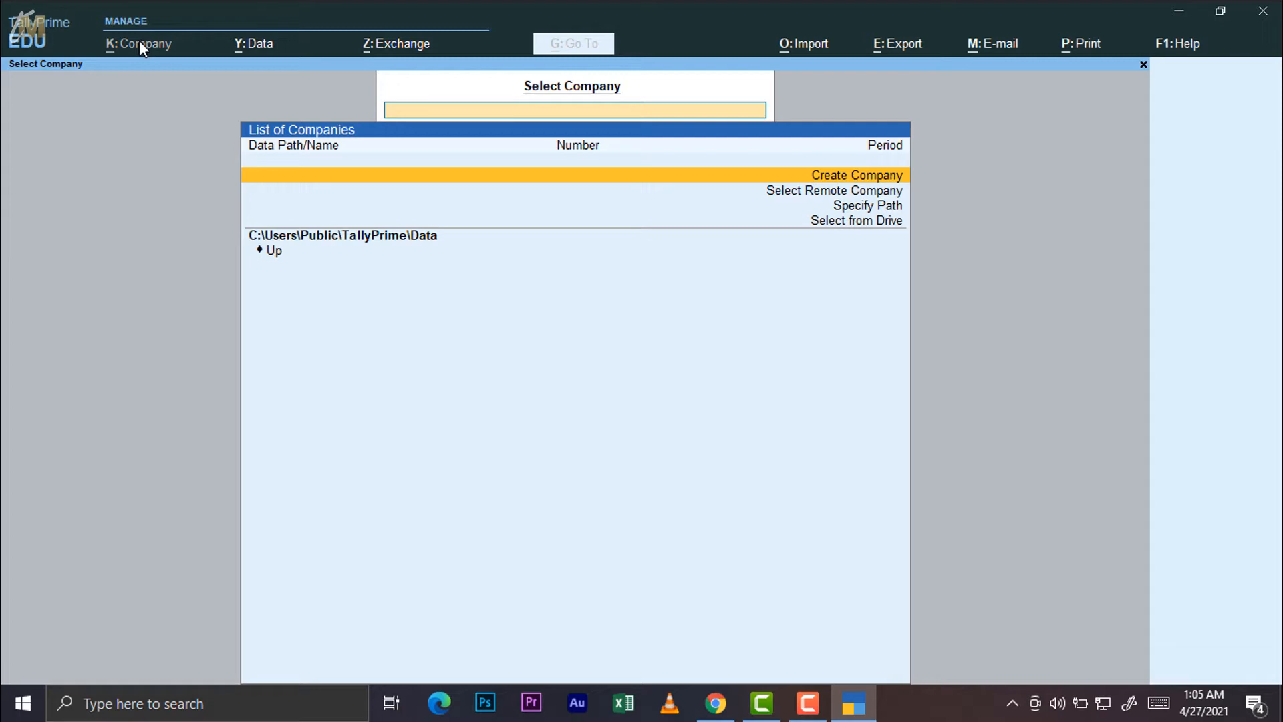
View Data Path settings (data C:\Users\Public\TallyPrime\Data, backup C:\), then minimize TallyPrime
click(256, 46)
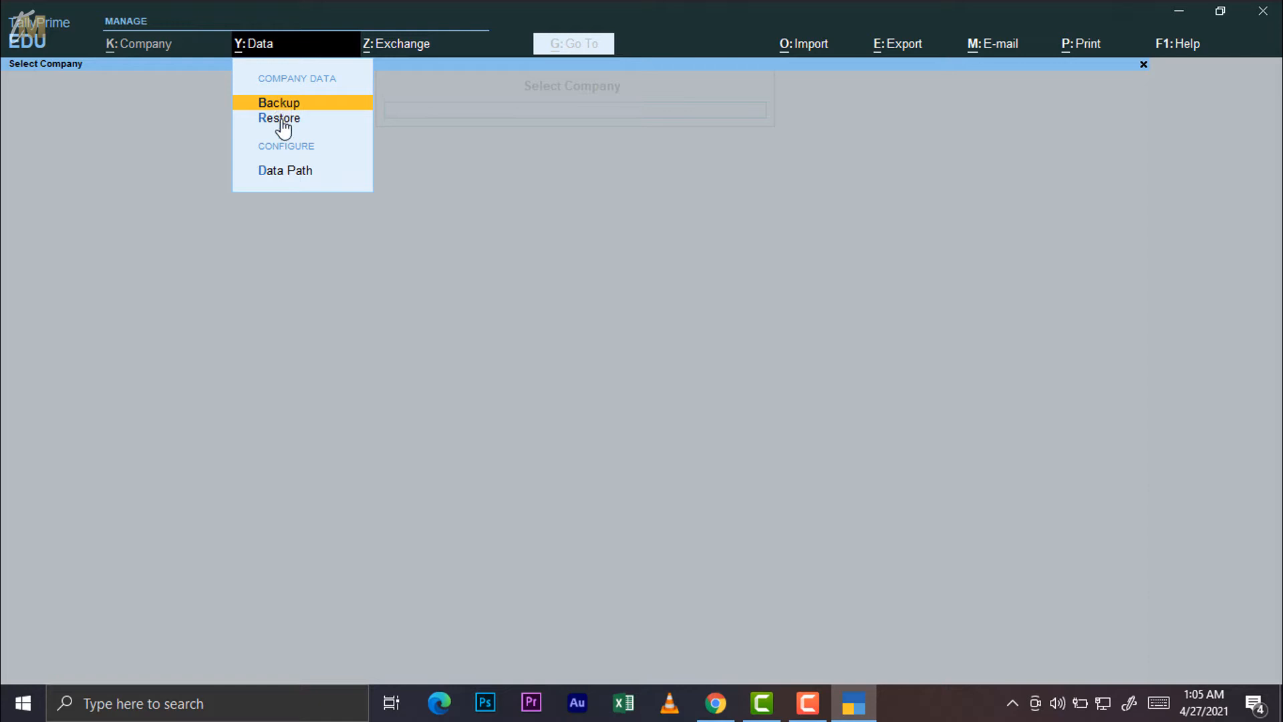
click(292, 178)
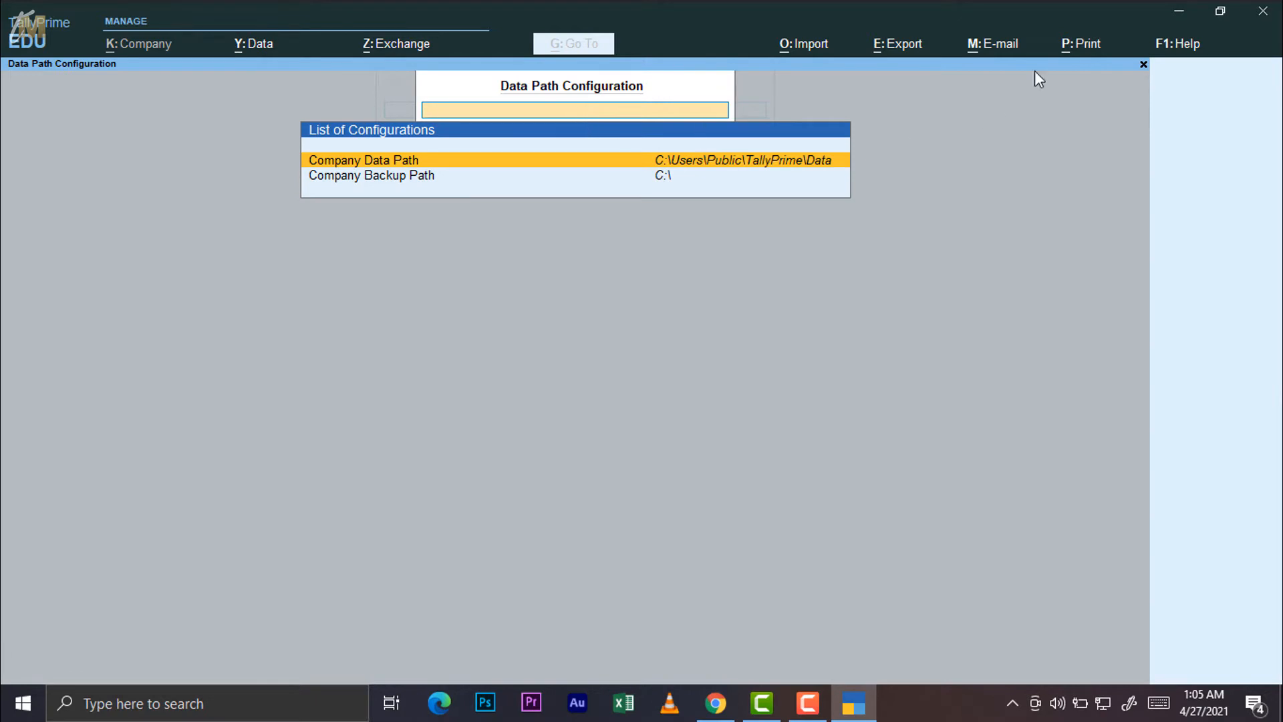
click(1179, 10)
Create a new desktop folder, New folder (2), and open it
right_click(757, 206)
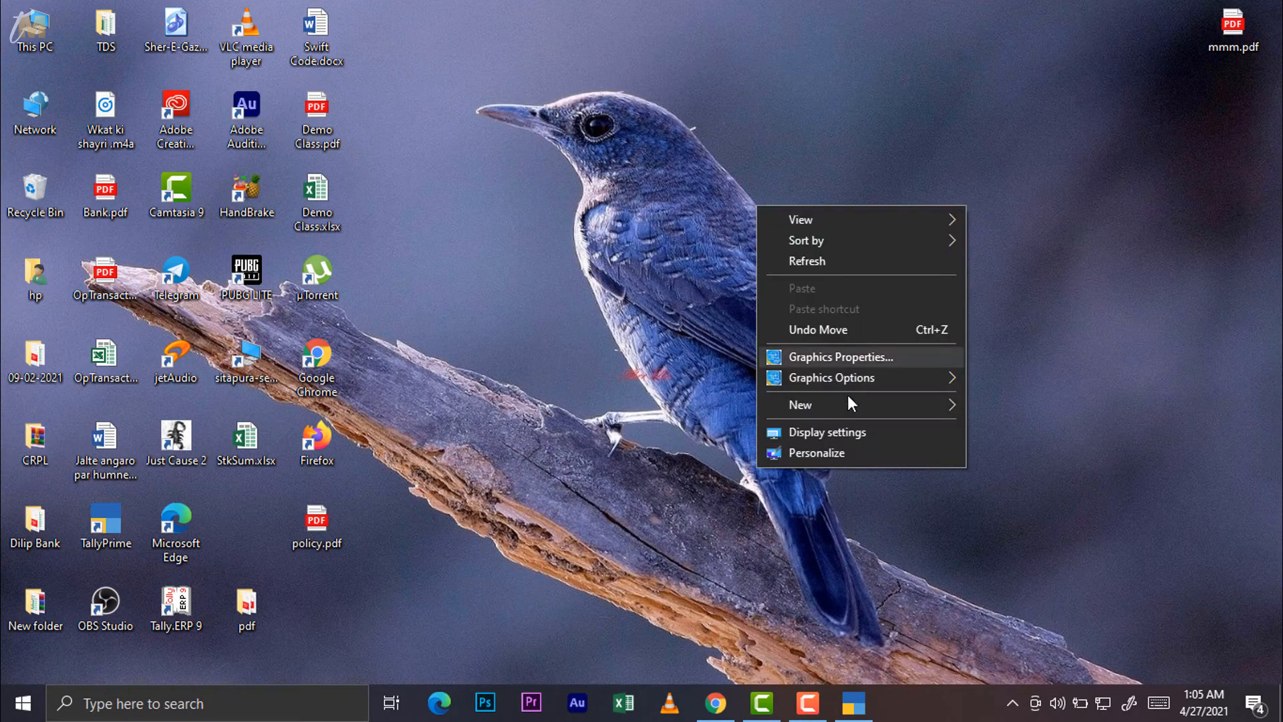
mouse_move(876, 403)
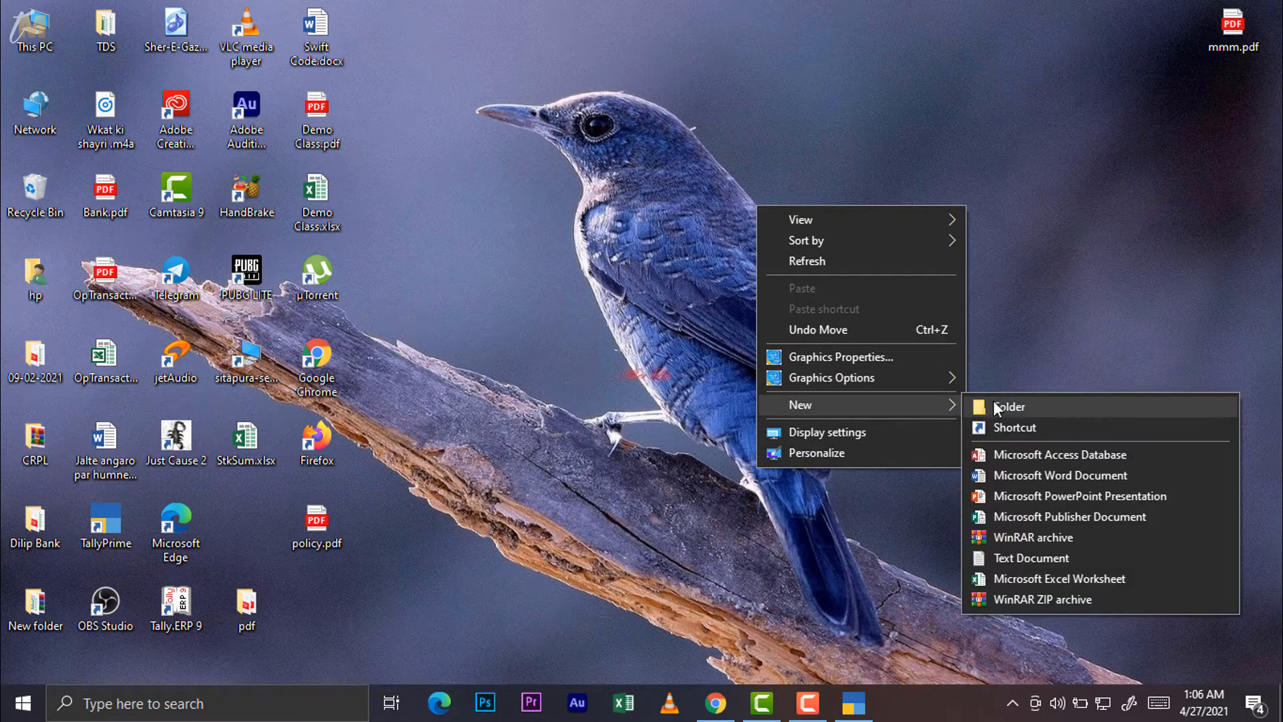
click(993, 404)
click(35, 30)
key(Return)
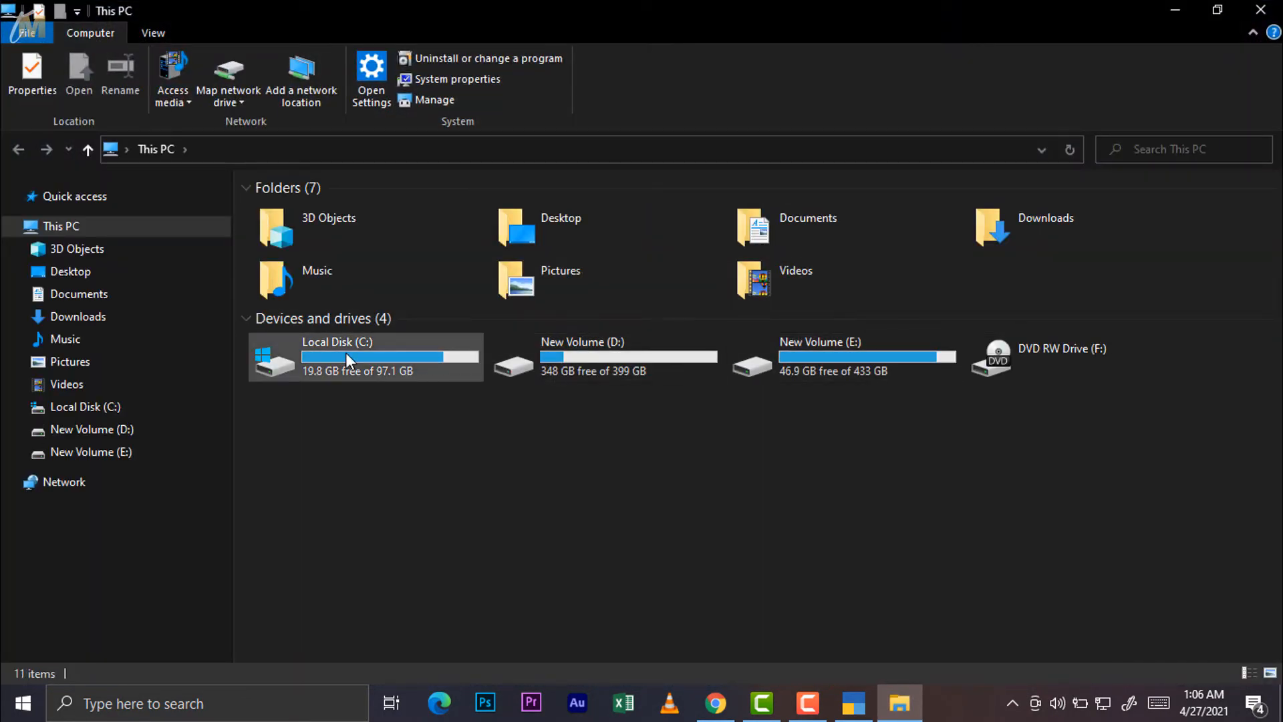
click(1261, 10)
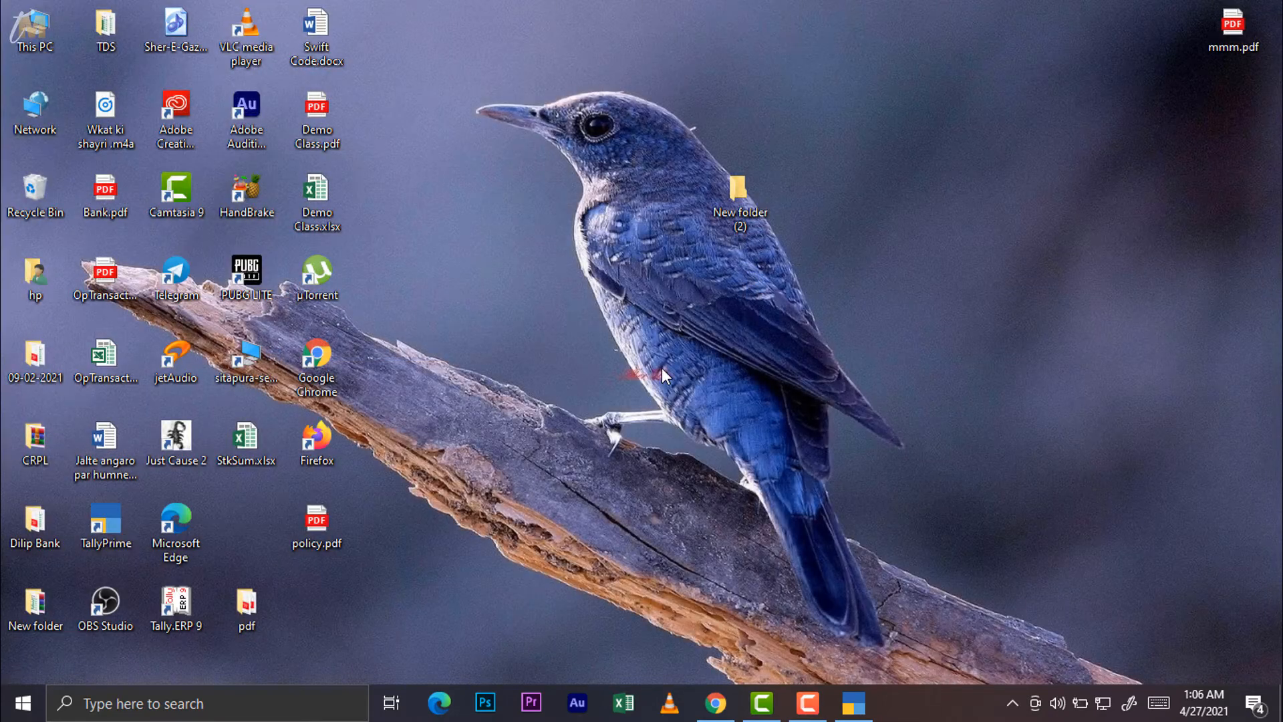
double_click(750, 192)
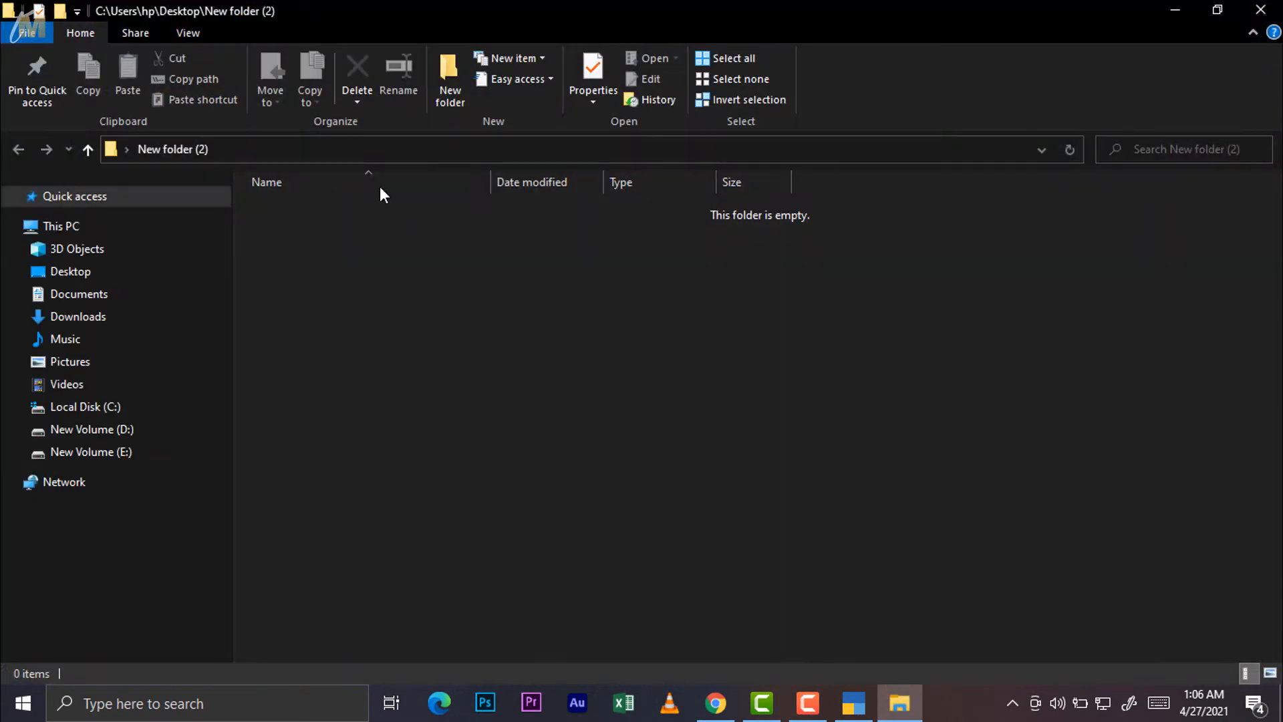
Create a folder named 'Tally Prime' inside New folder (2) and open it
click(363, 150)
right_click(469, 311)
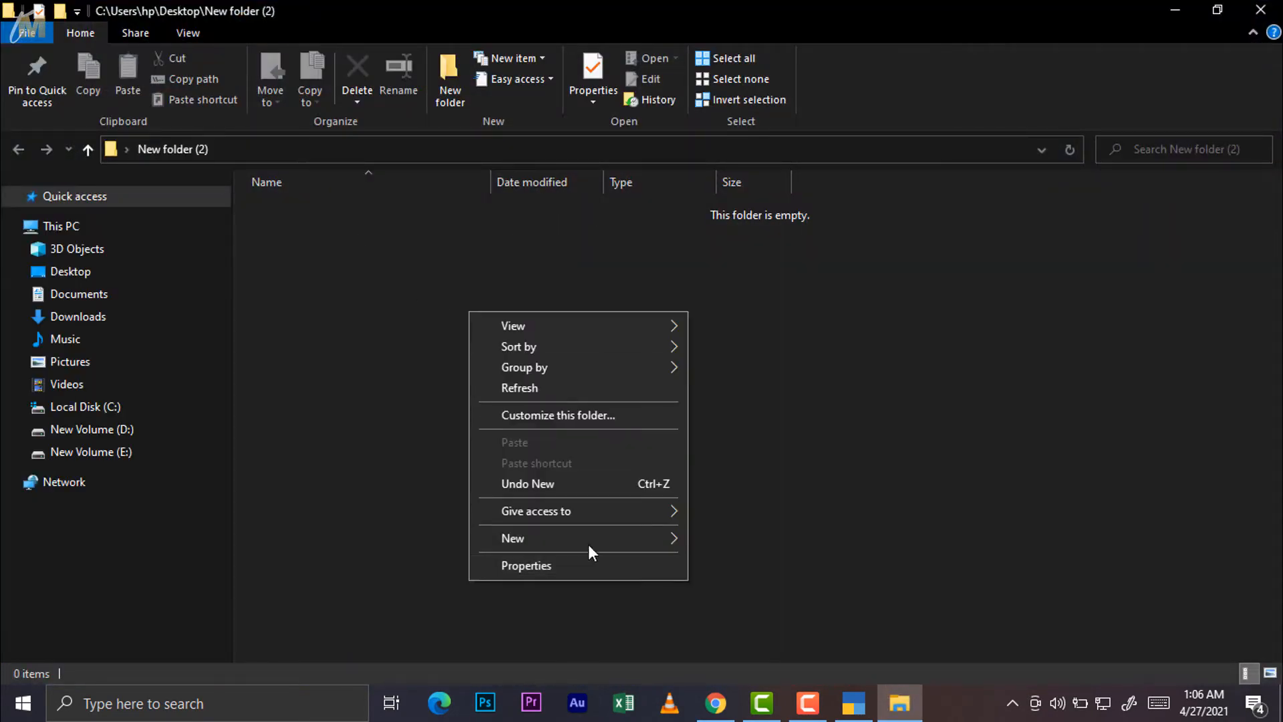
mouse_move(595, 539)
click(755, 345)
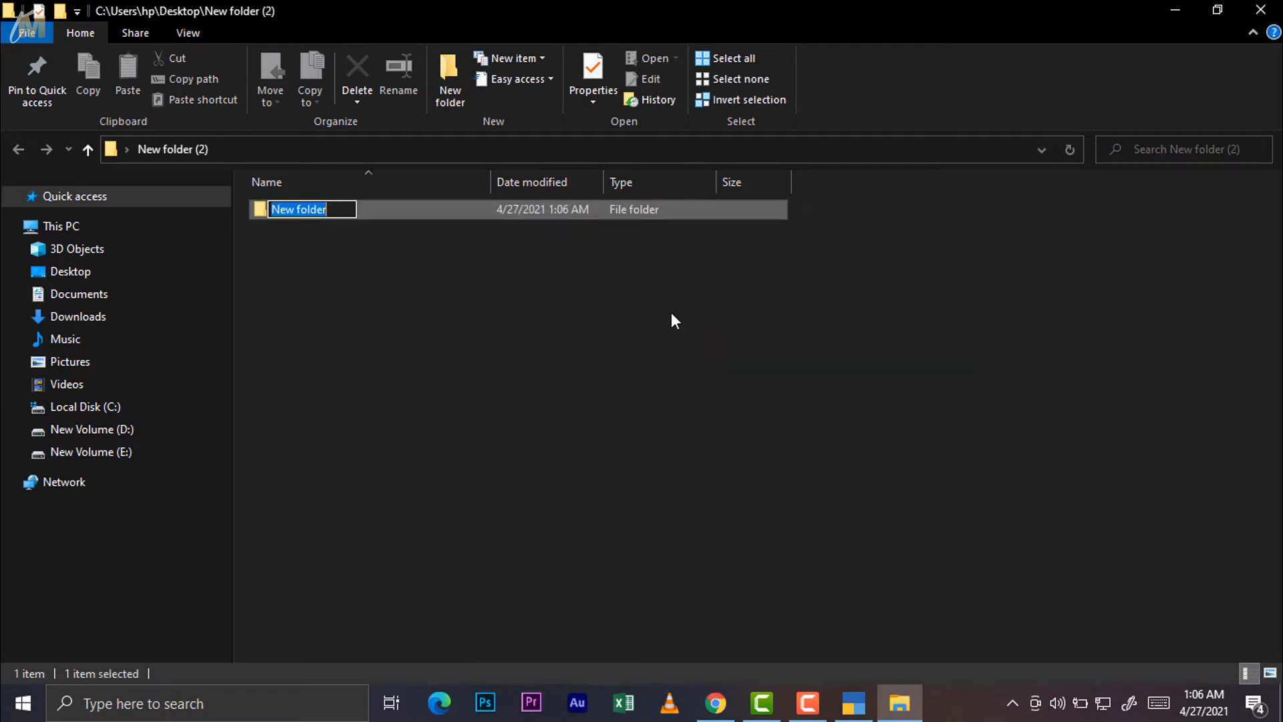
text(Tally Pri)
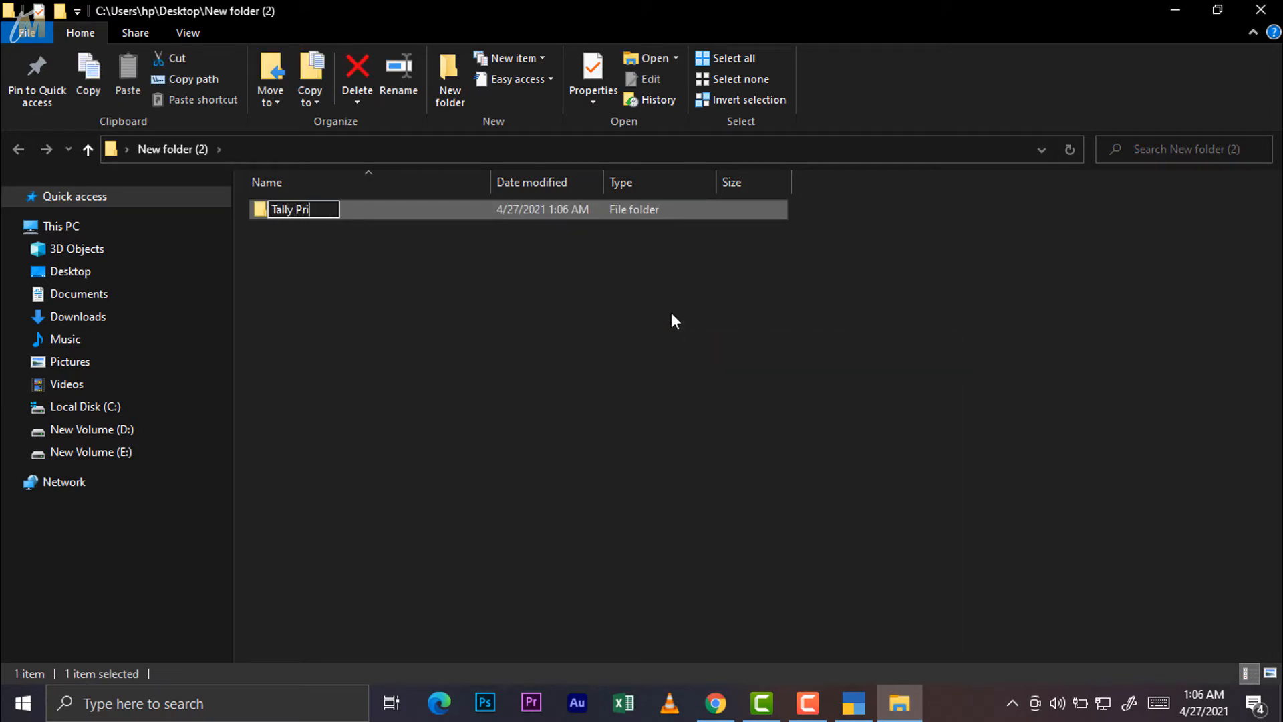
text(me)
key(Return)
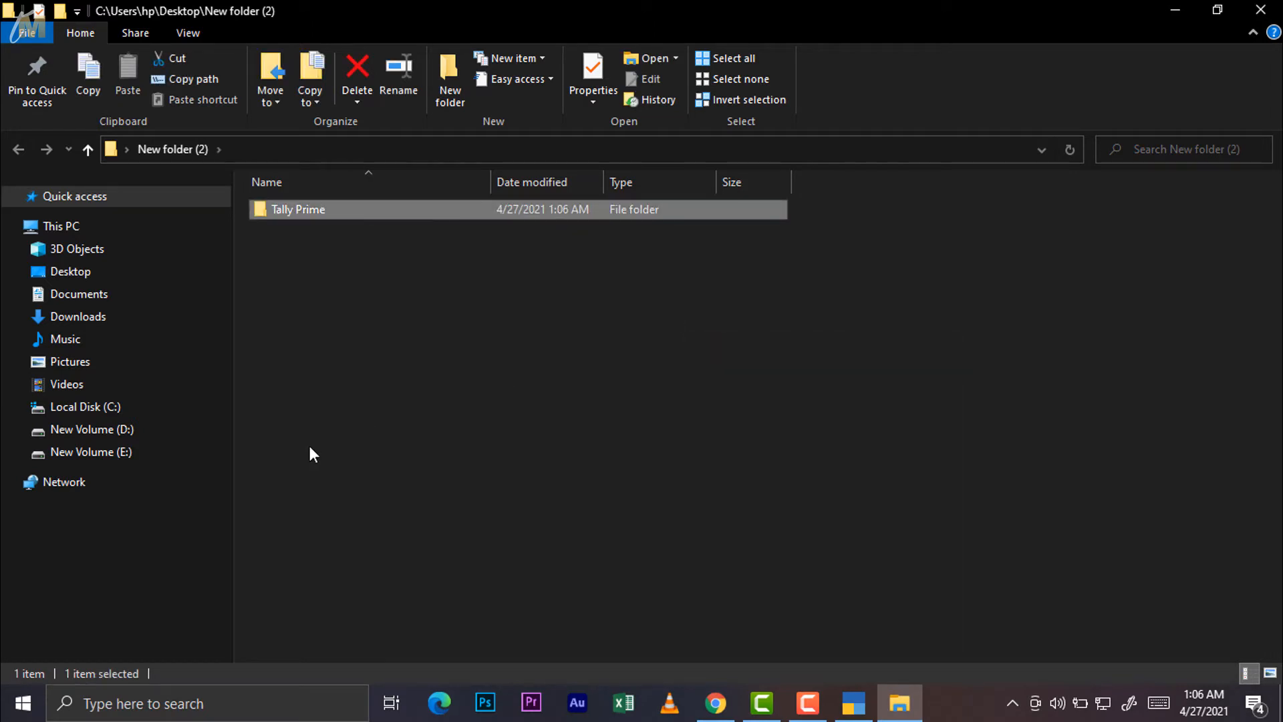
double_click(371, 212)
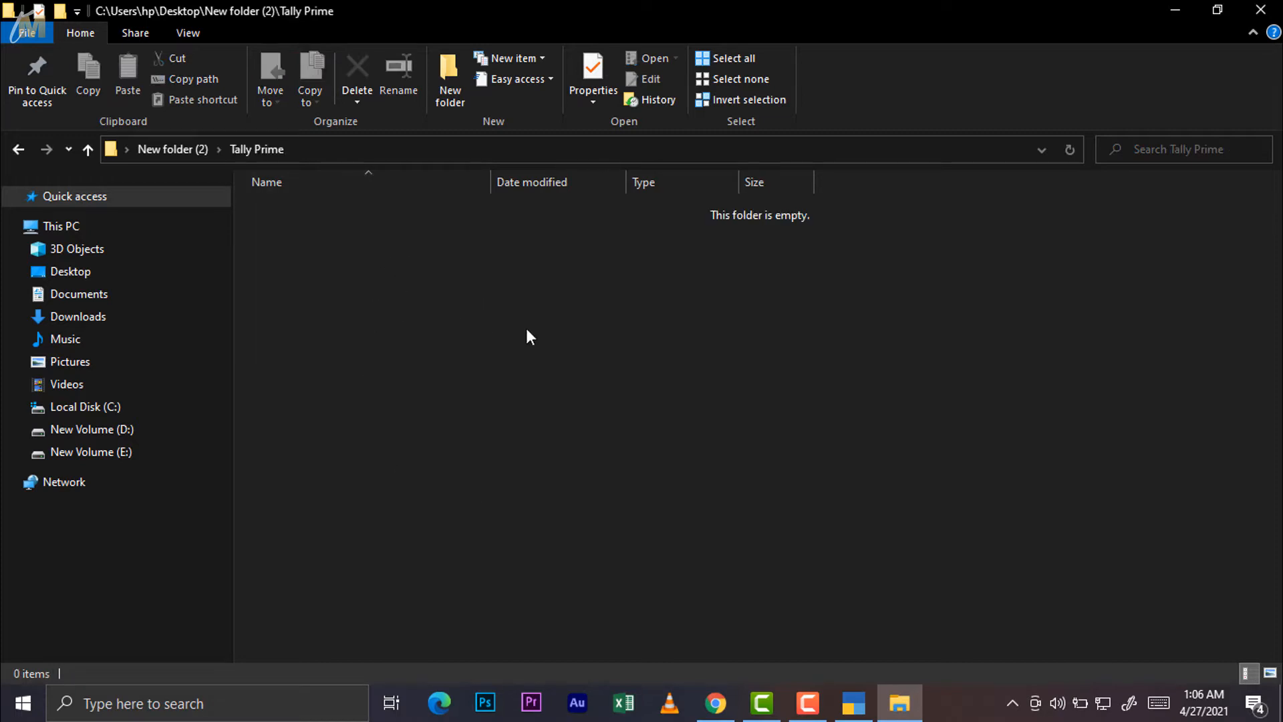
Copy the Tally Prime folder's full path and return to TallyPrime
click(372, 149)
right_click(372, 149)
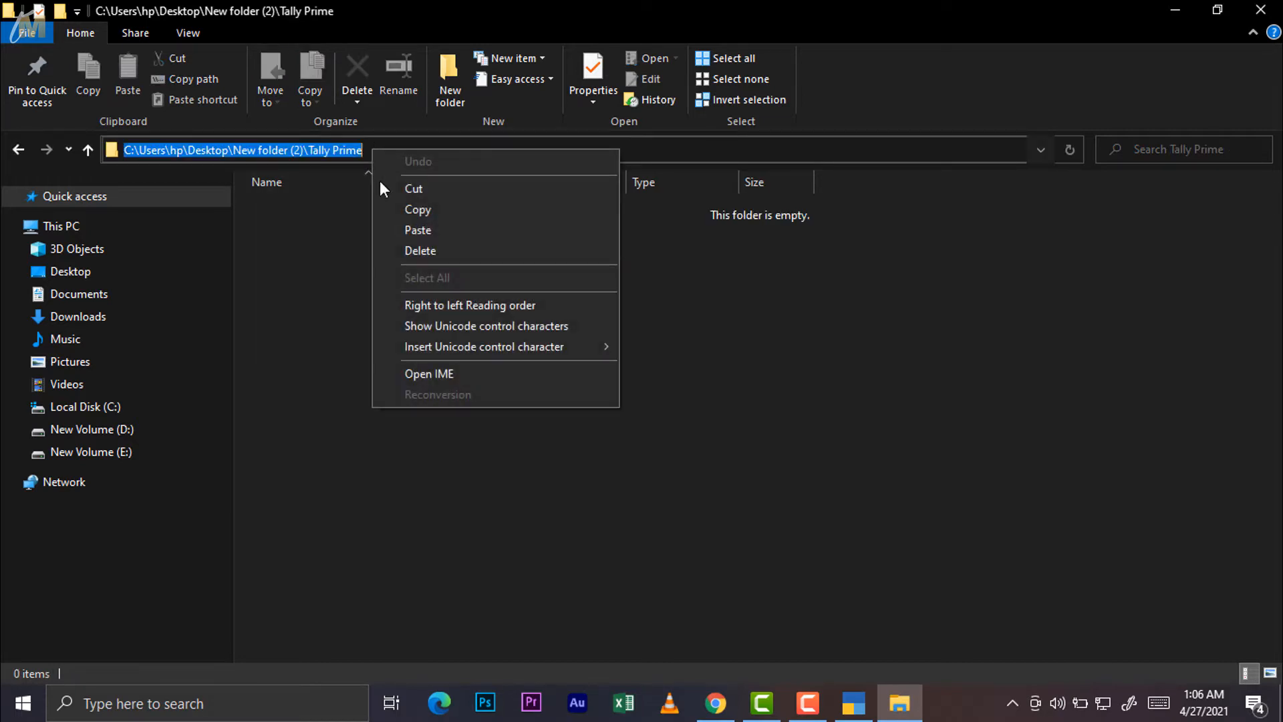
click(415, 209)
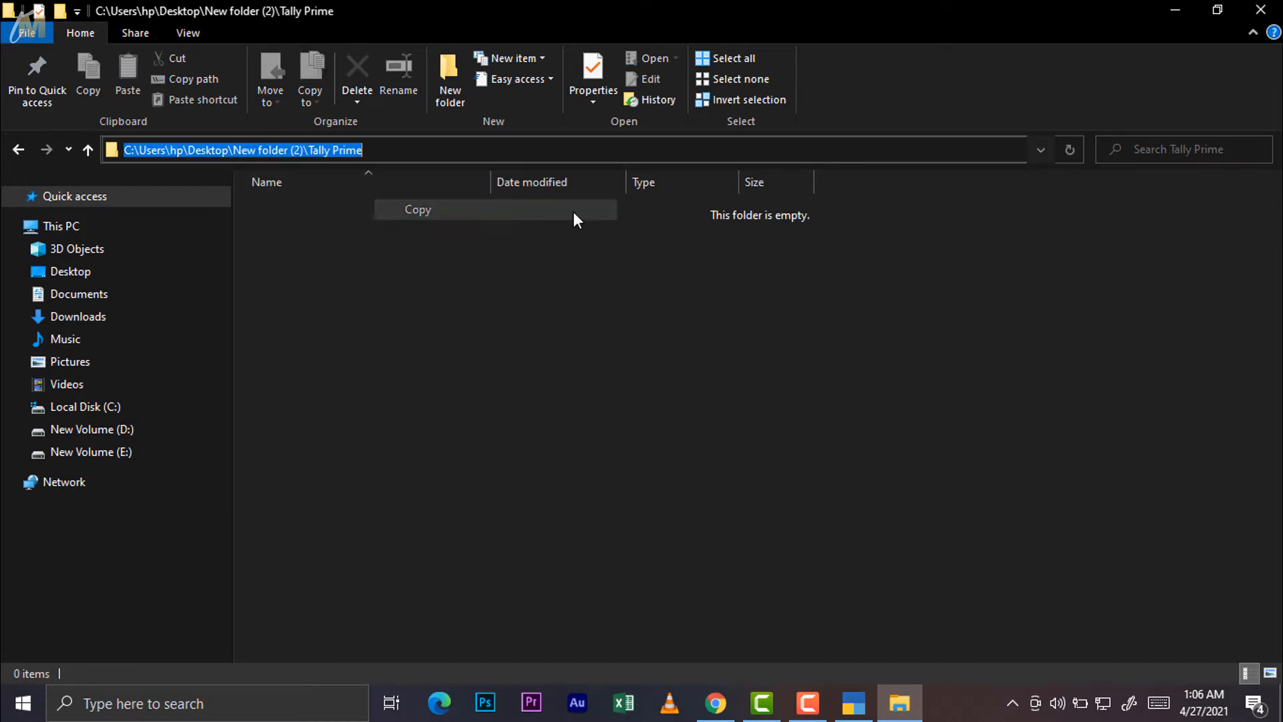
click(1256, 18)
click(853, 703)
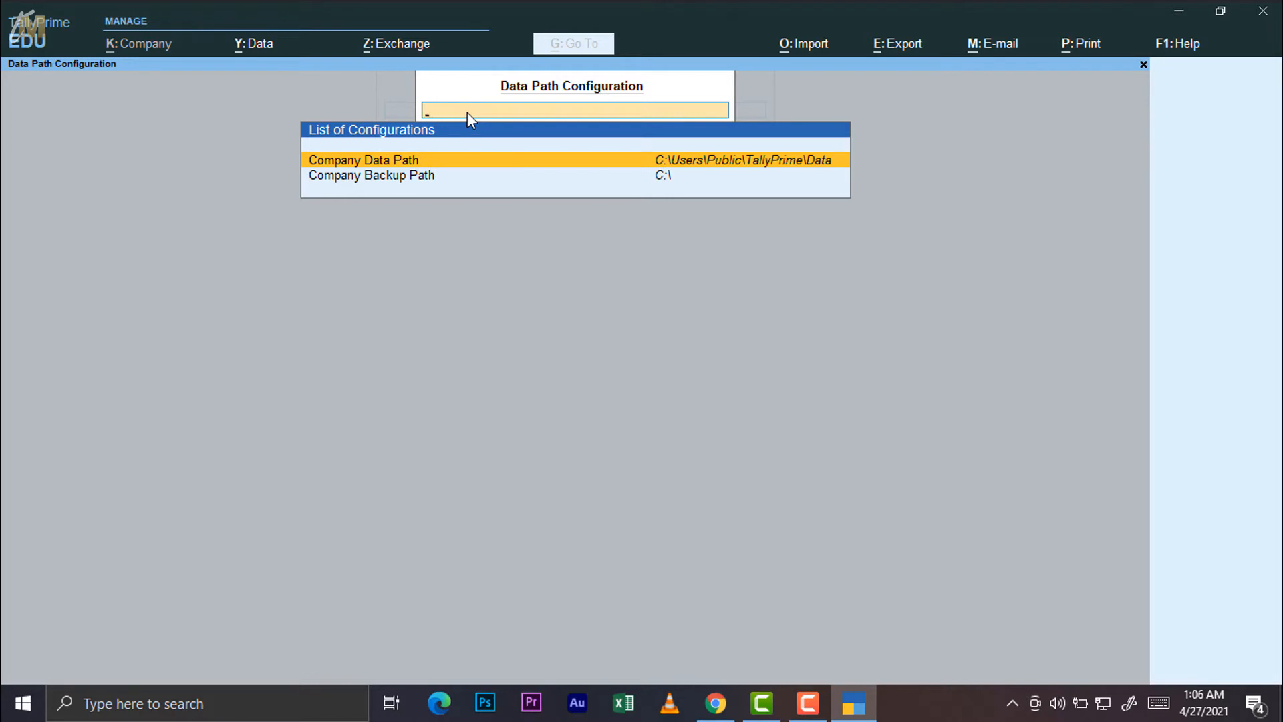
Replace the Company Data Path with the pasted New folder (2)\Tally Prime path
key(ctrl+a)
key(Return)
key(Escape)
key(BackSpace)
key(BackSpace)
key(BackSpace)
key(BackSpace)
key(BackSpace)
key(BackSpace)
key(BackSpace)
key(BackSpace)
key(BackSpace)
key(BackSpace)
key(BackSpace)
key(BackSpace)
key(BackSpace)
key(BackSpace)
key(BackSpace)
key(BackSpace)
key(BackSpace)
key(Return)
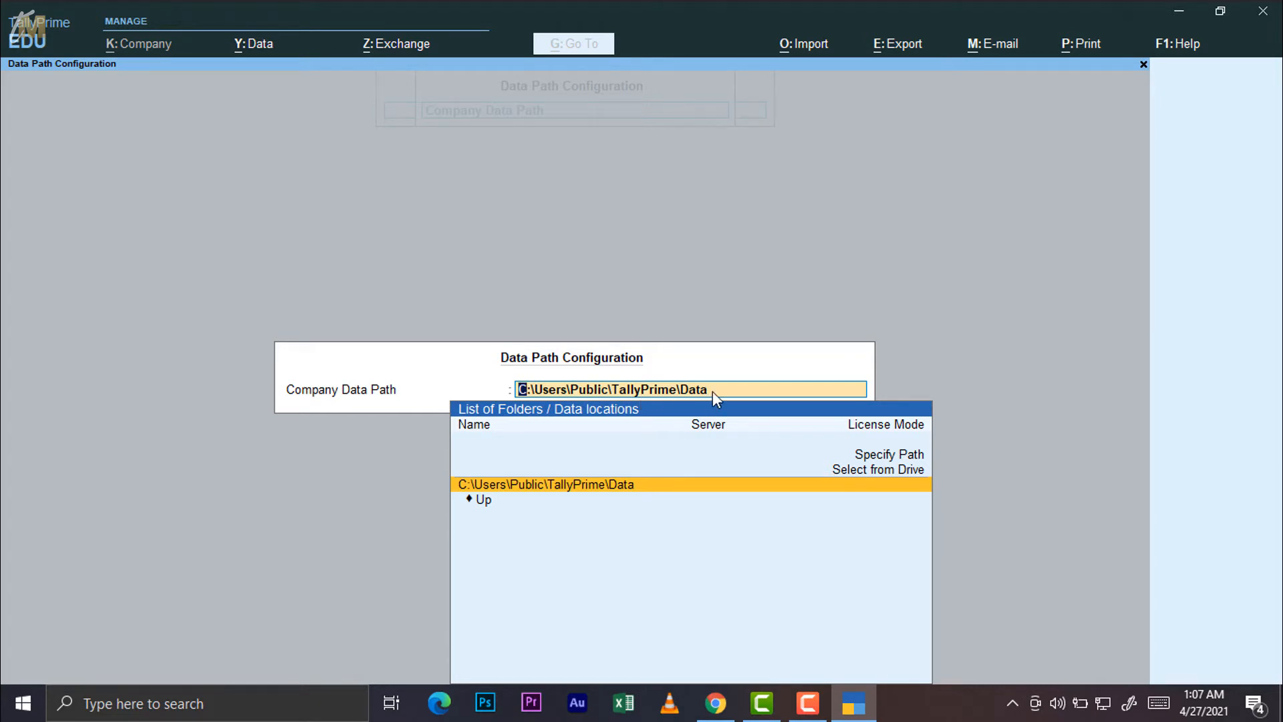
key(BackSpace)
key(BackSpace)
key(BackSpace)
key(BackSpace)
key(BackSpace)
key(BackSpace)
key(BackSpace)
key(BackSpace)
key(BackSpace)
key(BackSpace)
key(BackSpace)
key(BackSpace)
key(BackSpace)
key(BackSpace)
key(BackSpace)
key(BackSpace)
key(BackSpace)
key(BackSpace)
key(BackSpace)
key(BackSpace)
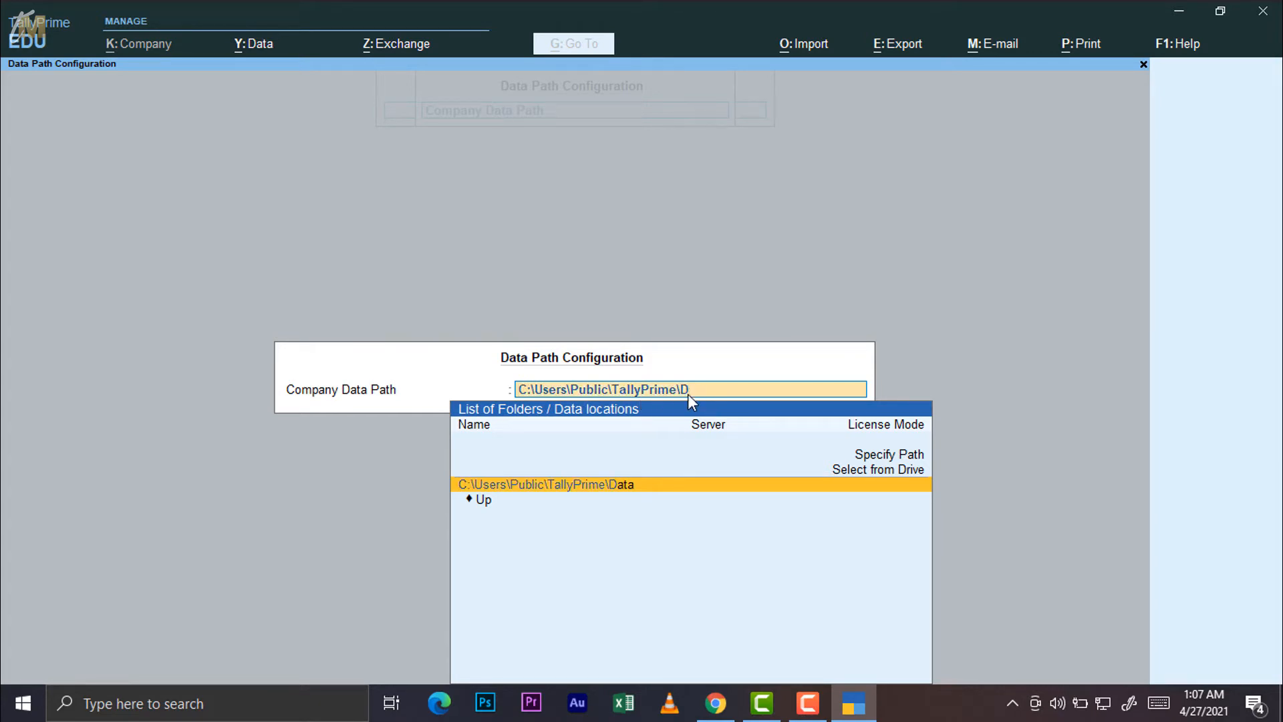
key(BackSpace)
key(BackSpace)
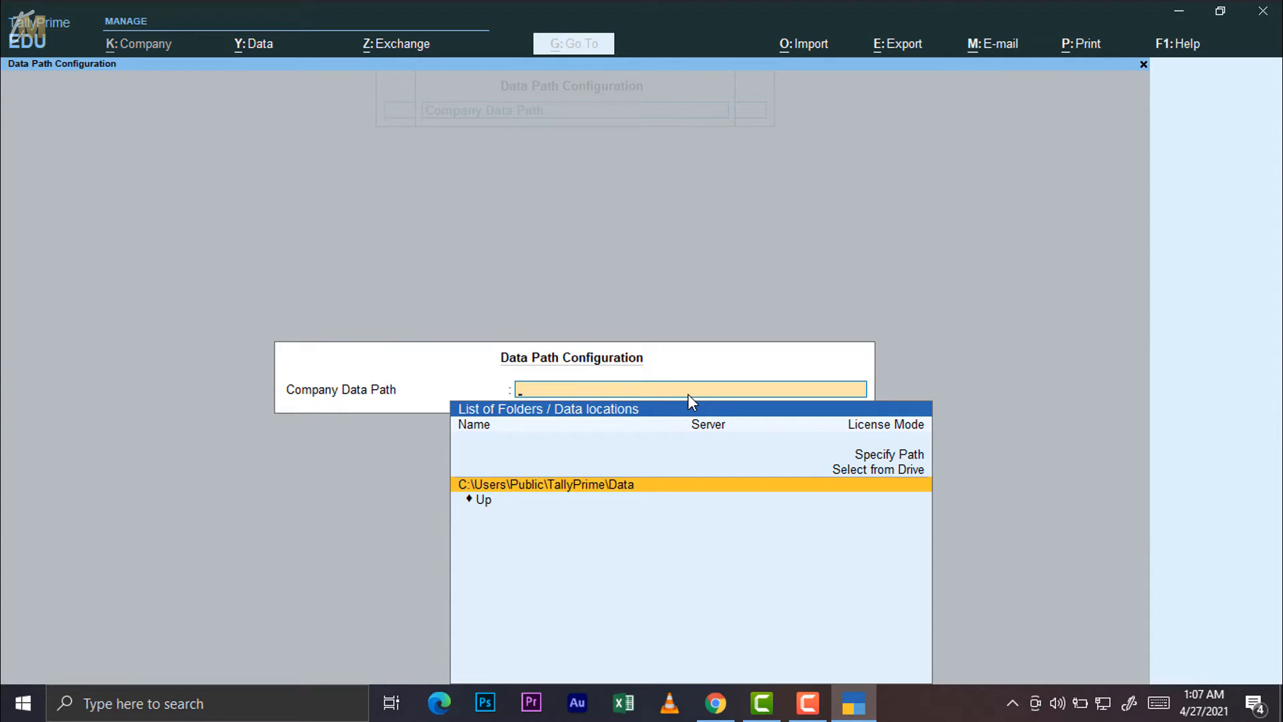
click(893, 455)
click(894, 454)
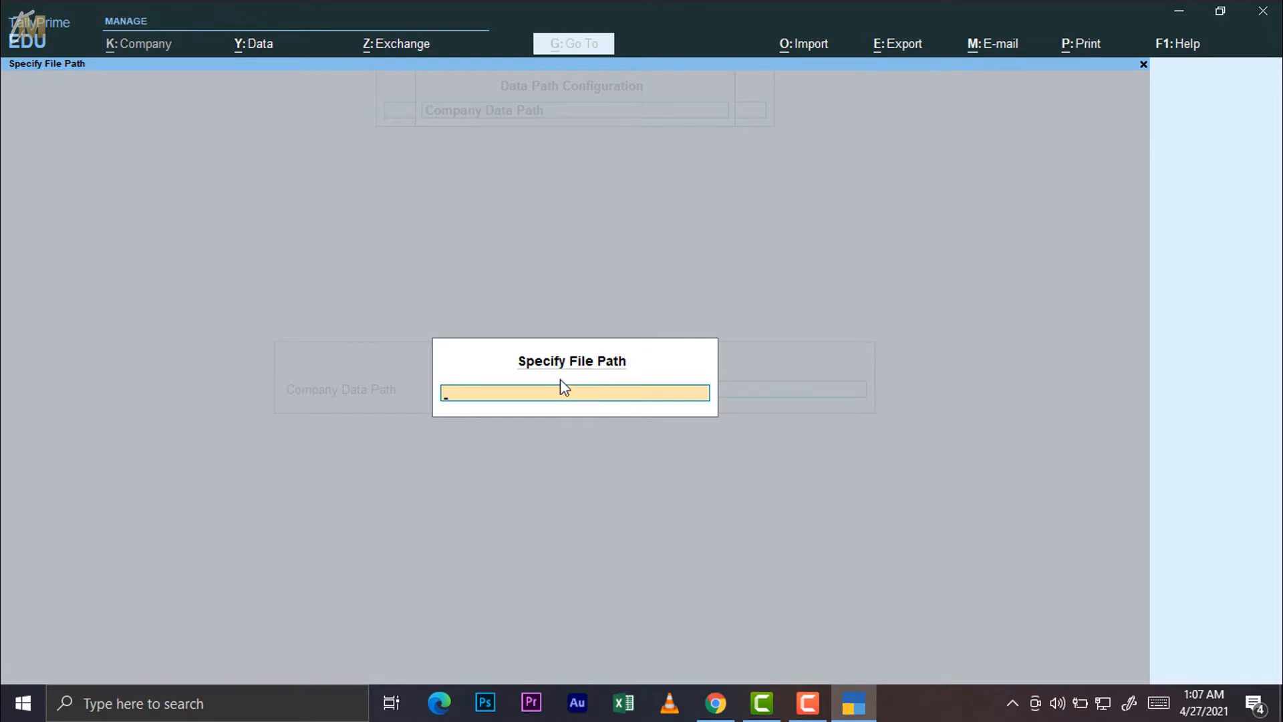
key(ctrl+v)
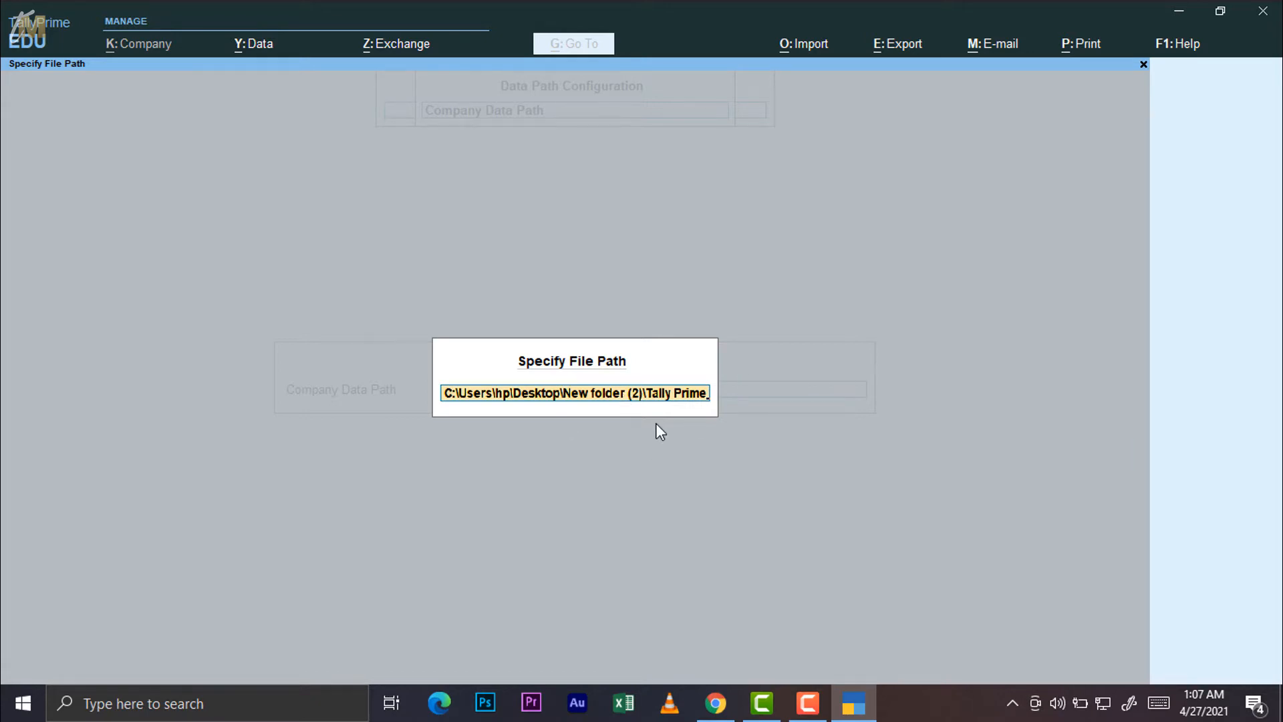
key(Return)
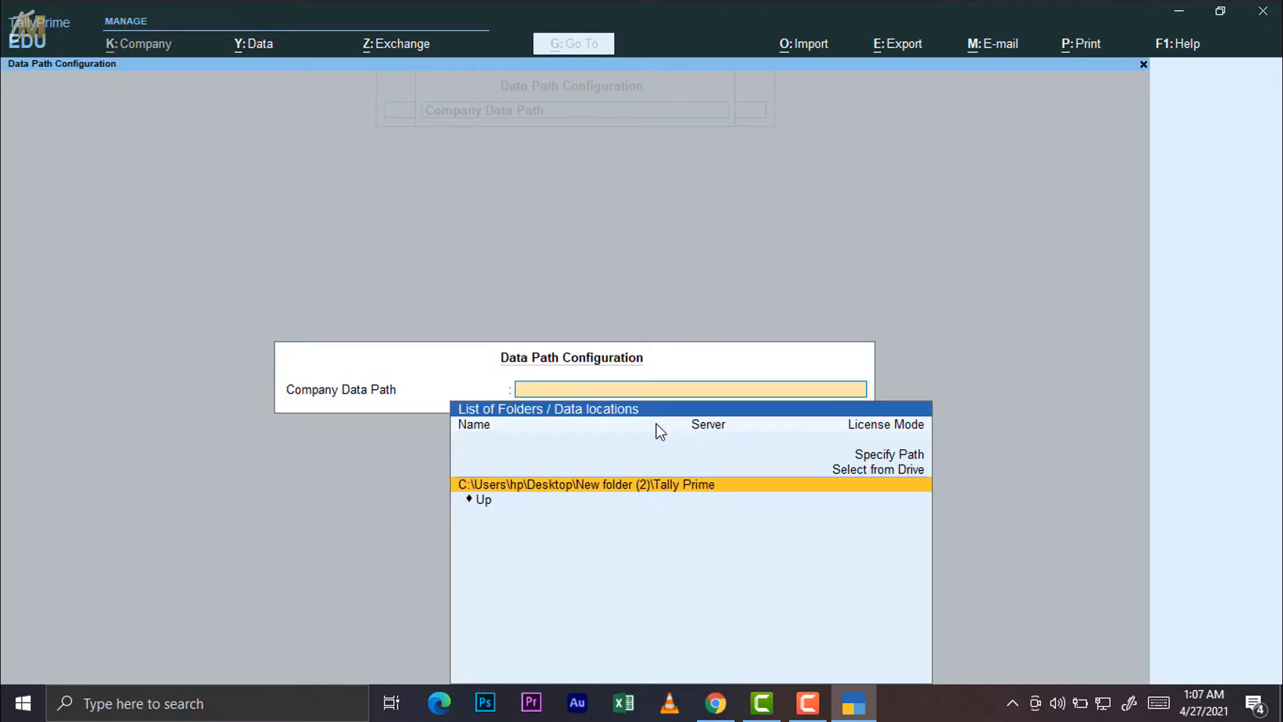
Check the Tally Prime folder in Explorer, then exit configuration back to Select Company
click(1181, 12)
double_click(744, 202)
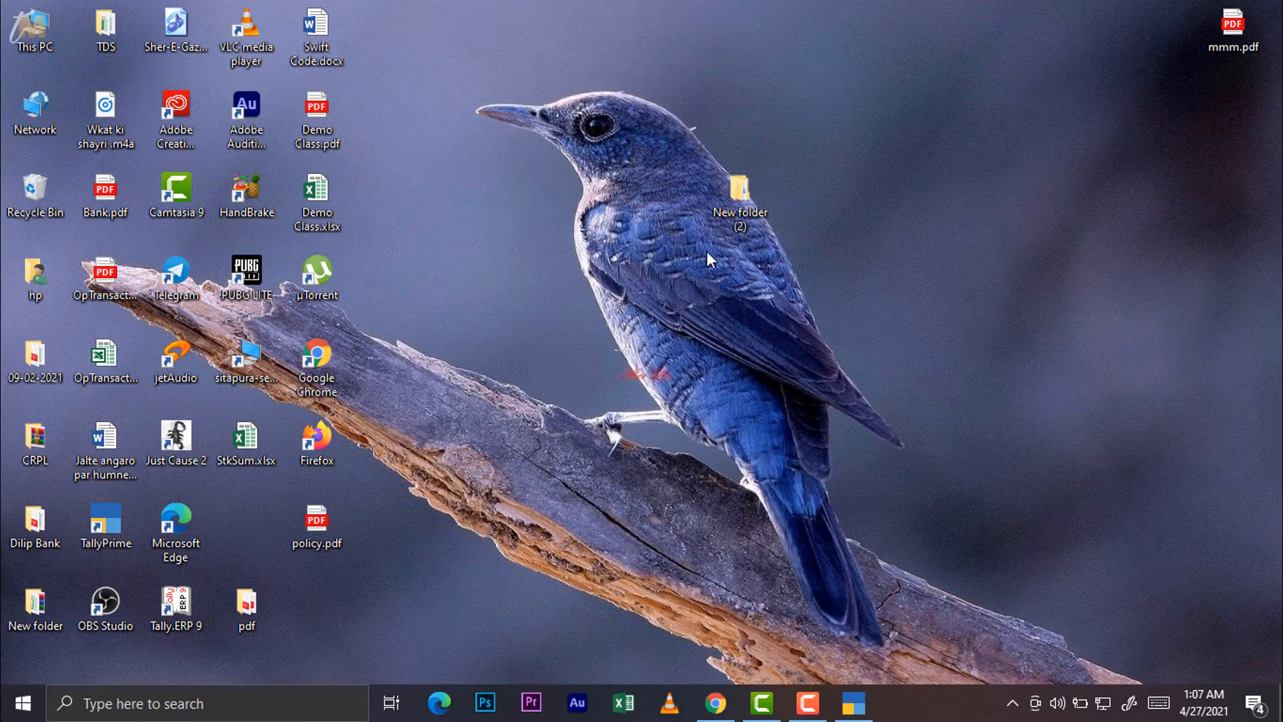
double_click(320, 215)
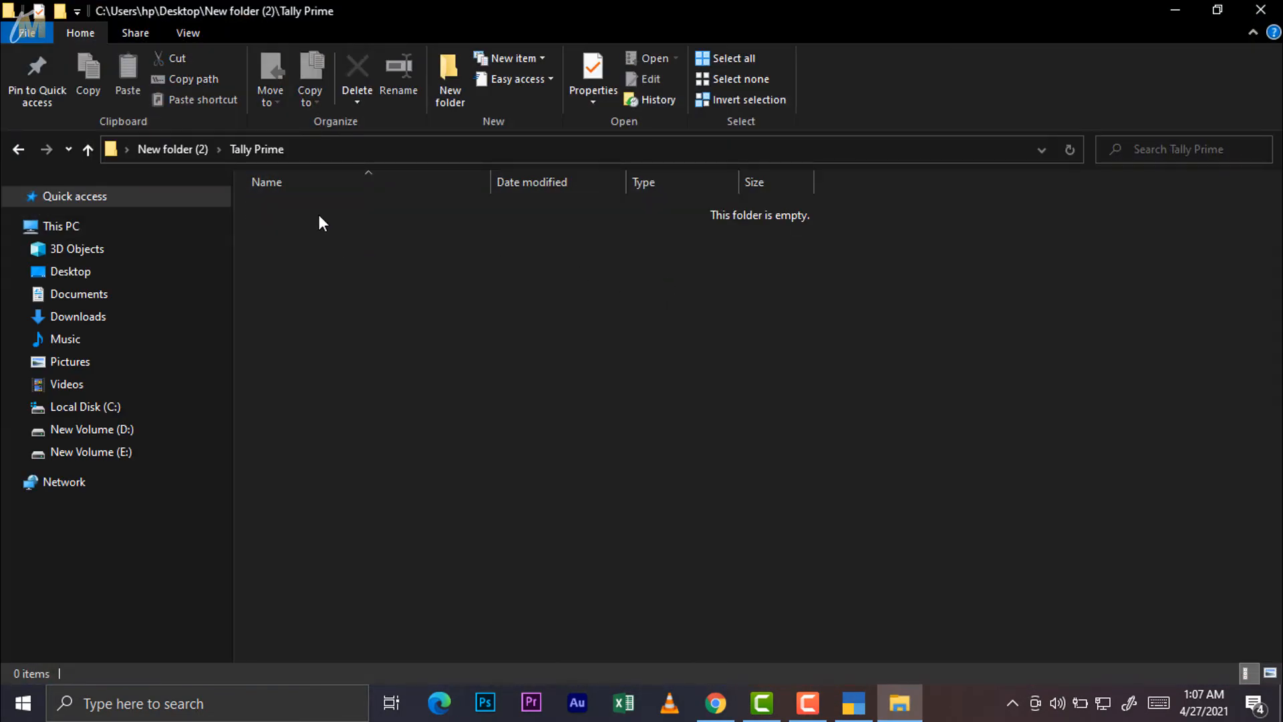
click(853, 702)
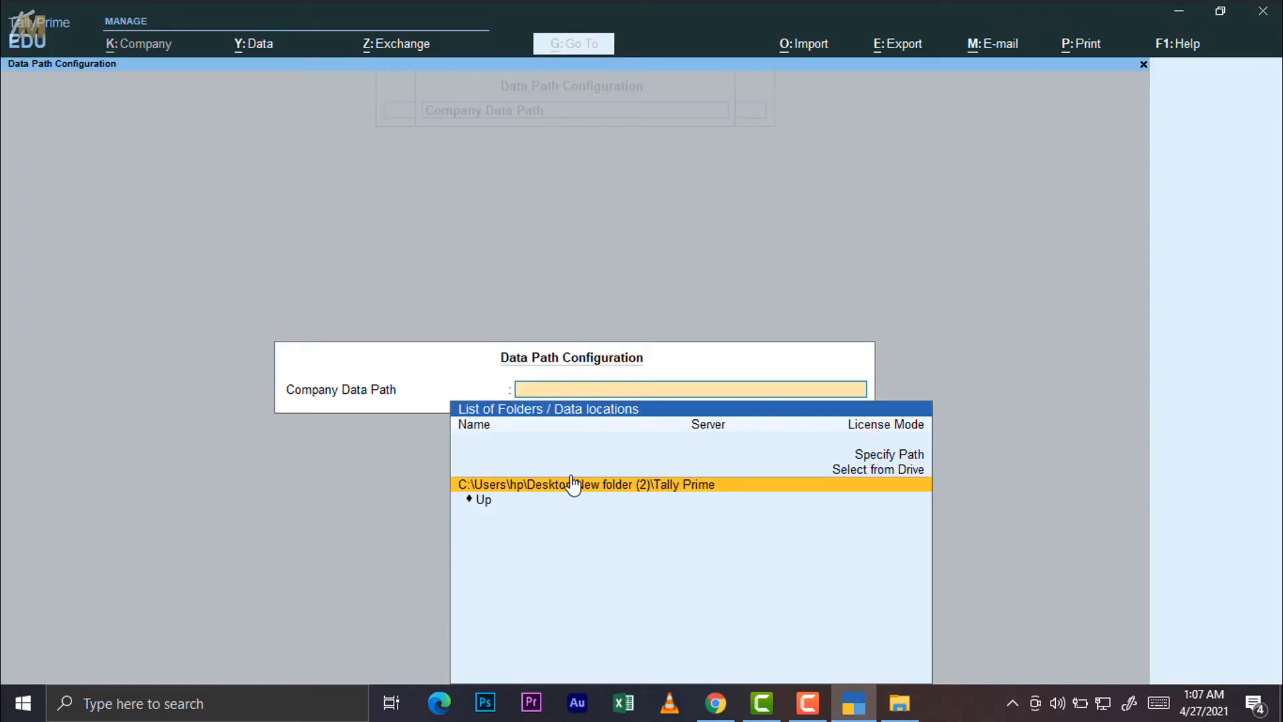
key(Up)
key(Up)
key(Escape)
key(Escape)
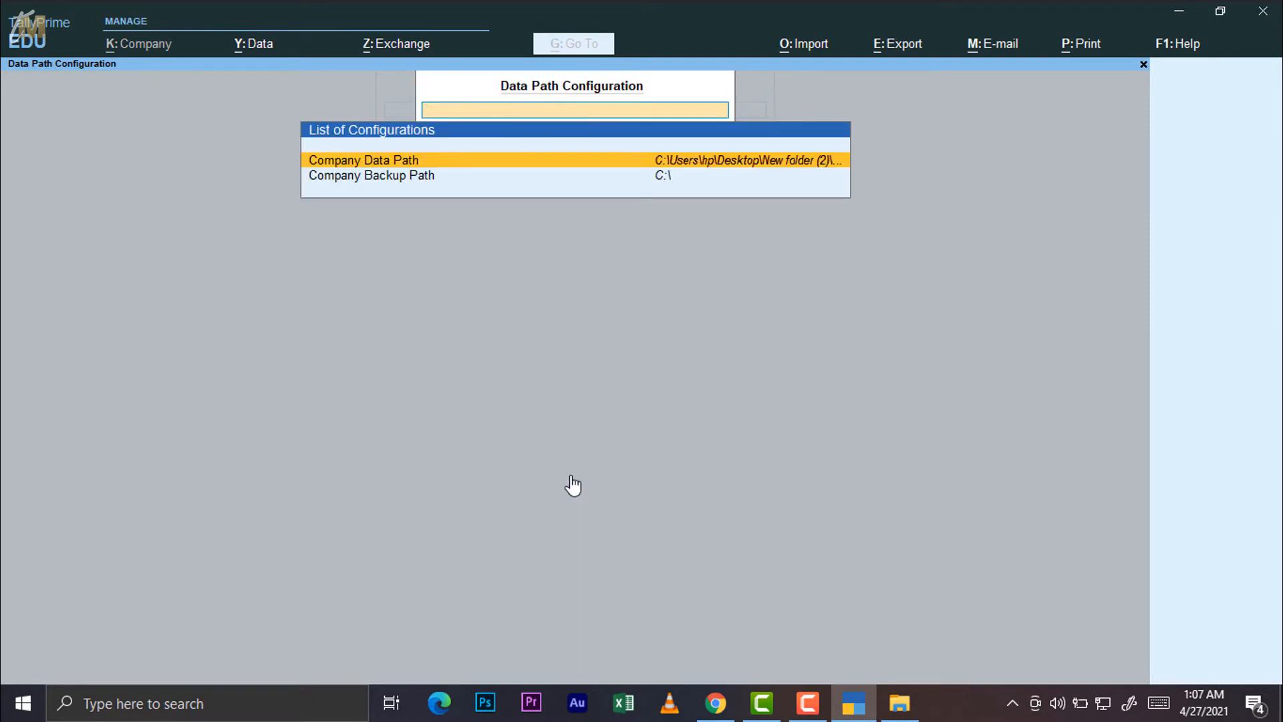
key(Escape)
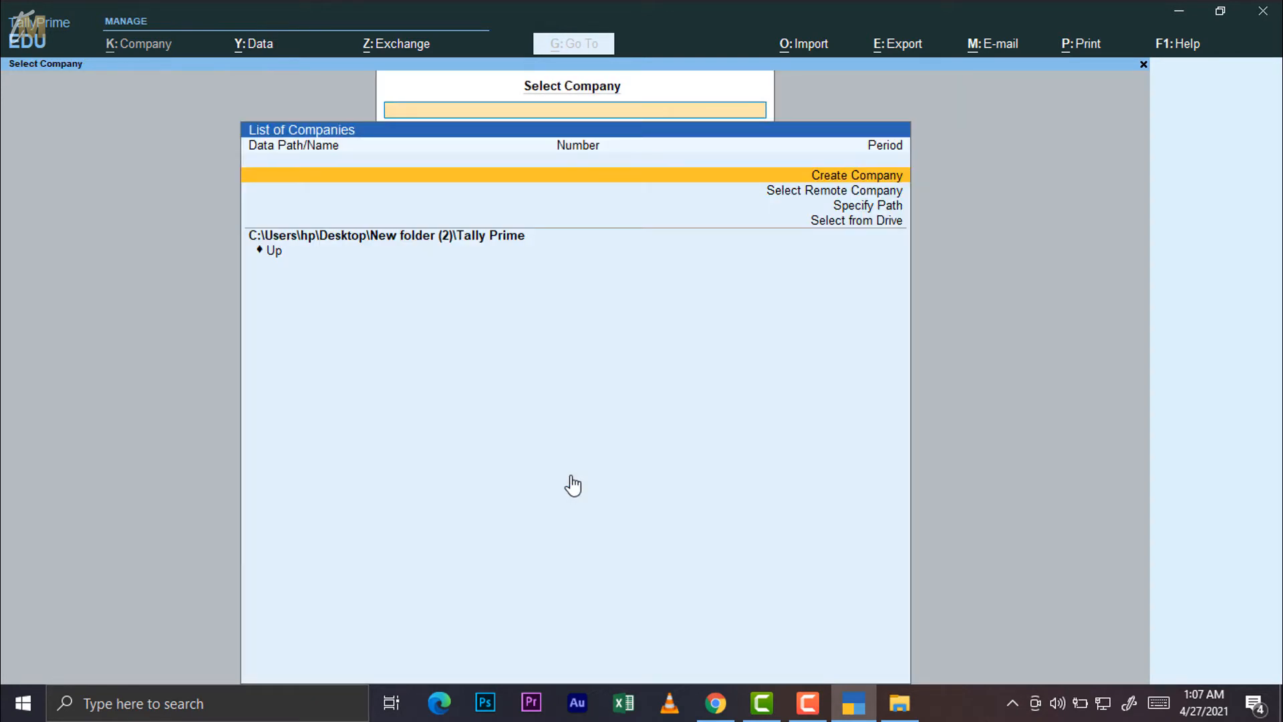
Look at the company Backup screen and quit it without backing up
click(268, 41)
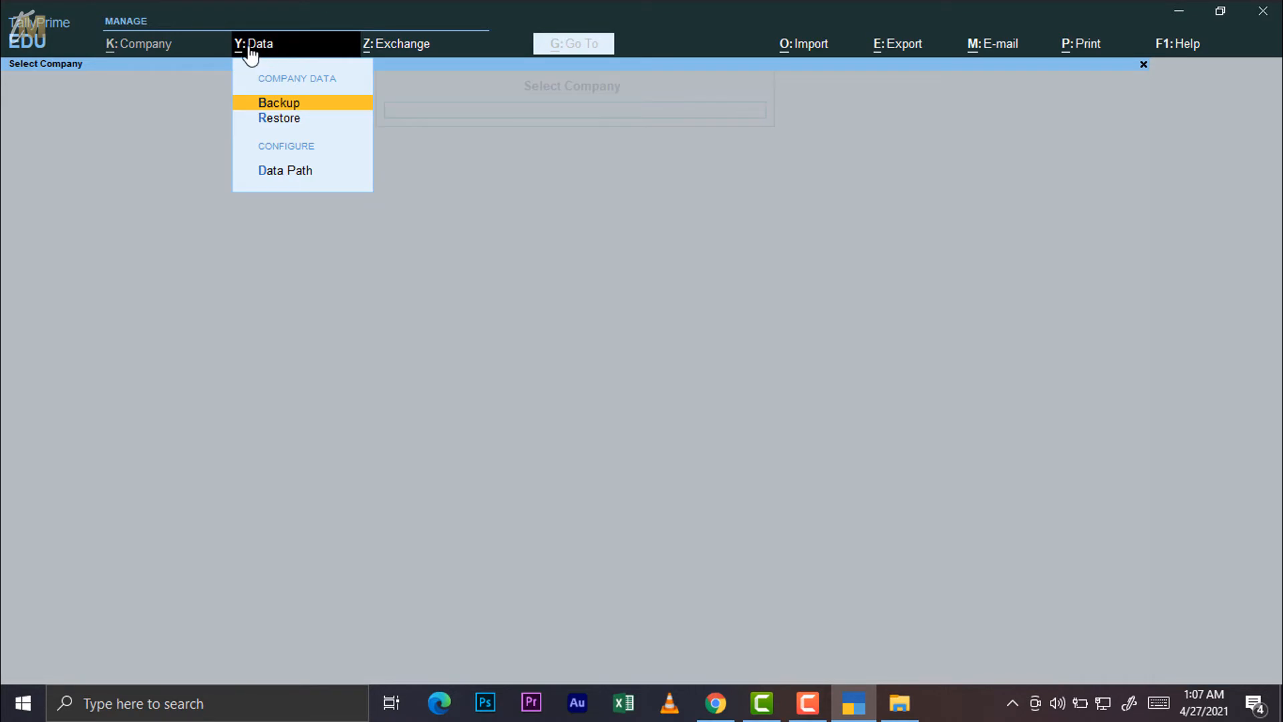
click(279, 106)
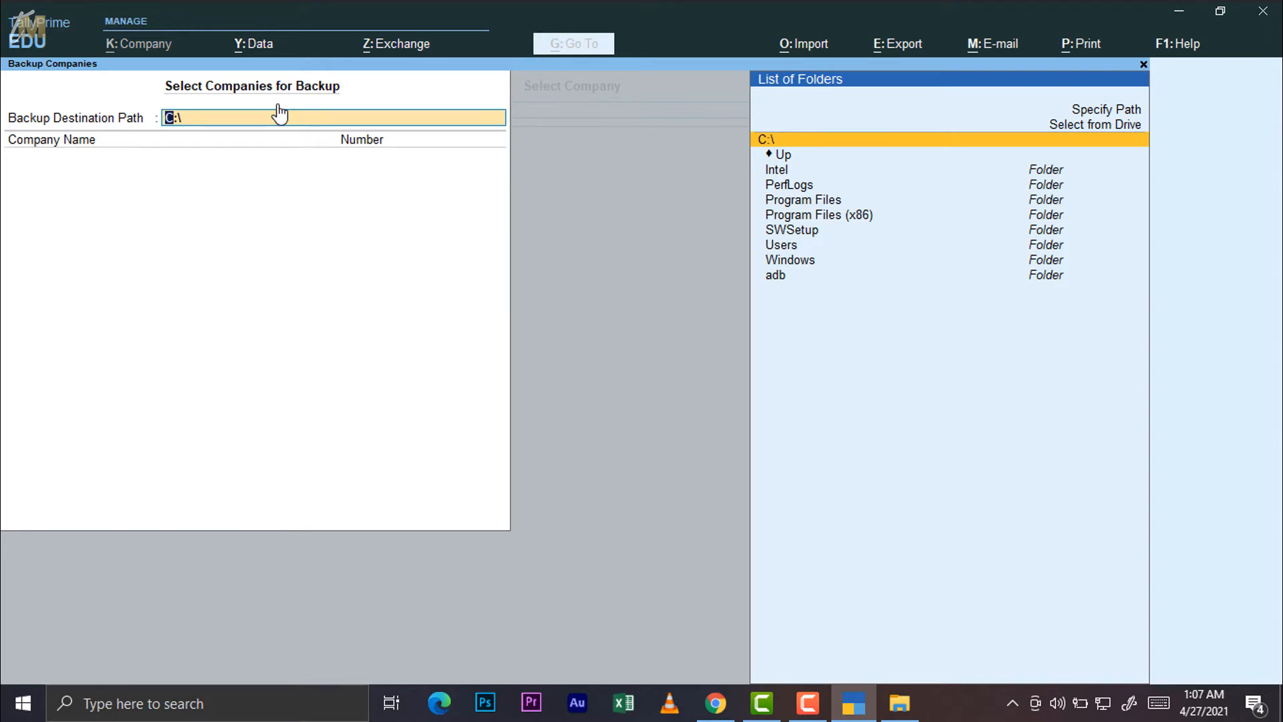
key(Escape)
key(Escape)
key(y)
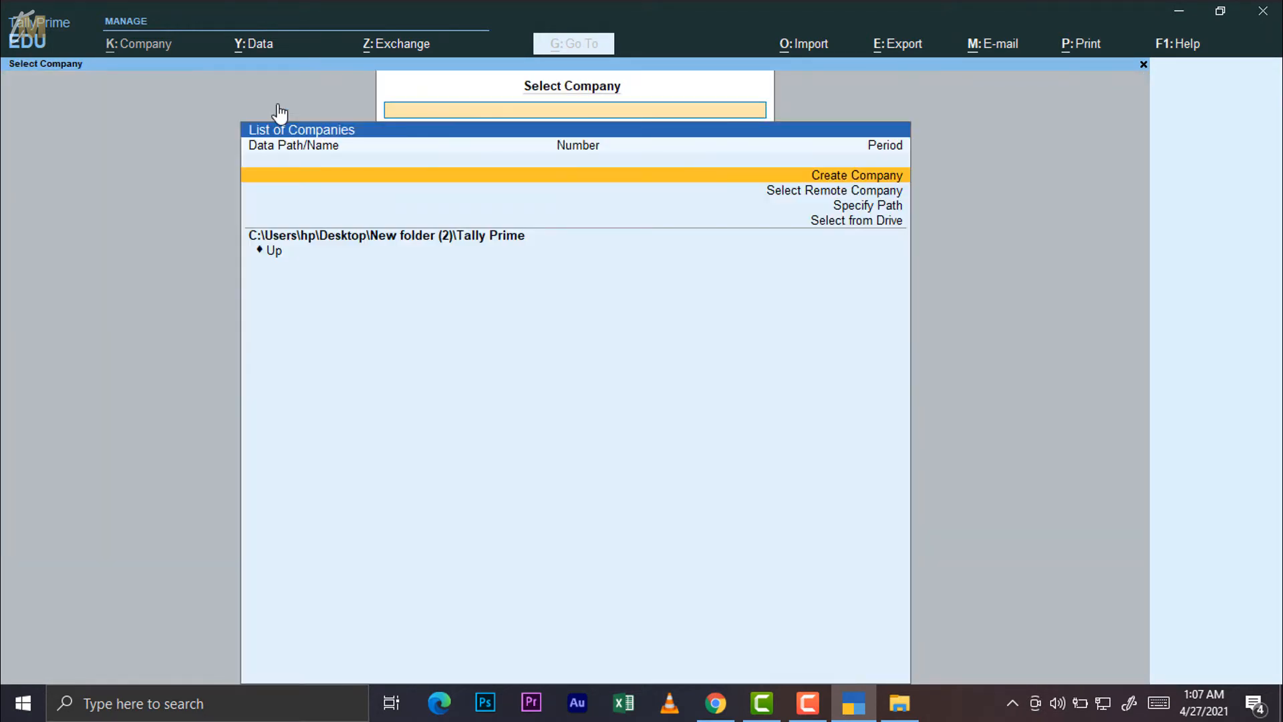
Recheck the Data Path configuration, then bring up the Exchange menu showing Data Synchronisation
click(265, 51)
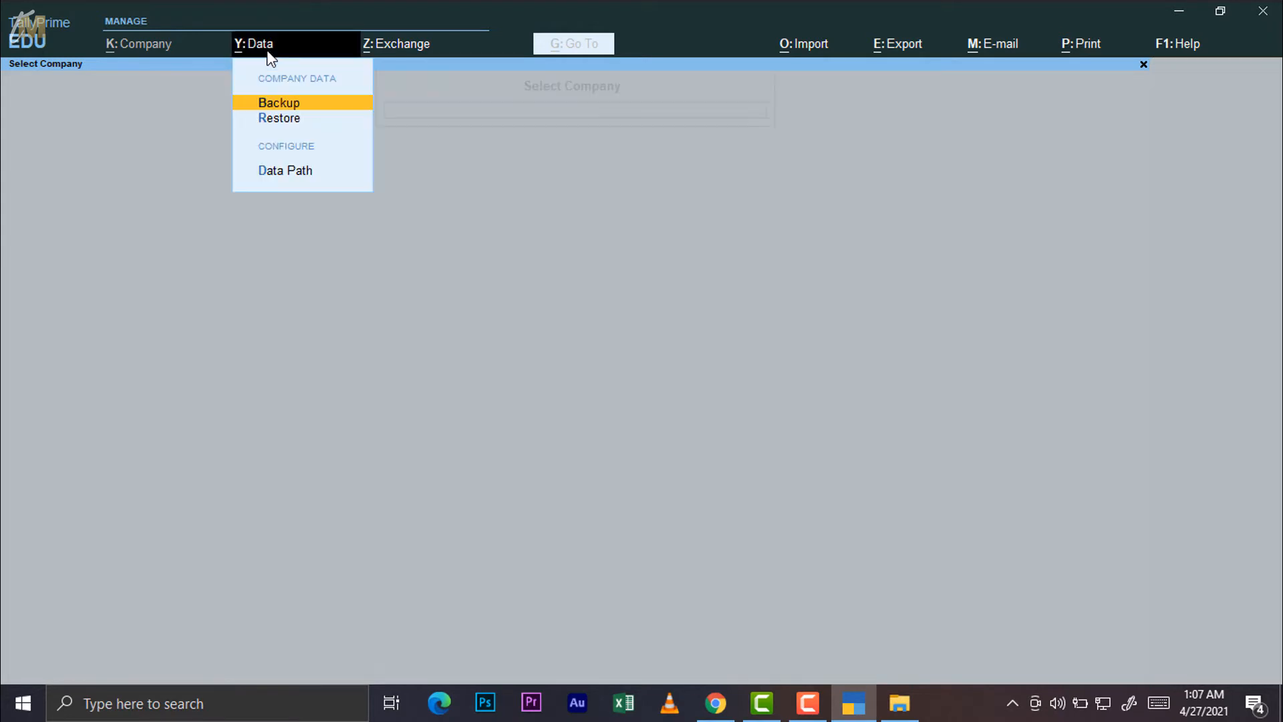
click(289, 171)
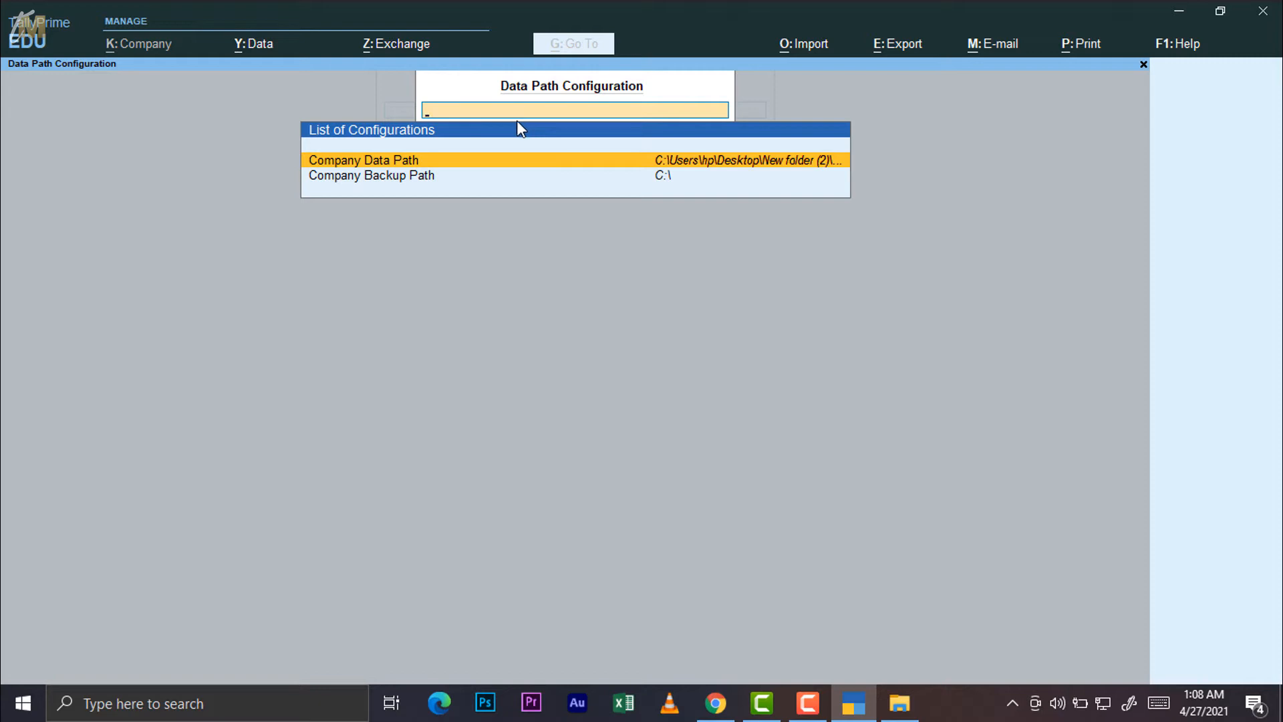
key(Escape)
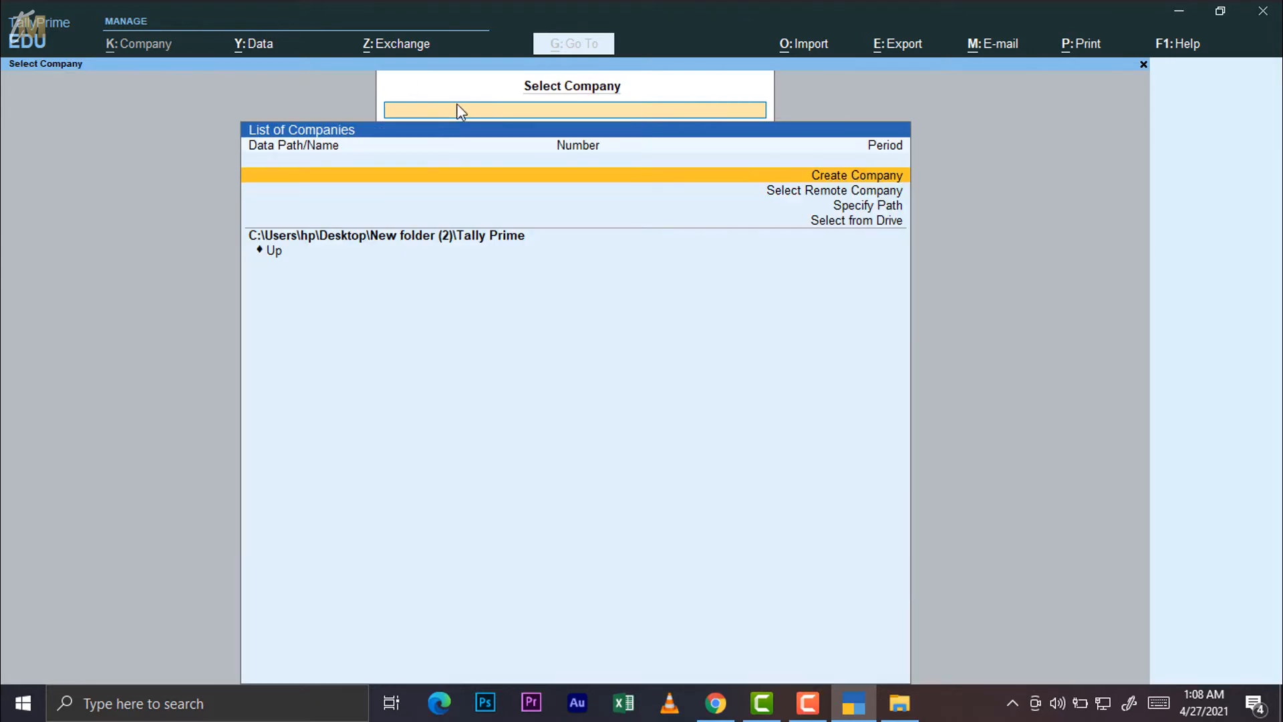
click(382, 43)
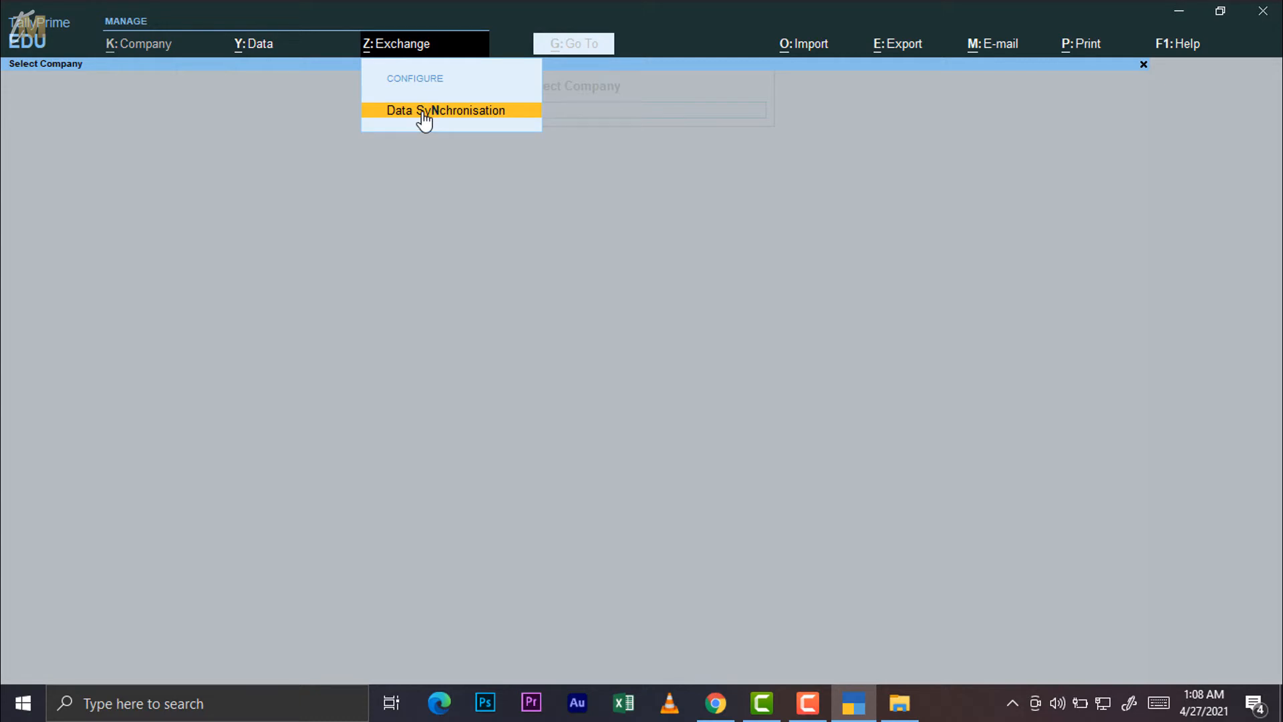
Open Import Configuration, showing D:\Tally Prime for import/export and bank statement folders
key(Escape)
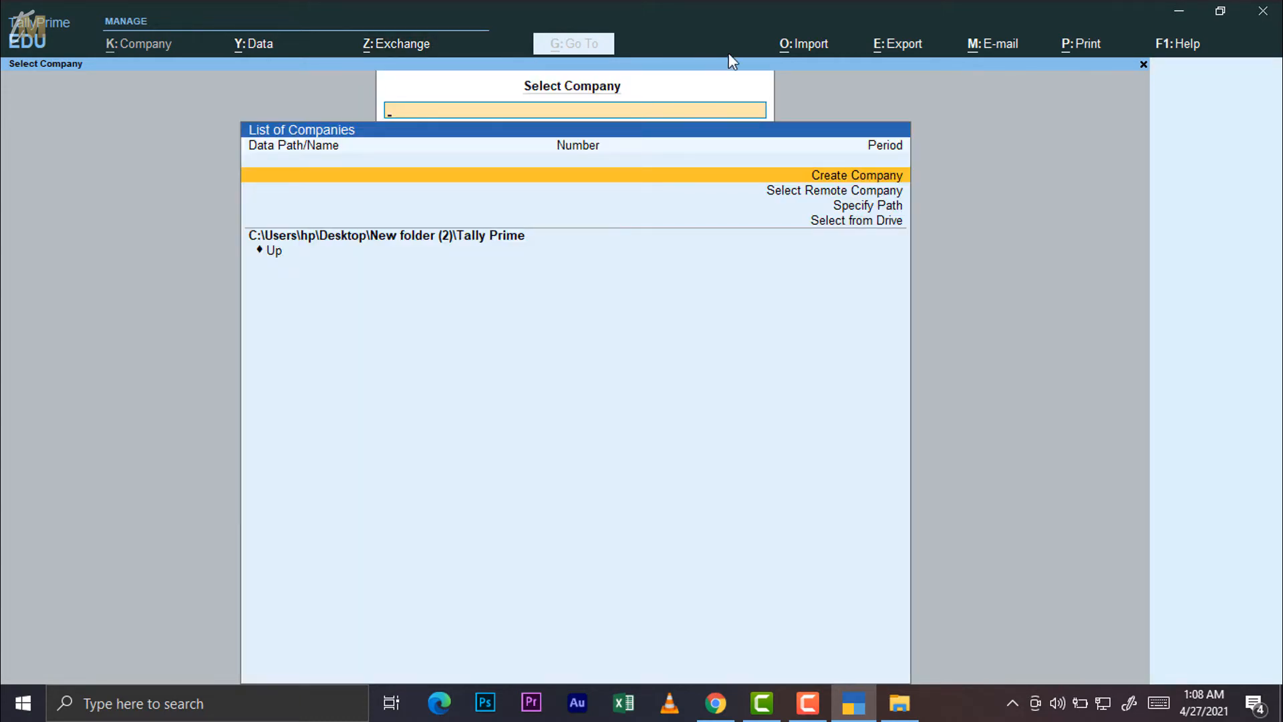
click(802, 46)
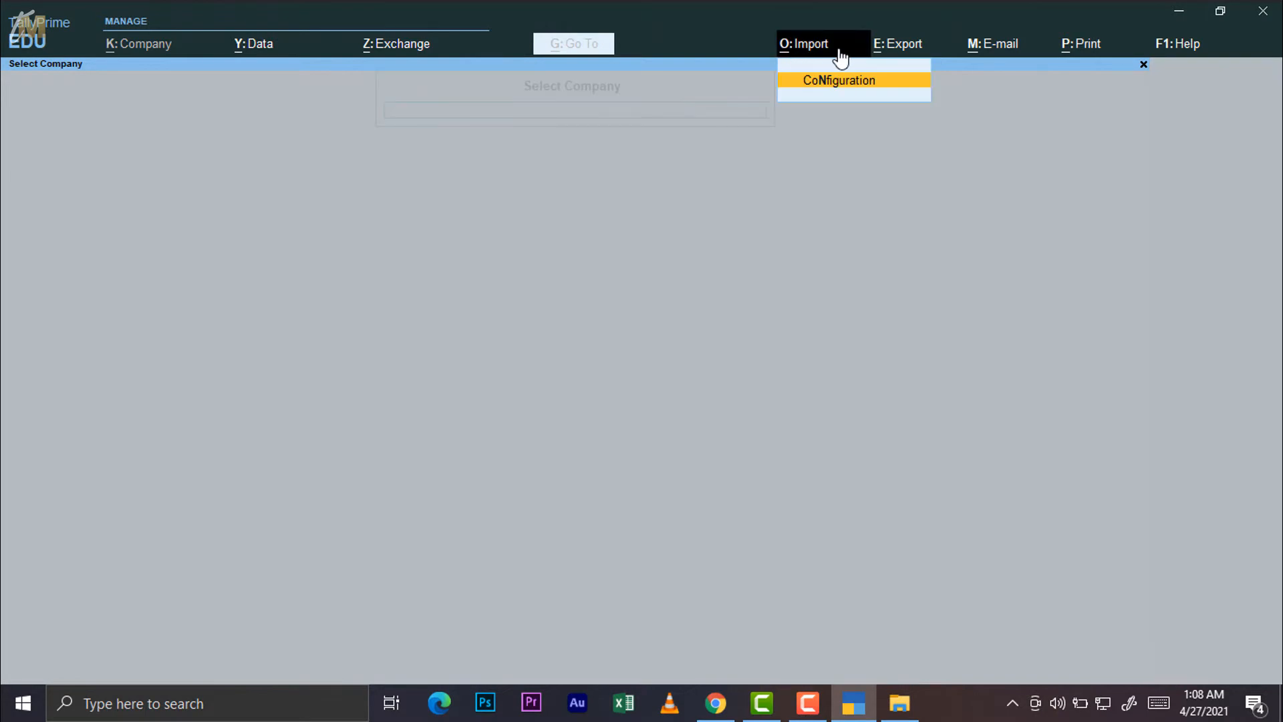
click(815, 85)
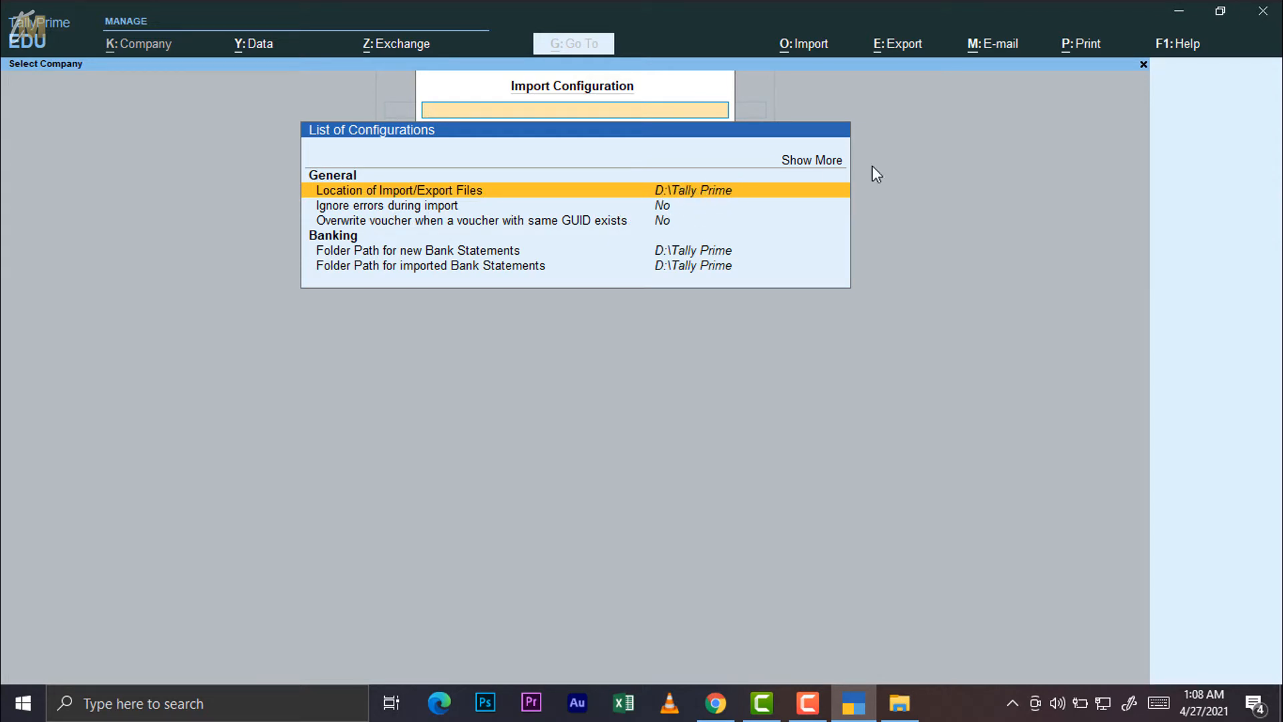
Browse to D:\Tally Prime in File Explorer, then return to TallyPrime's Import Configuration
click(1181, 3)
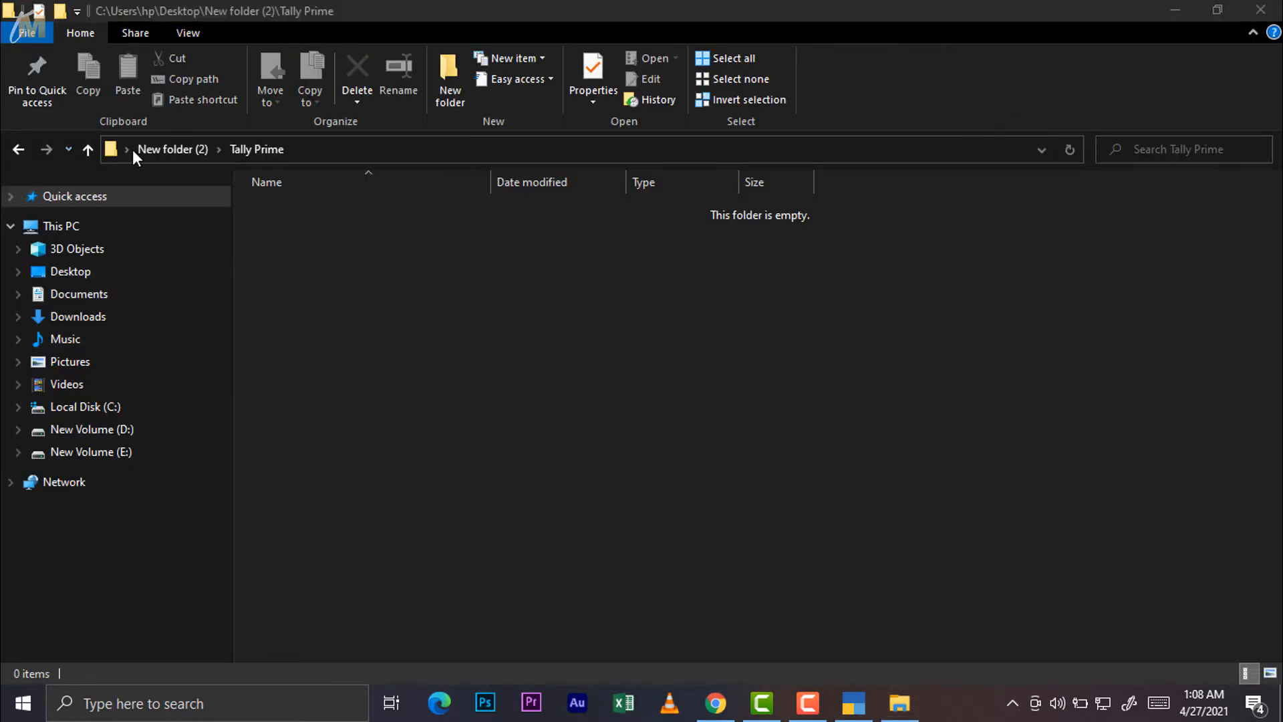
click(1261, 11)
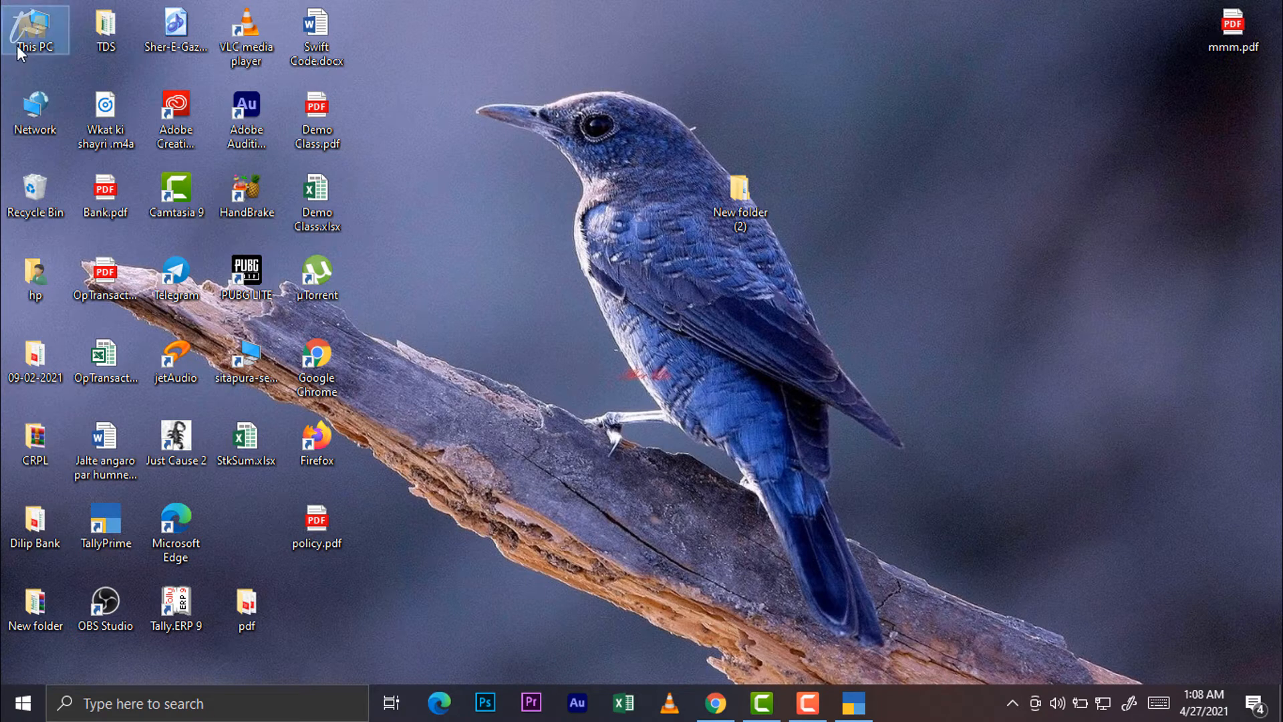
key(super+e)
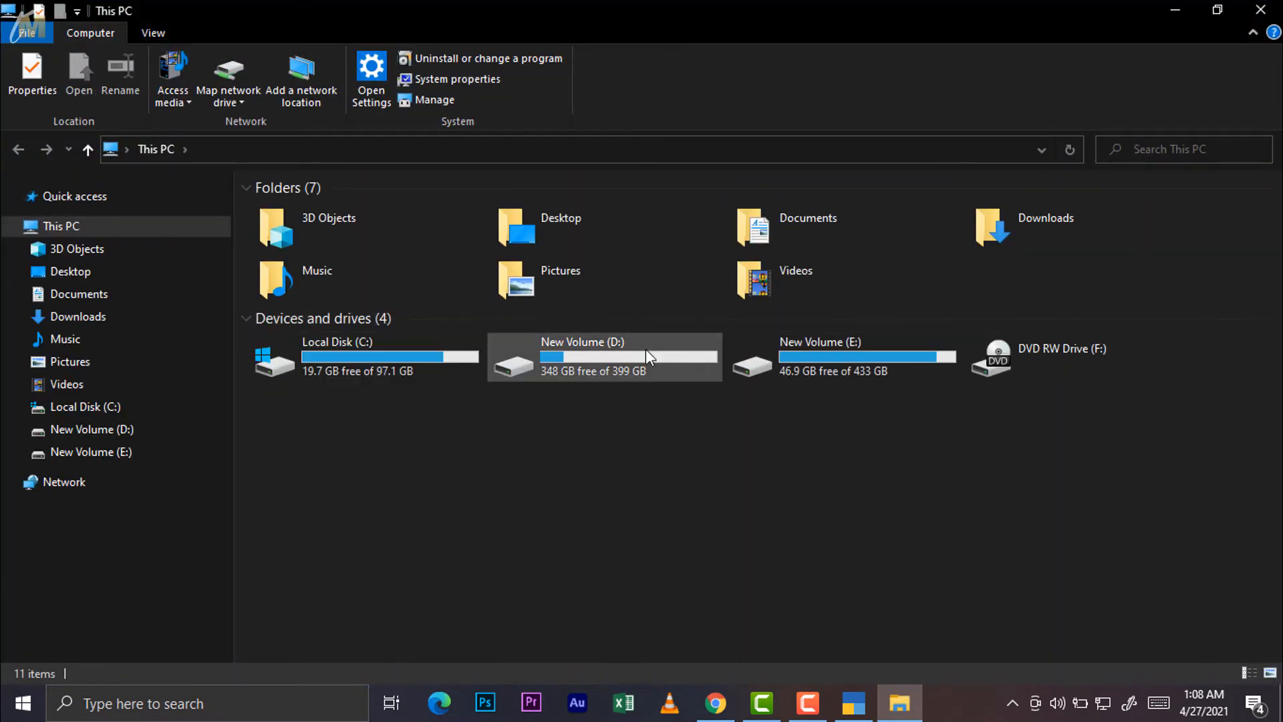
double_click(646, 351)
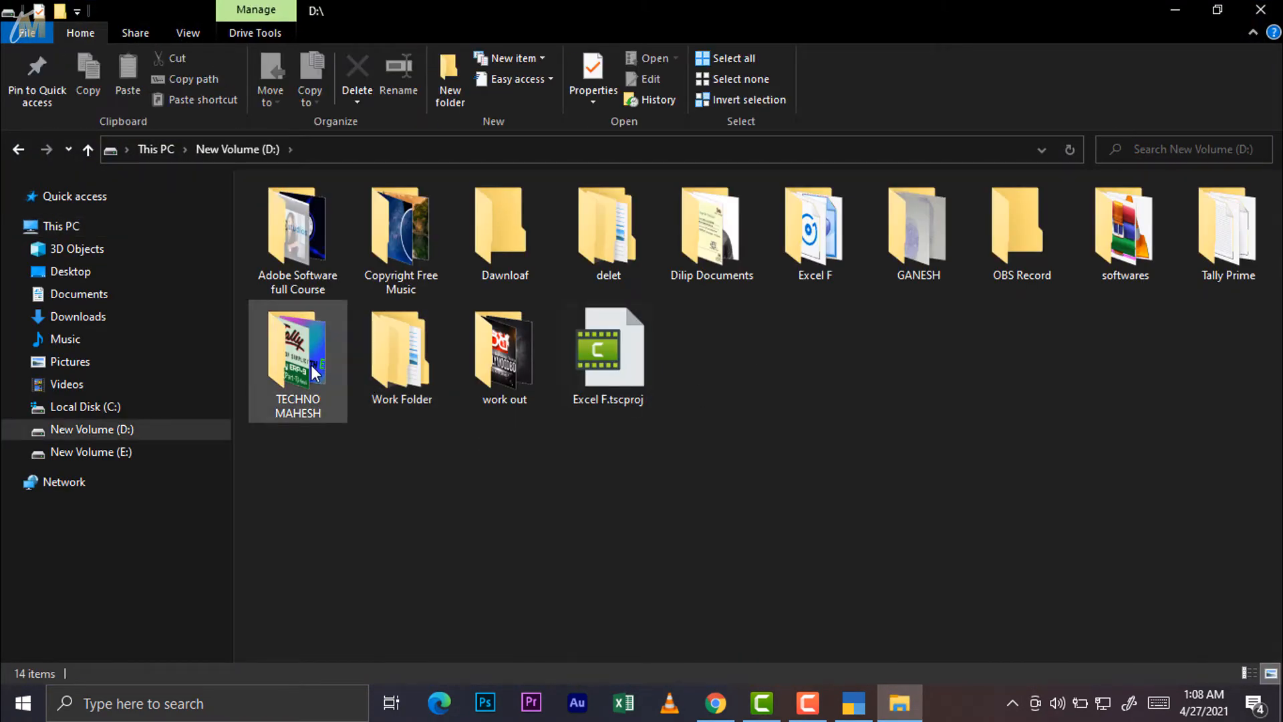
double_click(1226, 234)
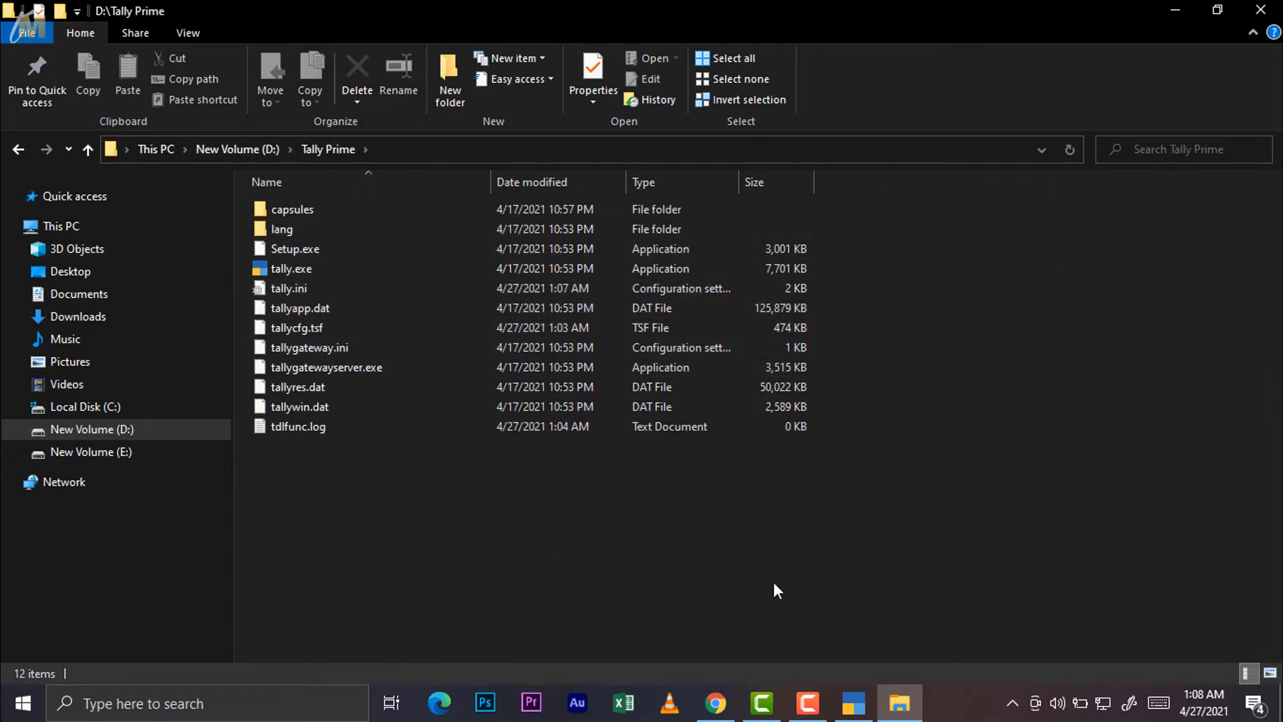
click(854, 703)
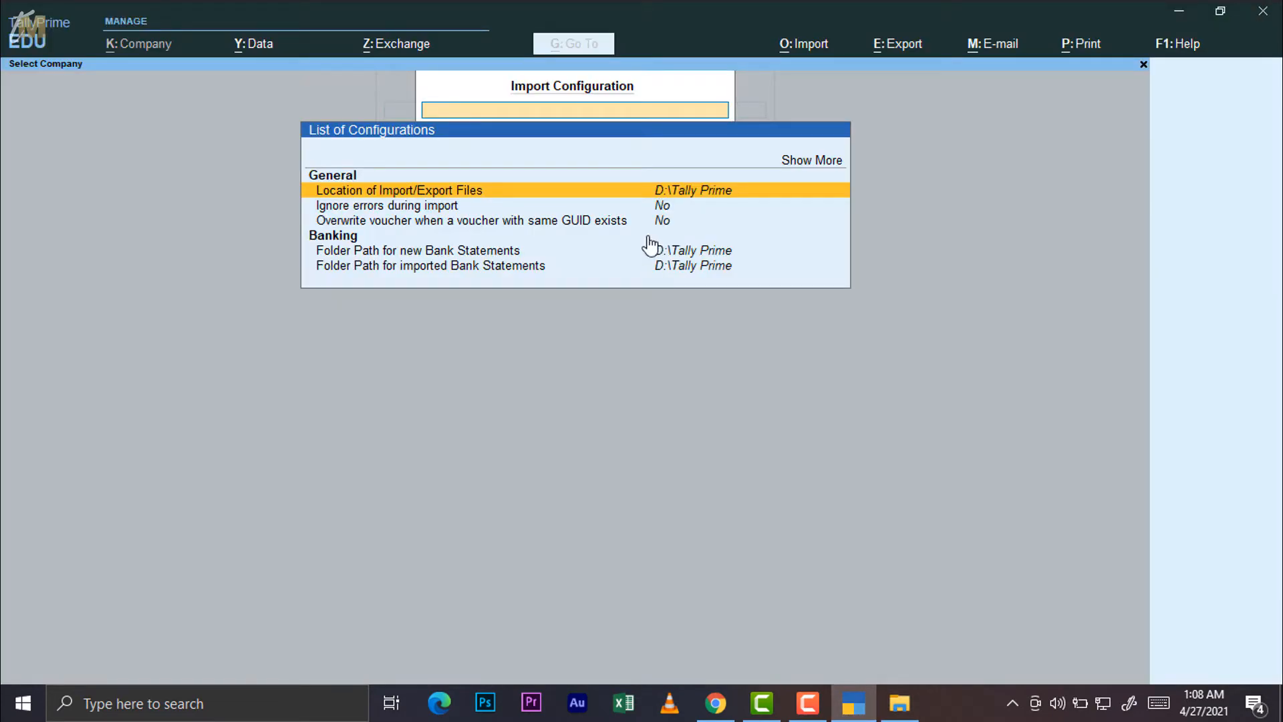
click(675, 194)
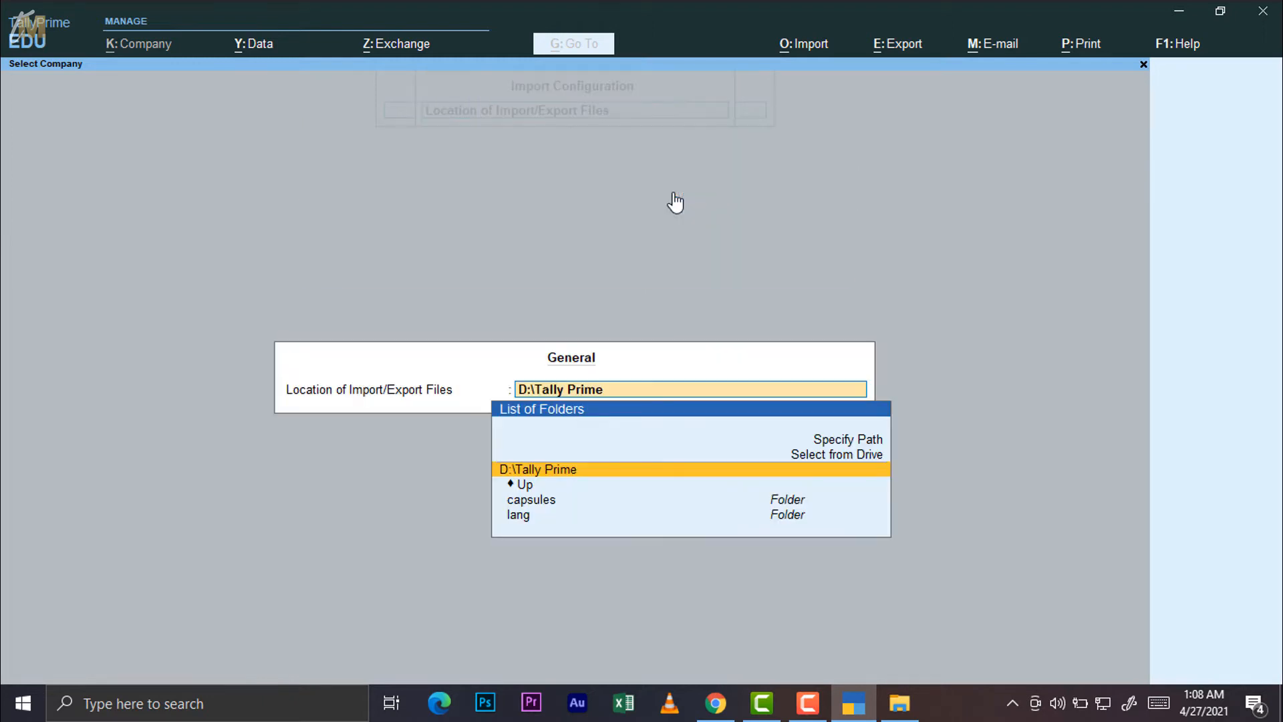
click(841, 462)
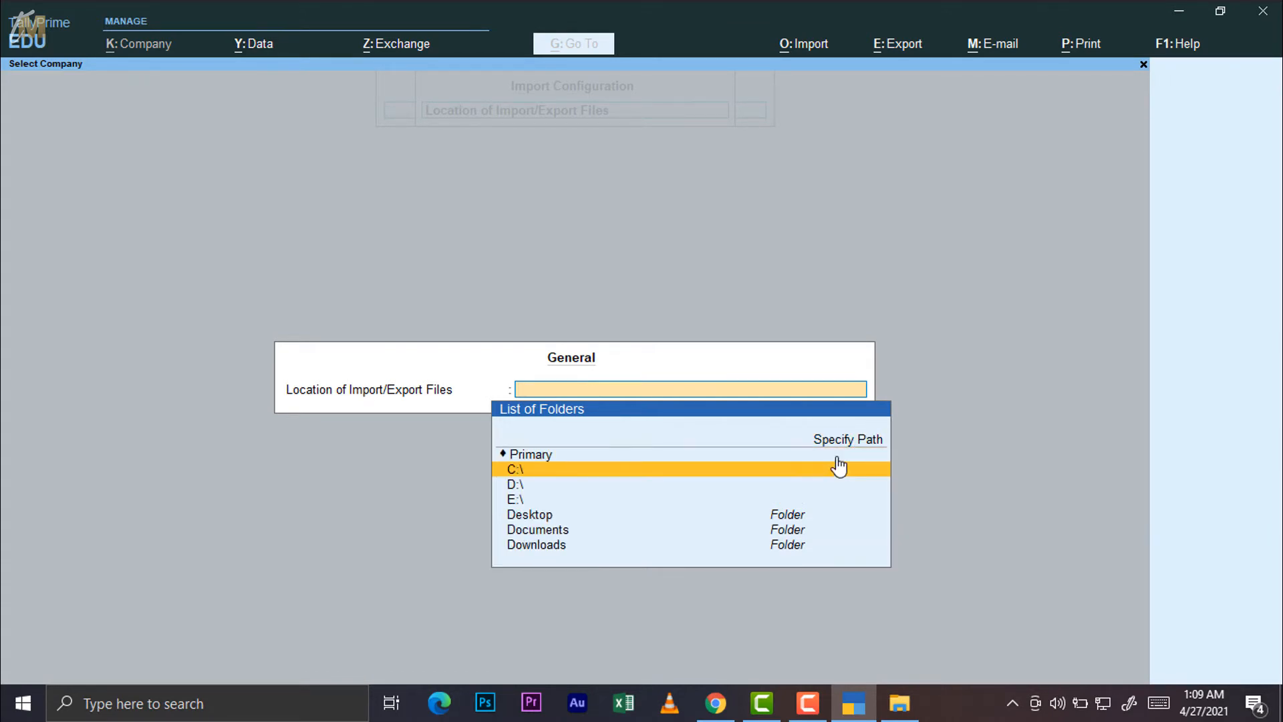
key(Escape)
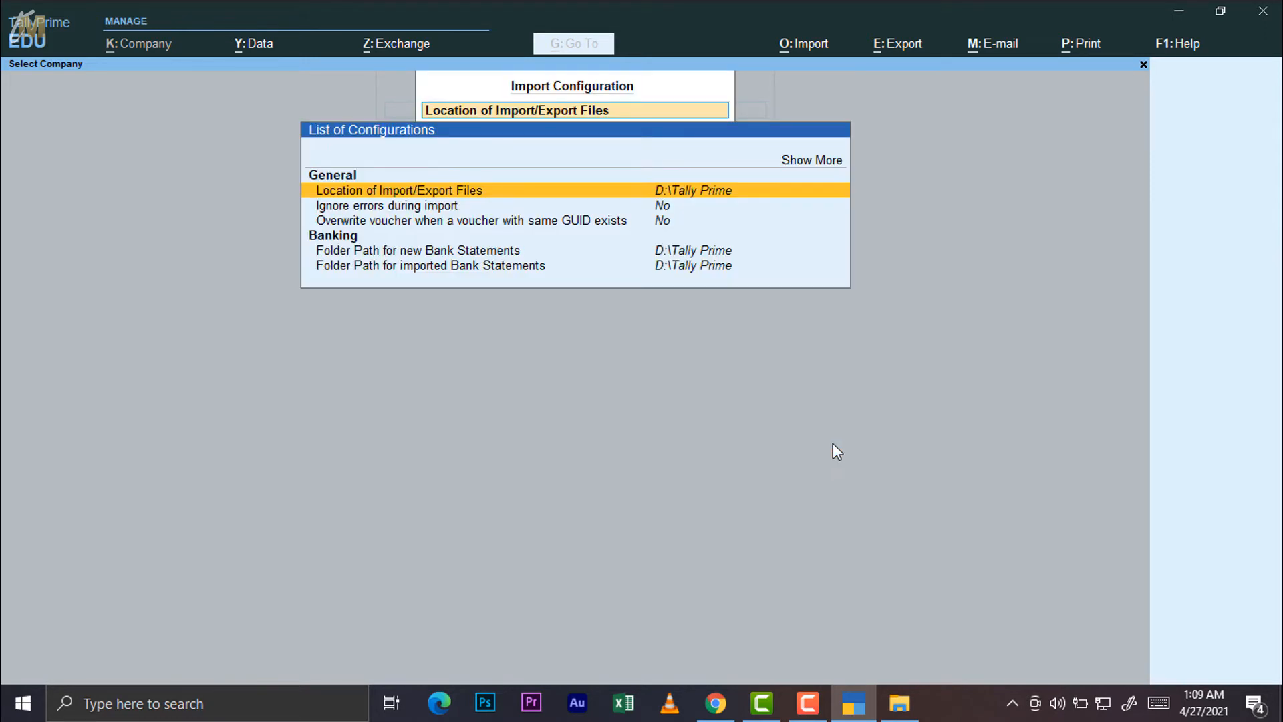
click(407, 209)
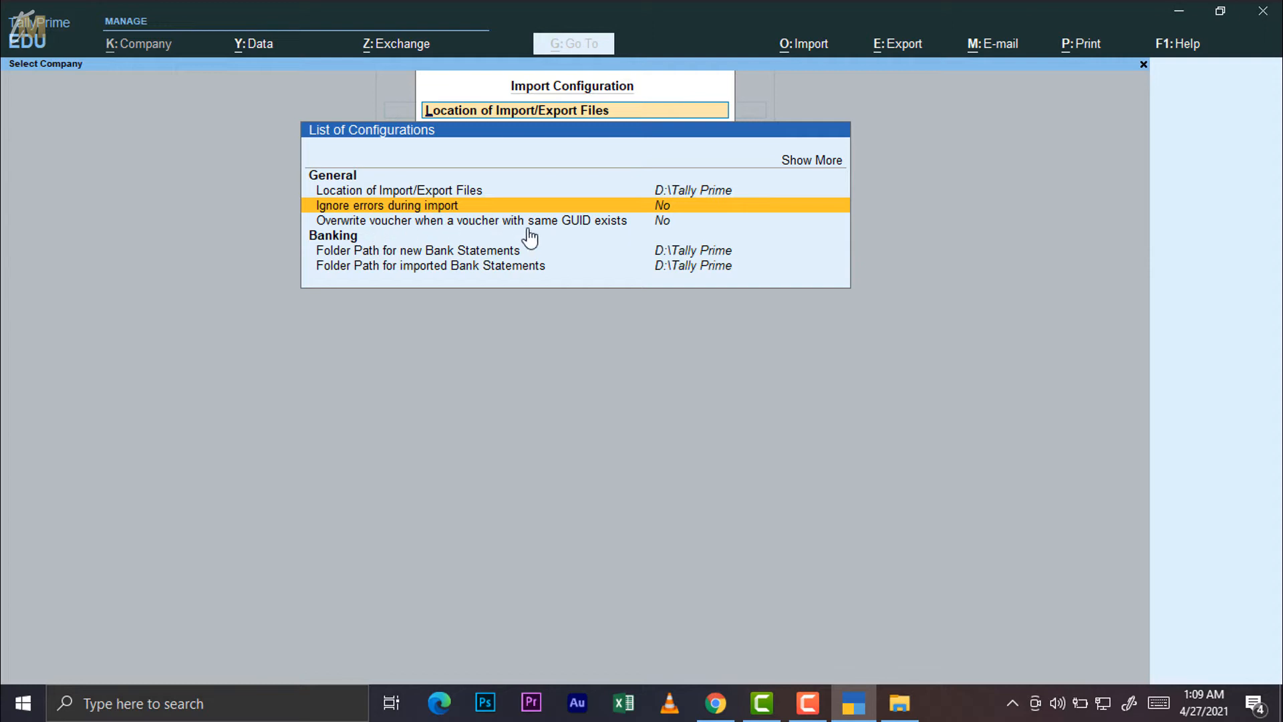
click(663, 222)
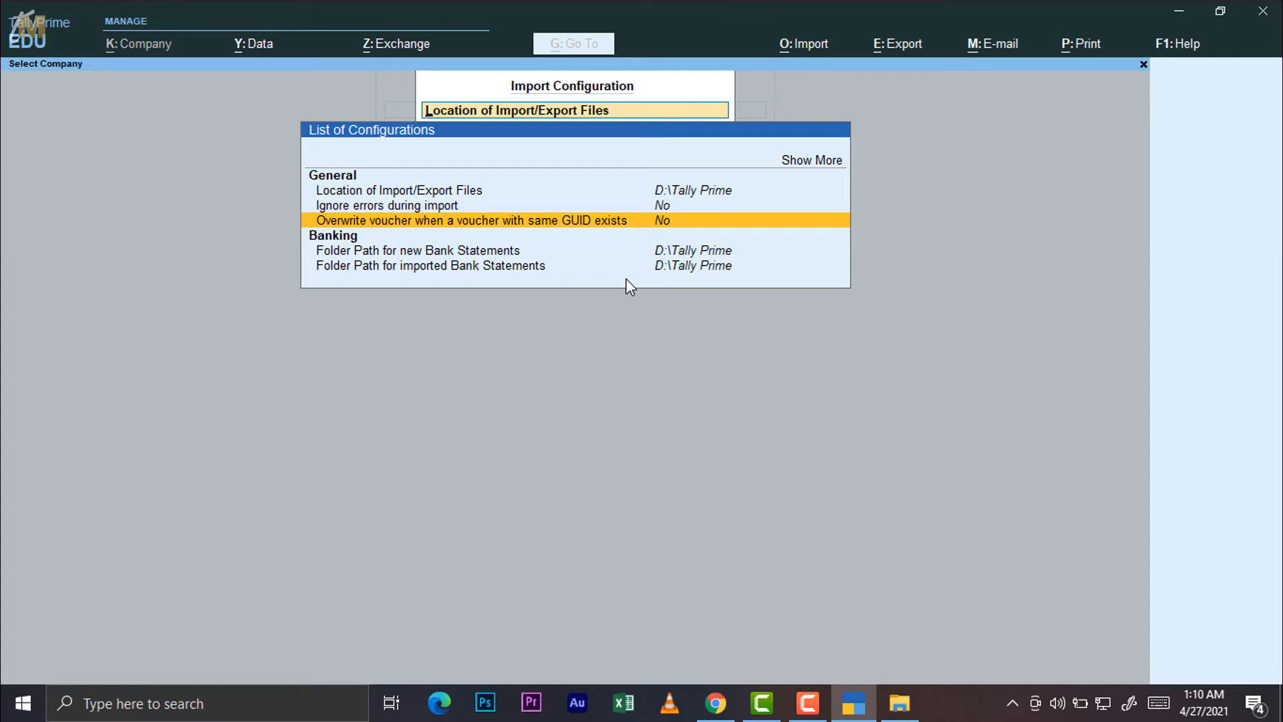
Review the new and imported bank statement folder paths, then show the Export options
key(Down)
key(Down)
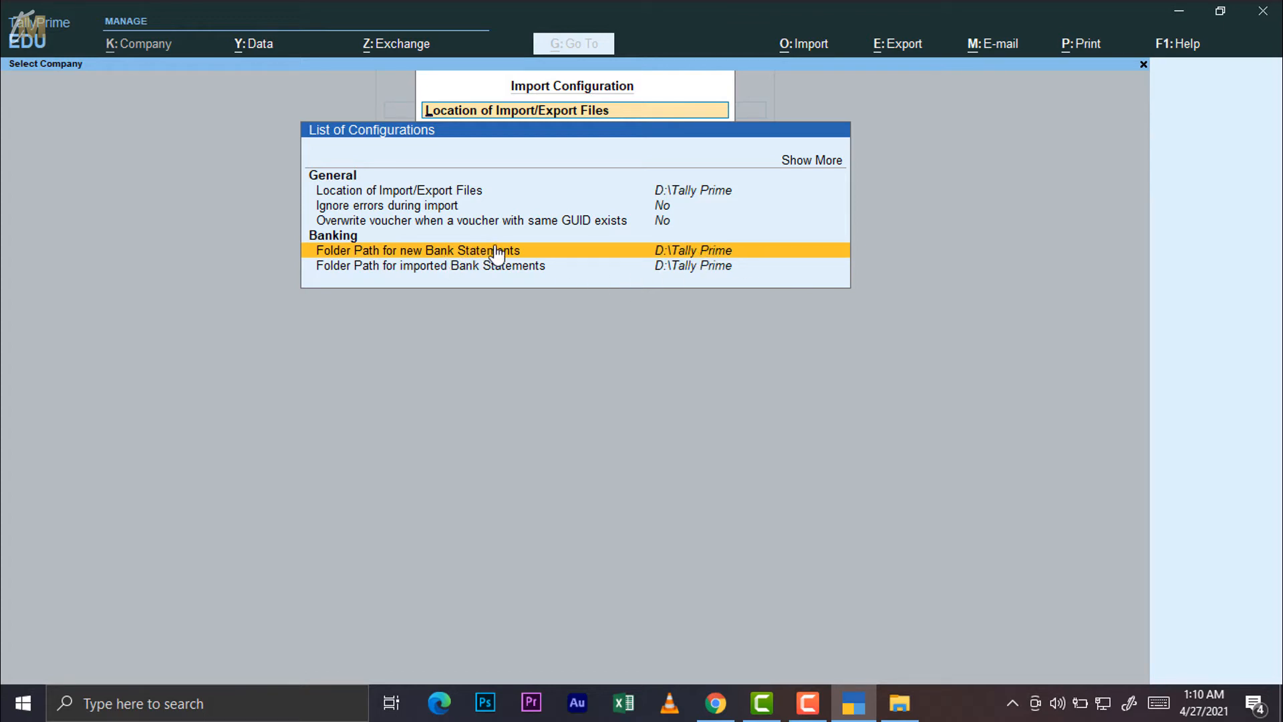
key(Down)
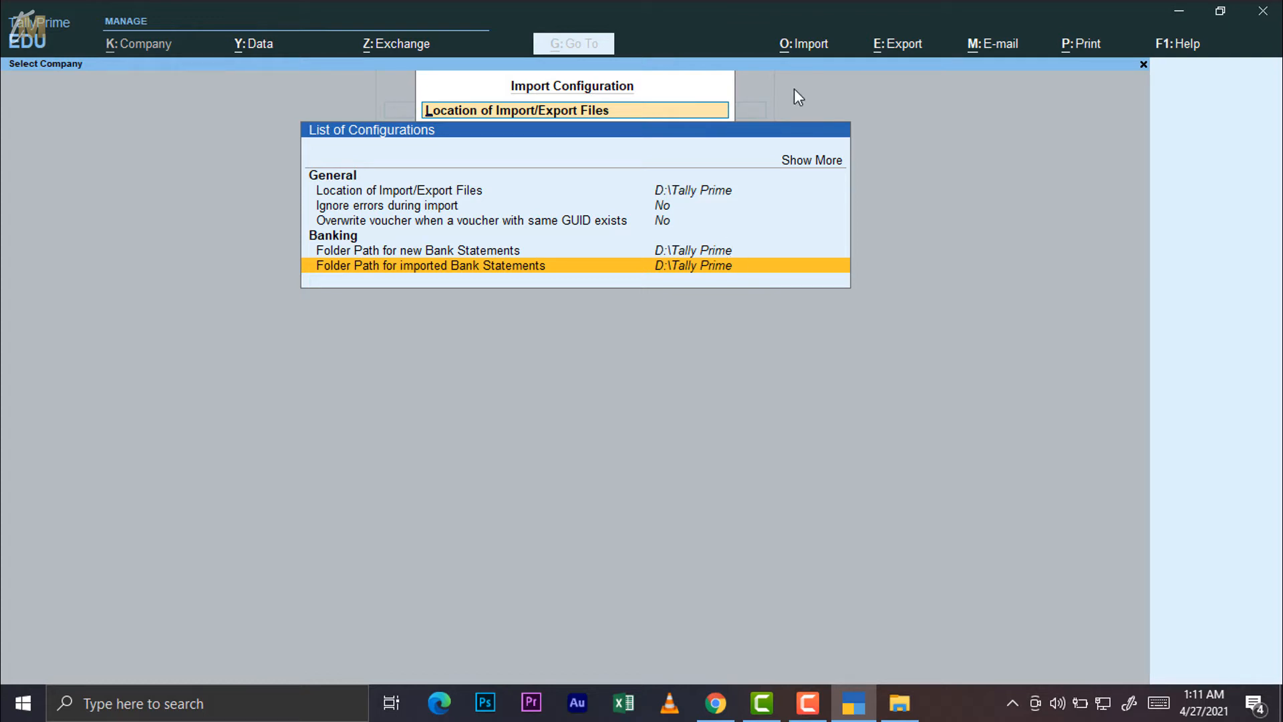
click(896, 47)
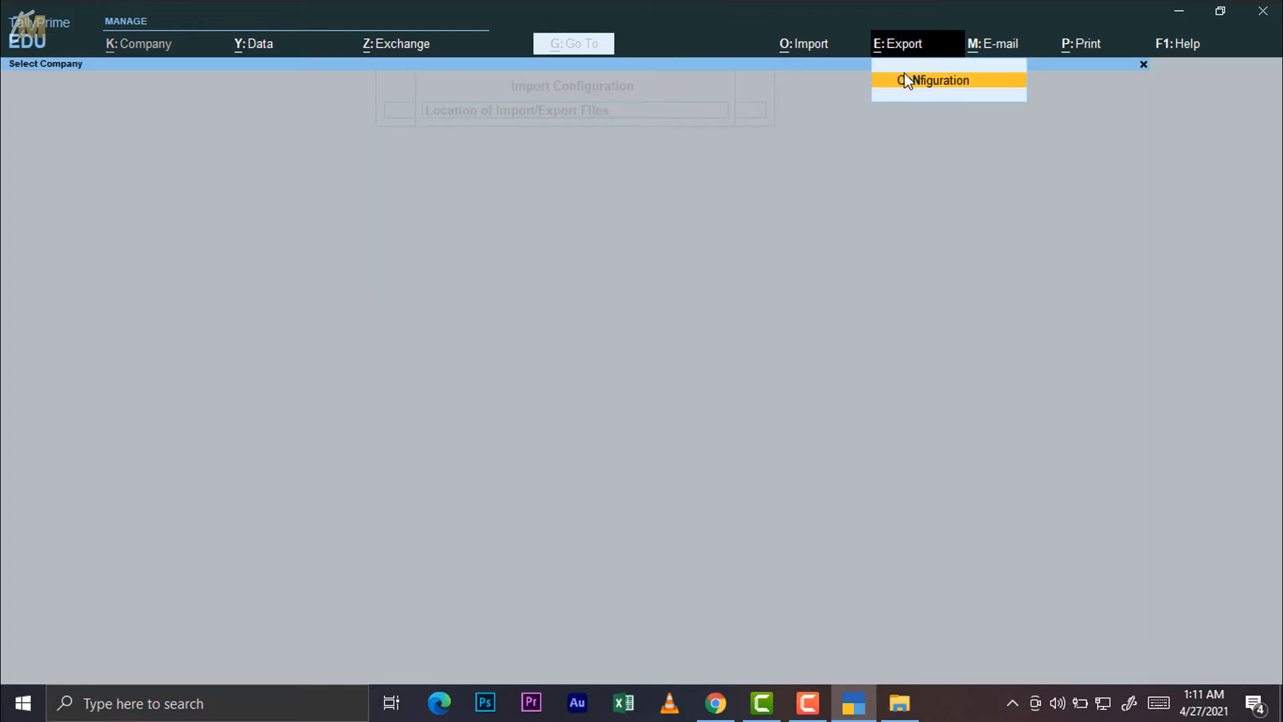
Expand Import Configuration with Show More, revealing batch size 100 and detailed log No
click(933, 81)
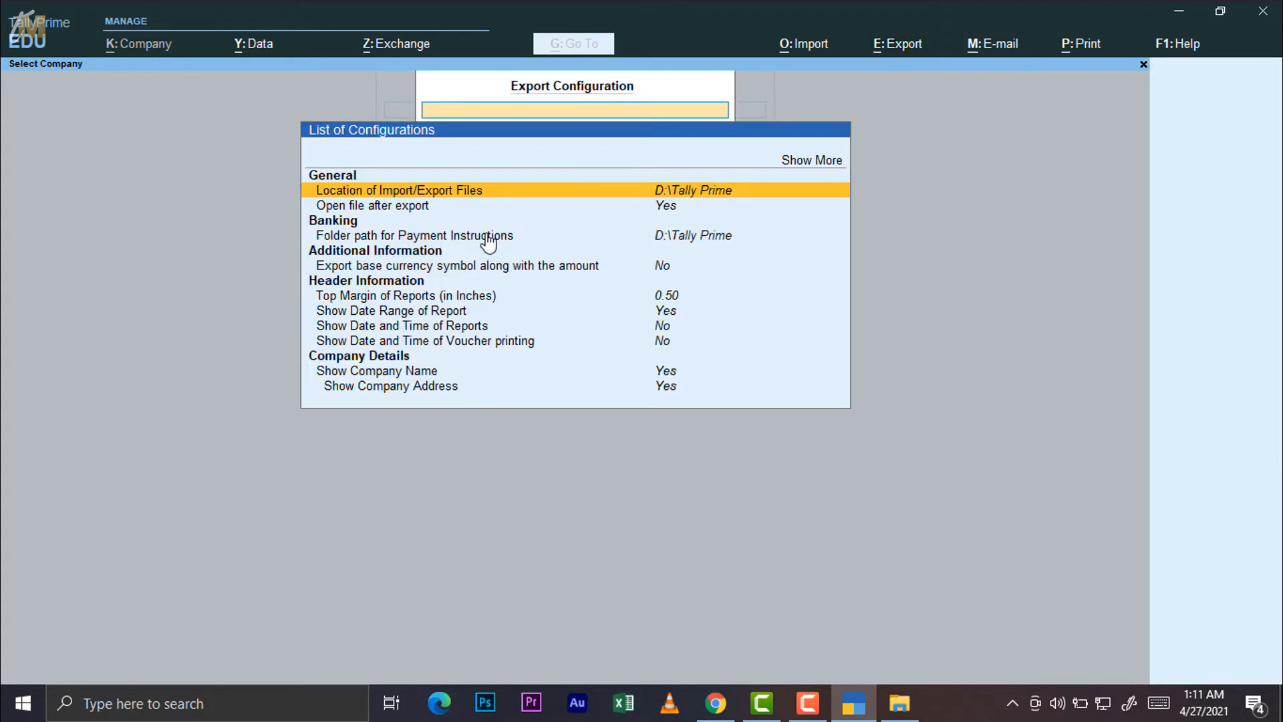
double_click(811, 38)
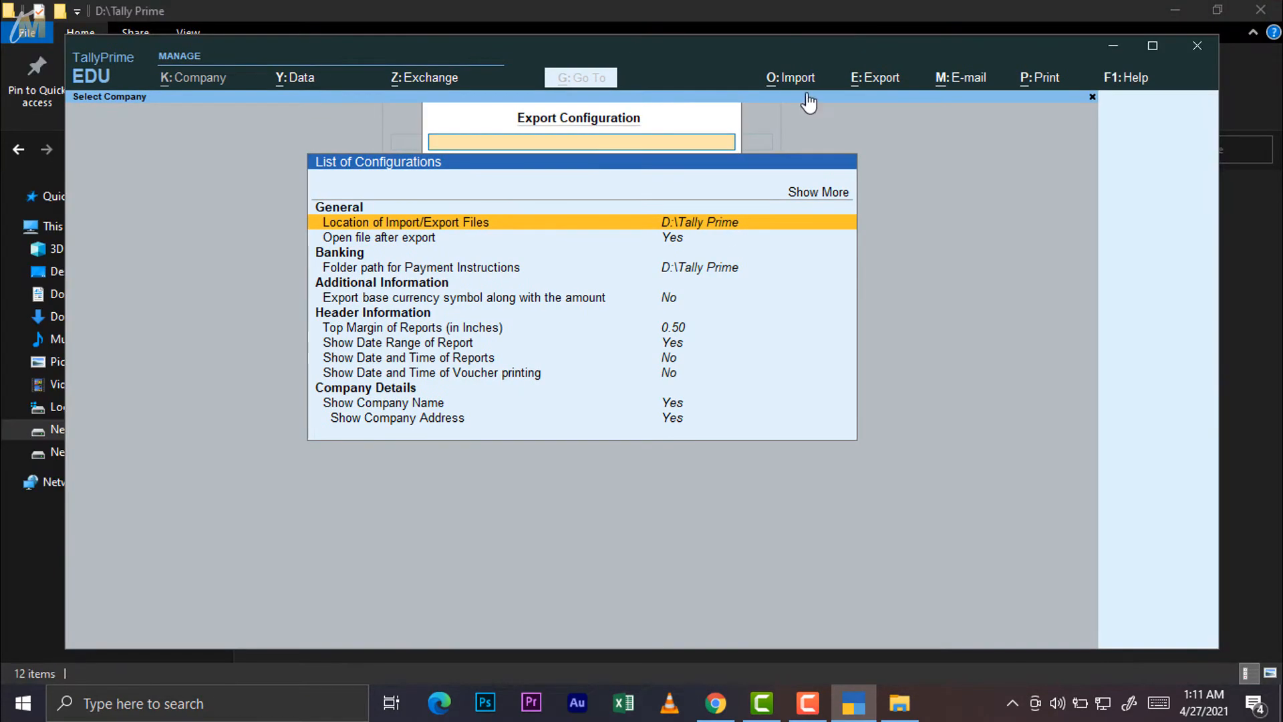
double_click(989, 53)
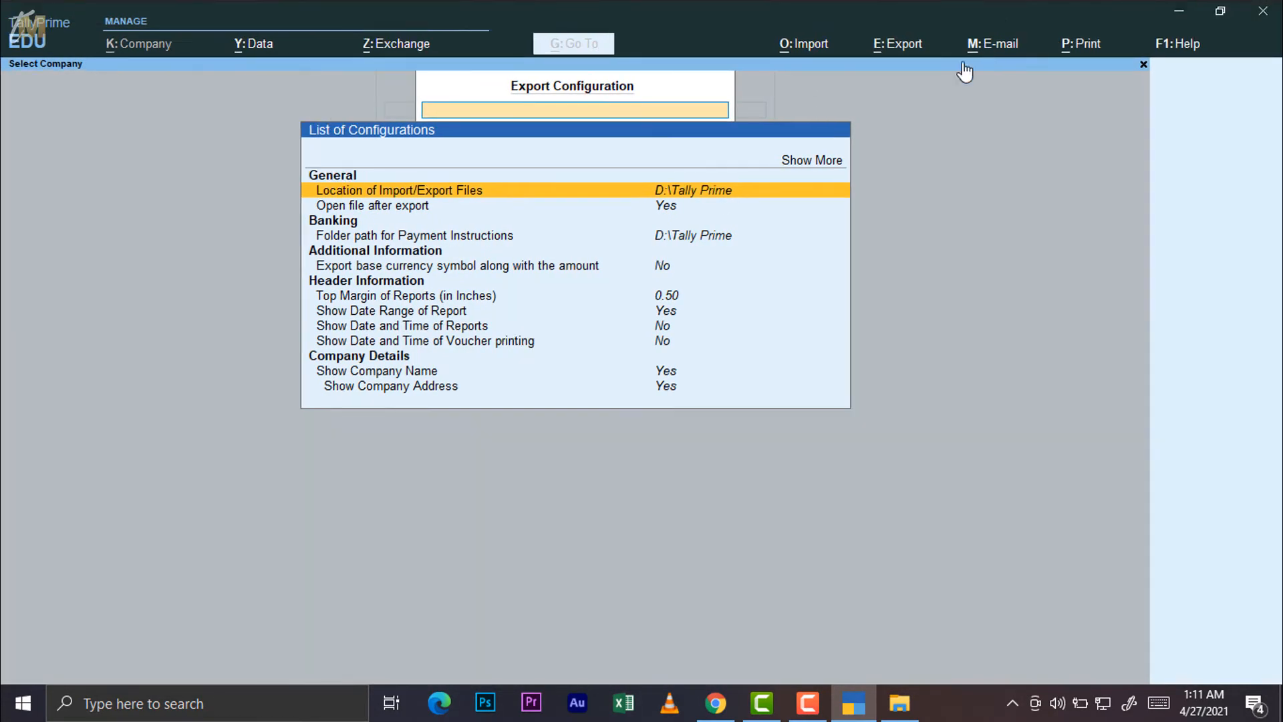
click(812, 56)
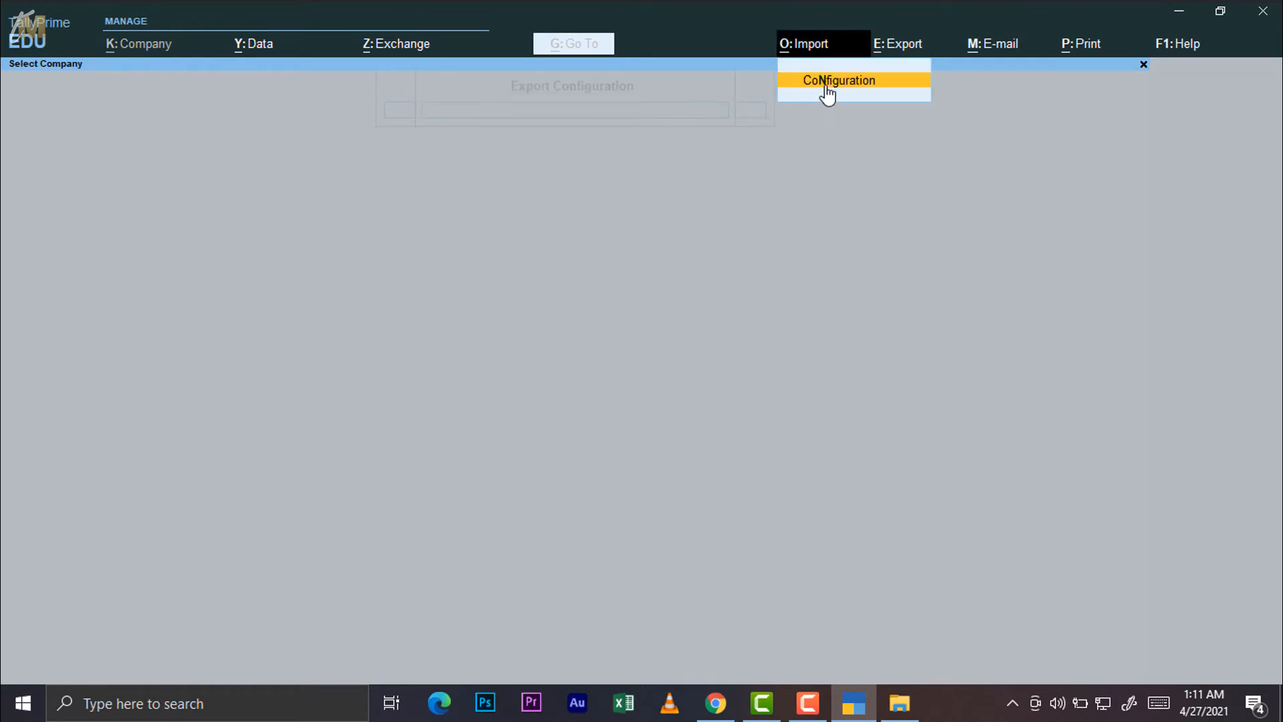
click(823, 85)
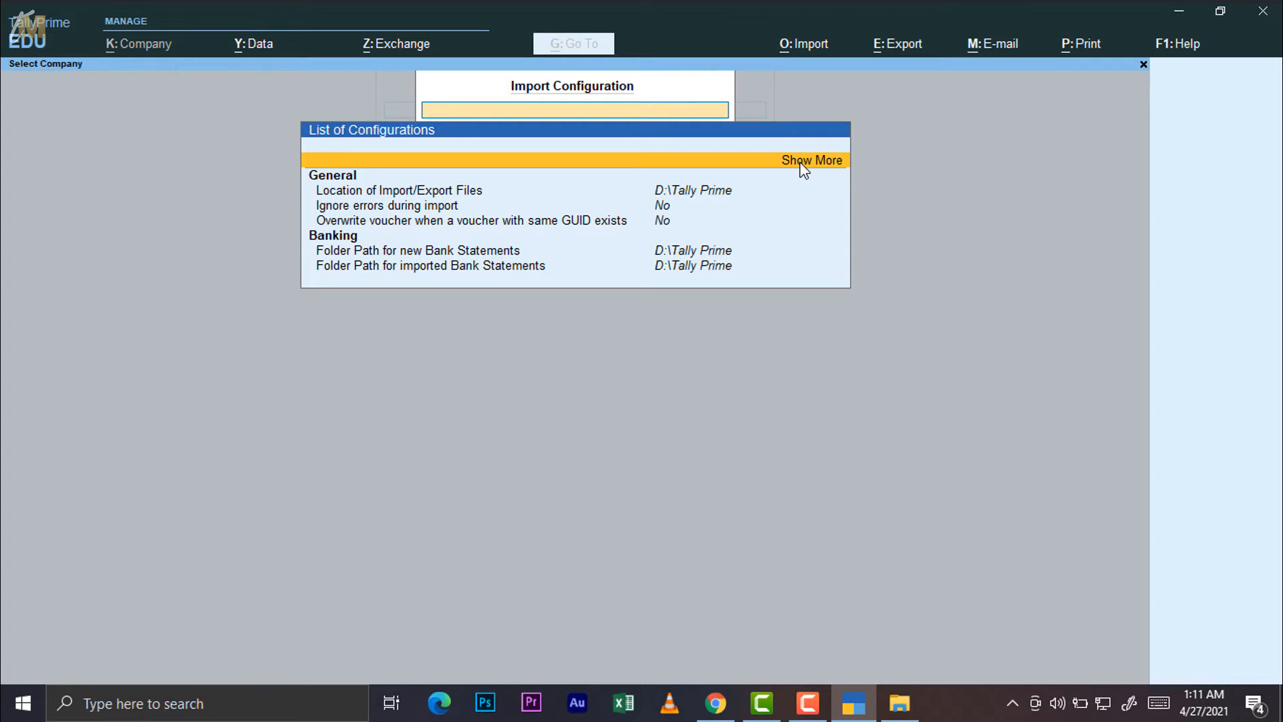
click(804, 171)
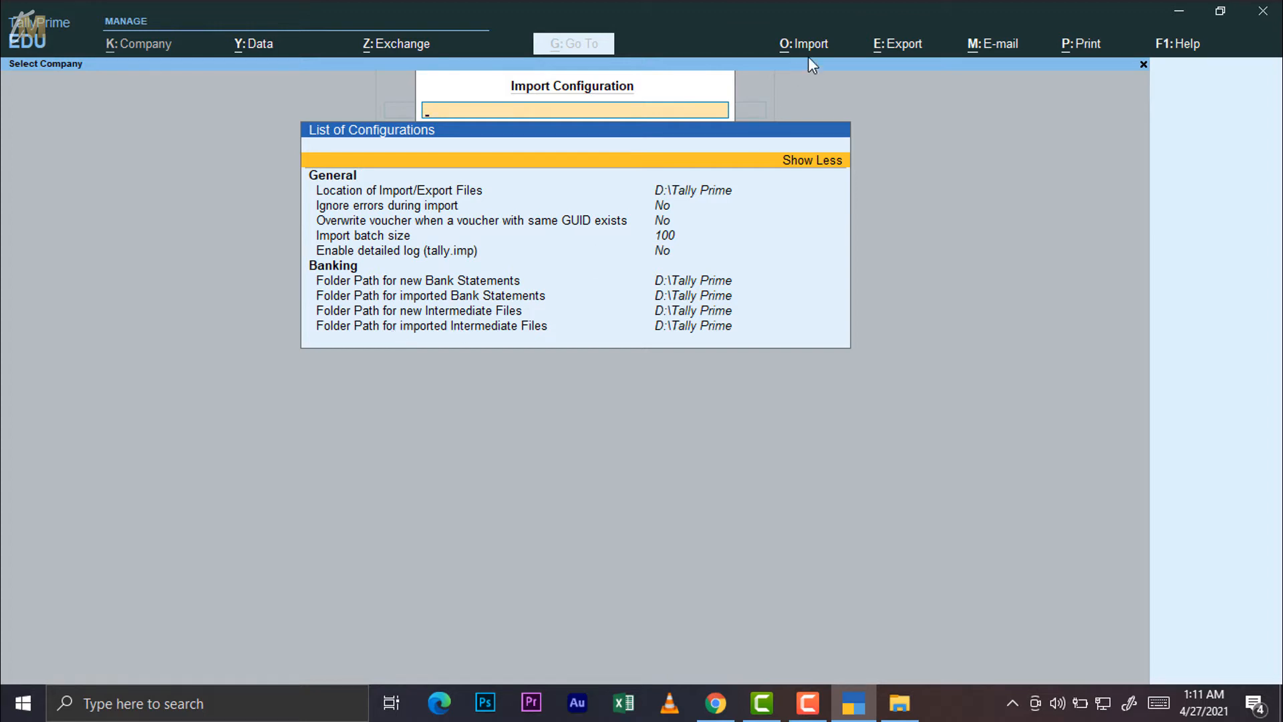
click(896, 46)
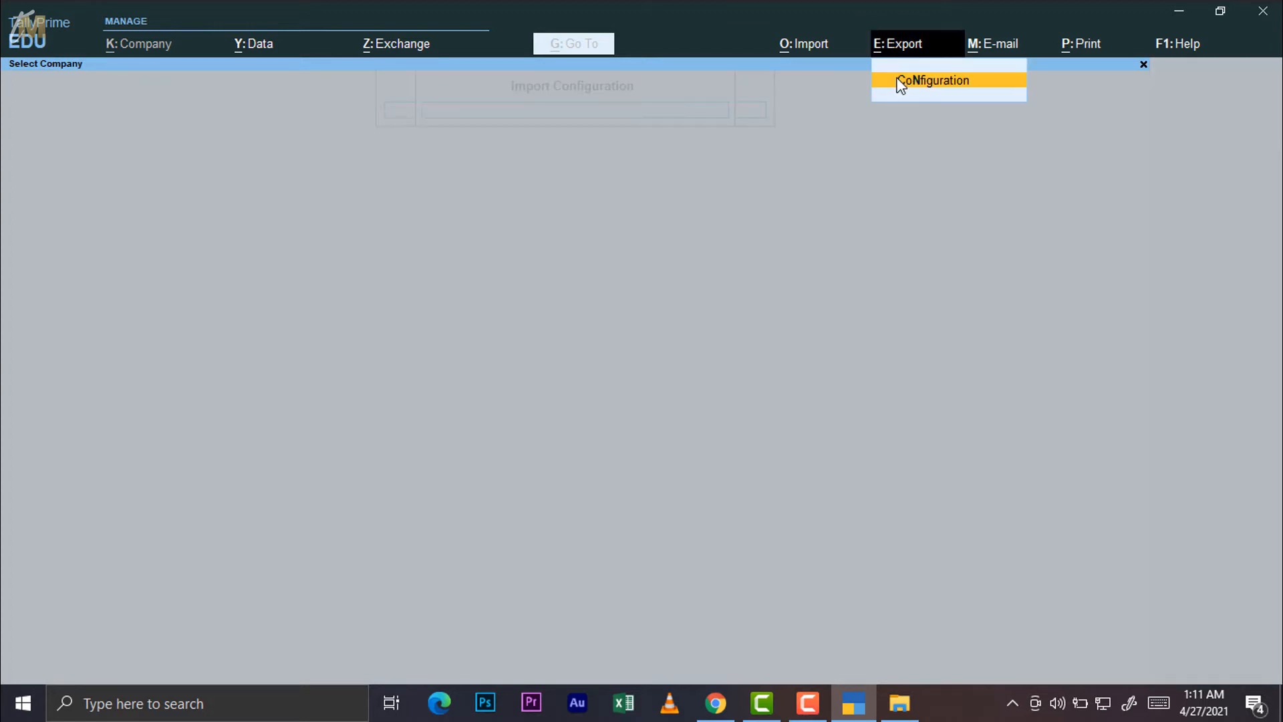
Open Export Configuration, then minimize TallyPrime to view the 12-item D:\Tally Prime folder
click(896, 82)
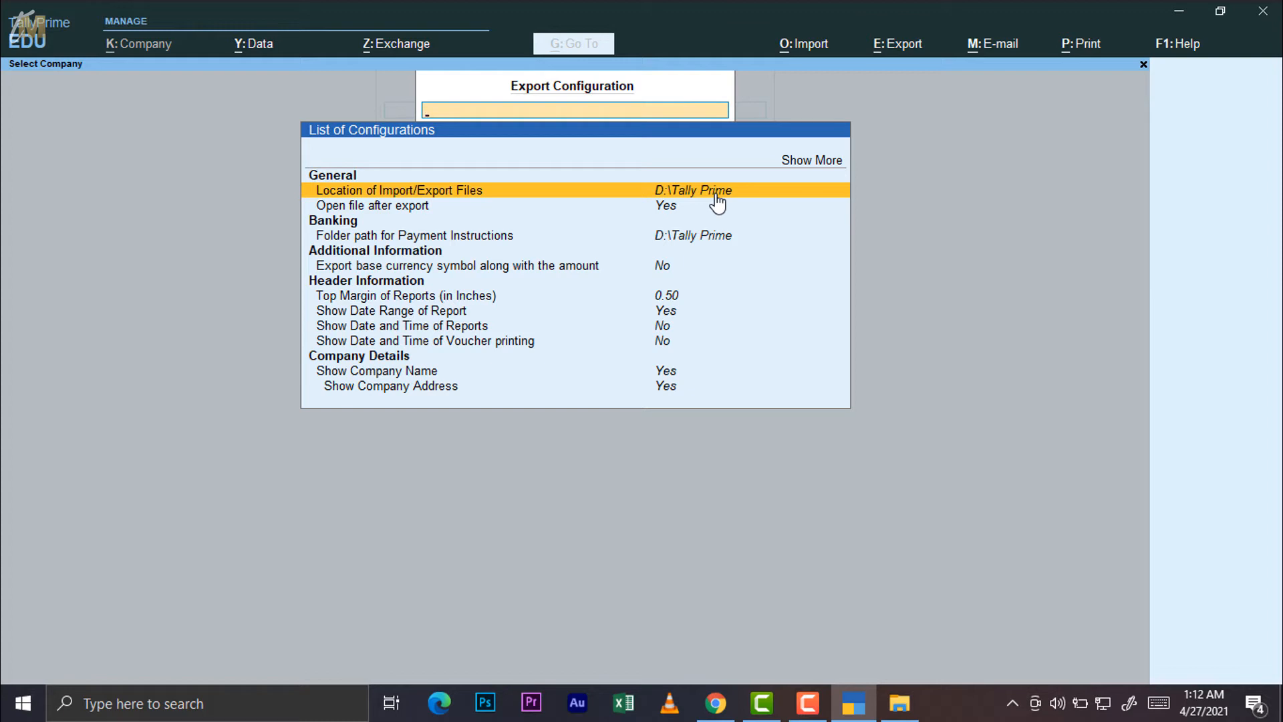
click(1180, 11)
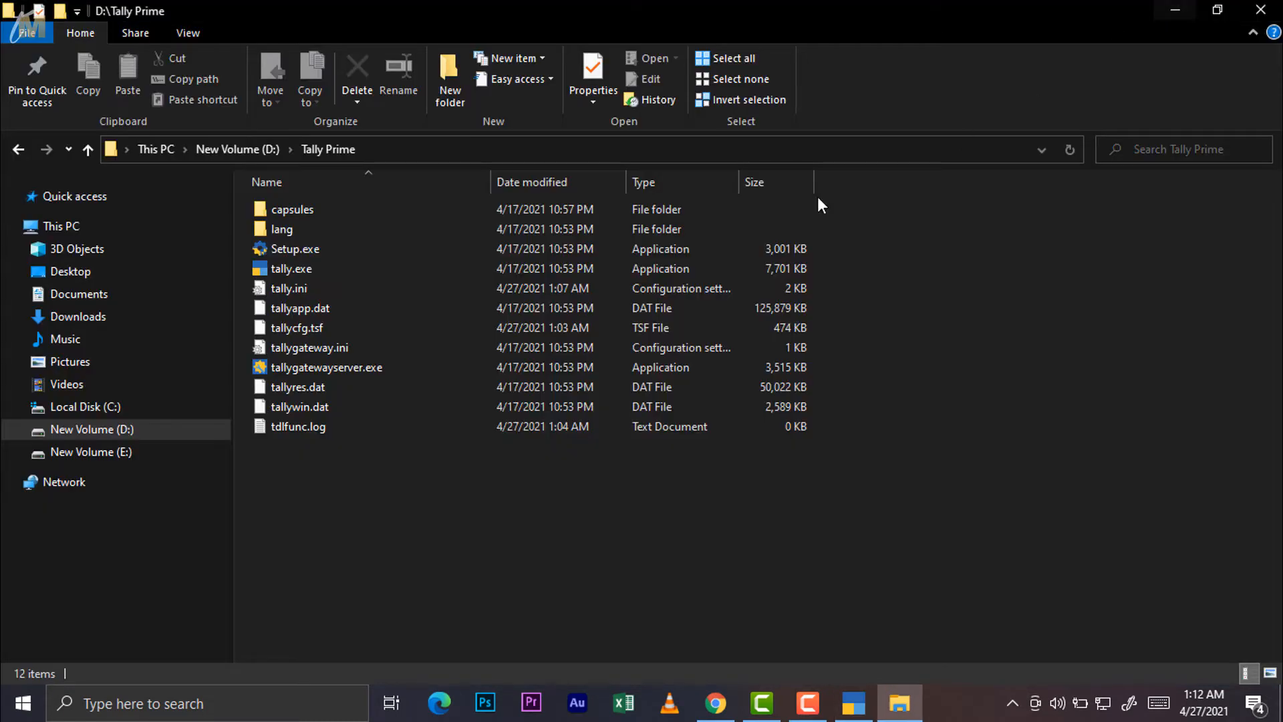
Confirm the Tally Prime folder in the desktop's New folder (2) is empty, then go back to TallyPrime
click(1178, 11)
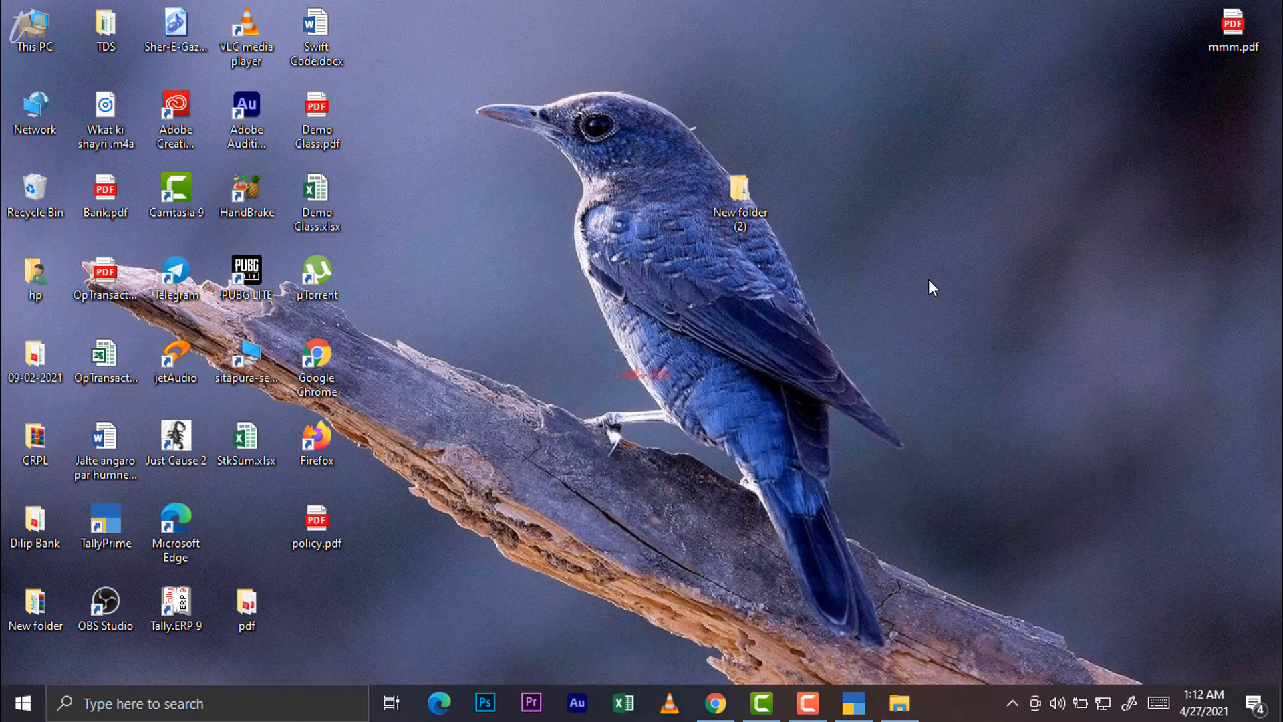
double_click(740, 201)
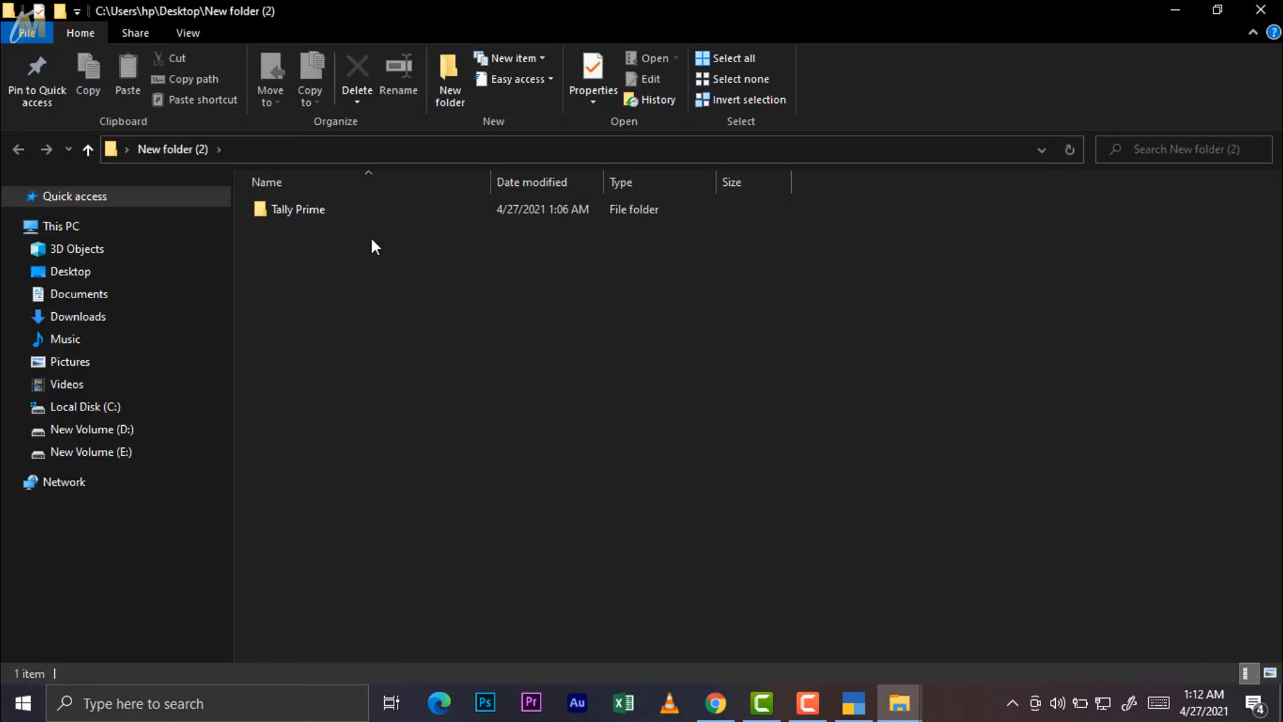
double_click(287, 210)
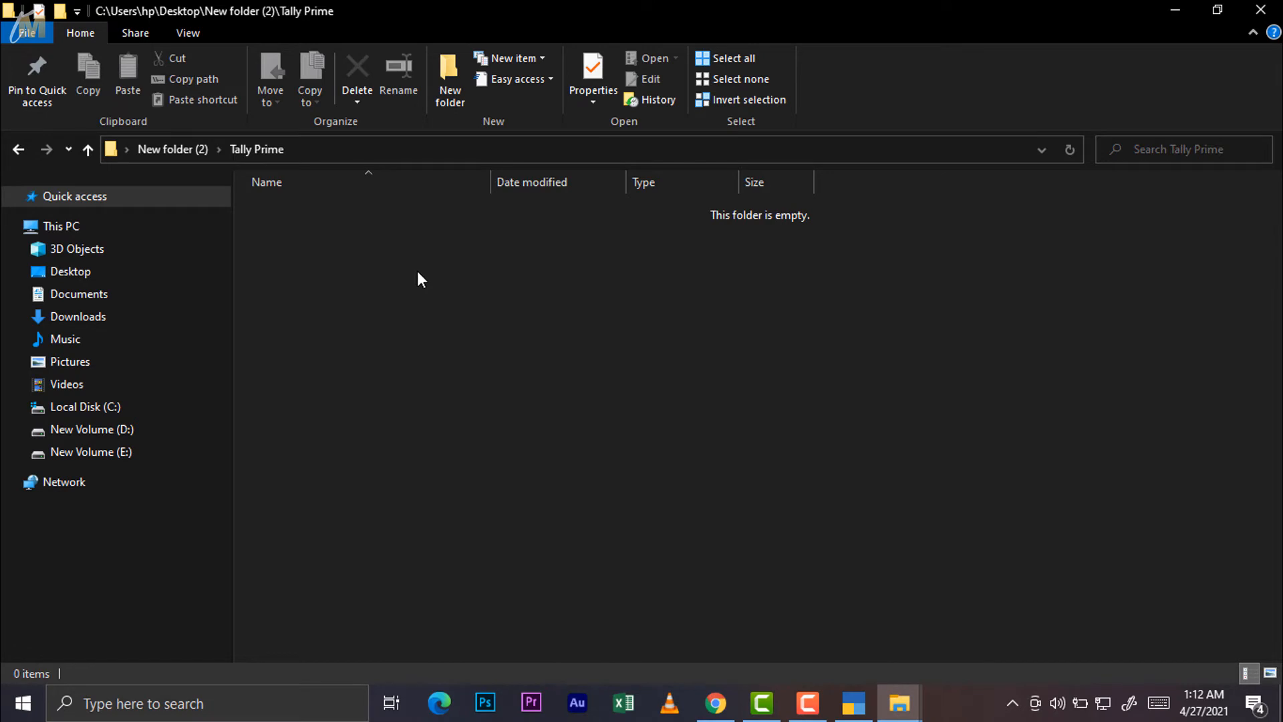
click(854, 703)
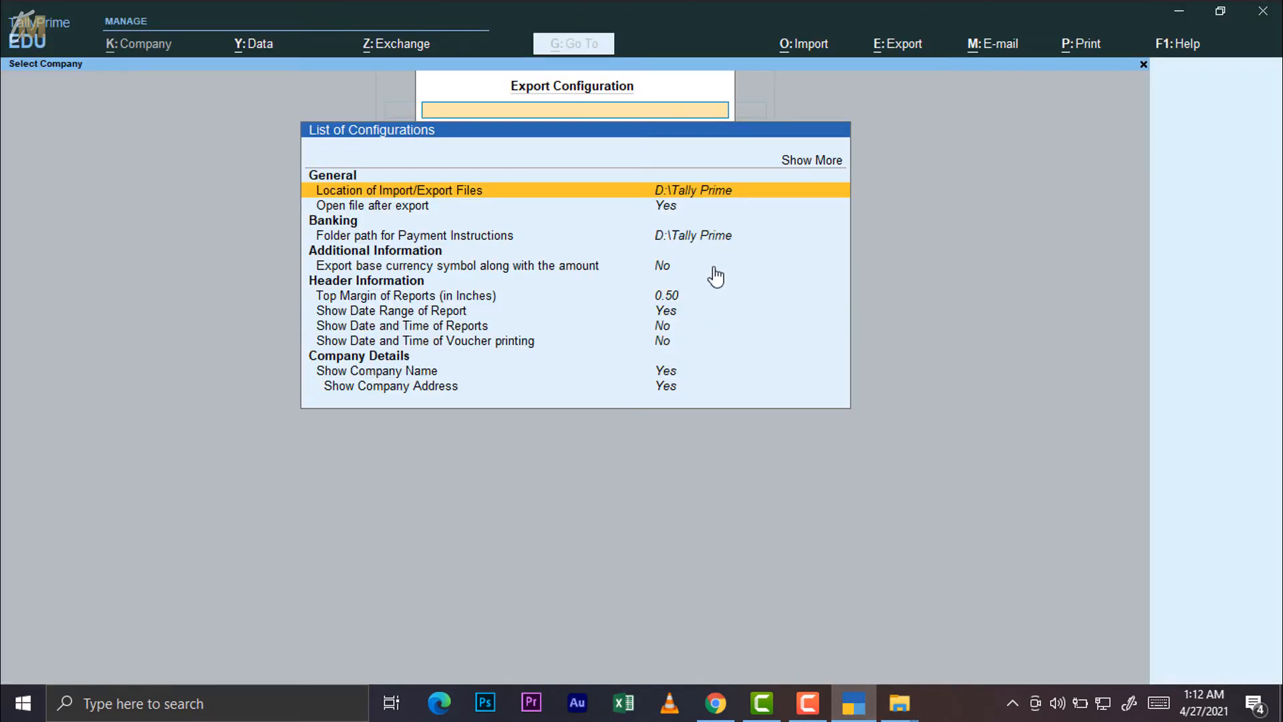
key(Return)
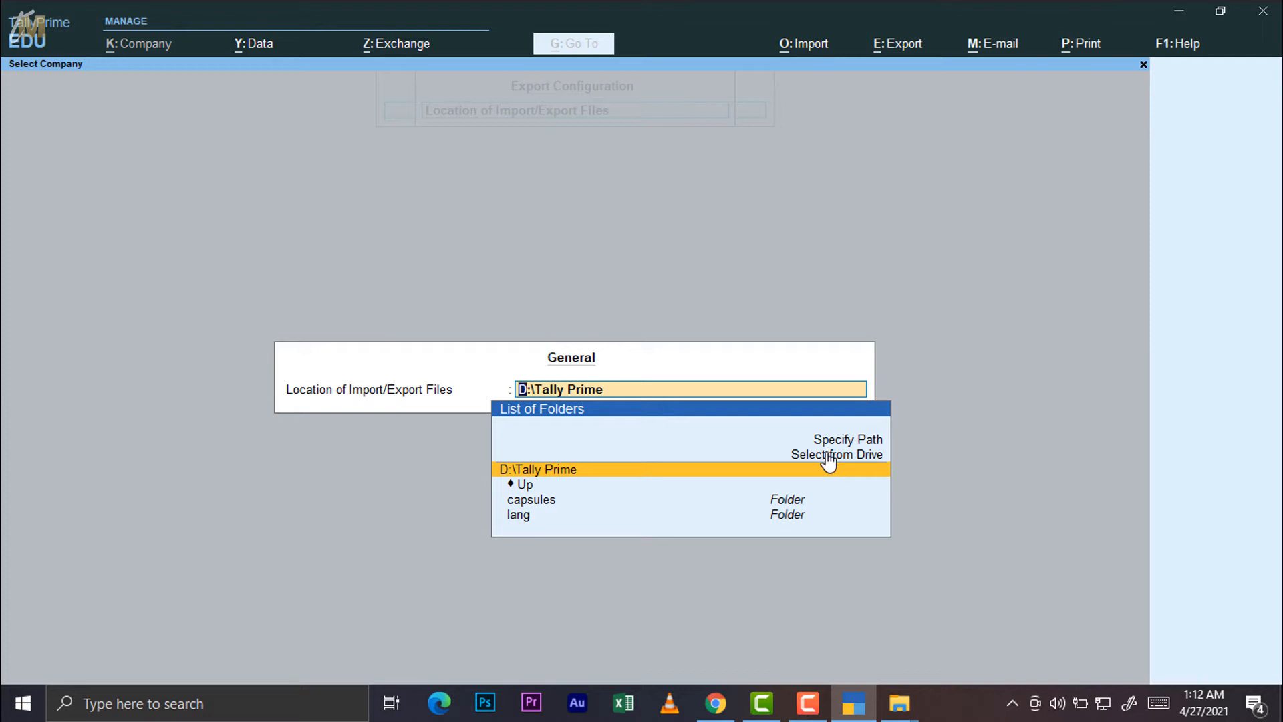
key(Return)
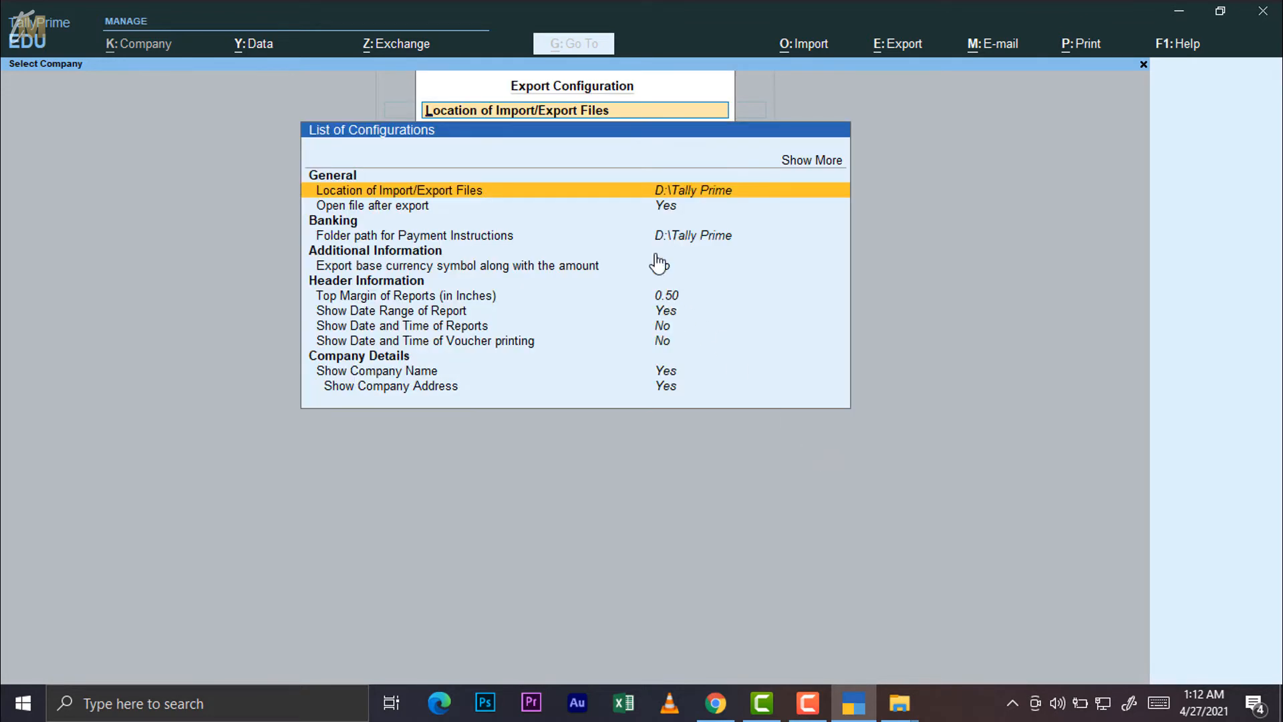
click(661, 211)
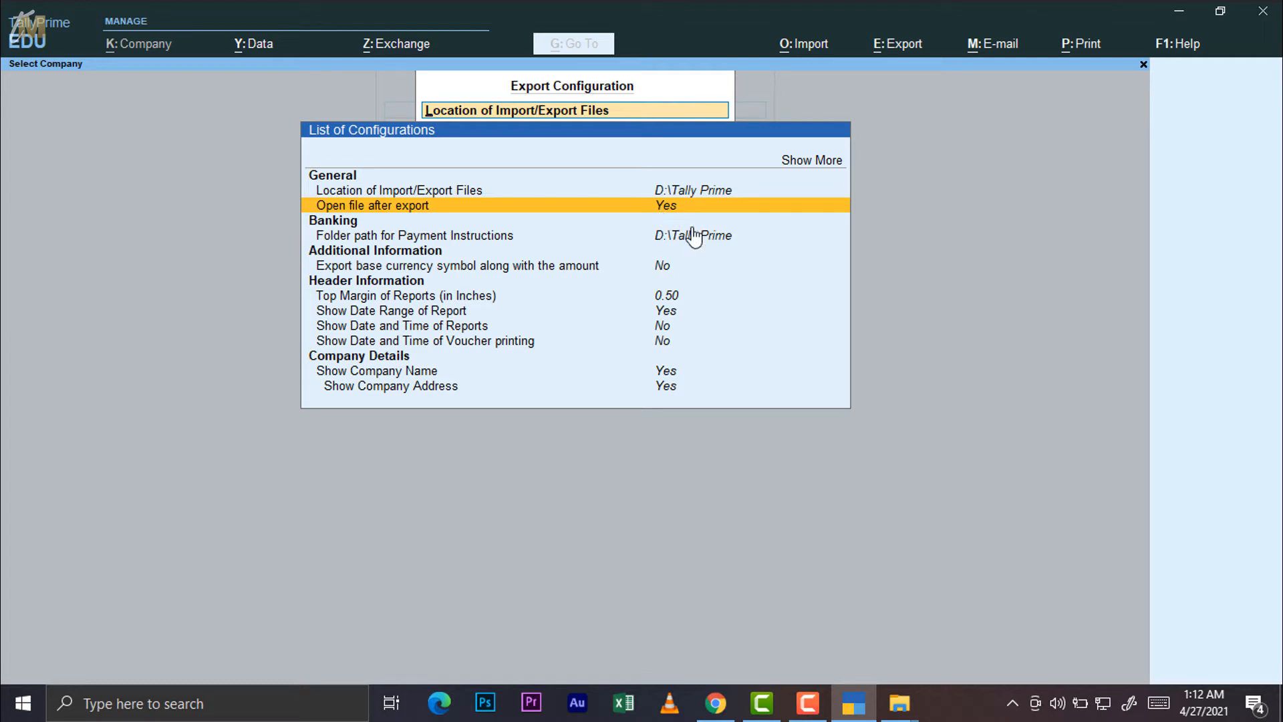
Toggle Open file after export between No and Yes twice, leaving it at Yes, then review the remaining export rows
click(581, 212)
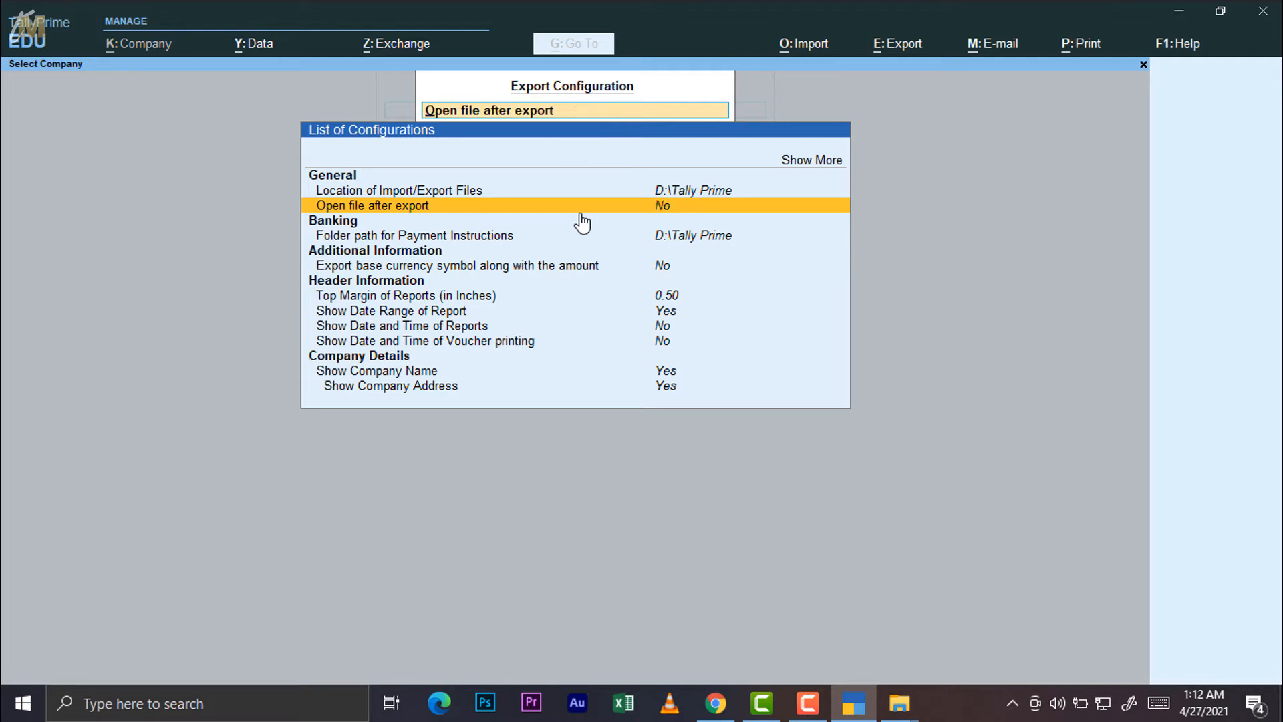
click(580, 212)
click(582, 213)
click(582, 213)
key(Down)
key(Down)
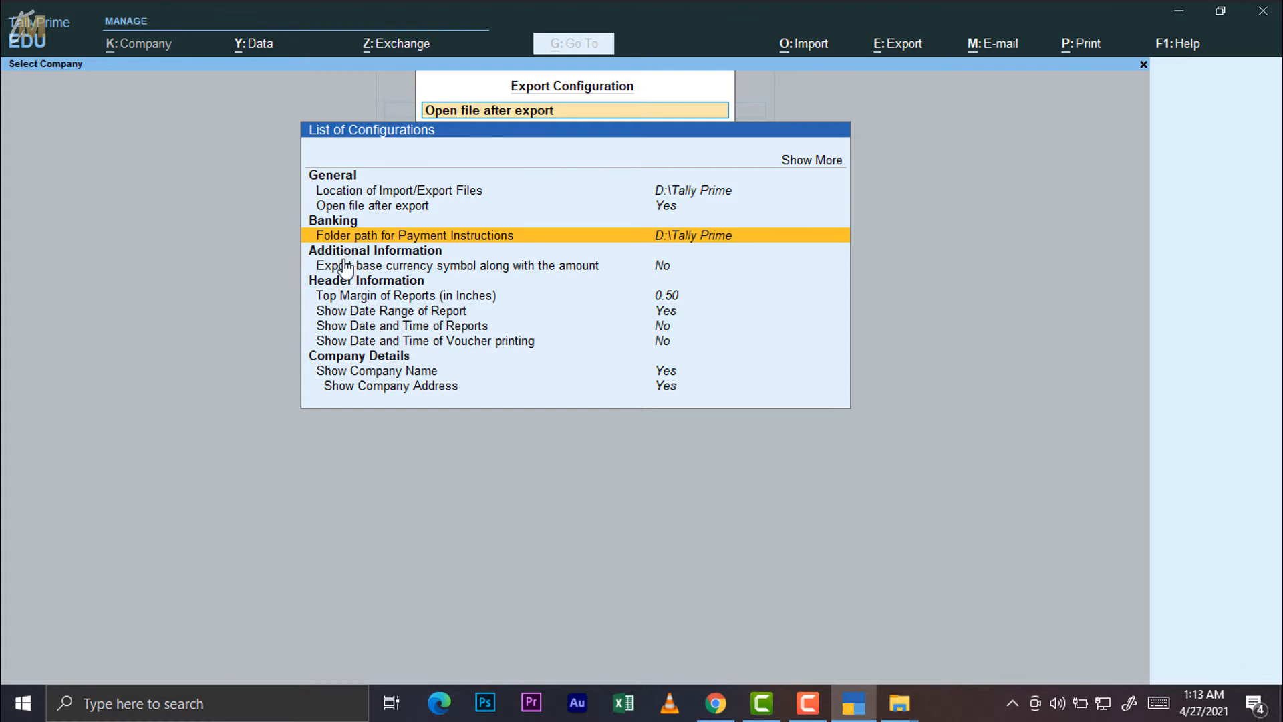
click(426, 267)
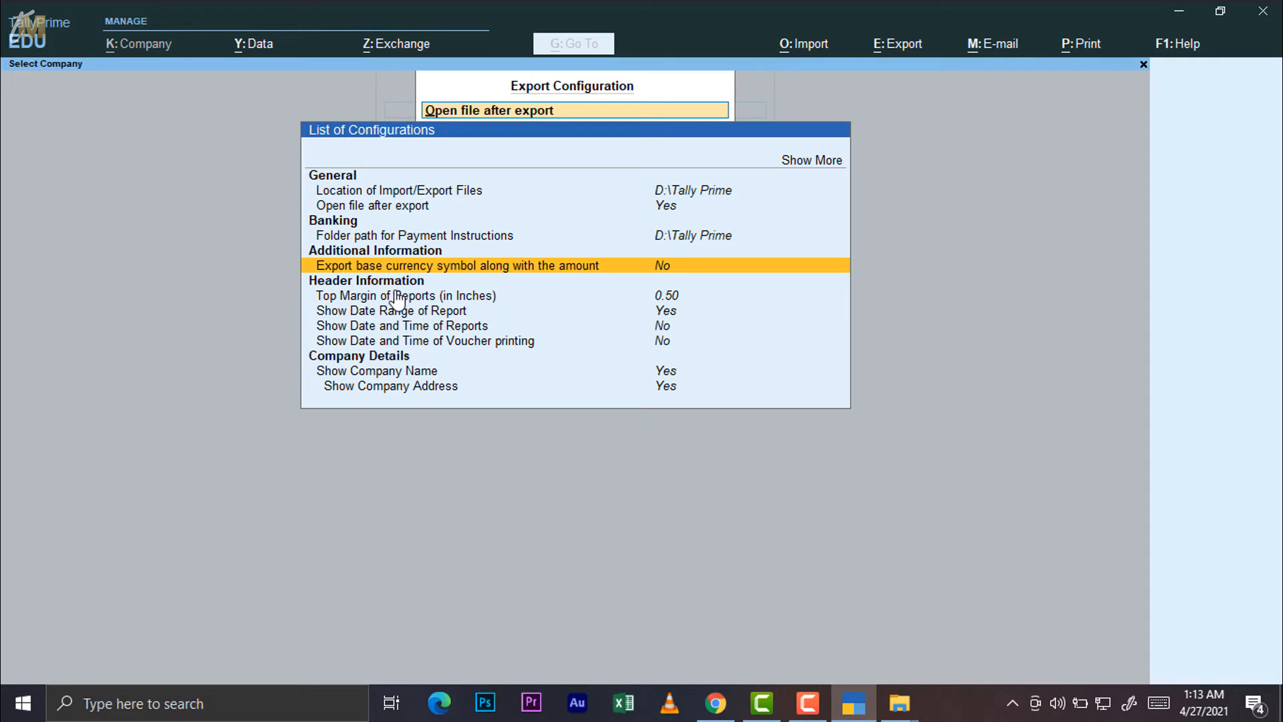
click(814, 47)
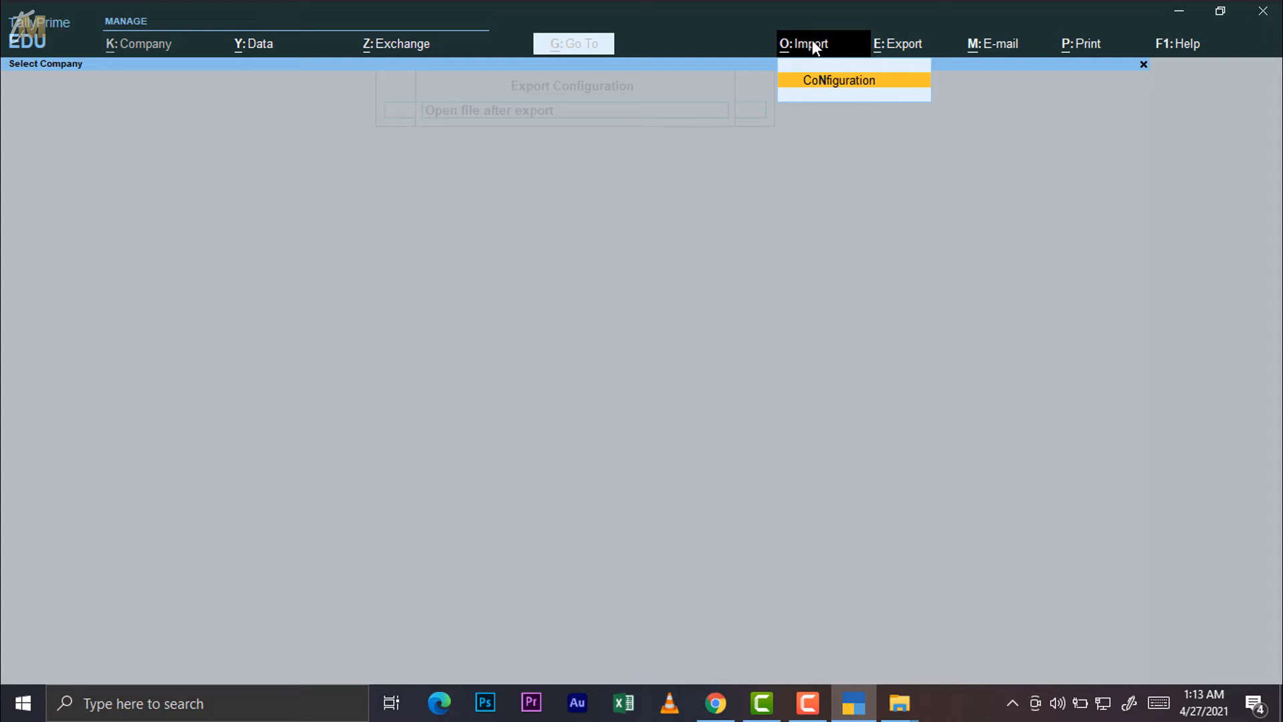
Look over the Export options, then bring up the E-mail options menu
click(898, 47)
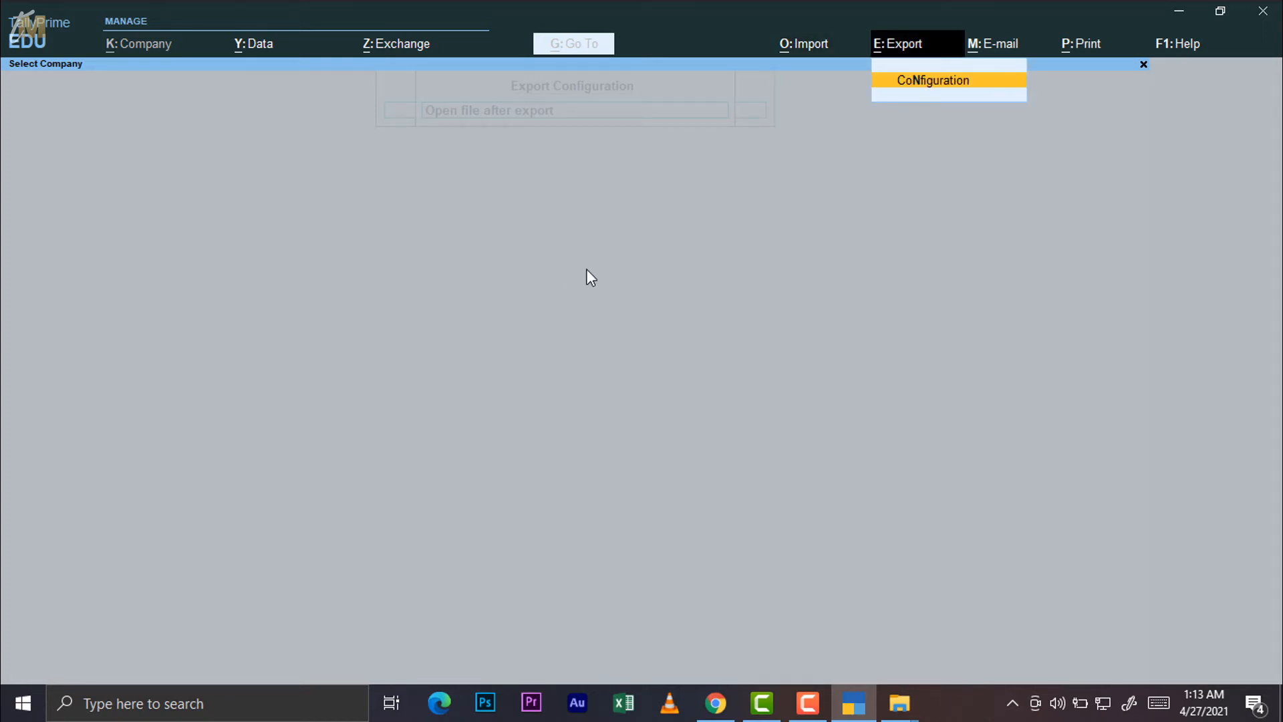
click(980, 54)
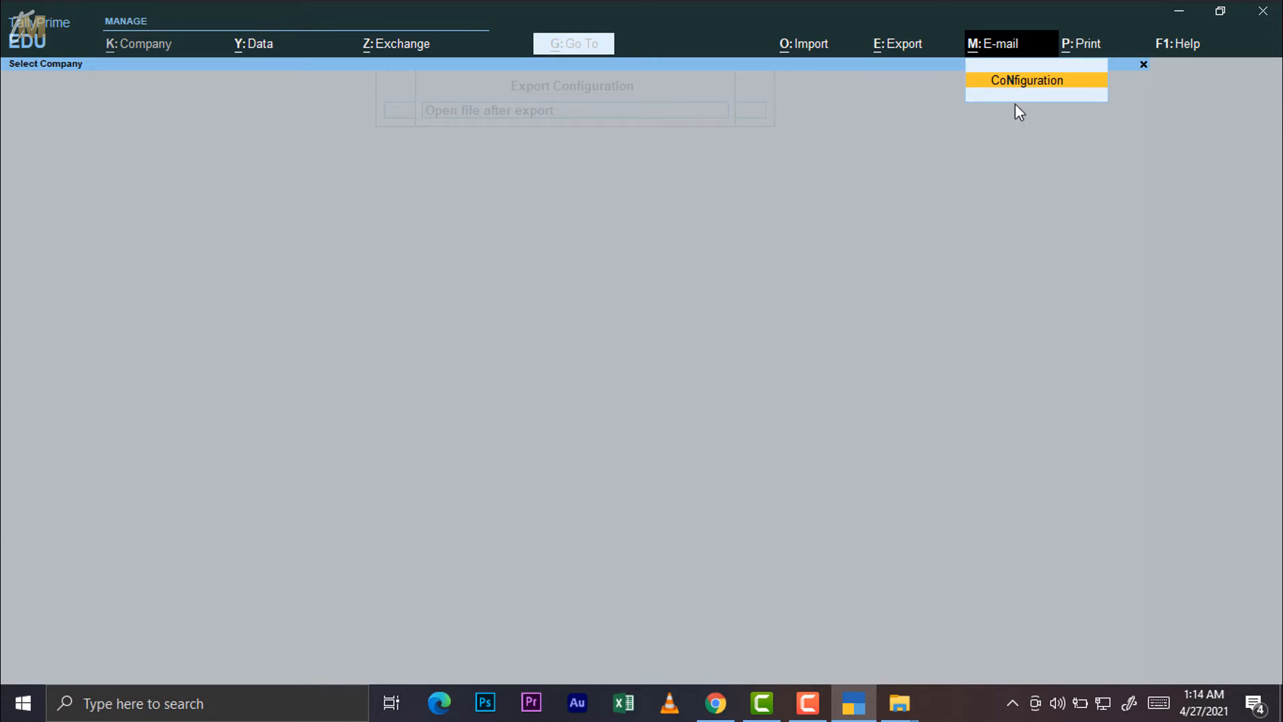
Open E-mail Configuration with all options shown, step past Show Cc and Show Bcc (both Yes) to Pre-defined Message
click(1019, 81)
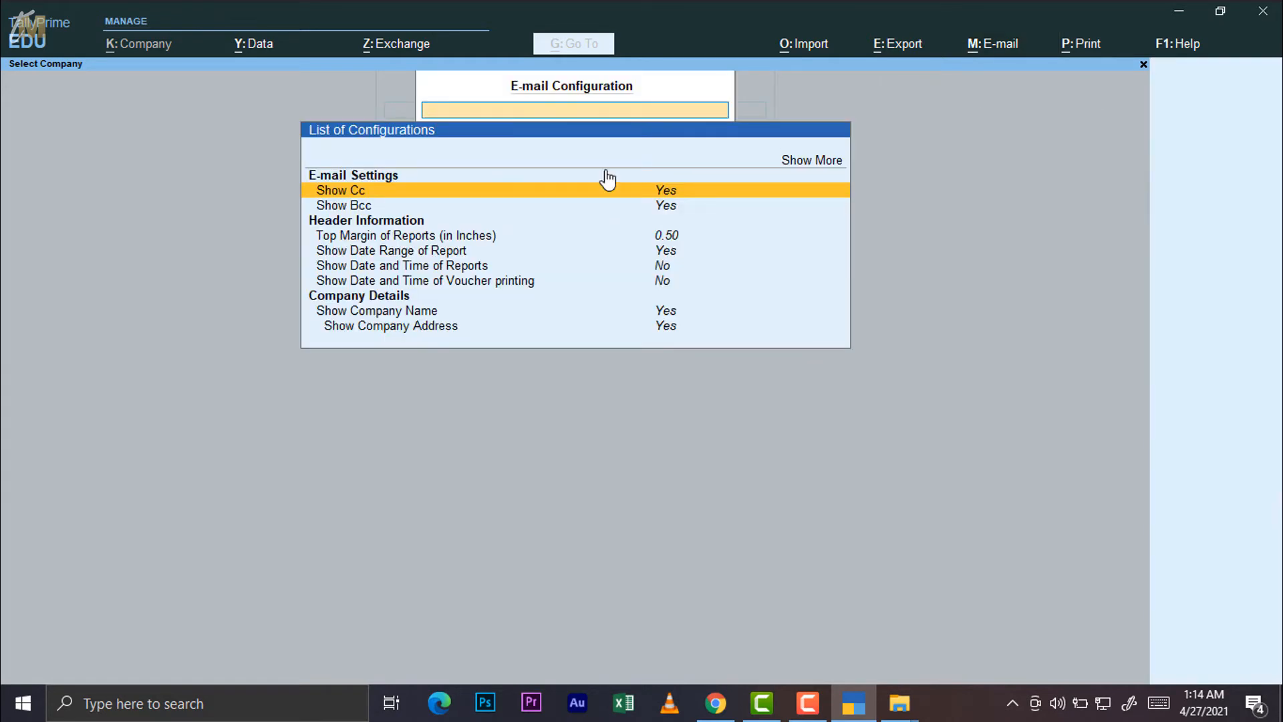
click(802, 160)
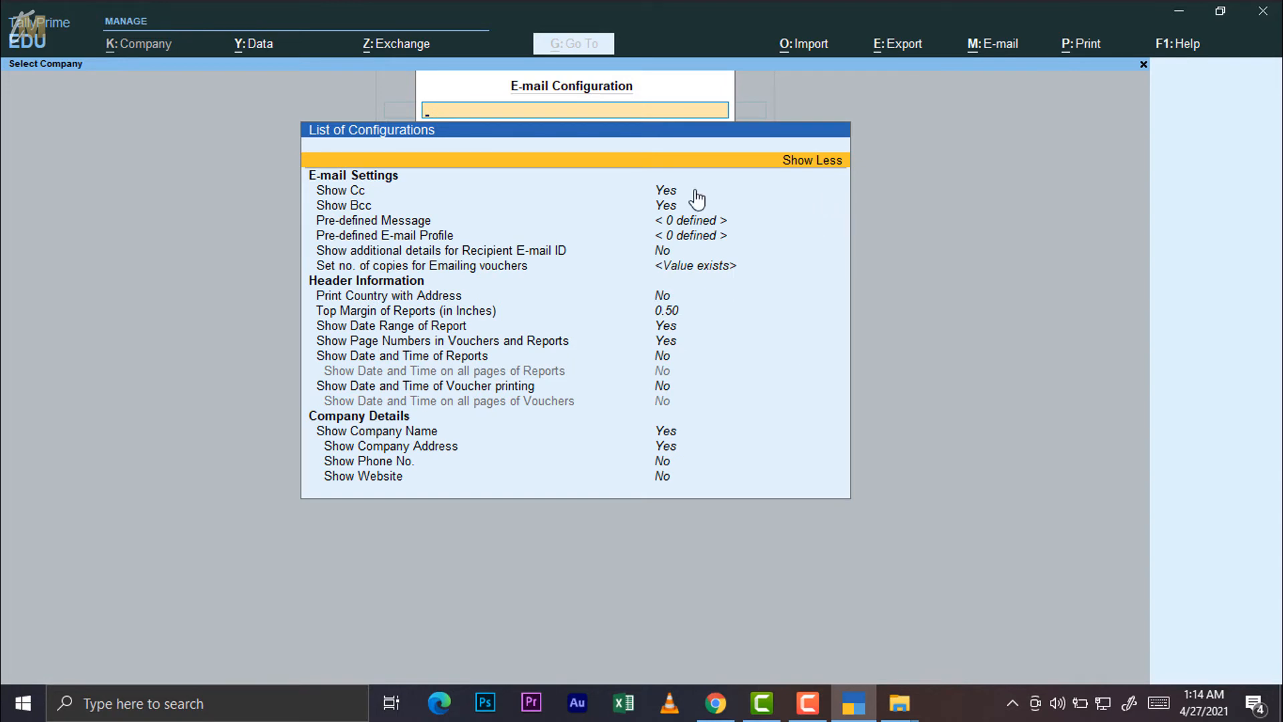
key(Down)
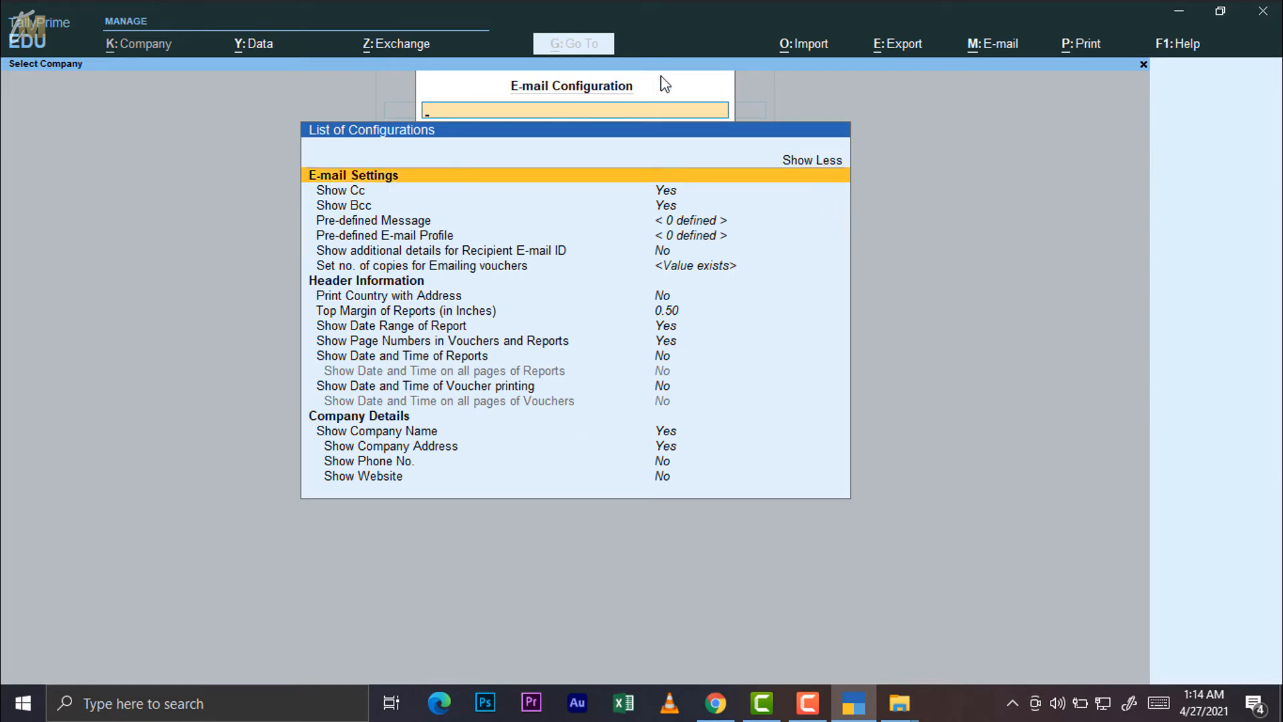
key(Down)
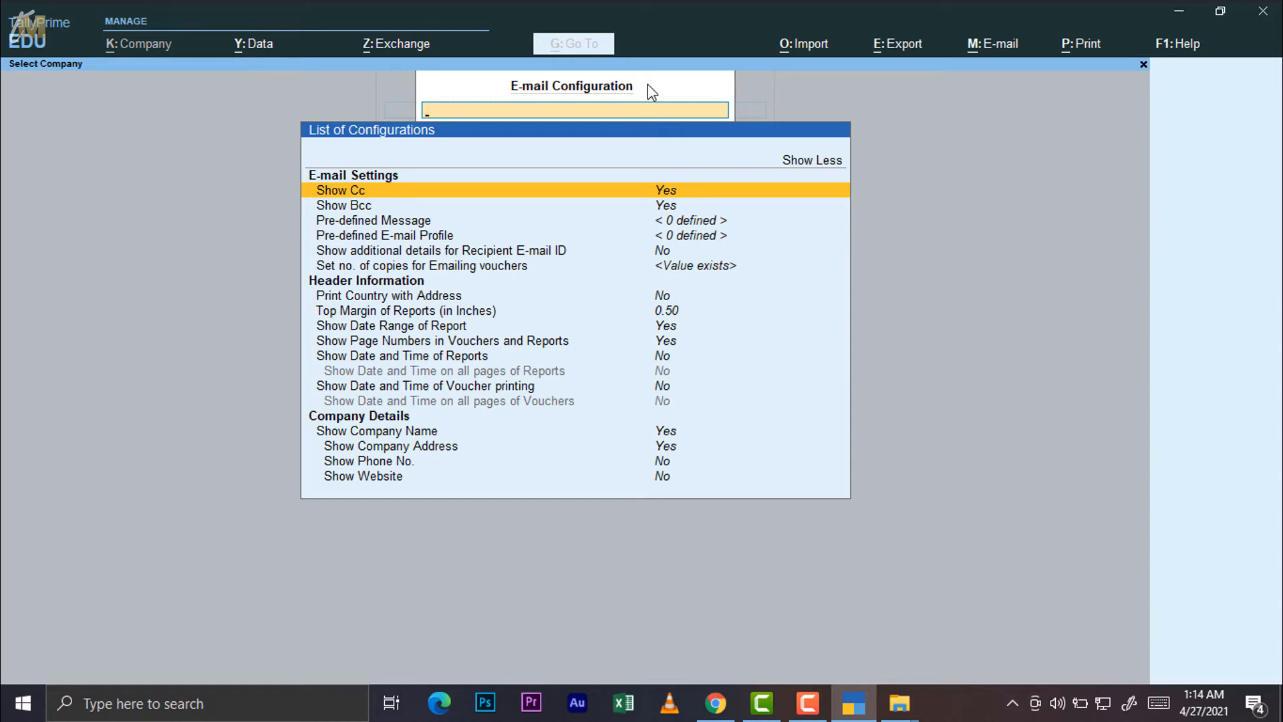
key(Return)
key(Return)
key(Down)
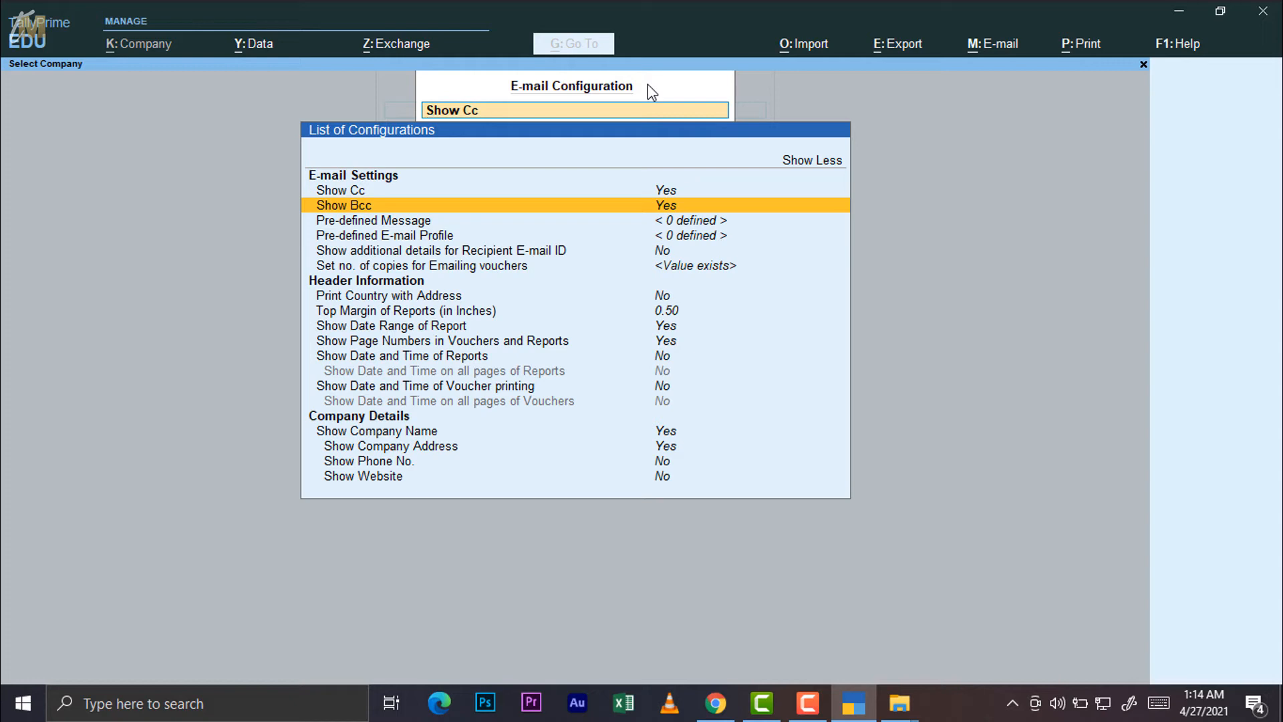
key(Down)
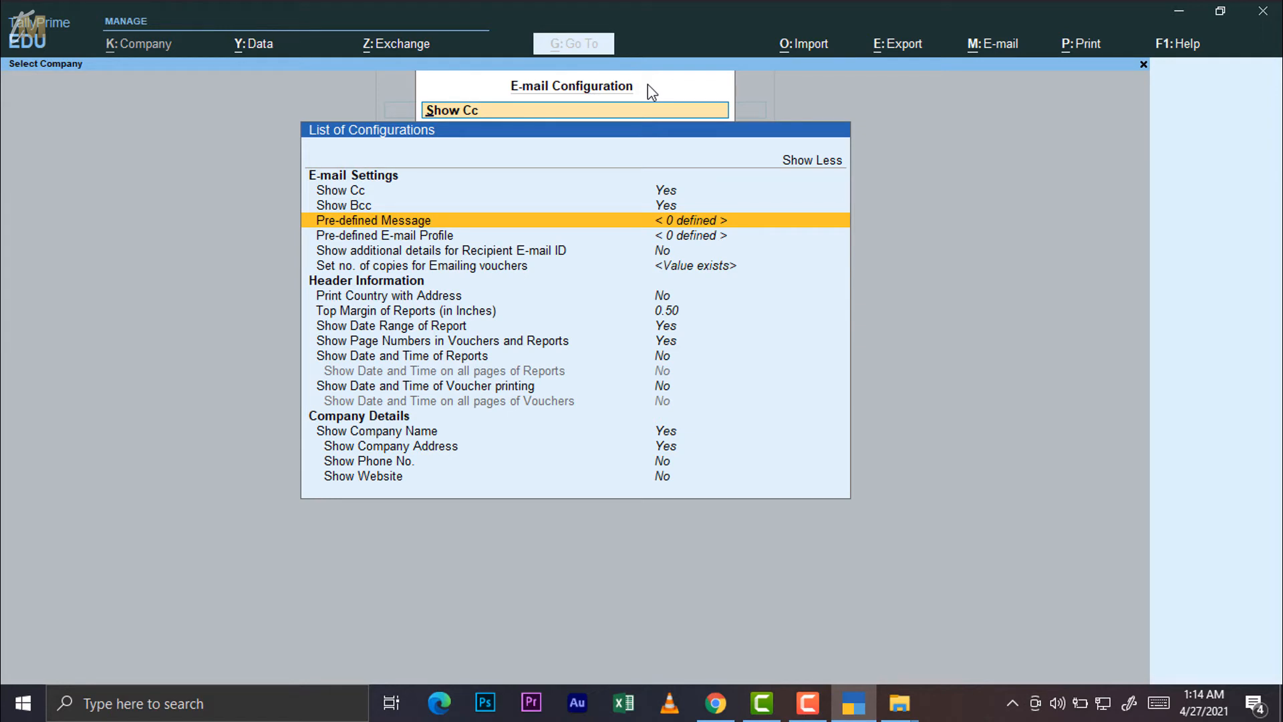
Draft a pre-defined message titled 'save tree' with sample body text, then quit it without saving
key(Return)
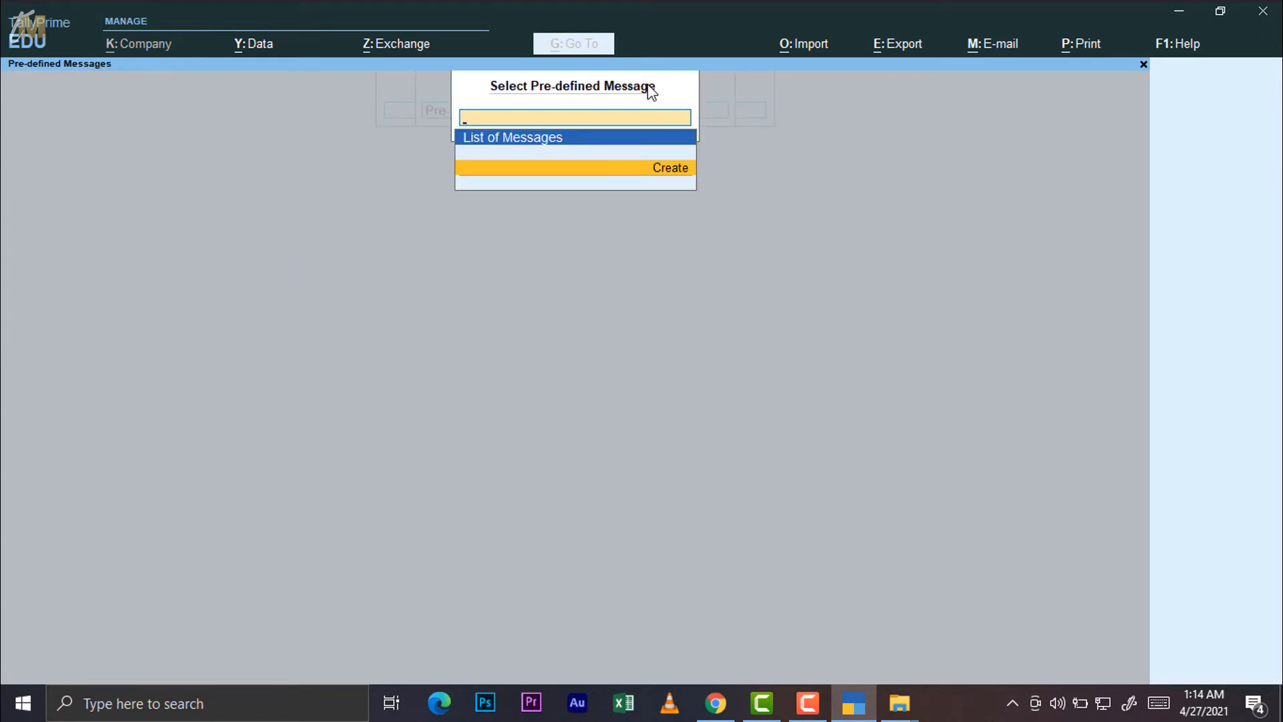
key(Return)
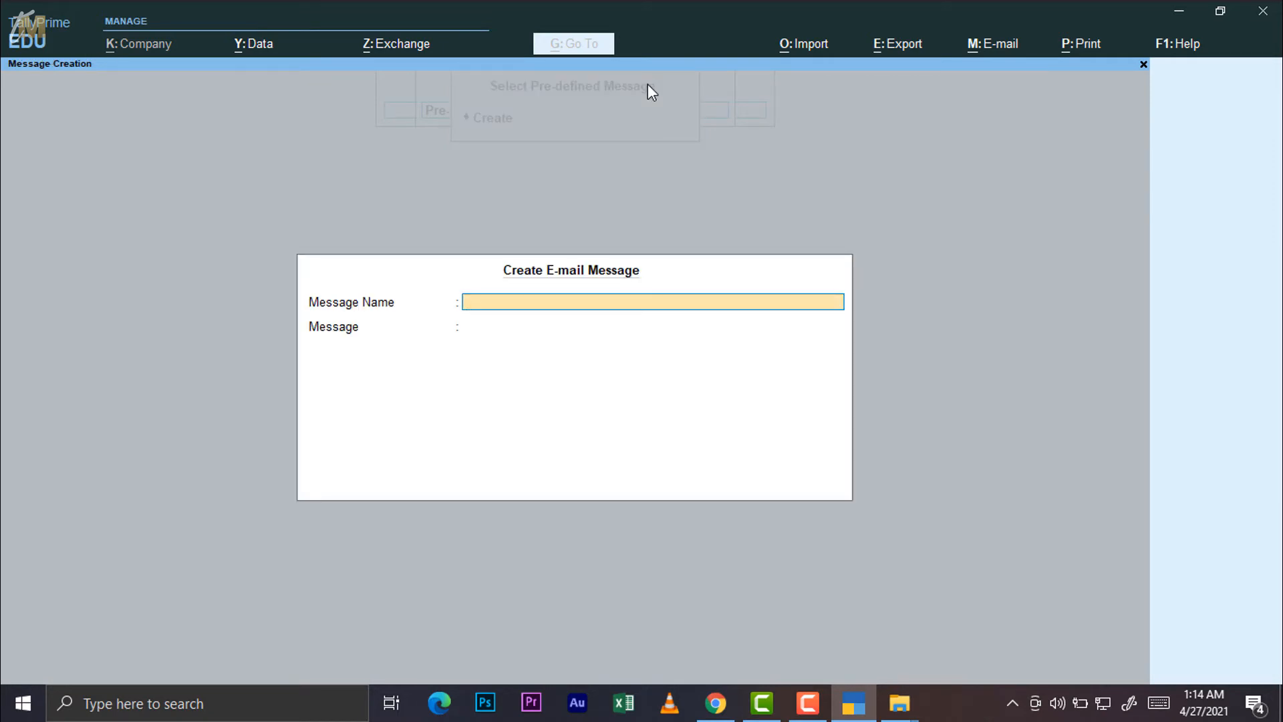
text(save tree)
key(Return)
text(fkjdgklnasg s tjlkwe wejgwd)
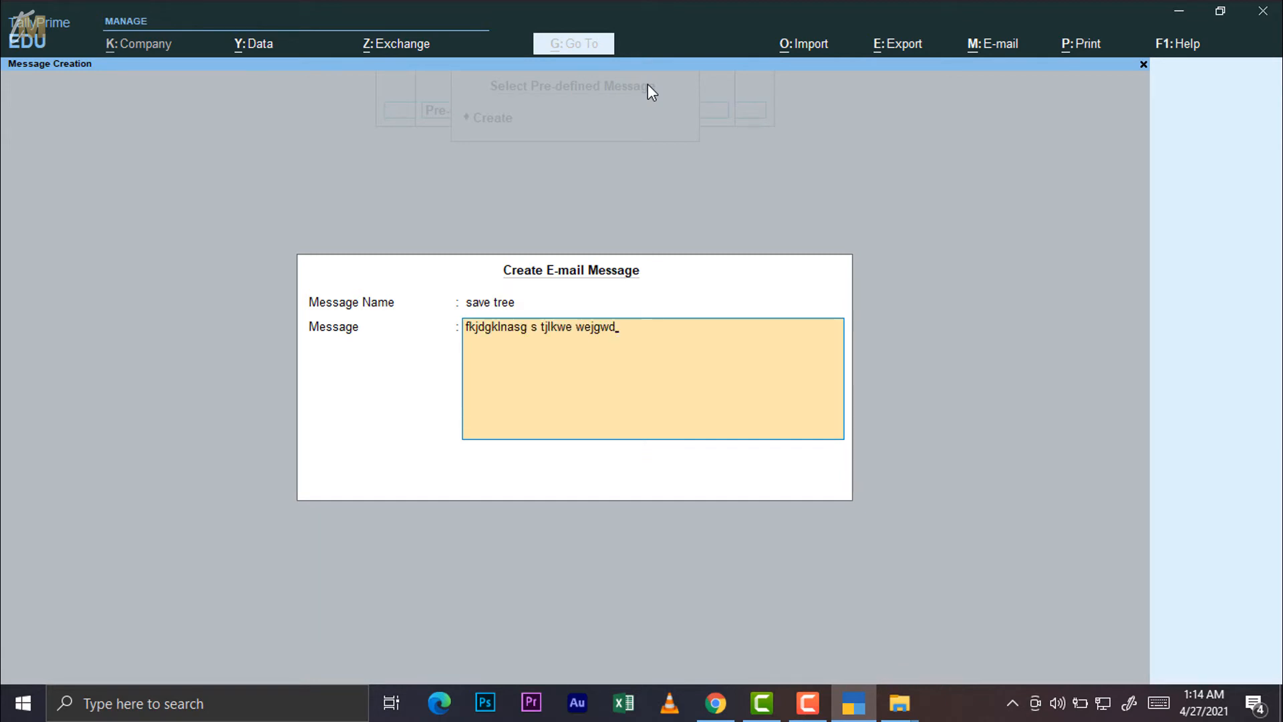
key(Escape)
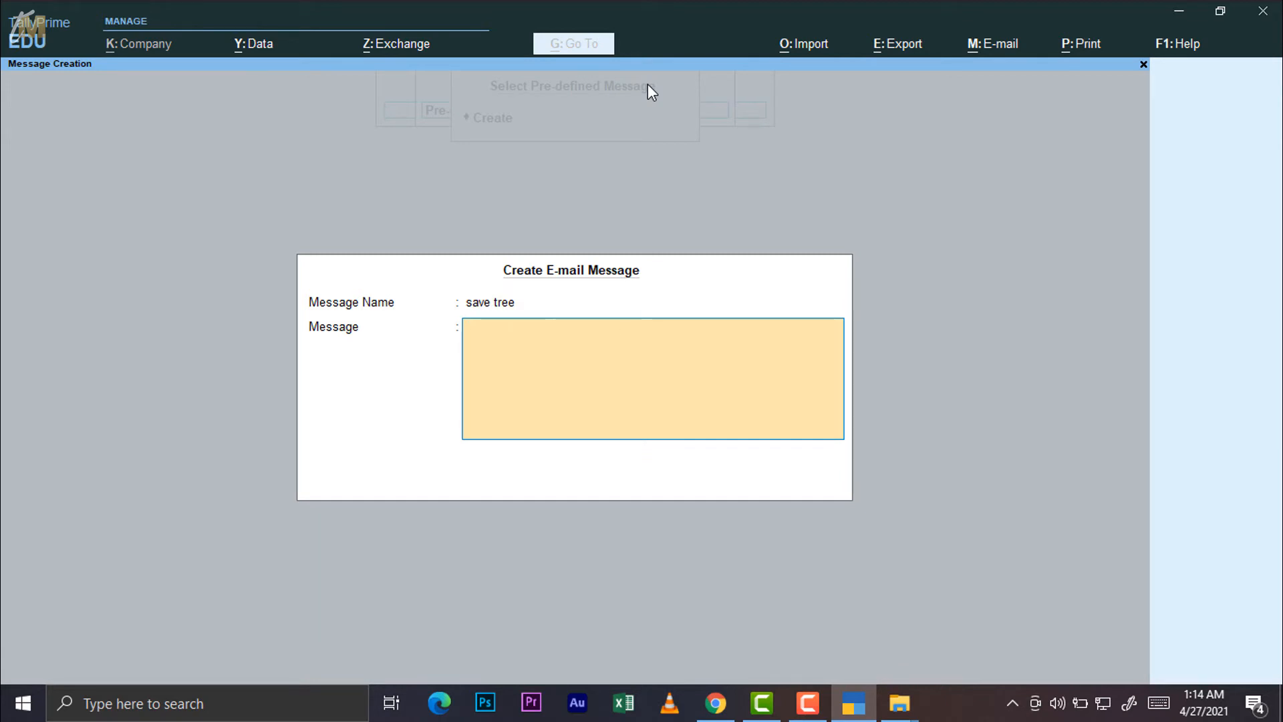
key(Escape)
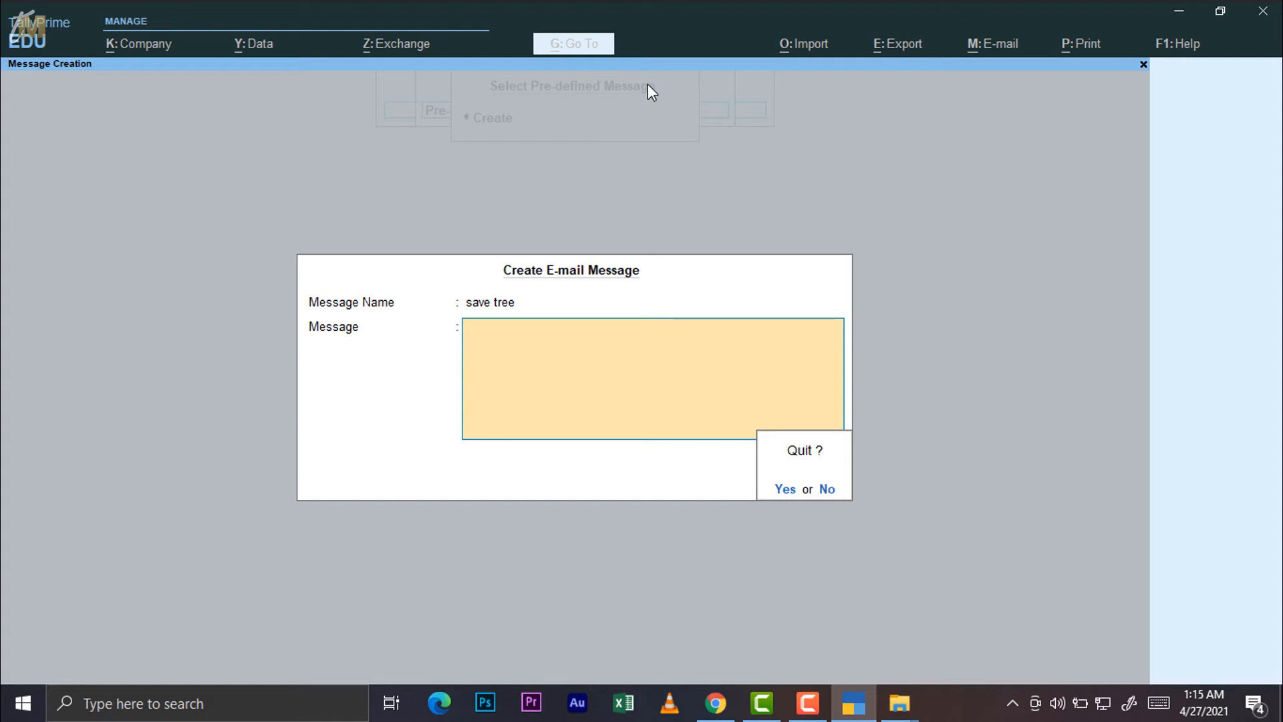
key(y)
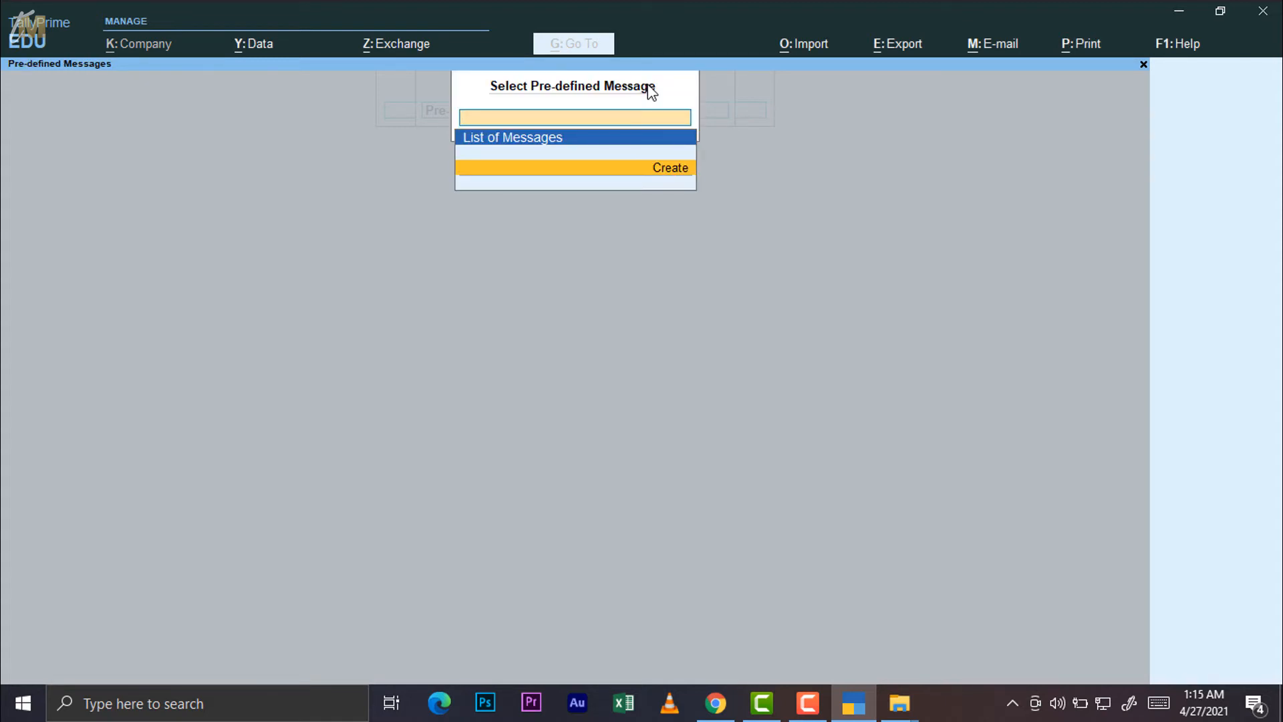
key(Escape)
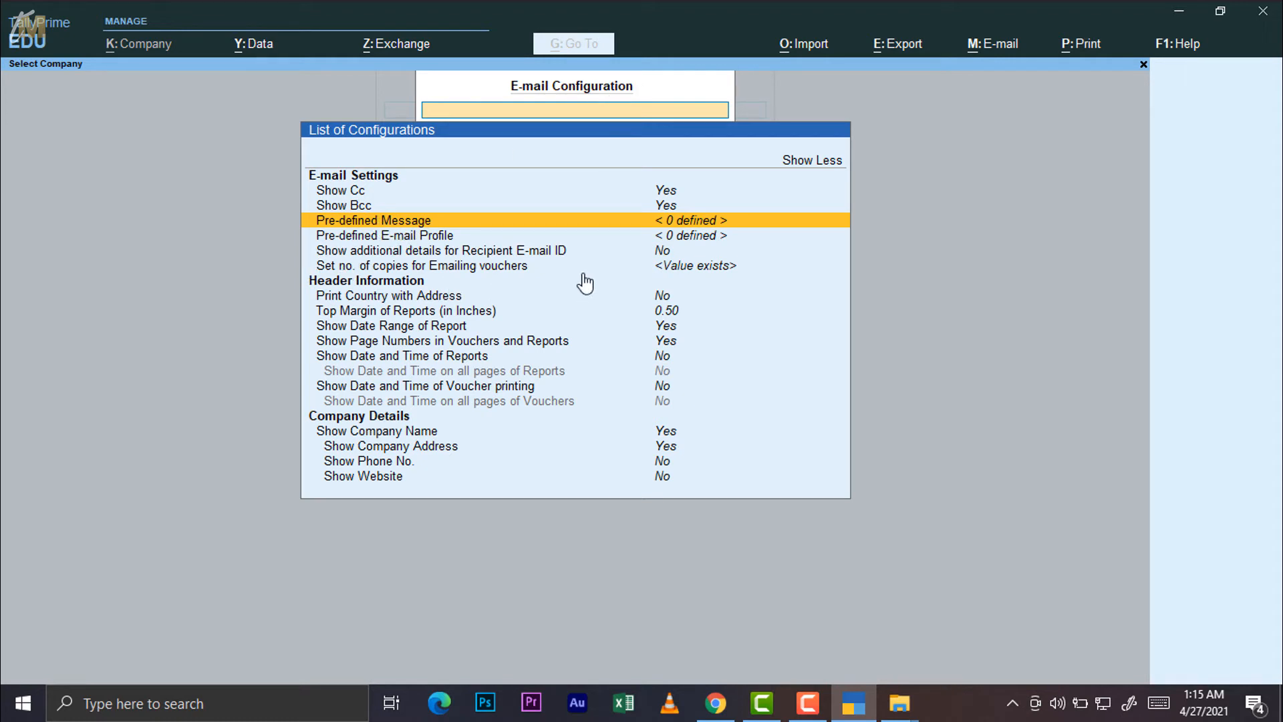
Start a new e-mail profile with the sender's name and Gmail address, replacing an invalid address entry
key(Down)
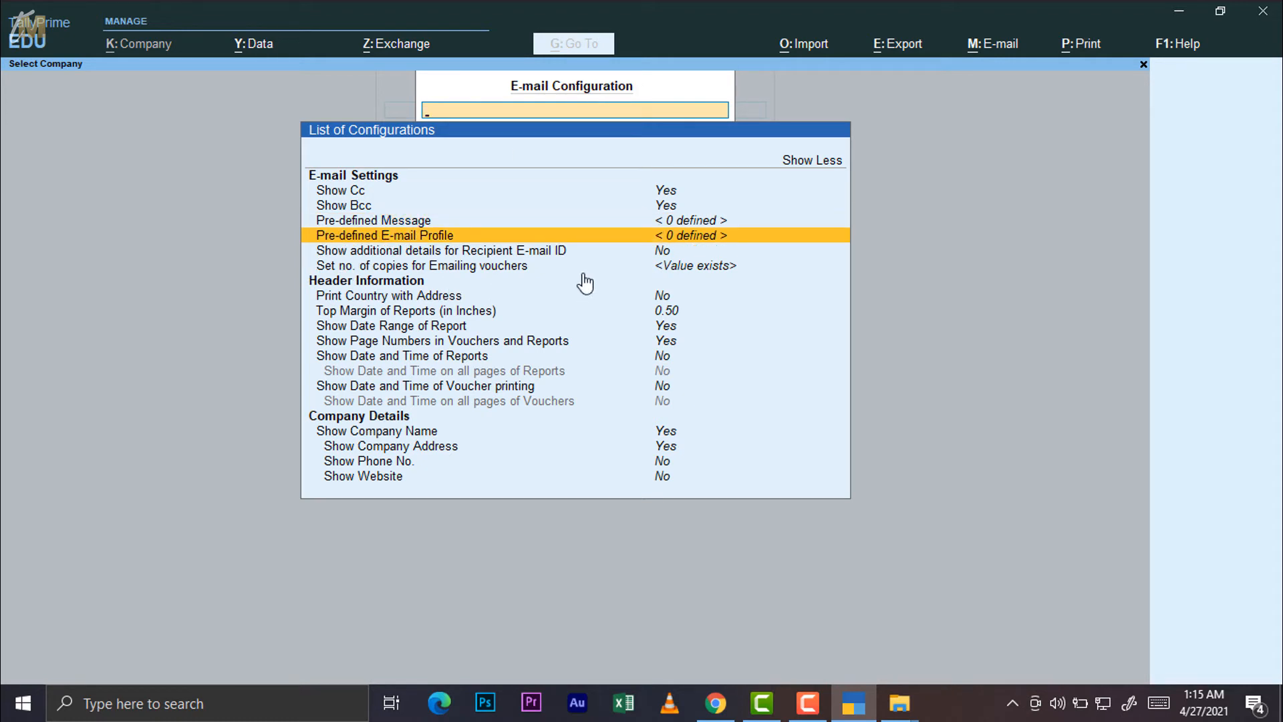
key(Return)
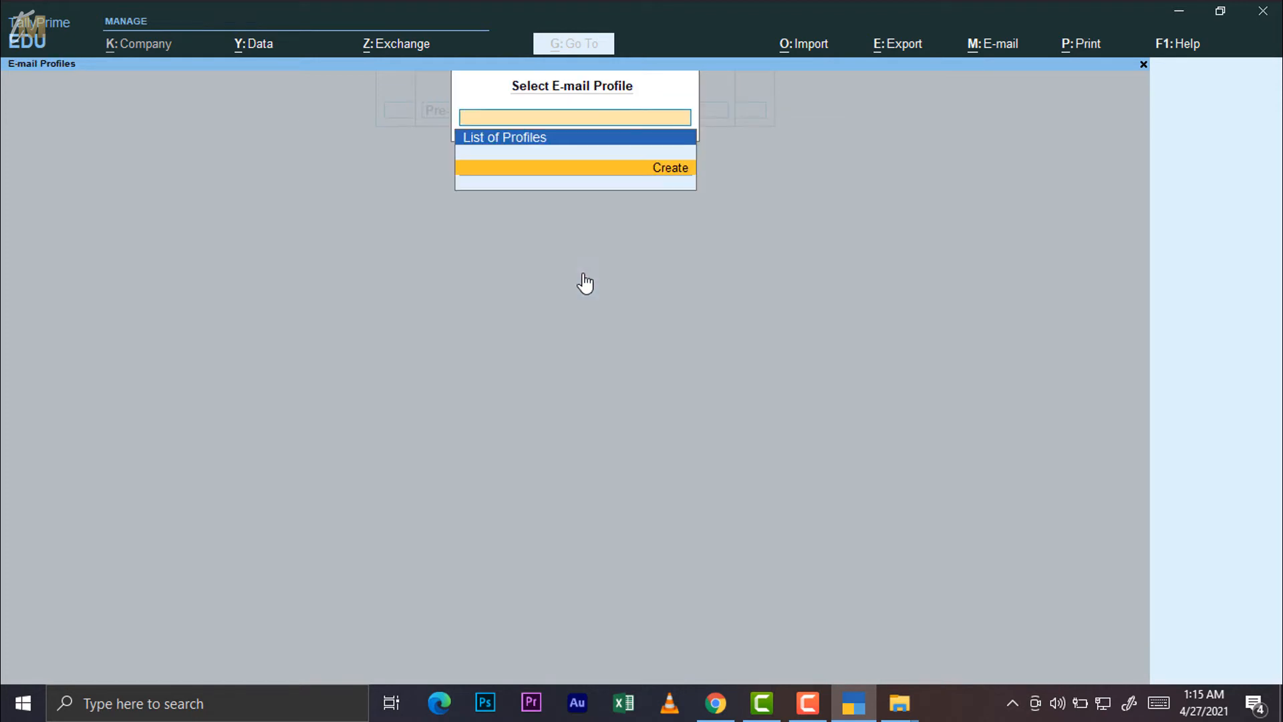
key(Return)
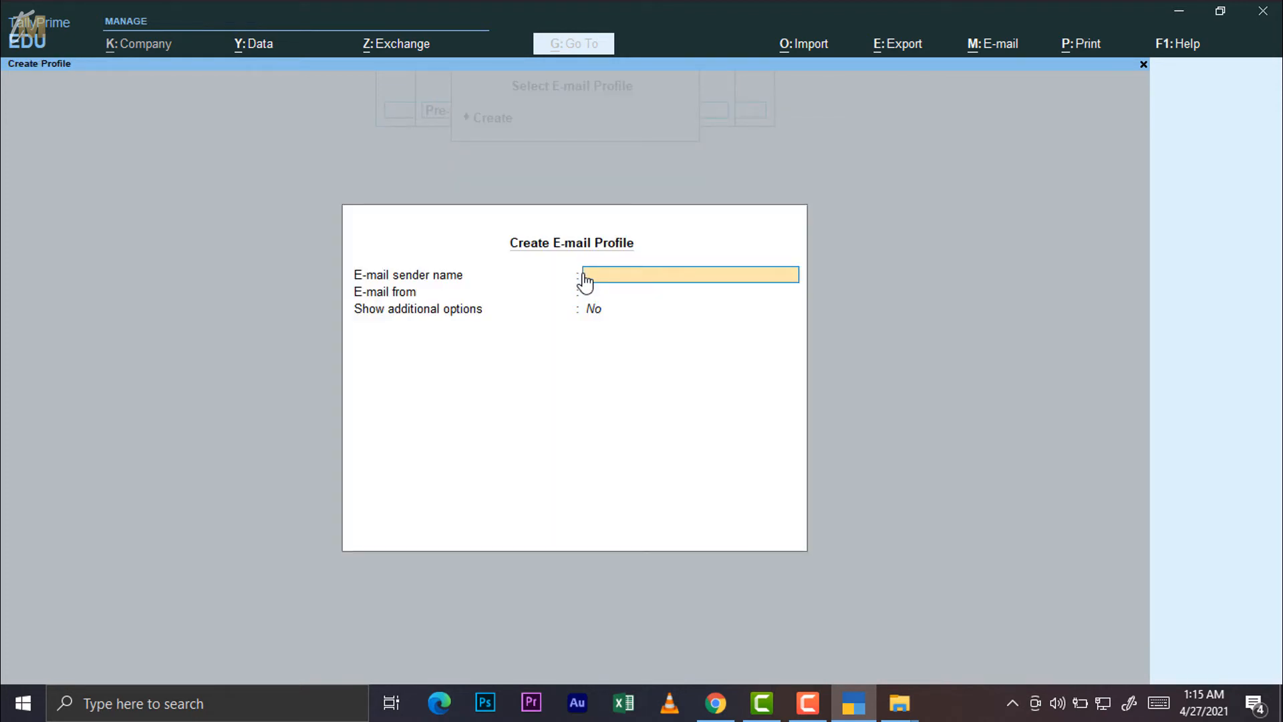
key(Return)
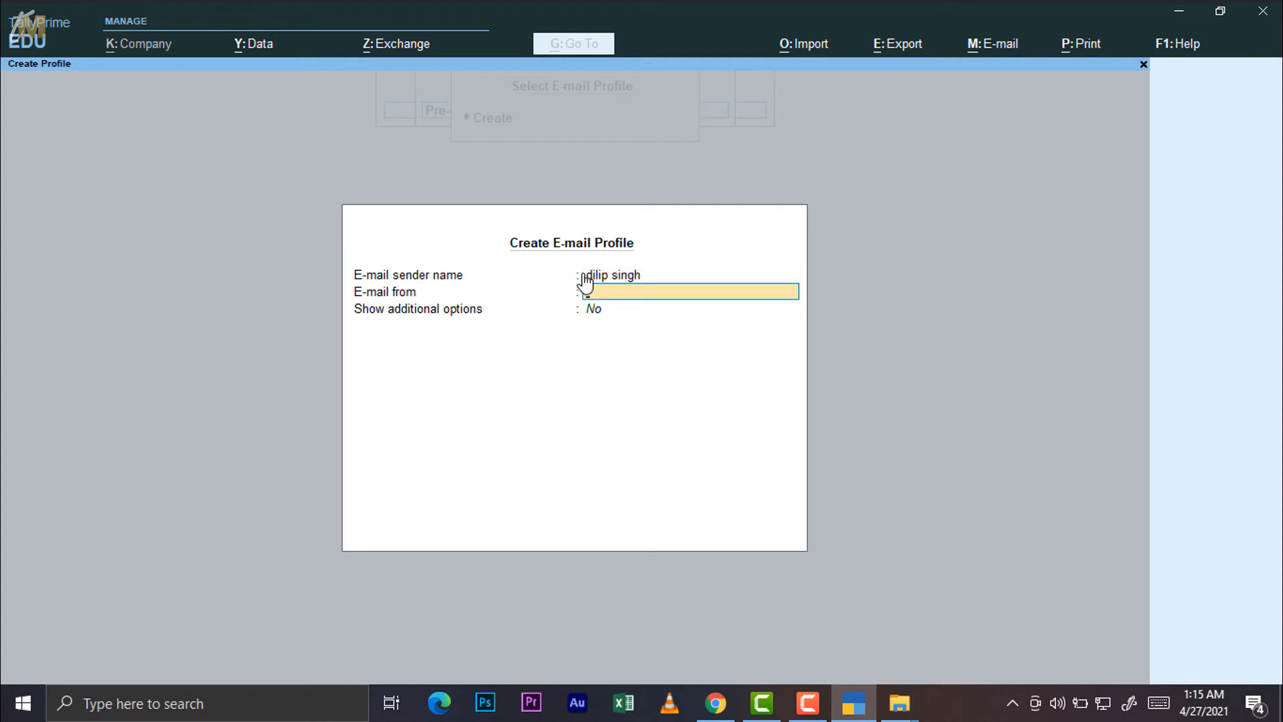
text(jaipur)
key(Return)
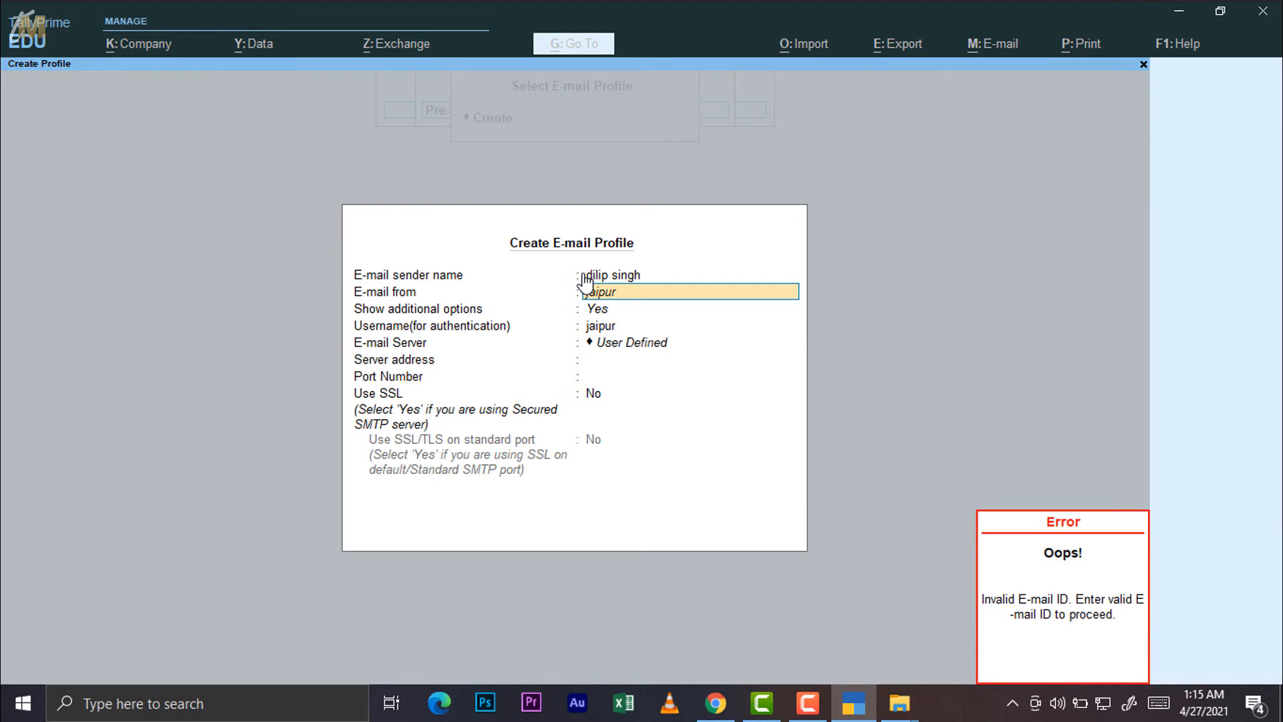
key(Up)
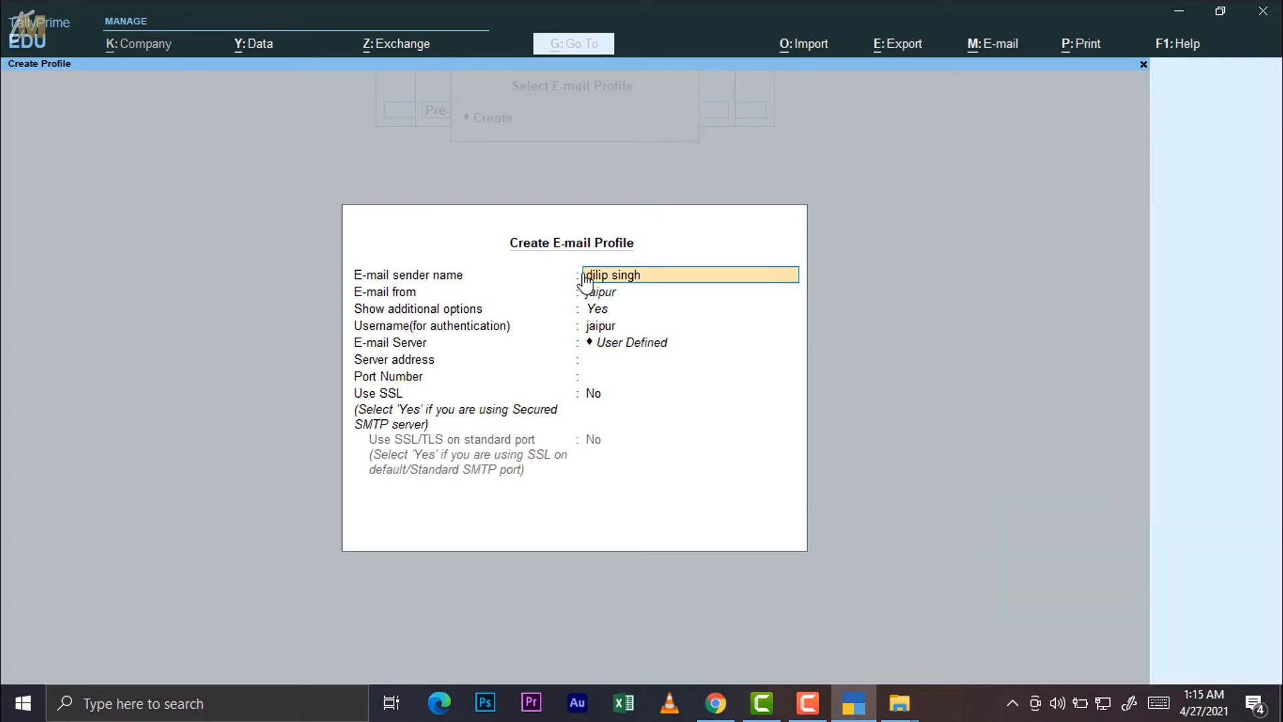
key(Down)
key(BackSpace)
key(BackSpace)
key(BackSpace)
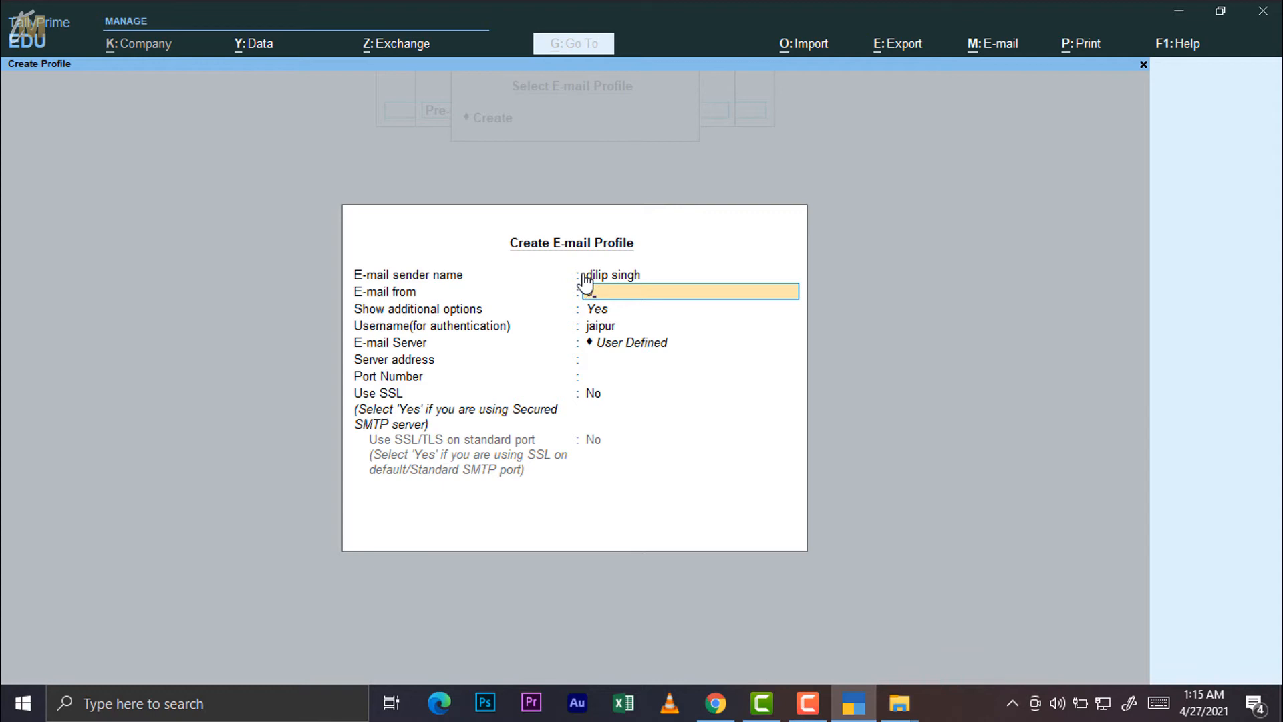
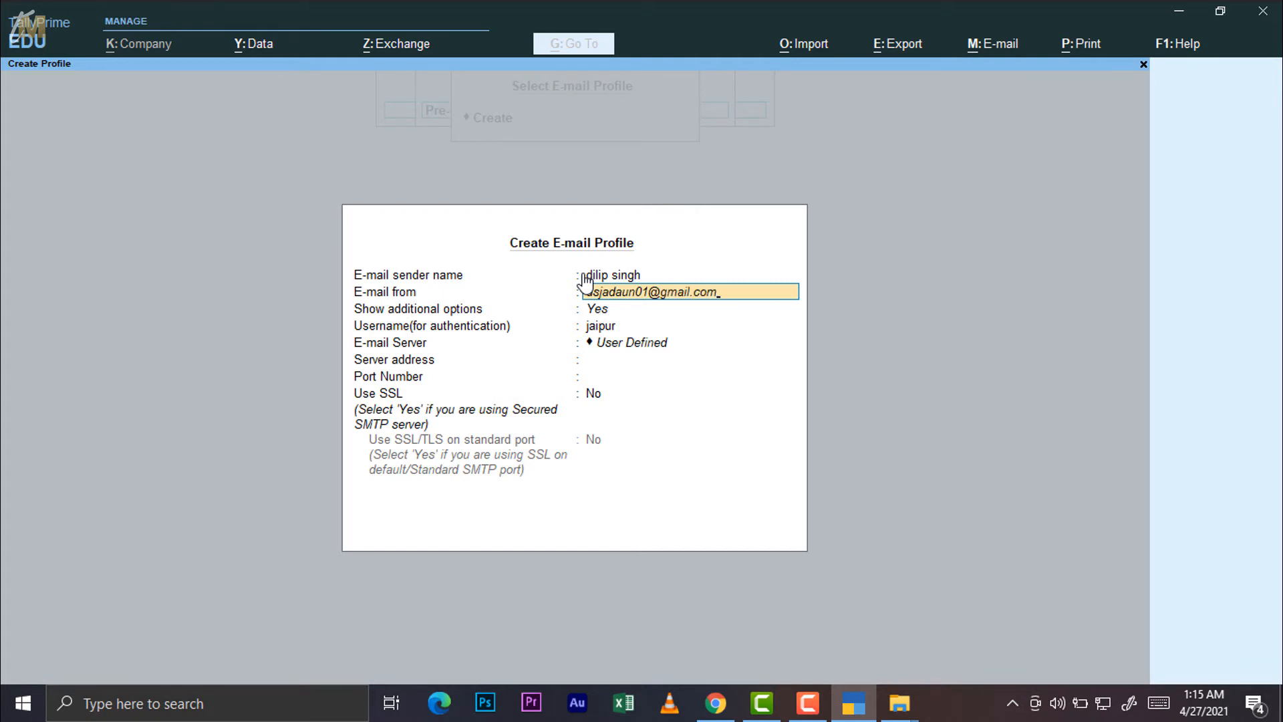
key(Return)
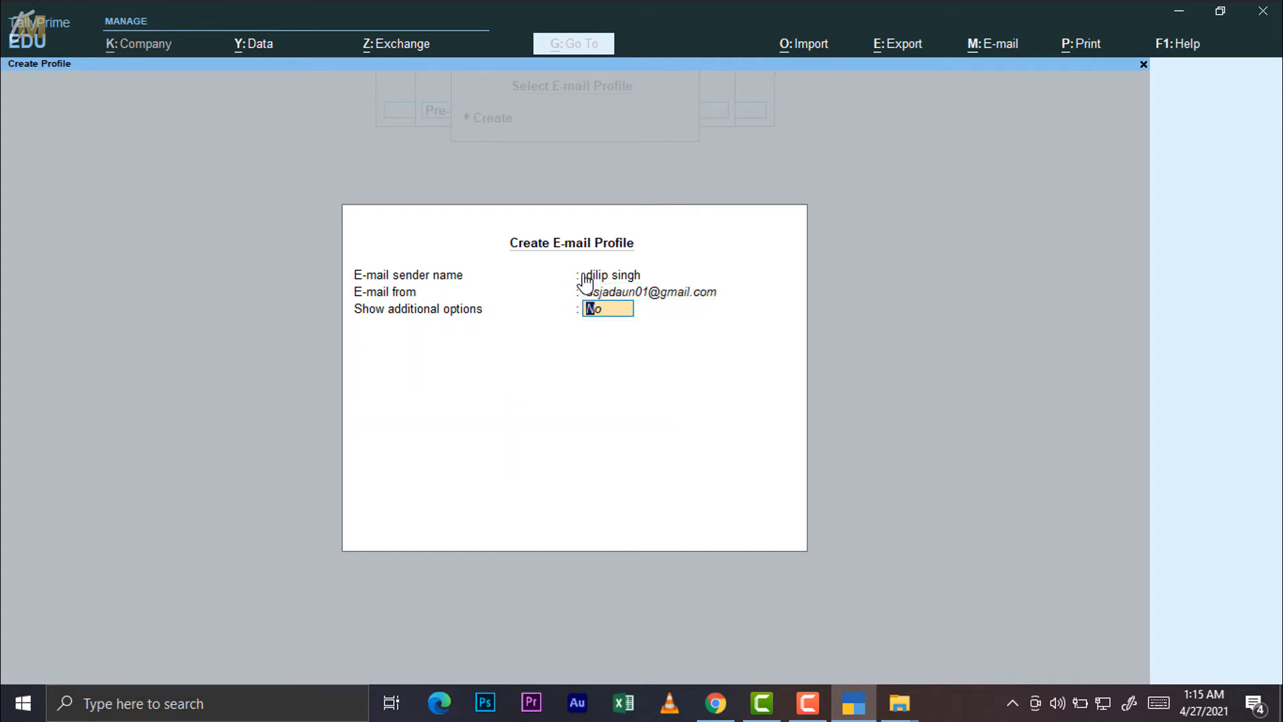
Enable additional options, accept Gmail server smtp.gmail.com on port 465, then discard the profile
text(y)
key(Return)
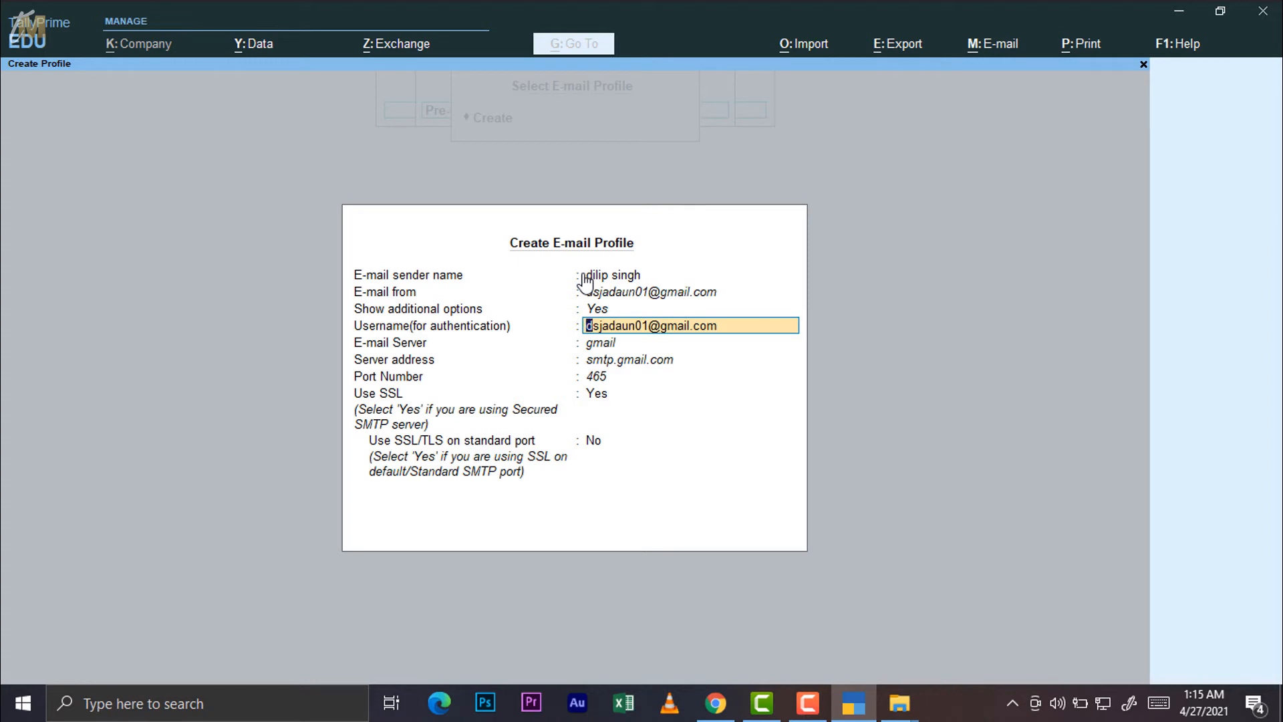
key(Return)
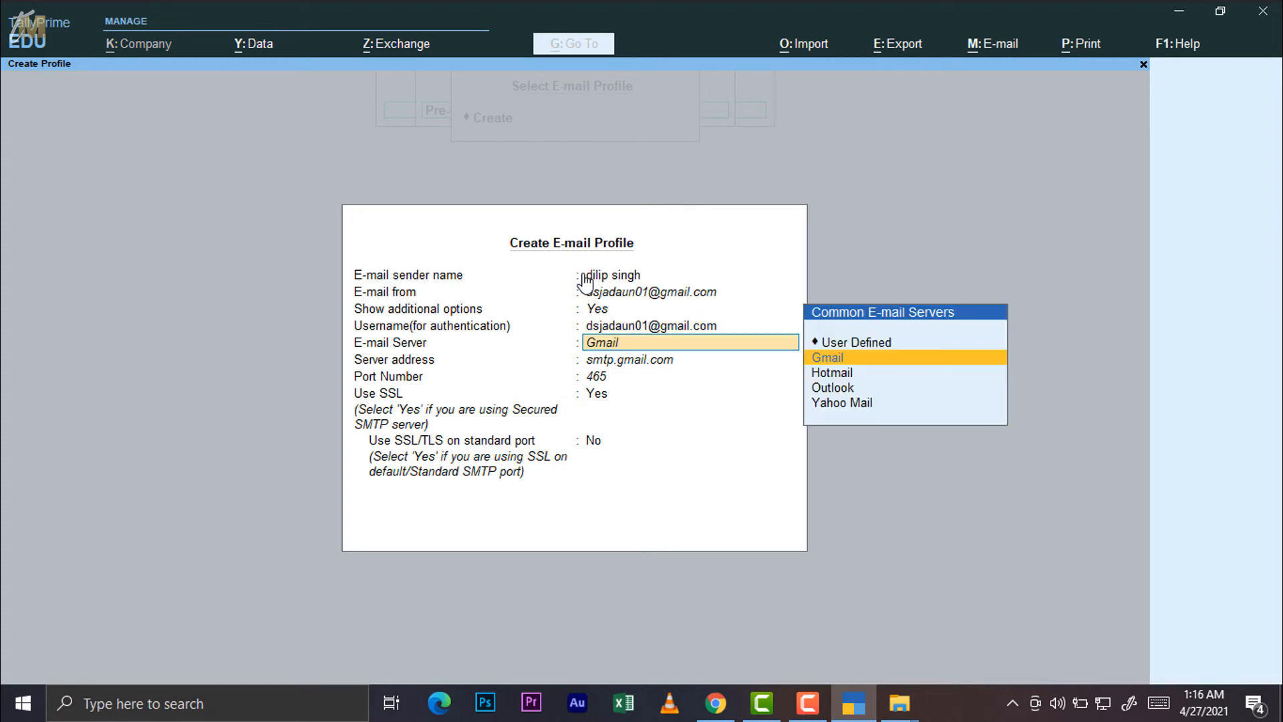
key(Return)
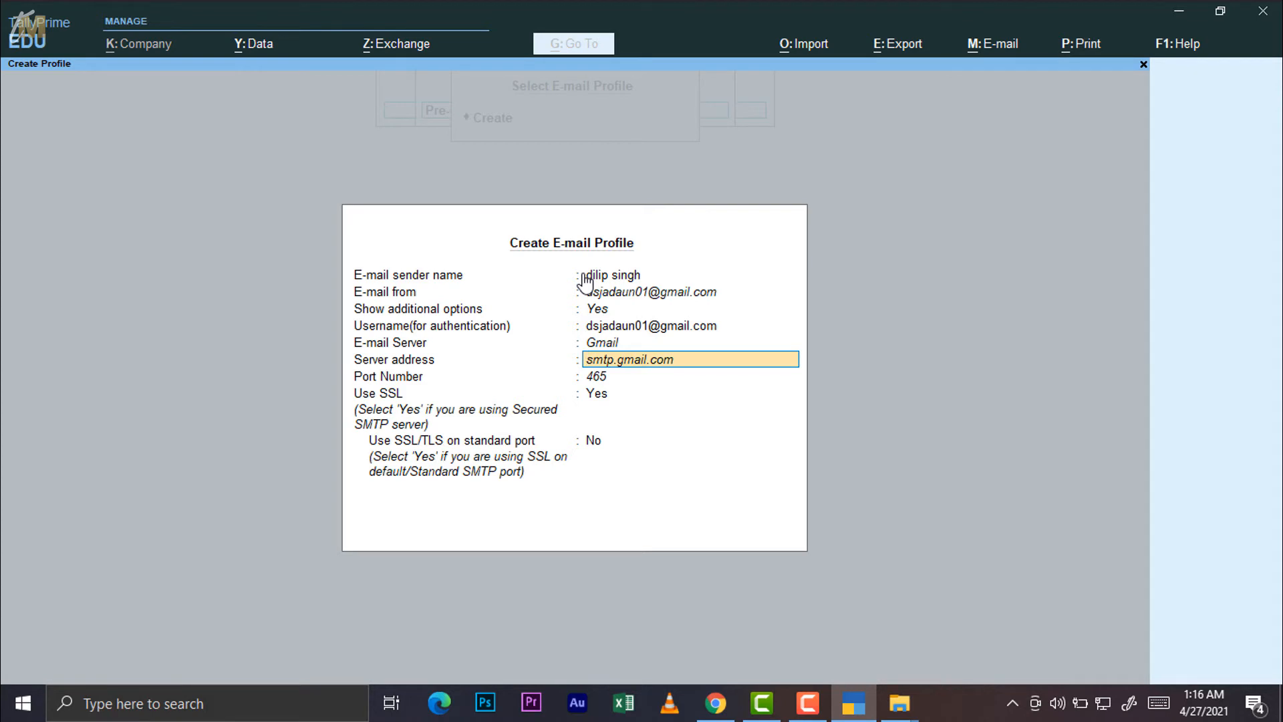
key(Return)
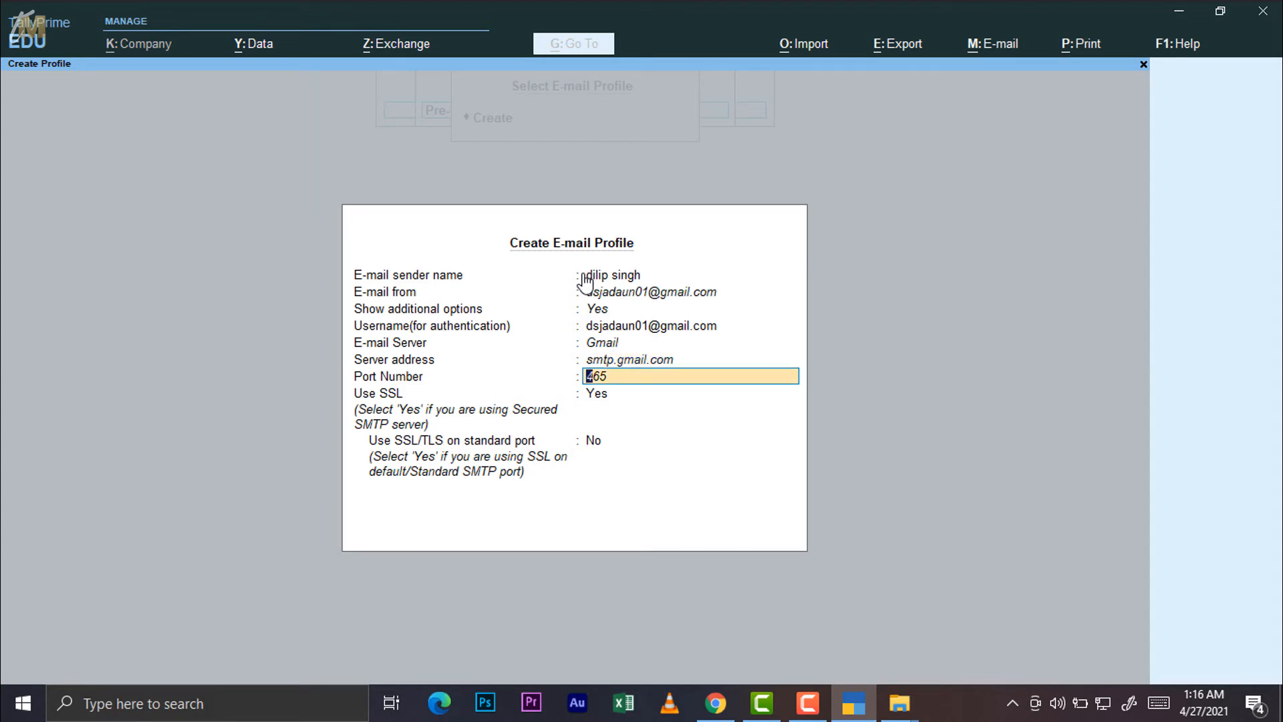
key(Return)
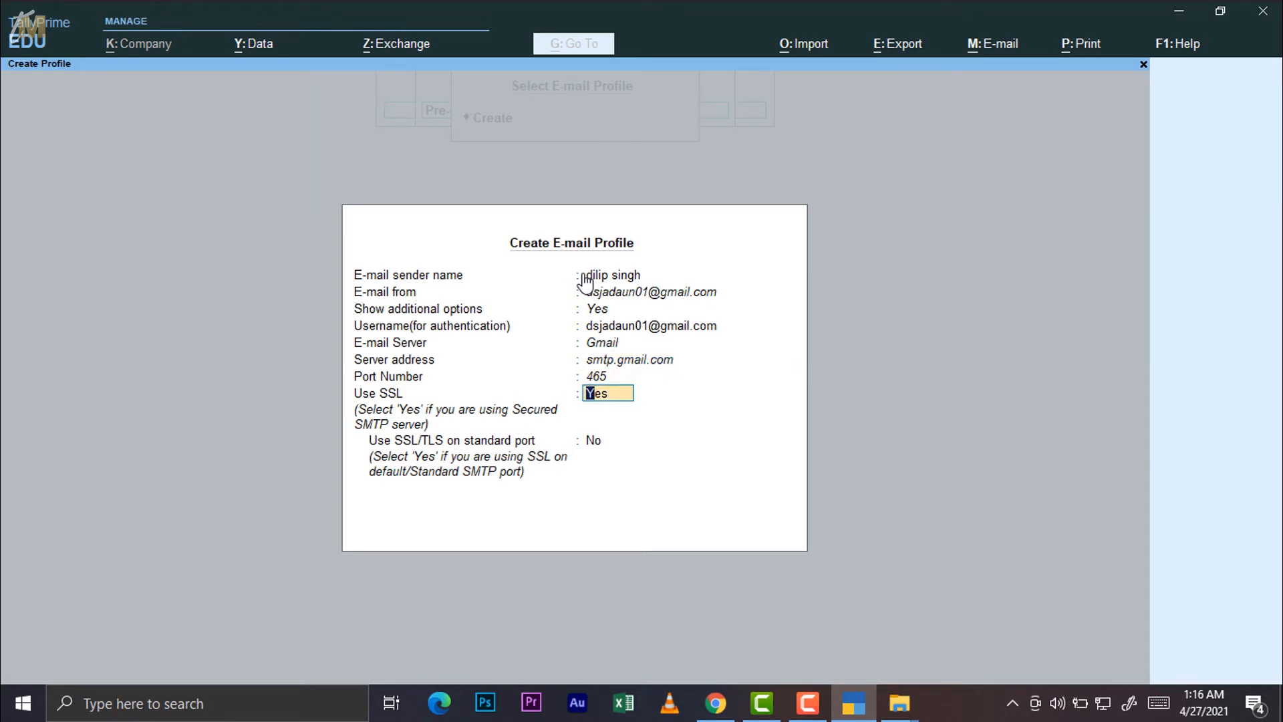
key(Escape)
key(y)
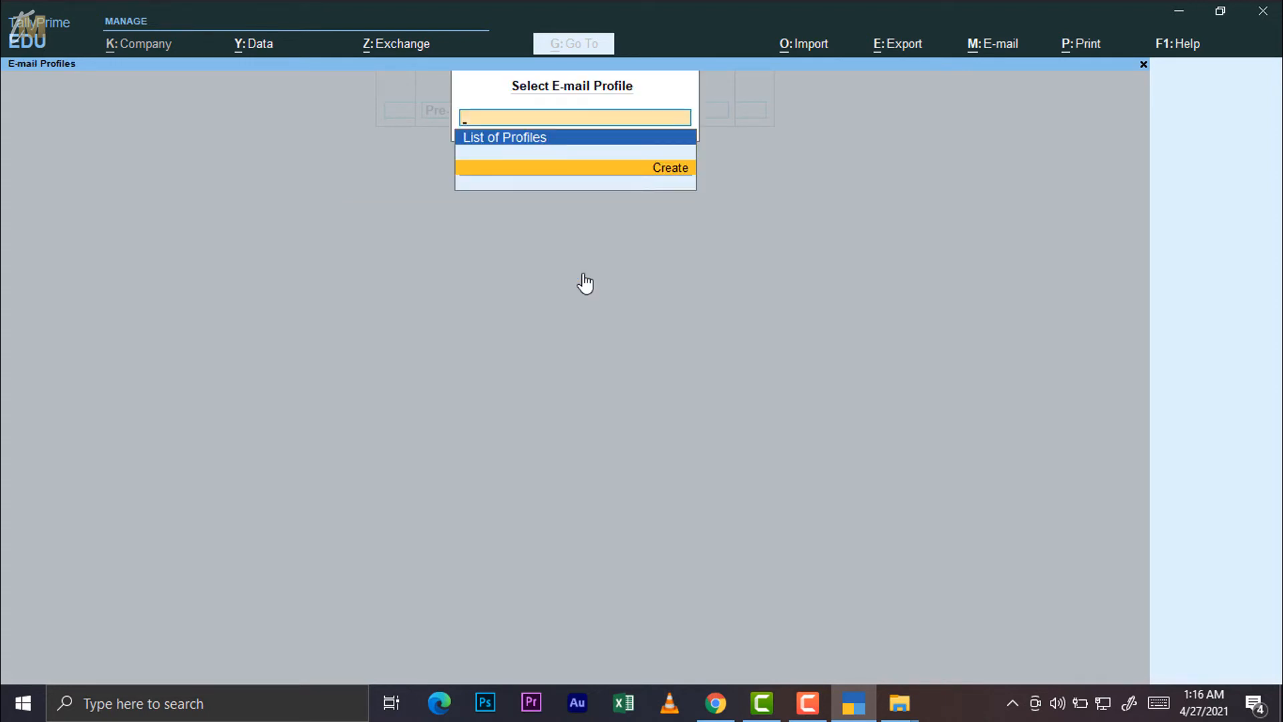
key(Escape)
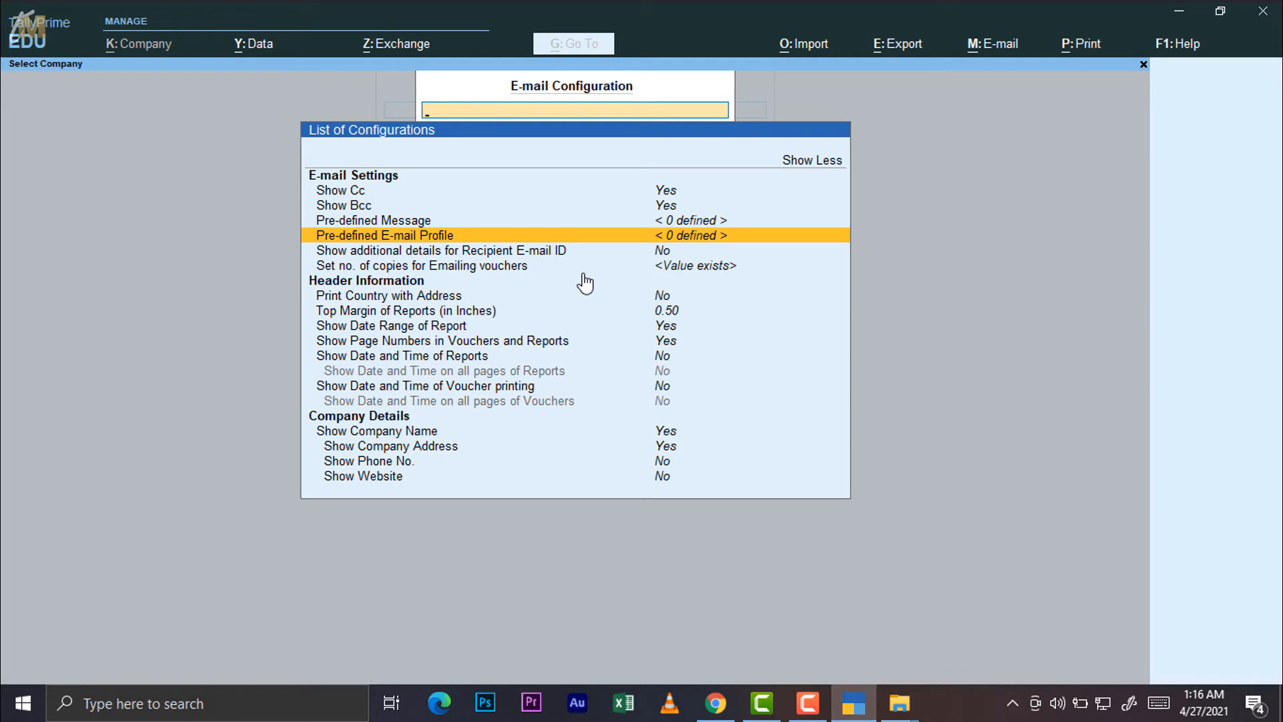
Set Show additional details for Recipient E-mail ID to Yes and open Set no. of copies for Emailing vouchers
click(644, 252)
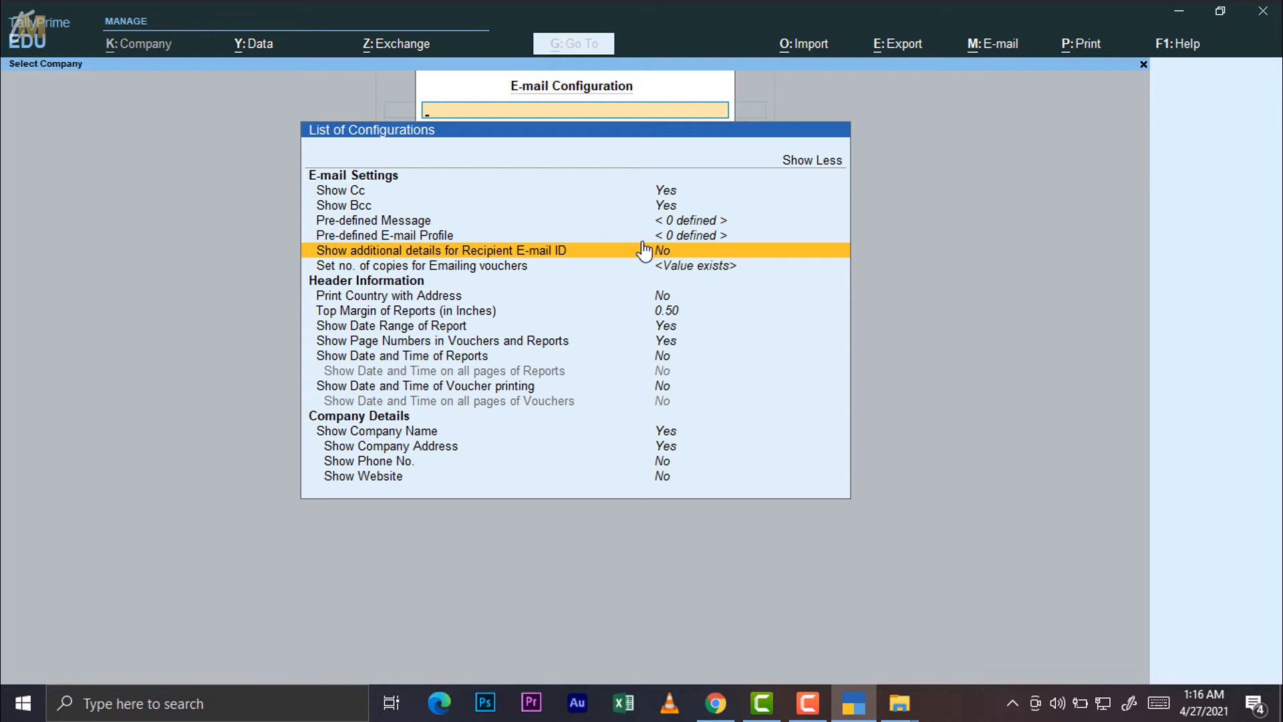
click(644, 251)
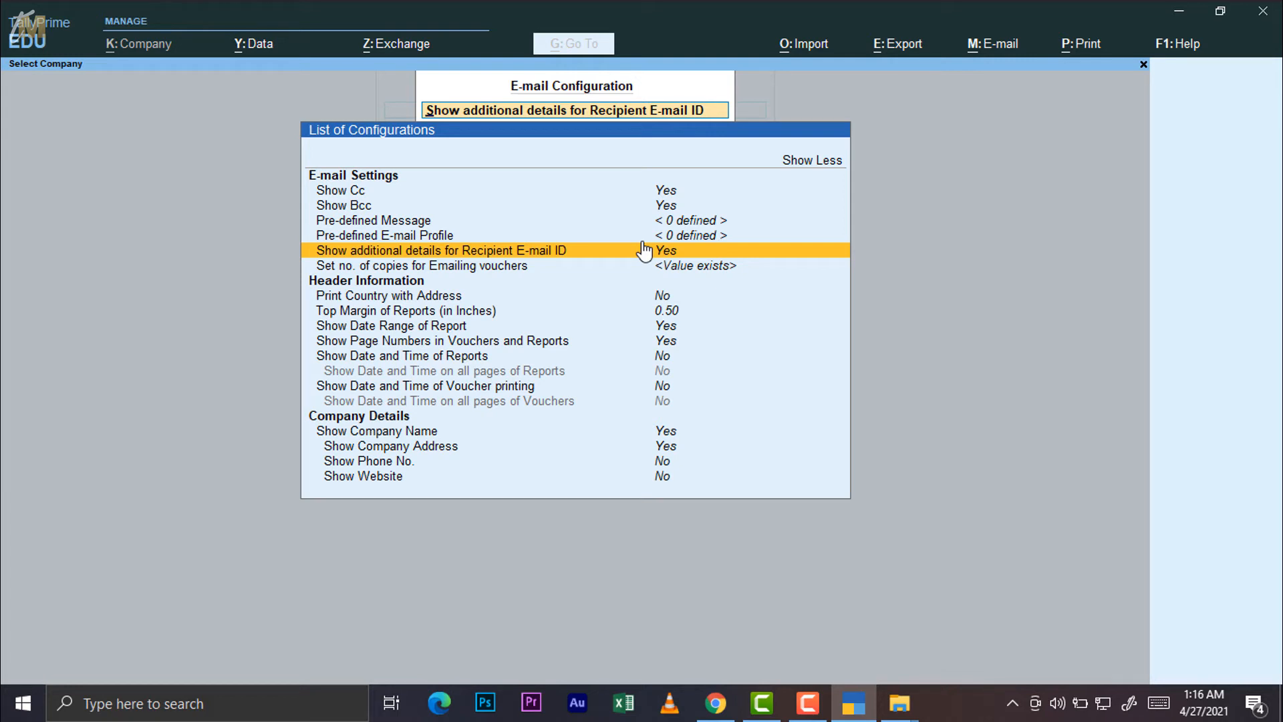
key(Down)
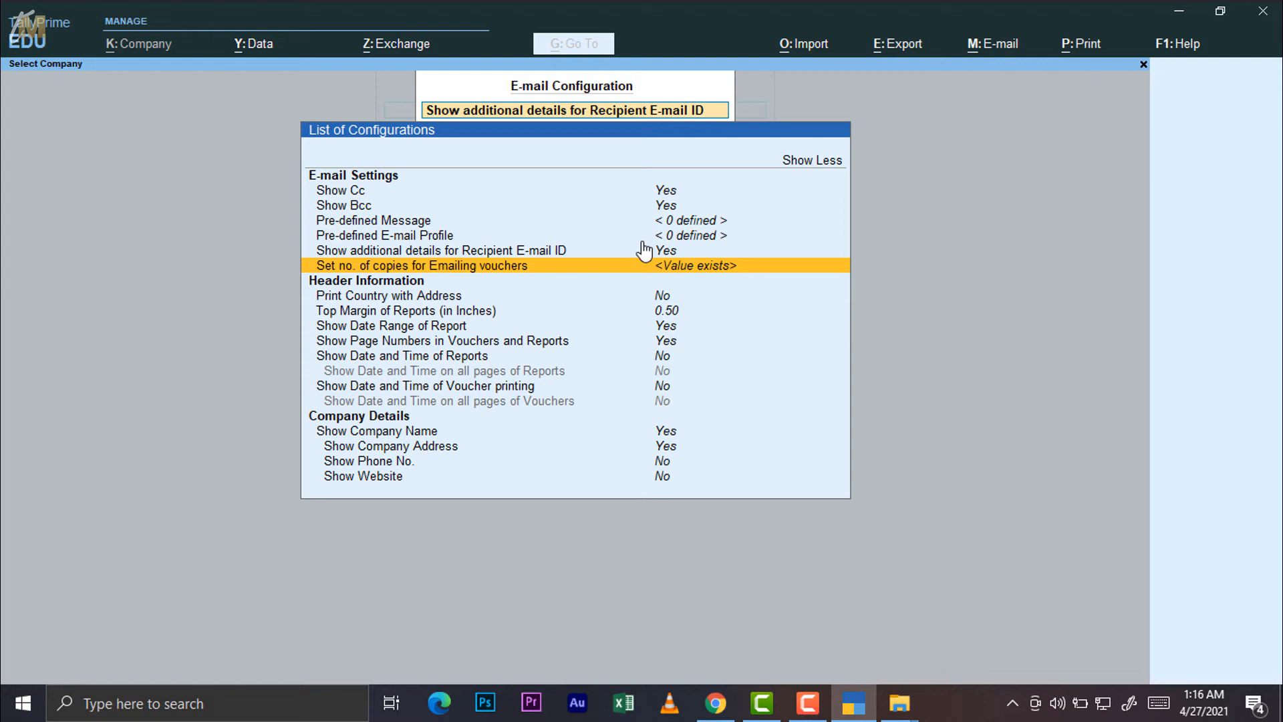
key(Return)
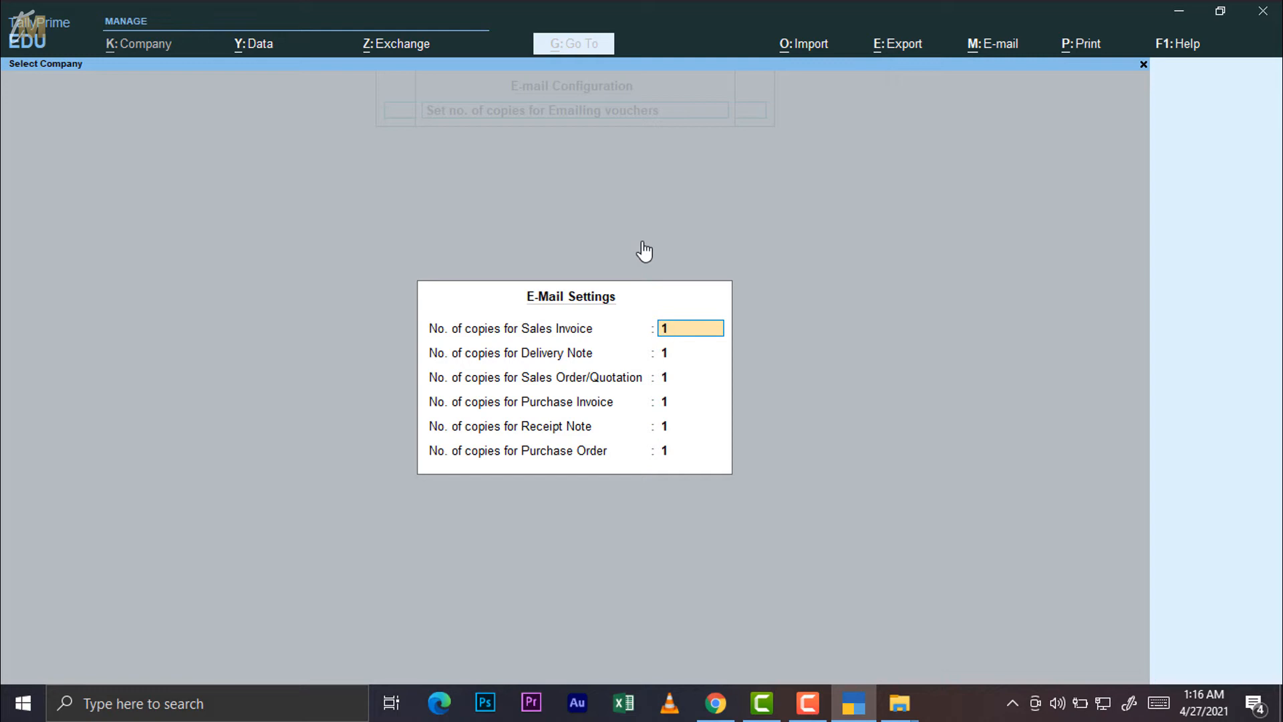
Enter 3 copies for Sales Invoice, keep 1 for Delivery Note and Sales Order/Quotation, and save
text(3)
key(Return)
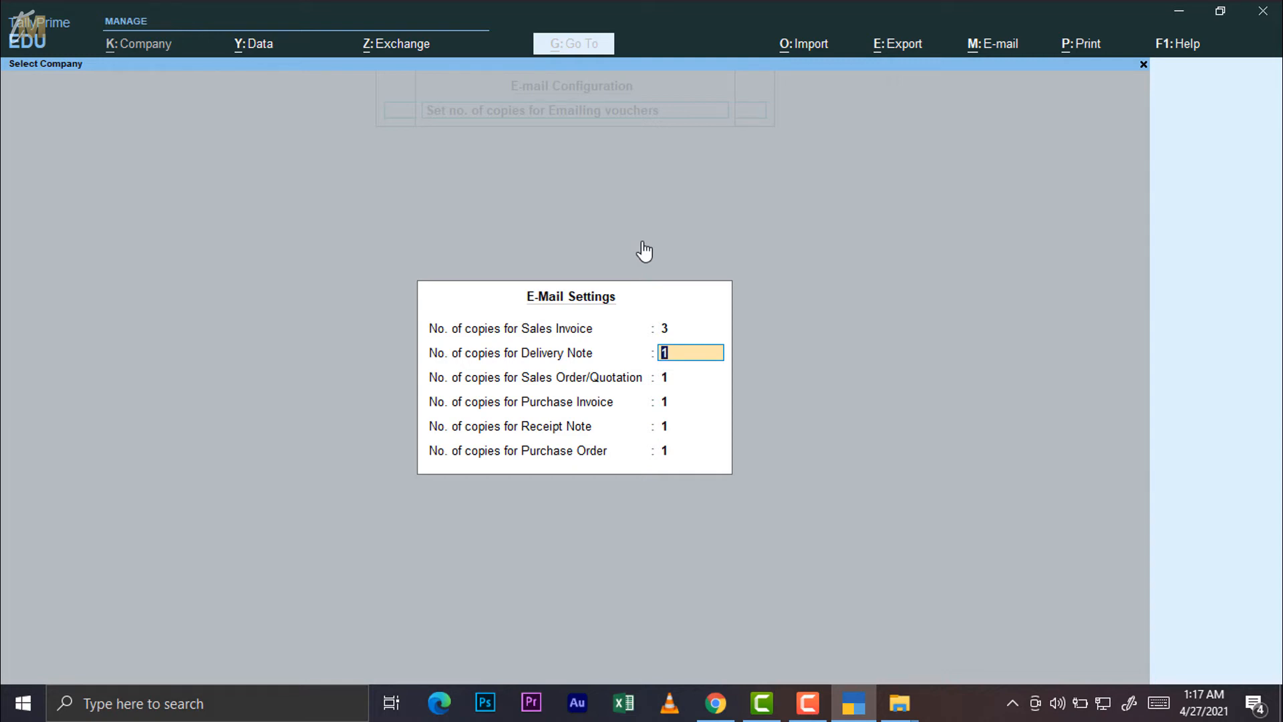
key(Return)
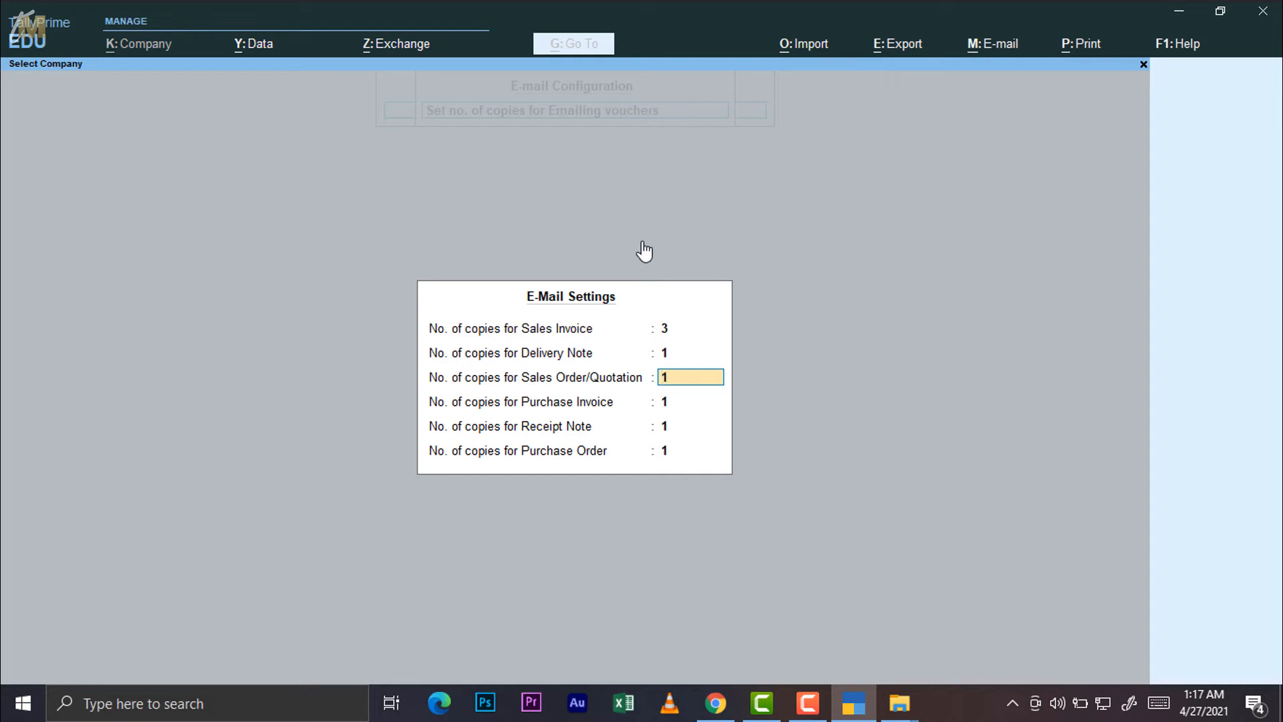
key(Return)
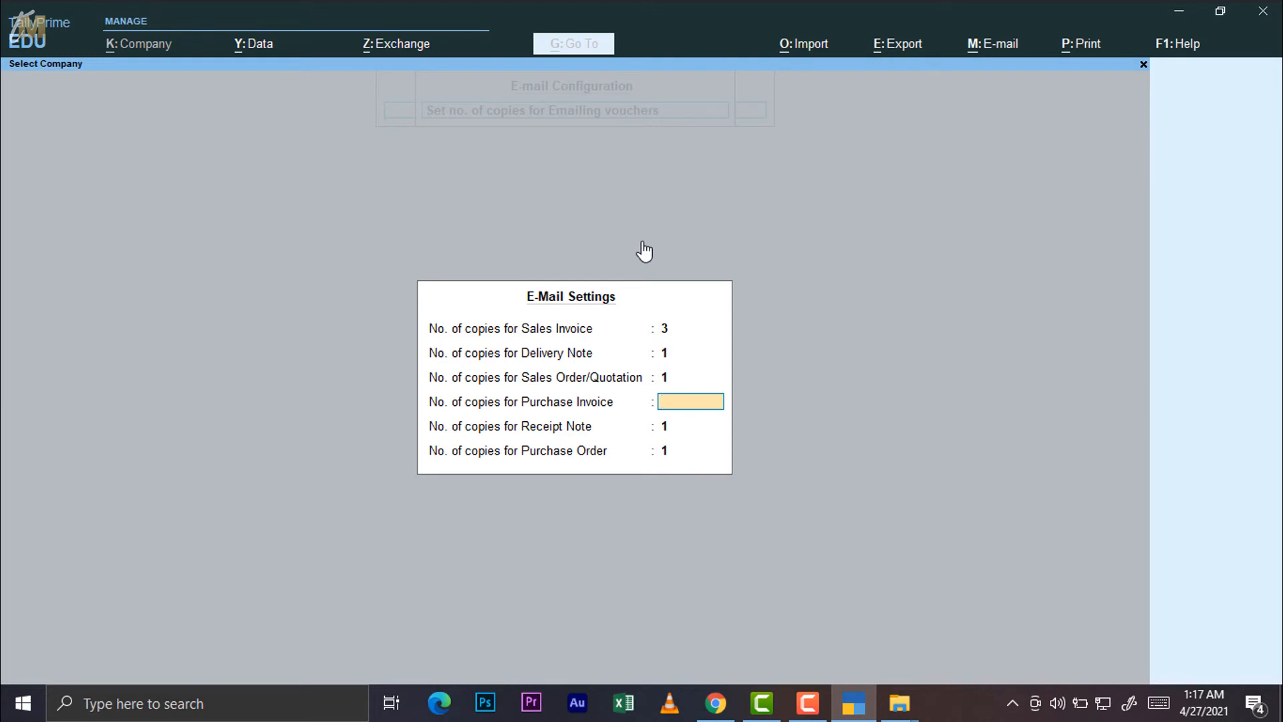
key(ctrl+a)
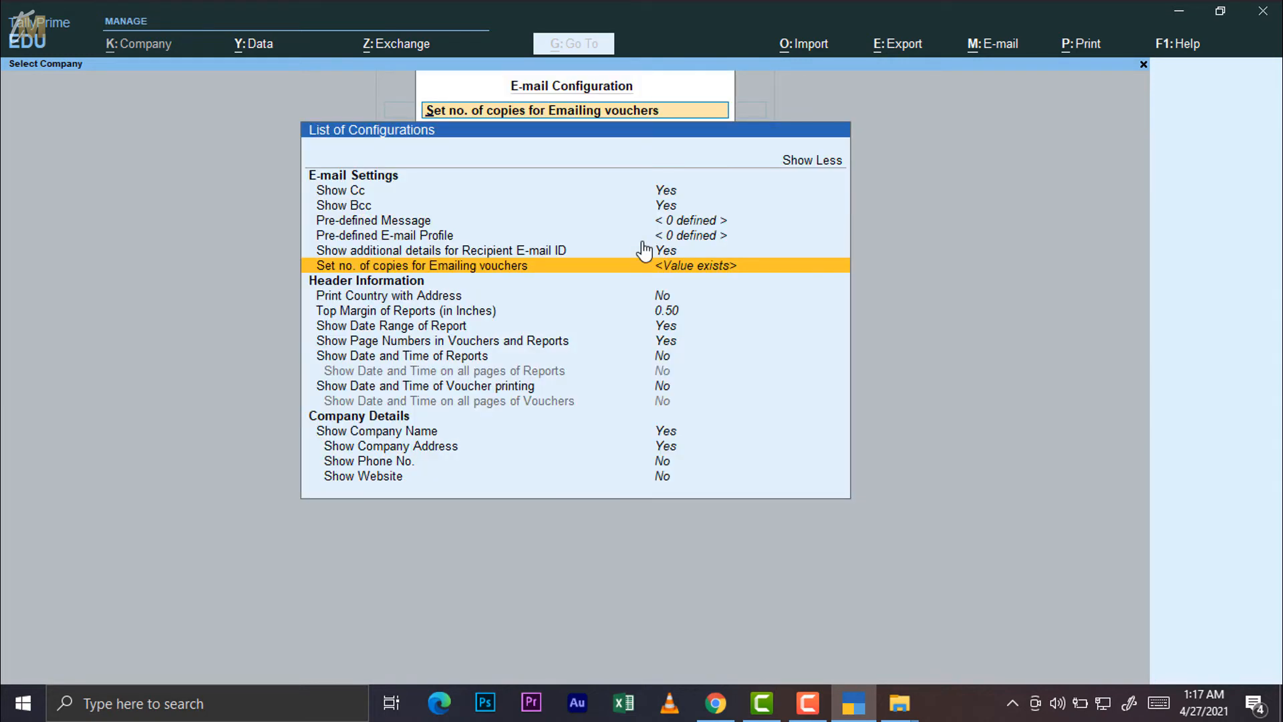
Turn on Print Country with Address in the e-mail header settings
key(Down)
key(Down)
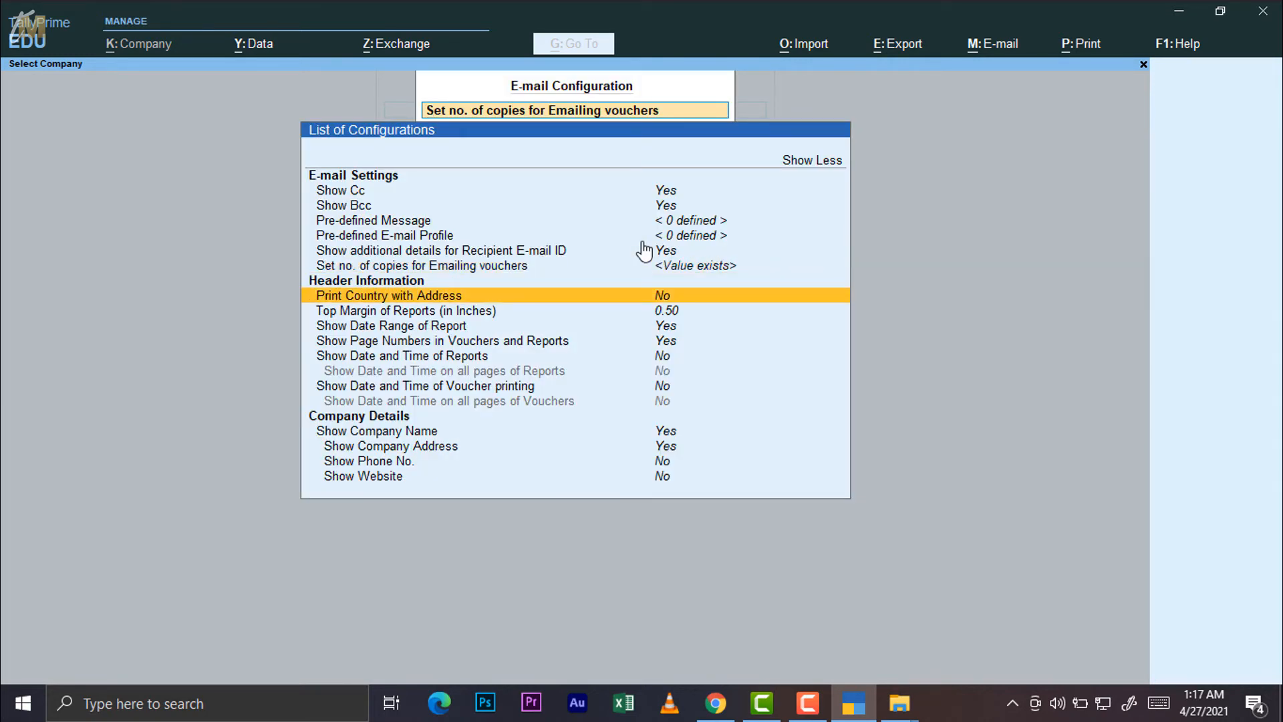
key(Up)
key(Down)
key(Right)
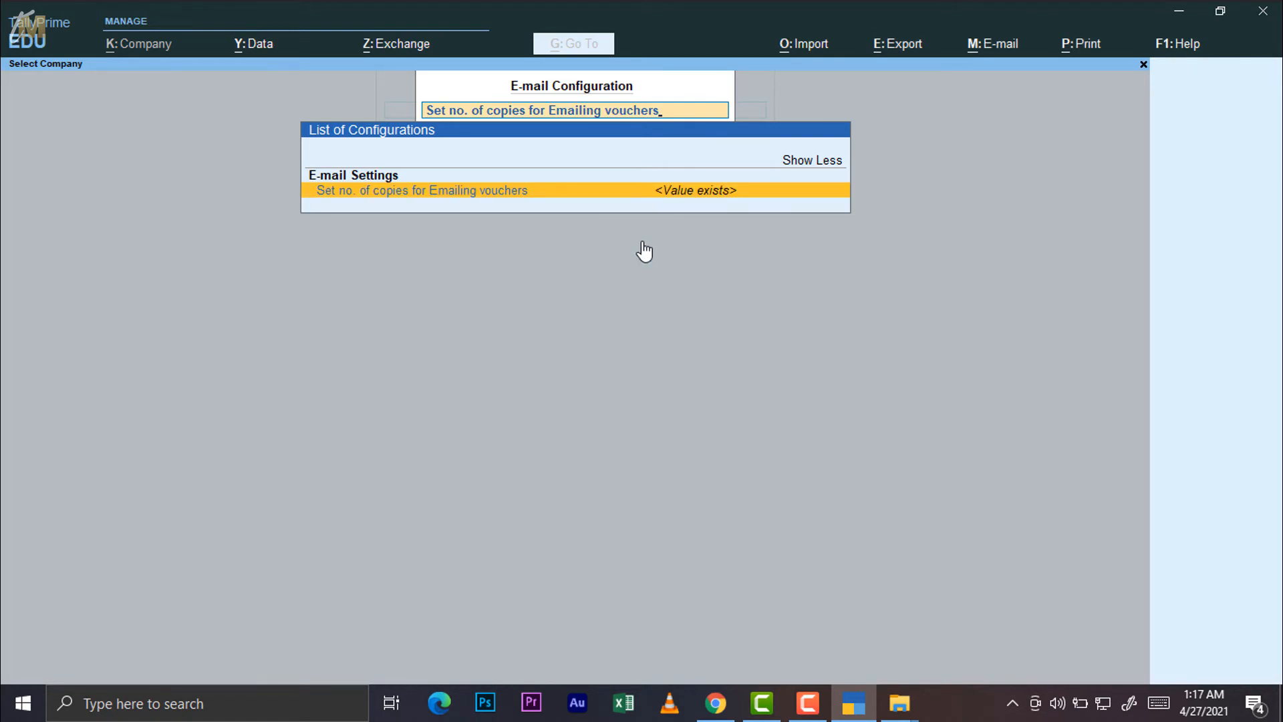
key(Escape)
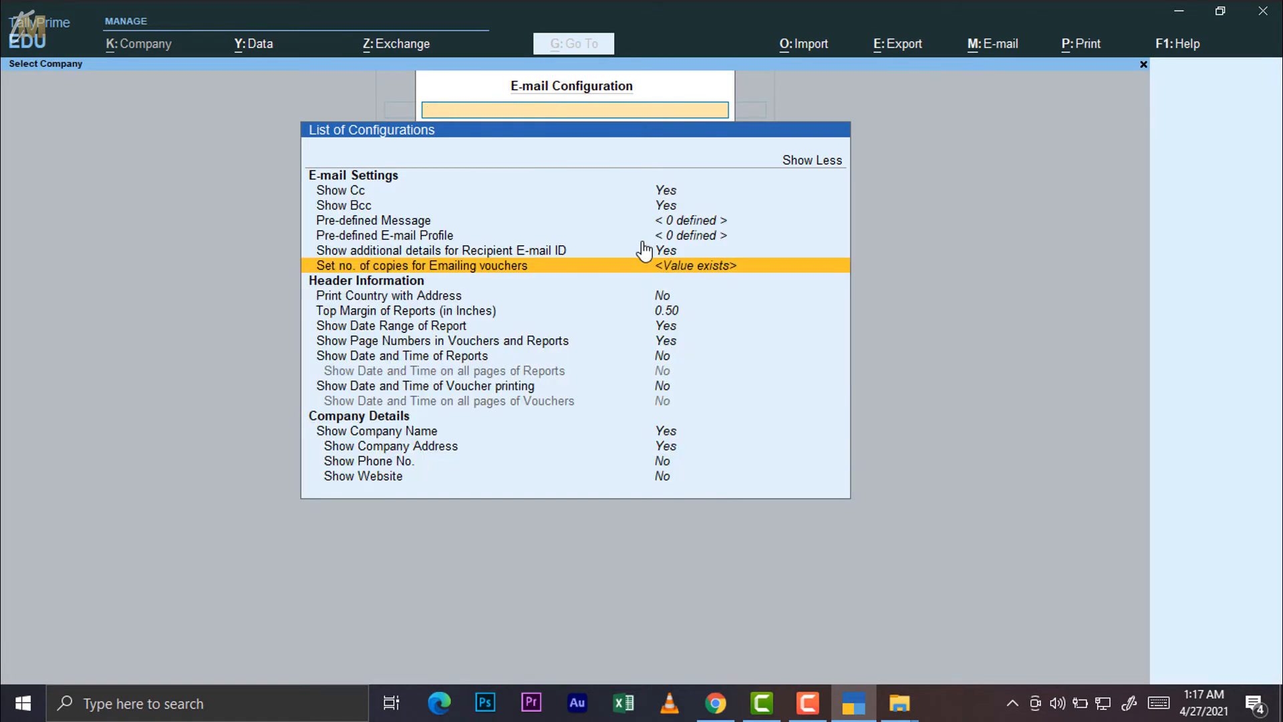
key(Down)
key(Down)
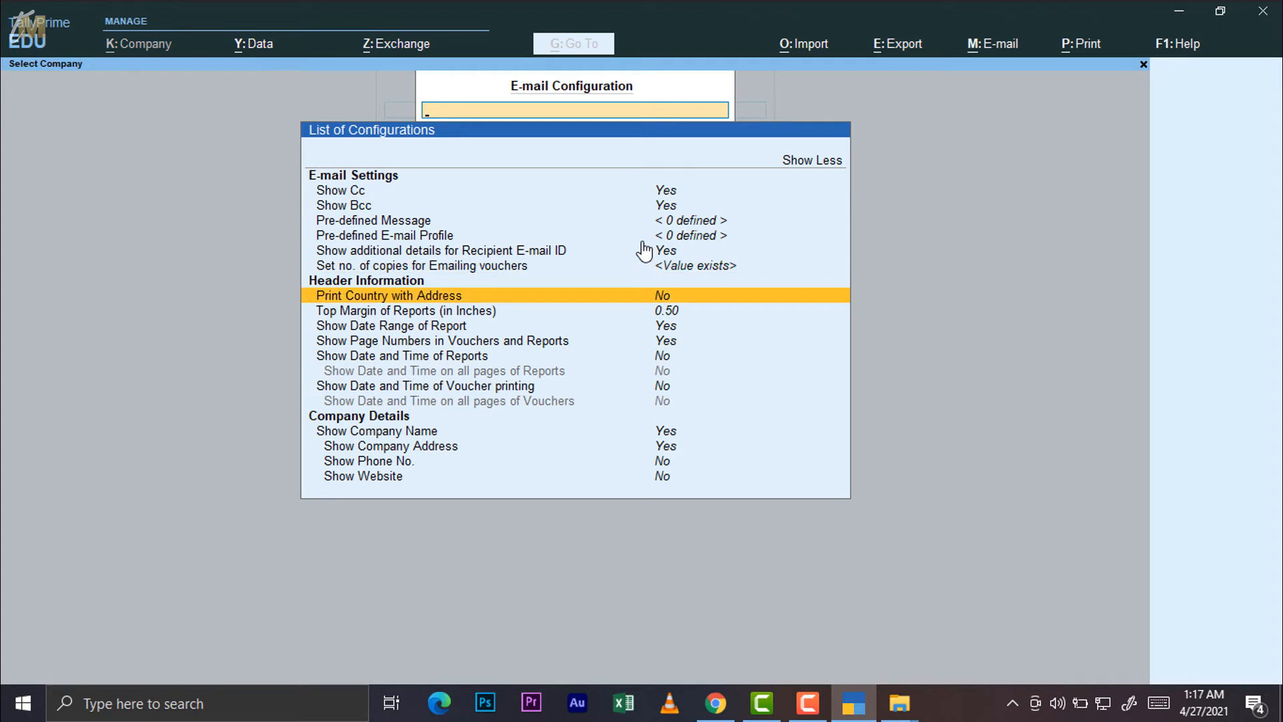
key(Return)
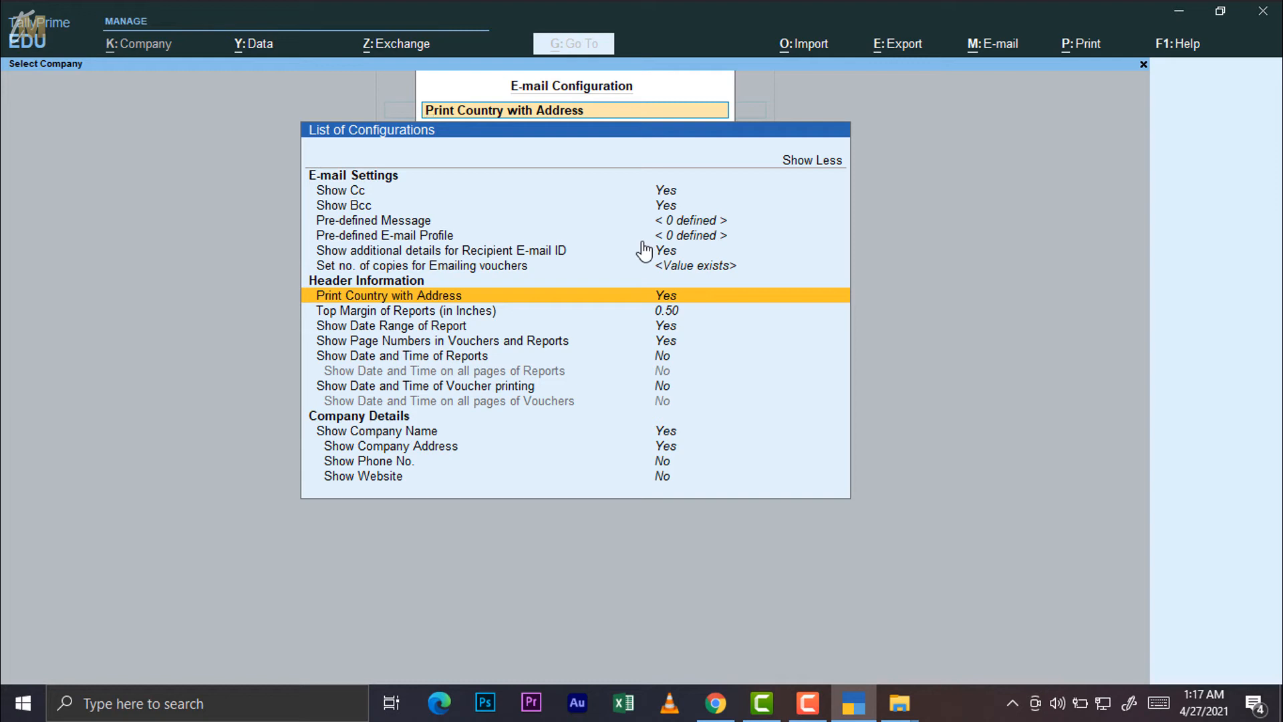
Move past the margin, date range and page number settings and set Show Date and Time of Reports to Yes
key(Down)
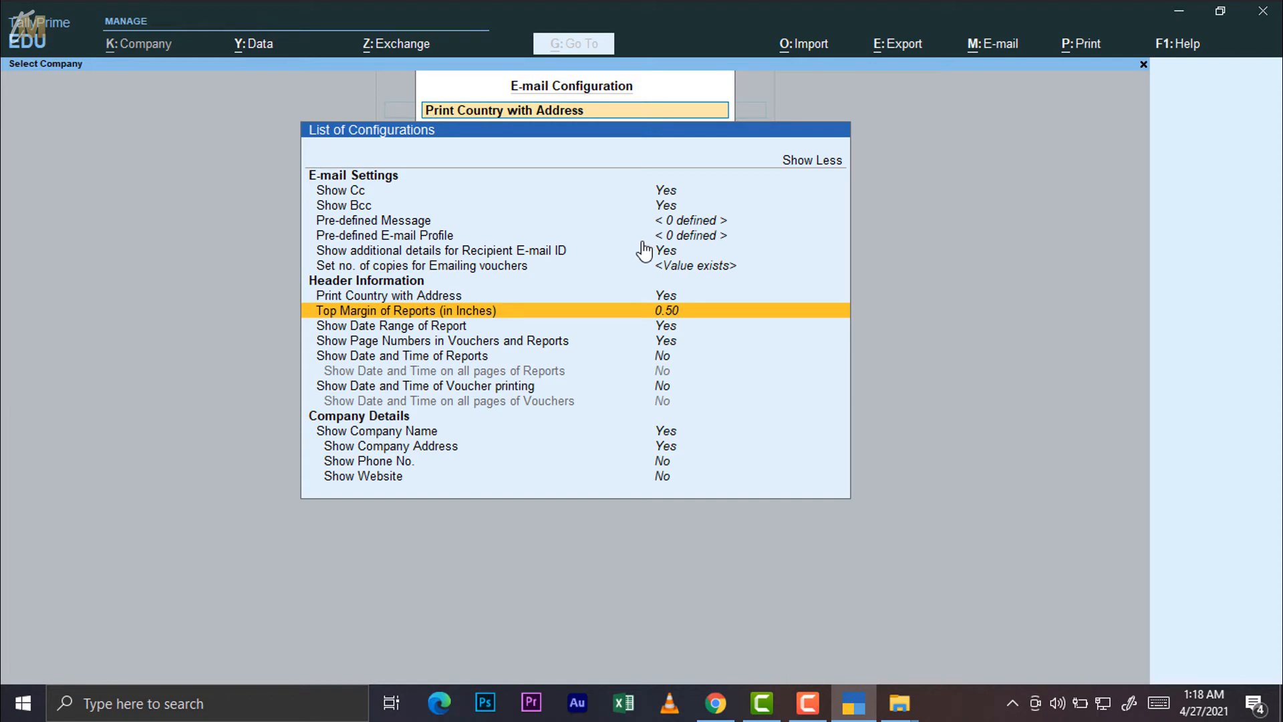
key(Down)
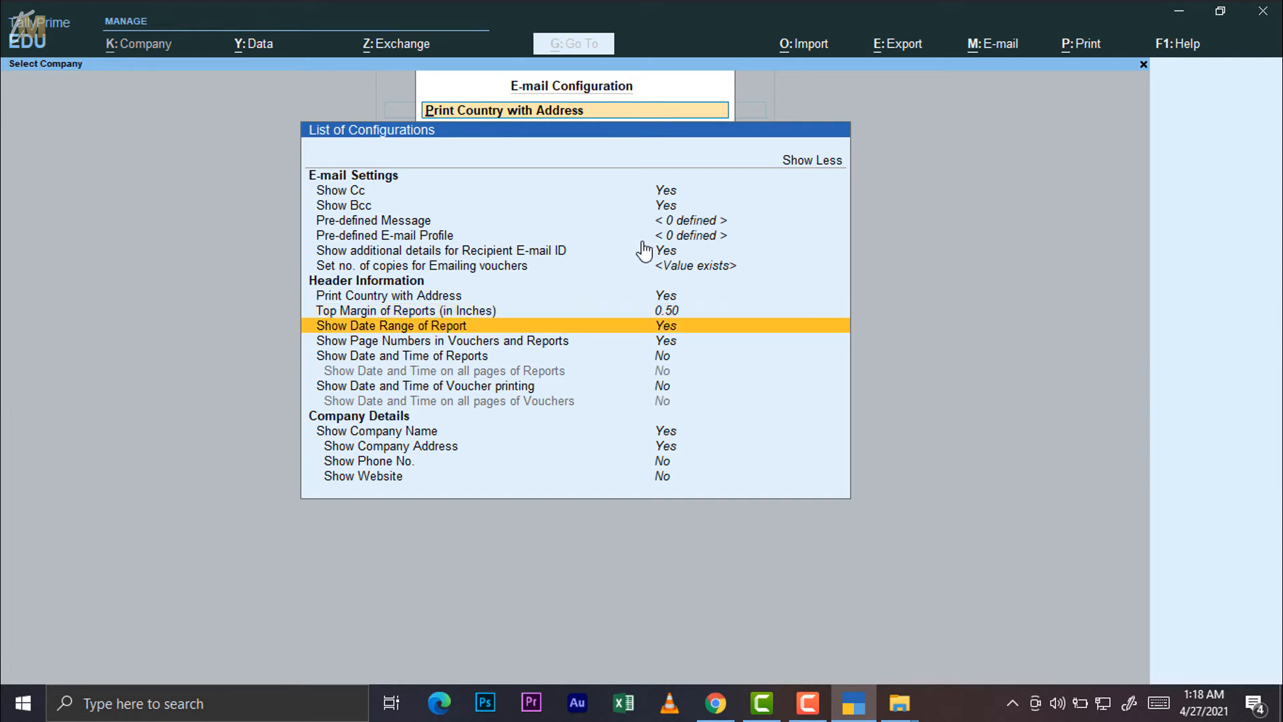
key(Down)
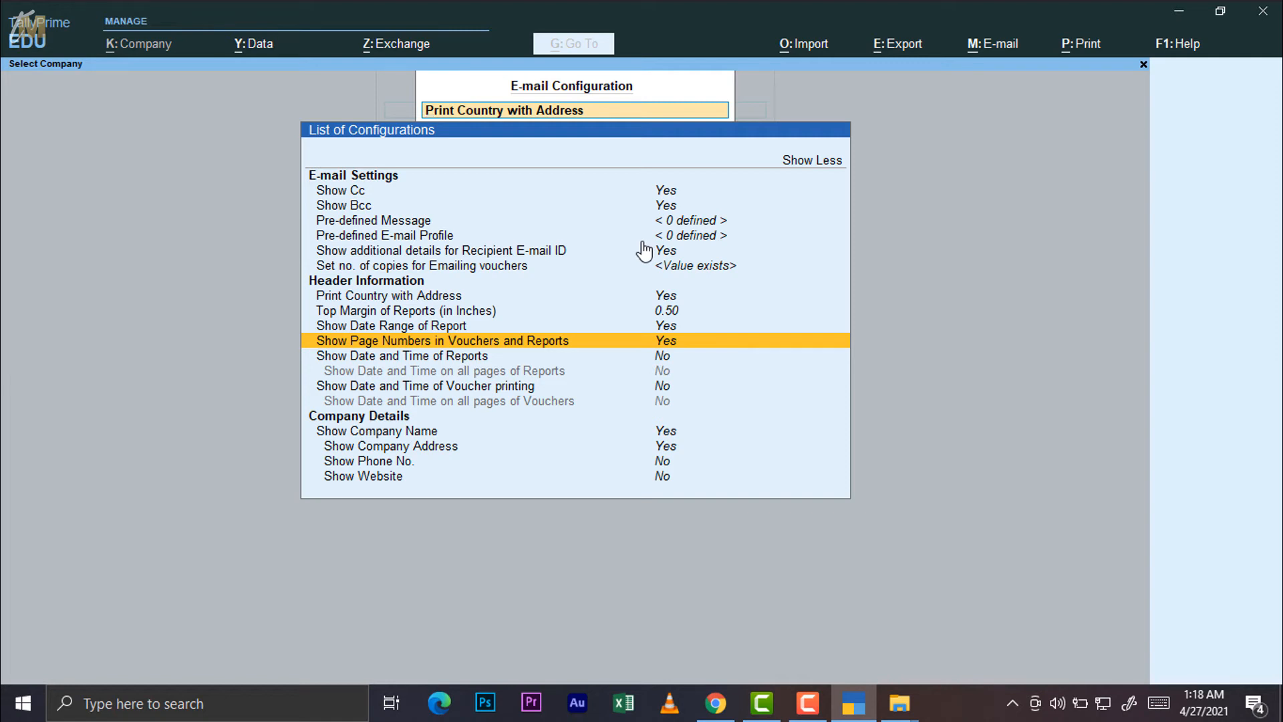
key(Down)
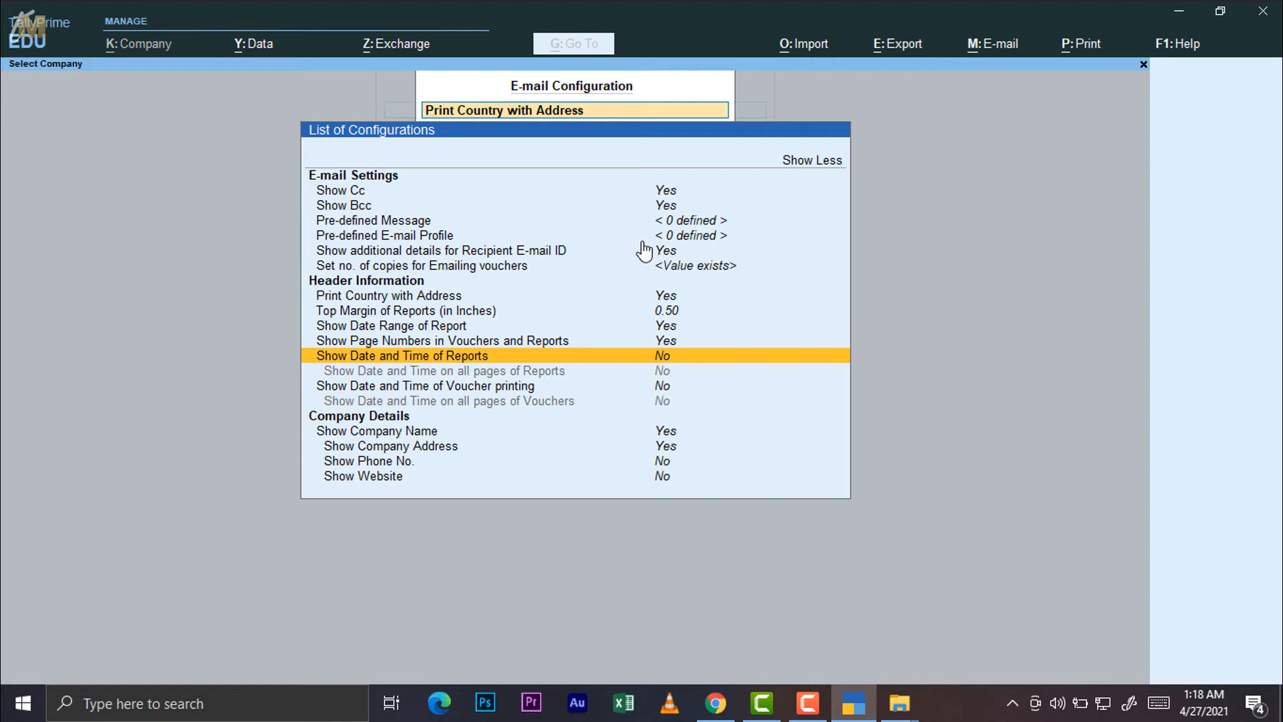
key(Right)
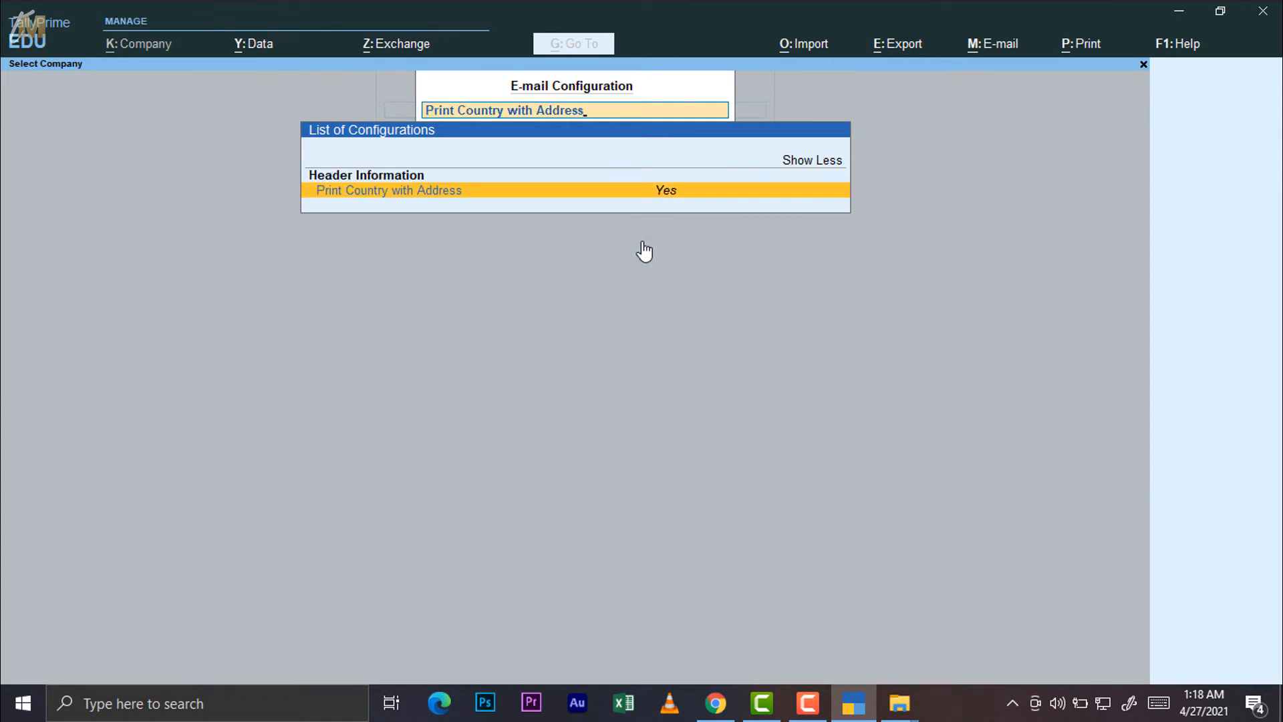
key(Escape)
key(Down)
key(Down)
key(Down)
key(Down)
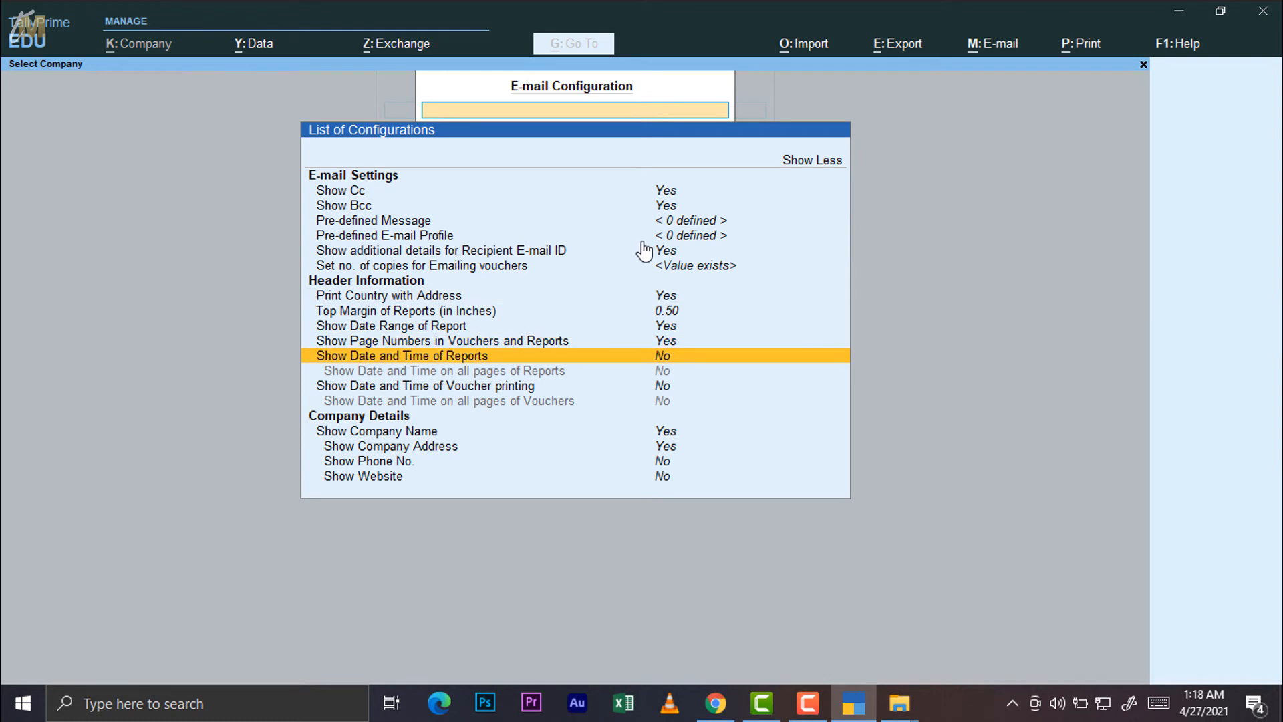
key(Return)
key(Down)
key(Down)
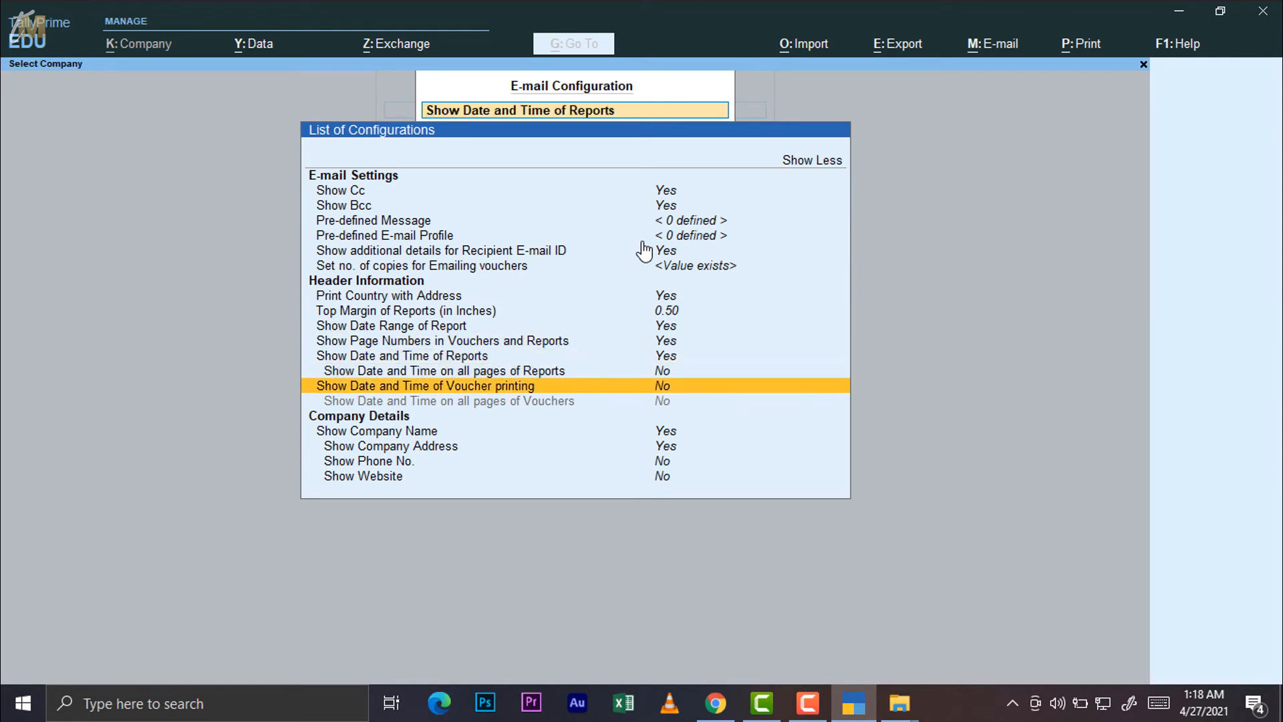
Go through Company Details to Show Website, set it to Yes, and close E-mail Configuration
key(Down)
key(Down)
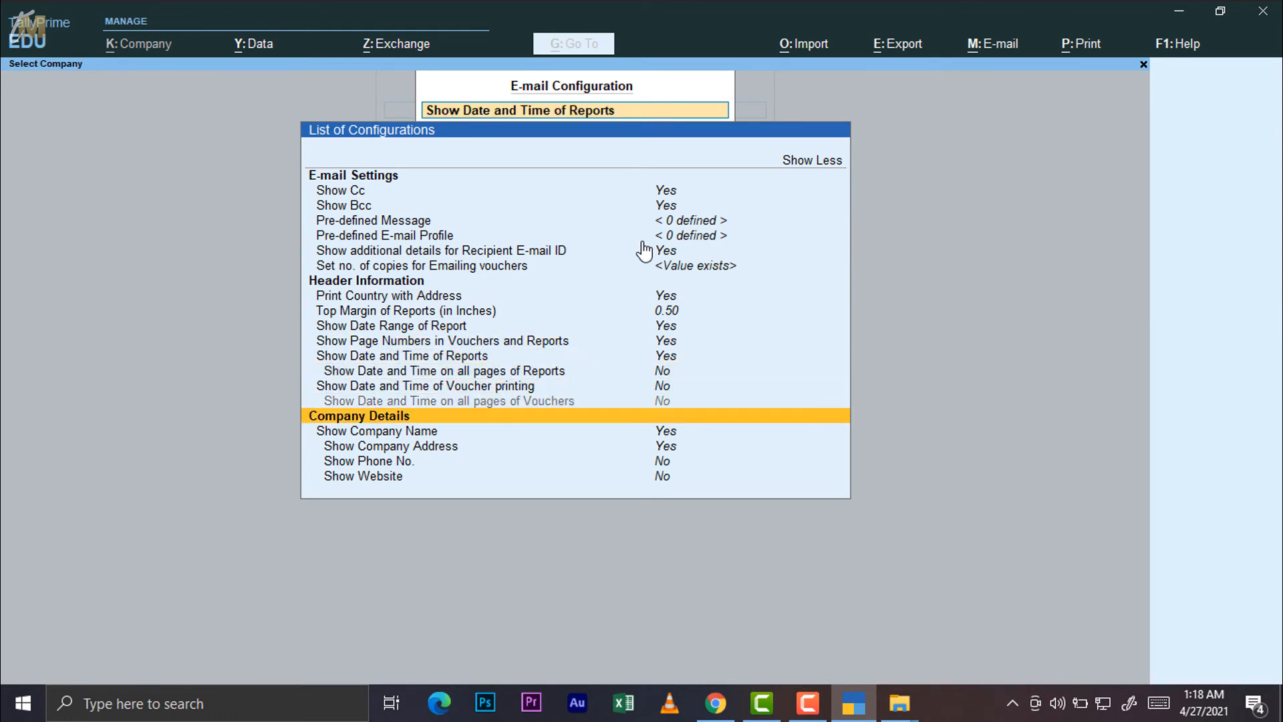
key(Down)
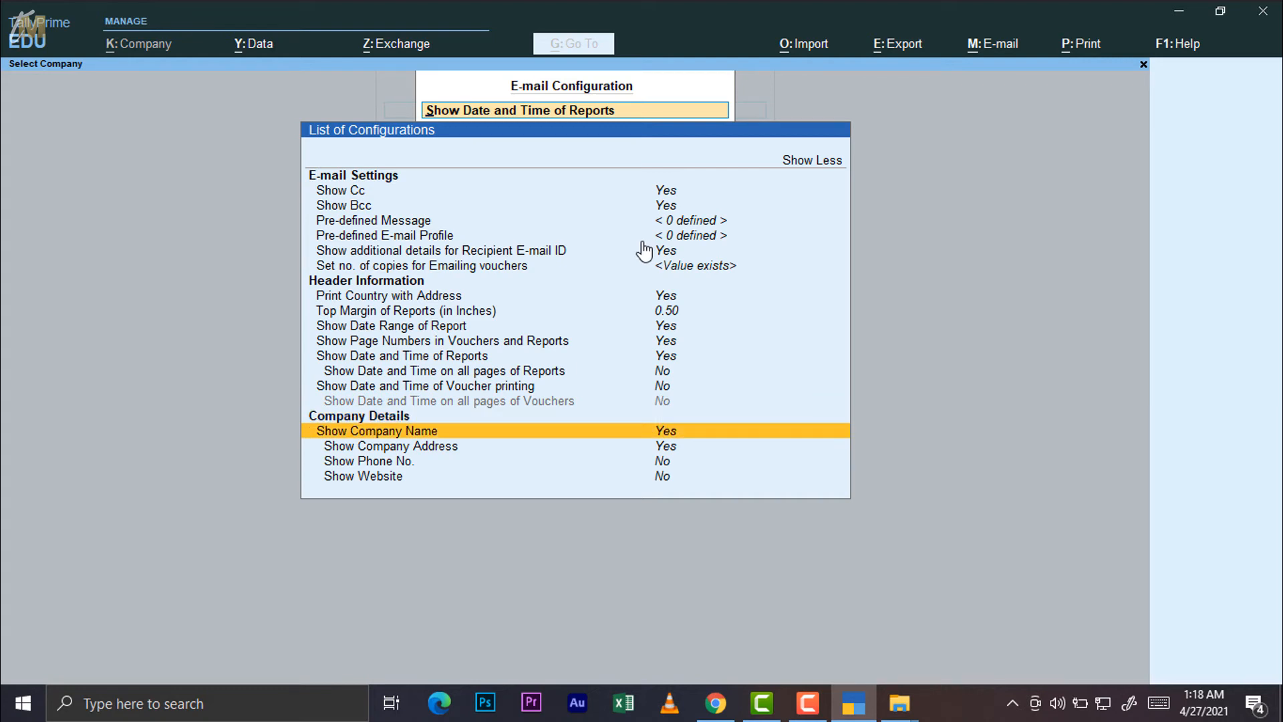
key(Down)
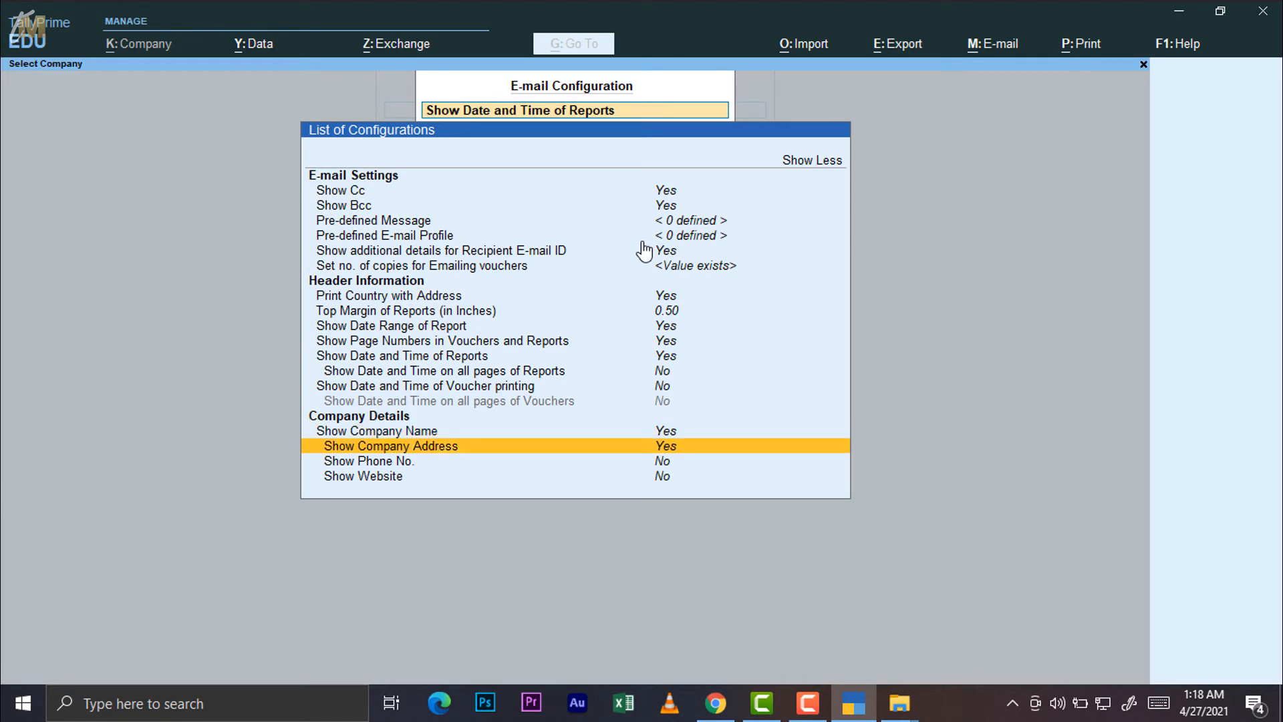
key(Down)
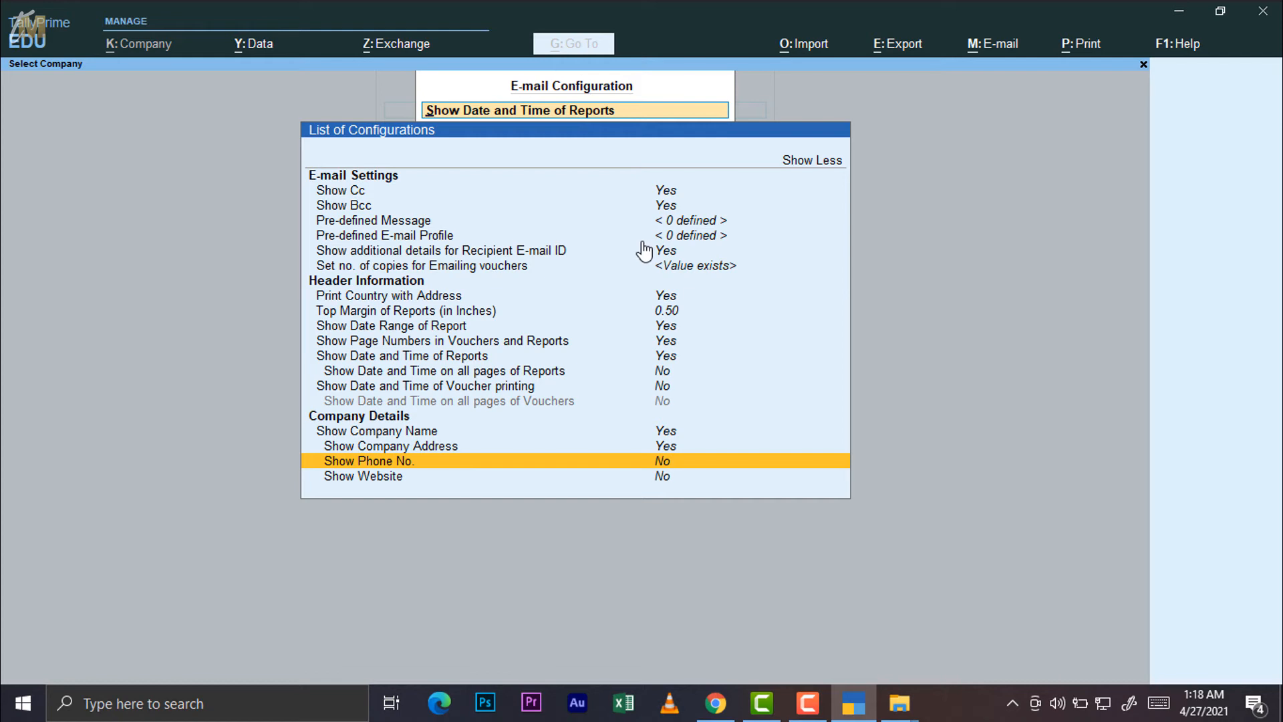
key(Down)
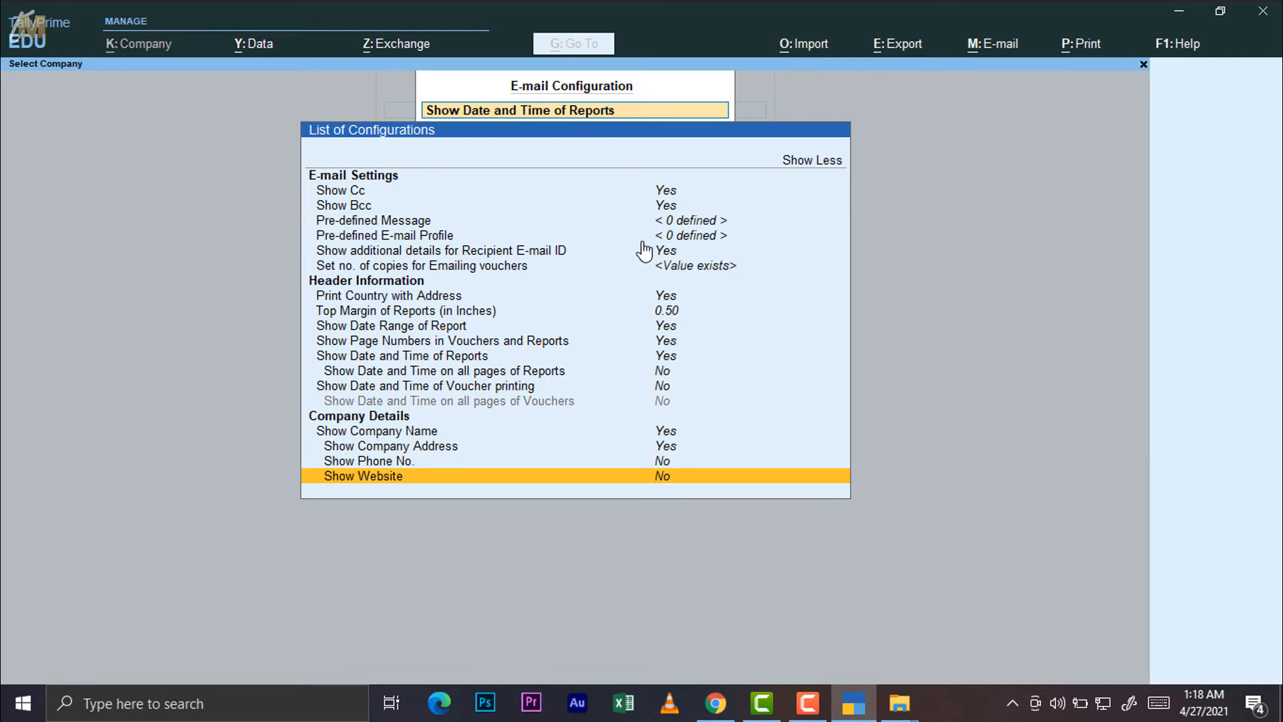
key(Up)
key(Down)
key(Return)
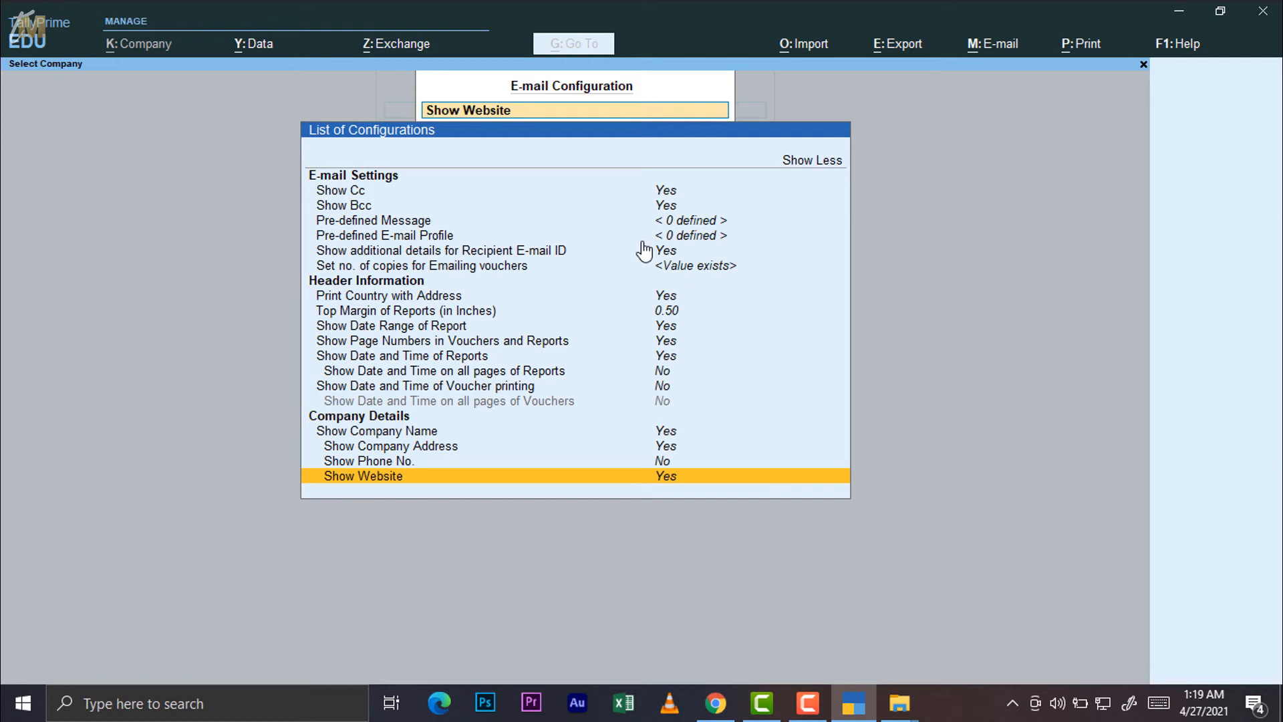
key(Escape)
key(Escape)
key(Escape)
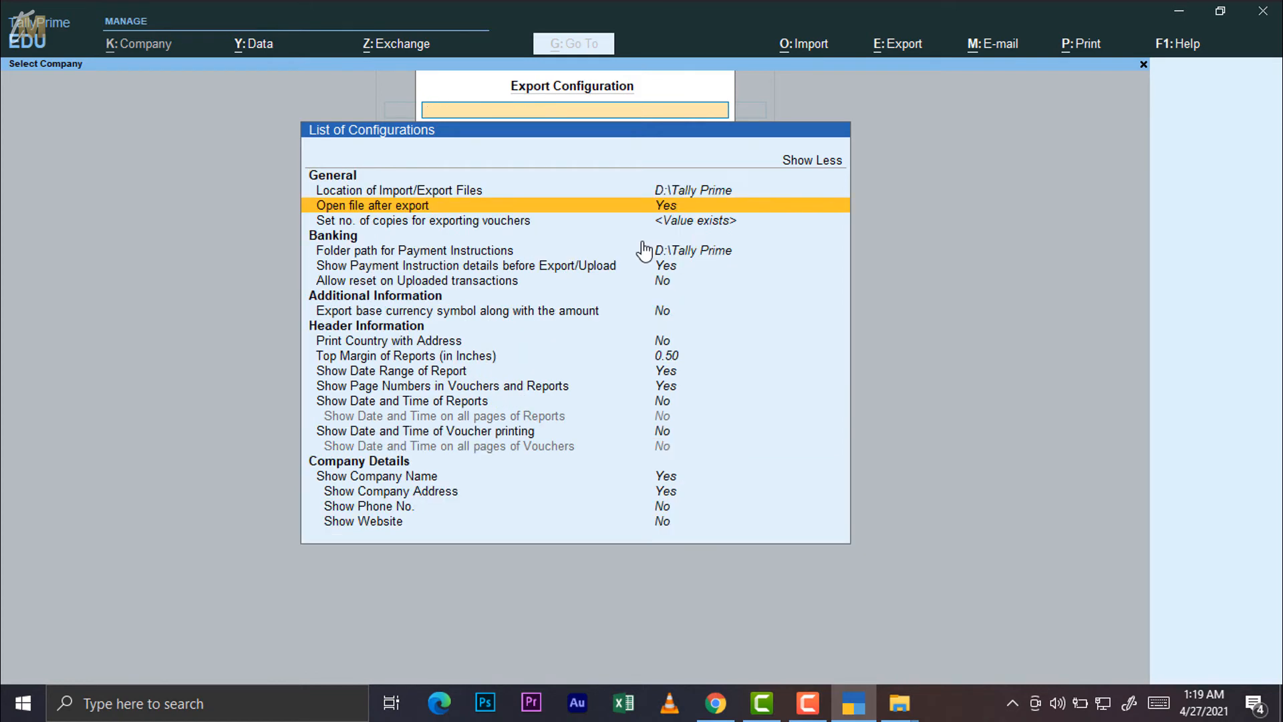
Close the E-mail/Export/Import Configuration screen and bring up the P: Print options
key(Escape)
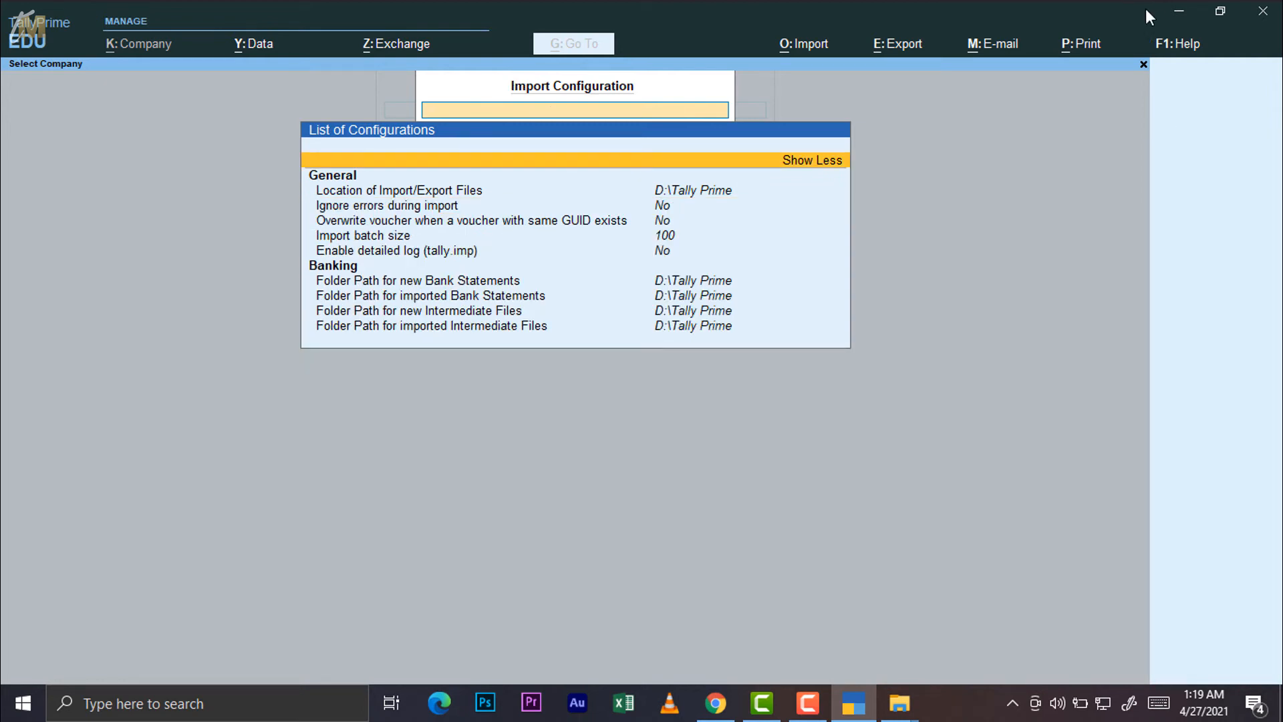
click(1079, 46)
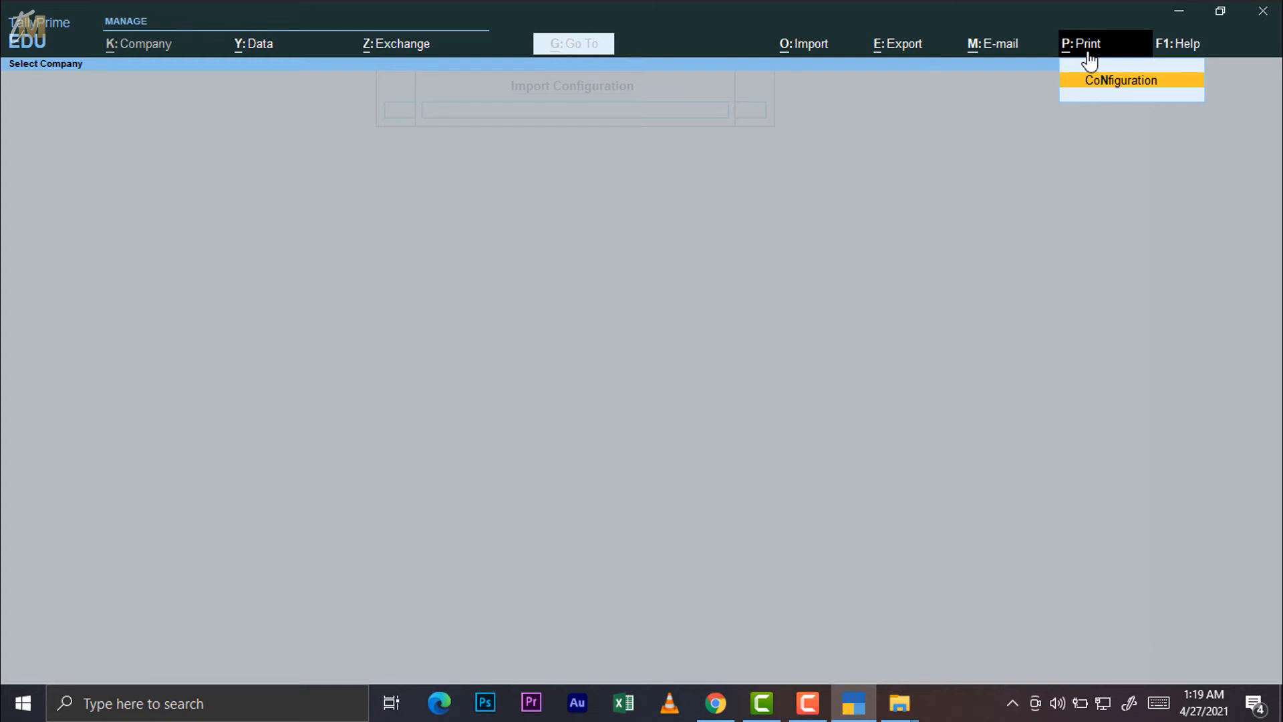
Open Print Configuration and expand the List of Configurations to show every printer and format setting
click(1107, 83)
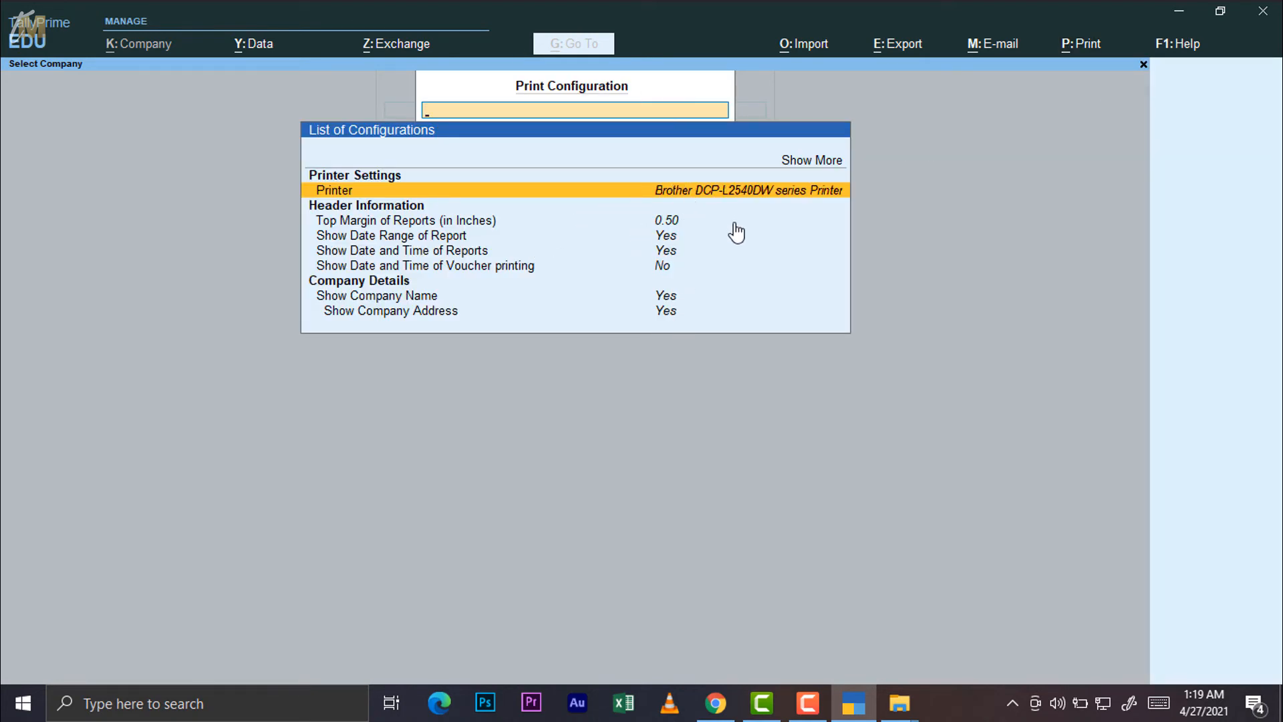
click(800, 164)
click(801, 173)
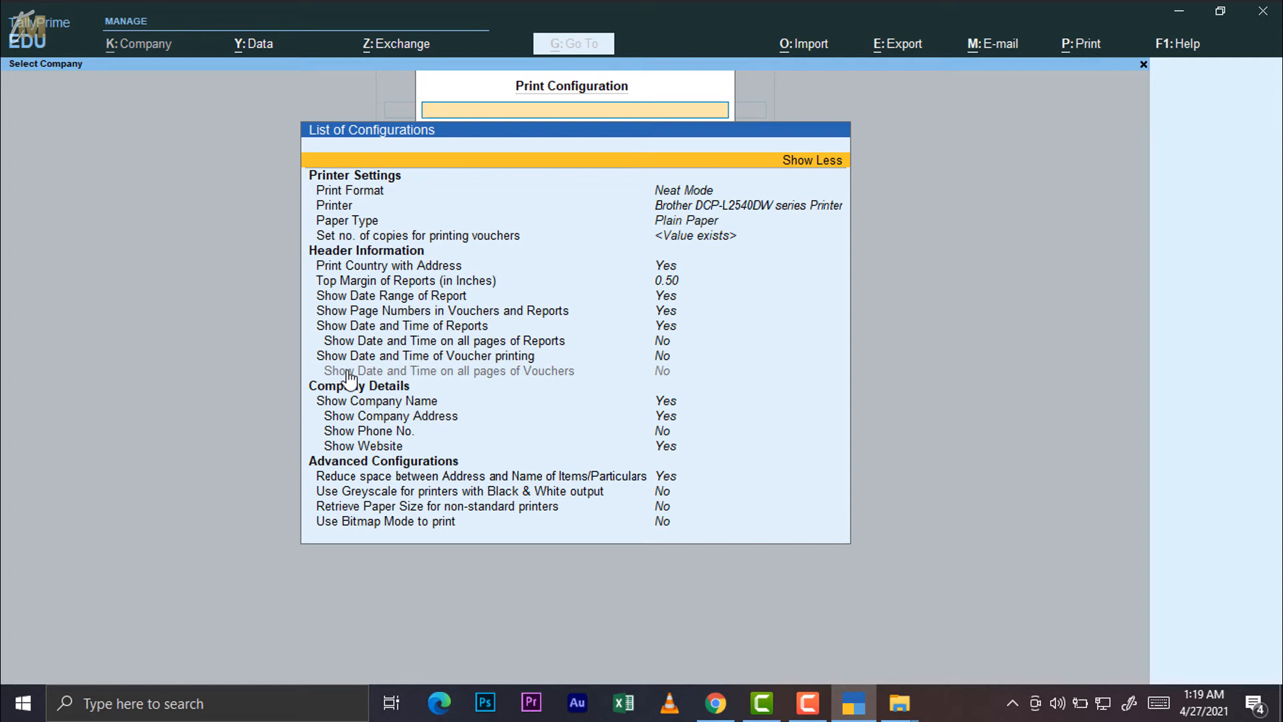
key(Down)
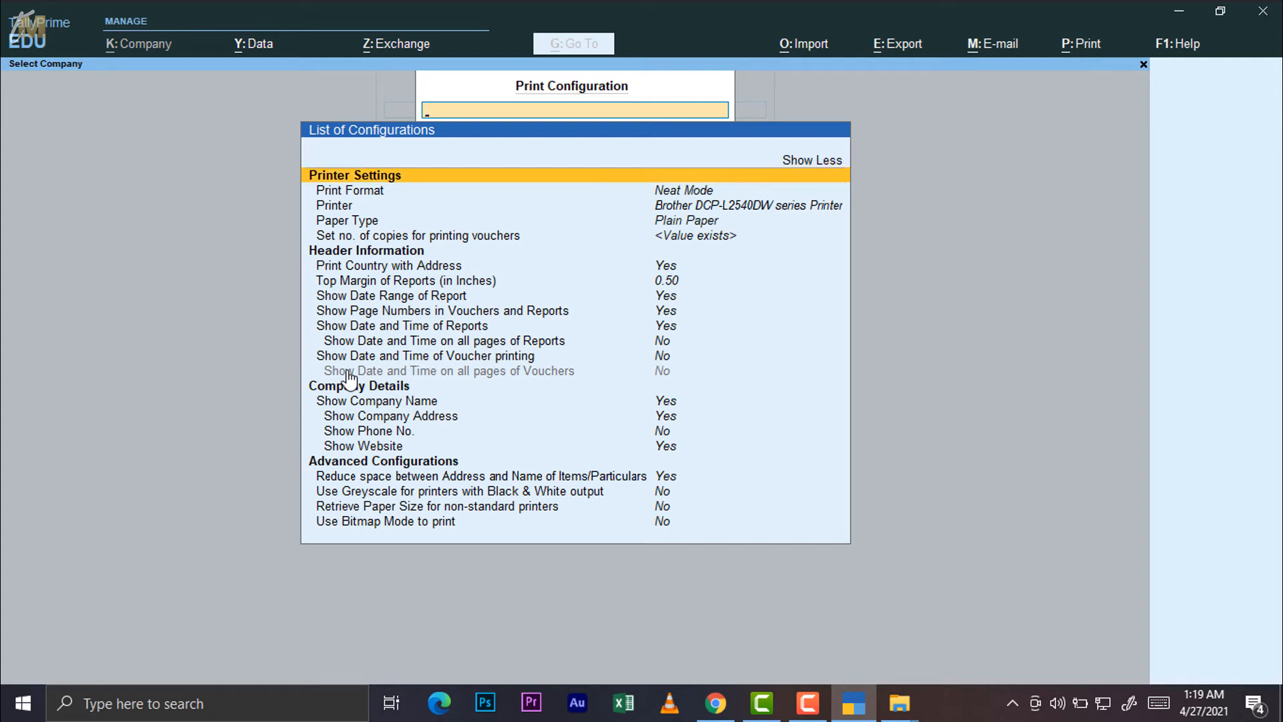
key(Down)
key(Return)
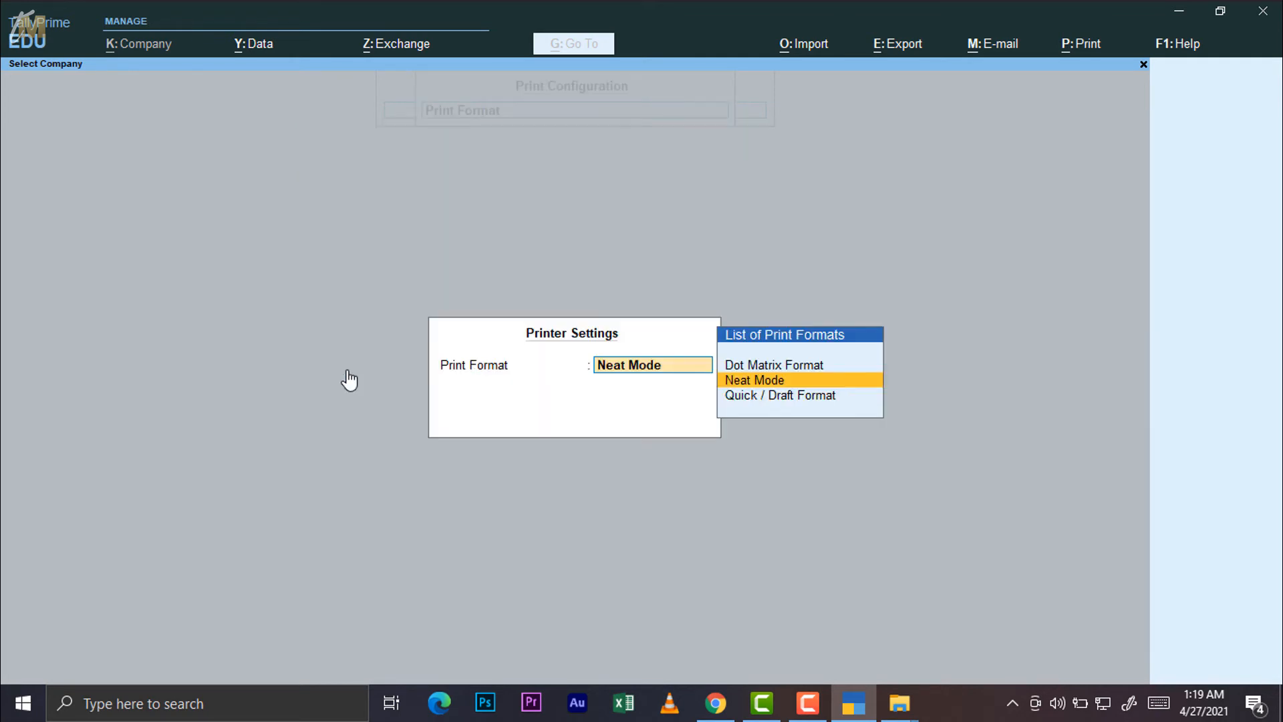
key(Up)
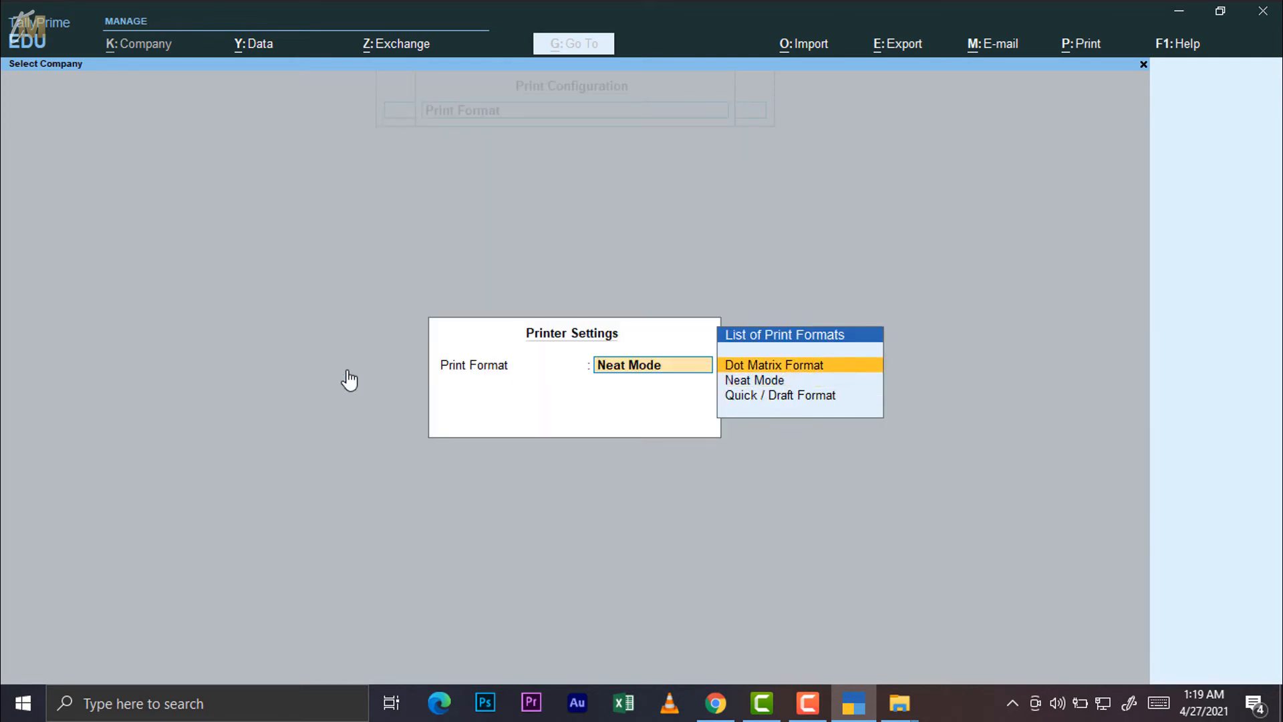
key(Up)
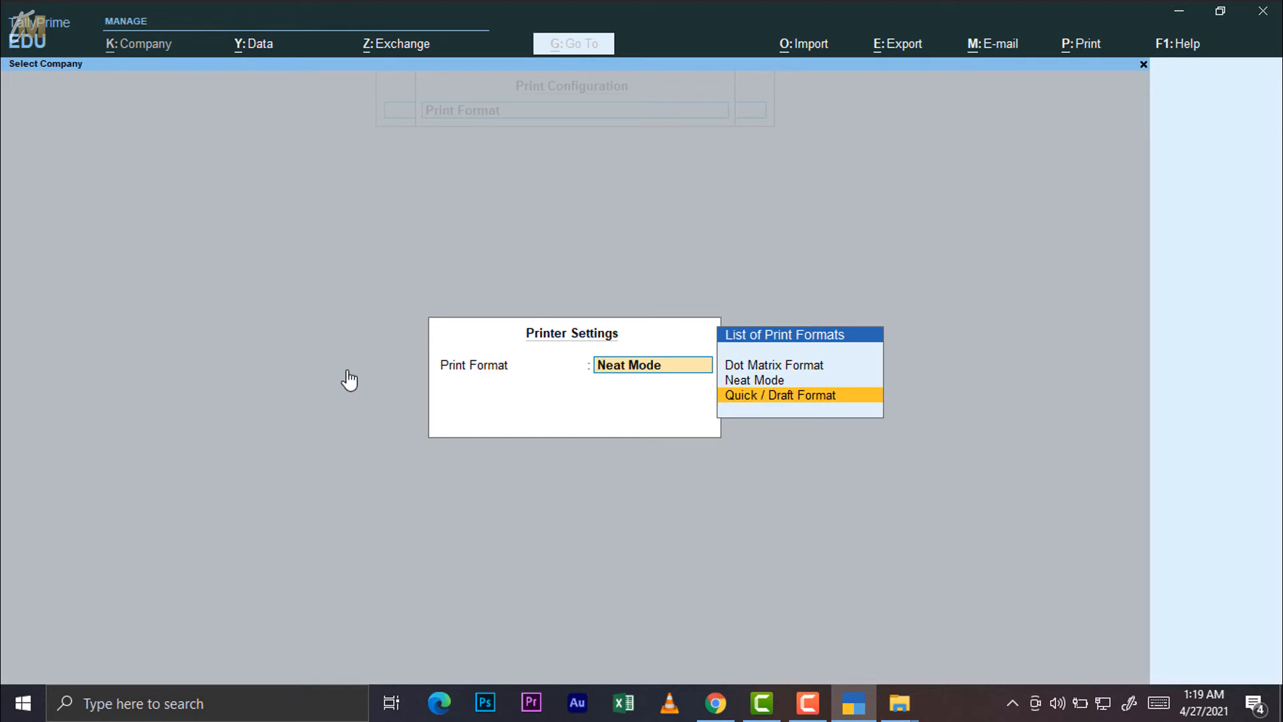
key(Escape)
key(Escape)
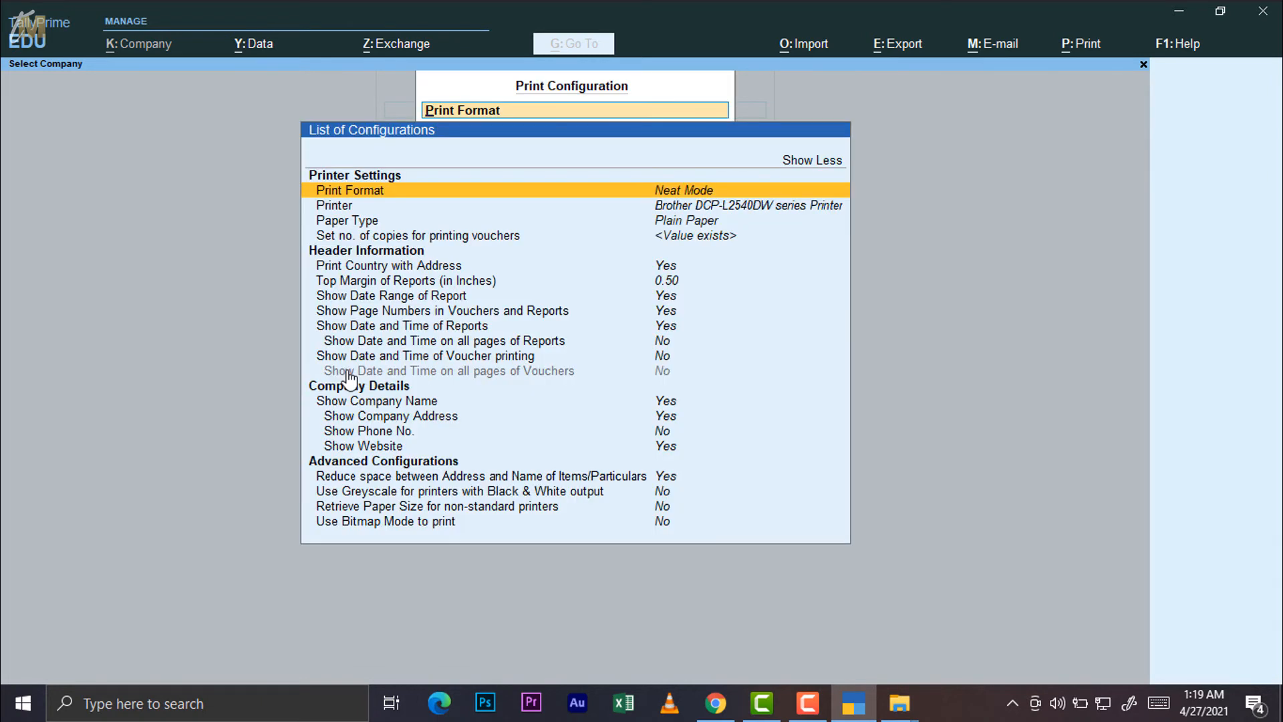
key(Down)
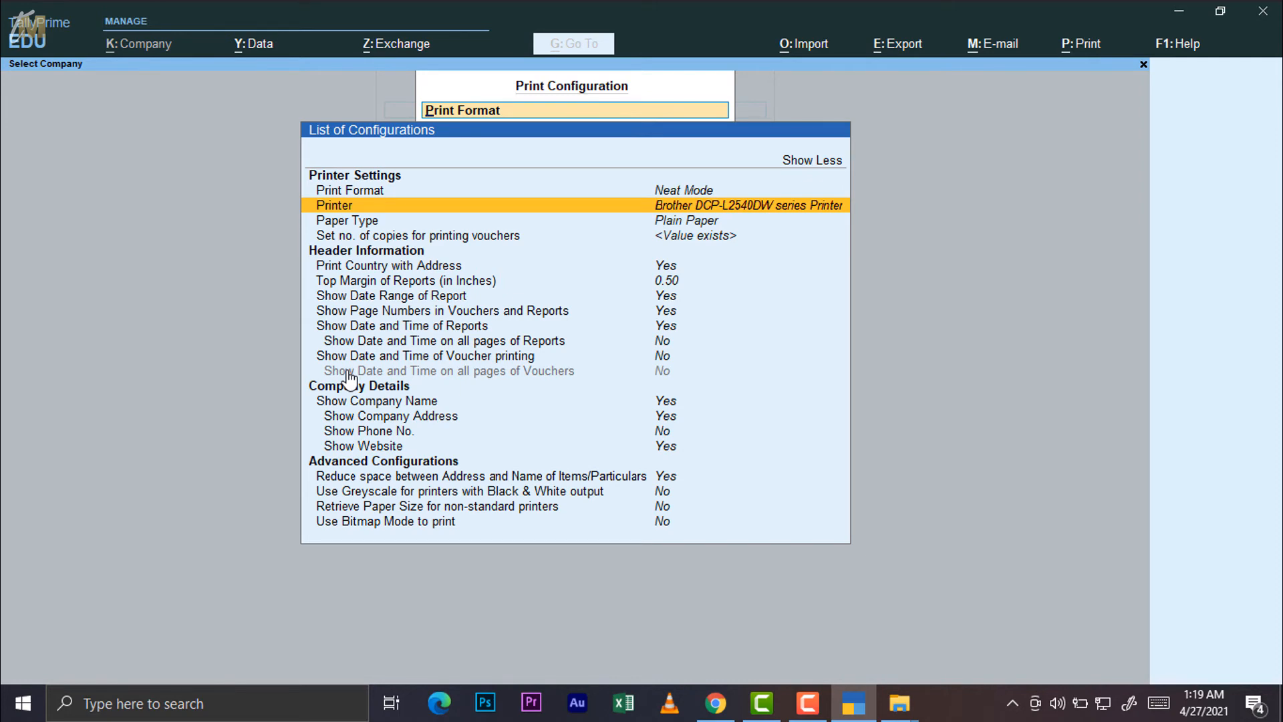
key(Return)
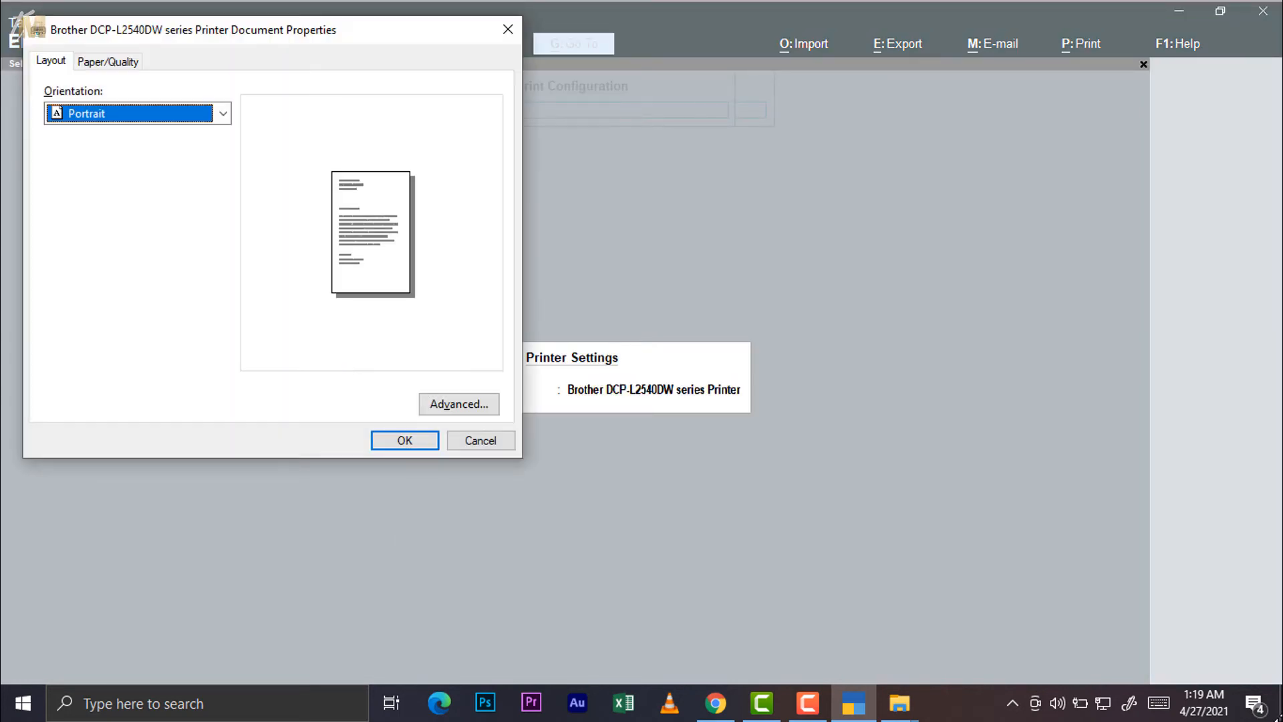
click(508, 441)
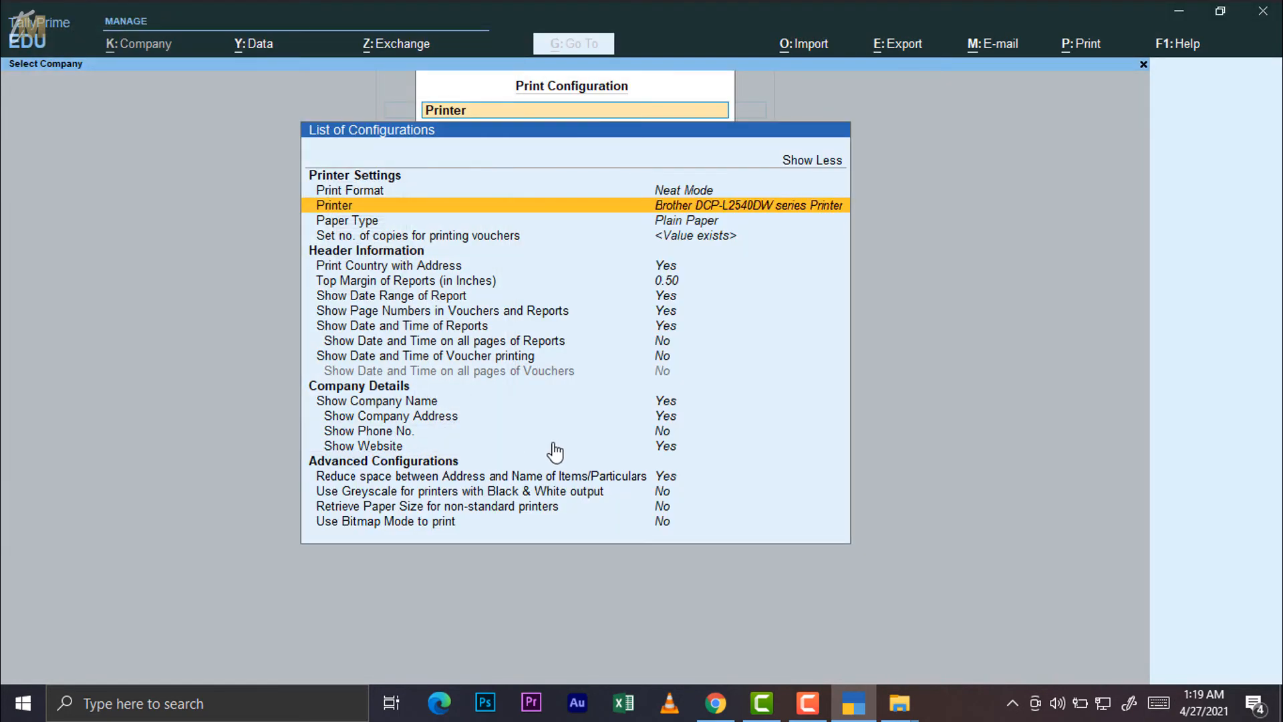
key(Return)
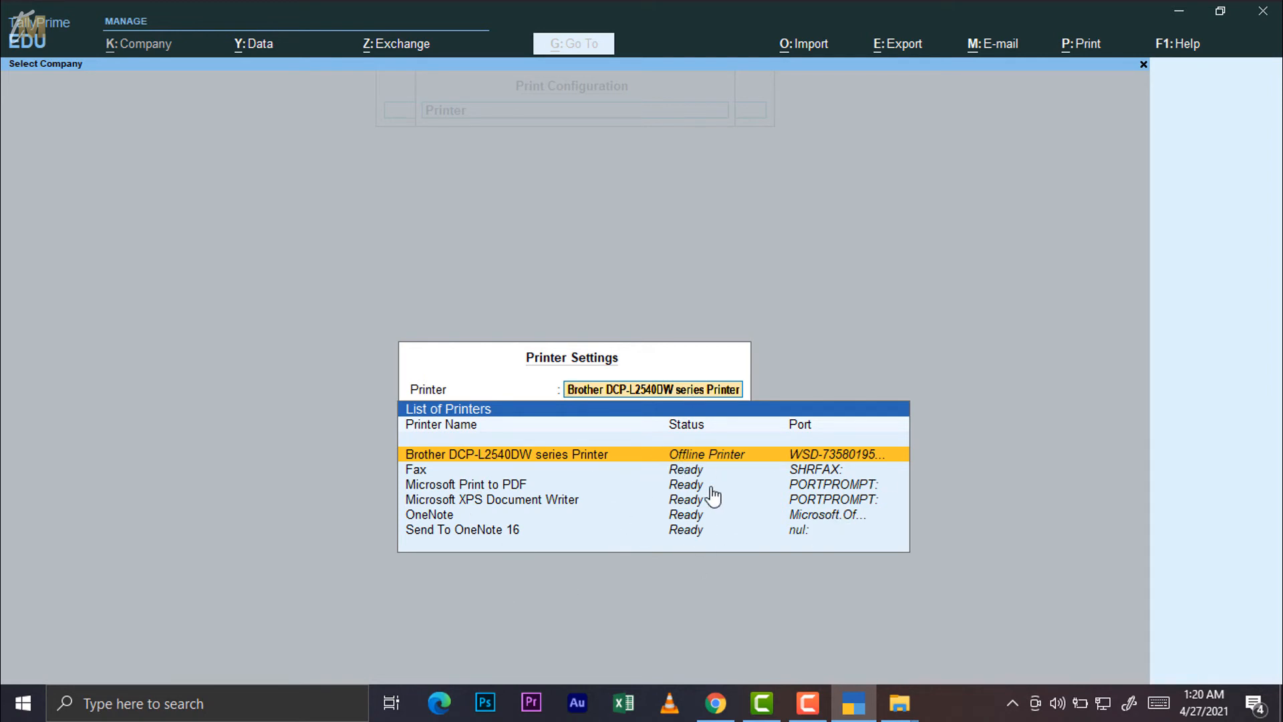
key(Return)
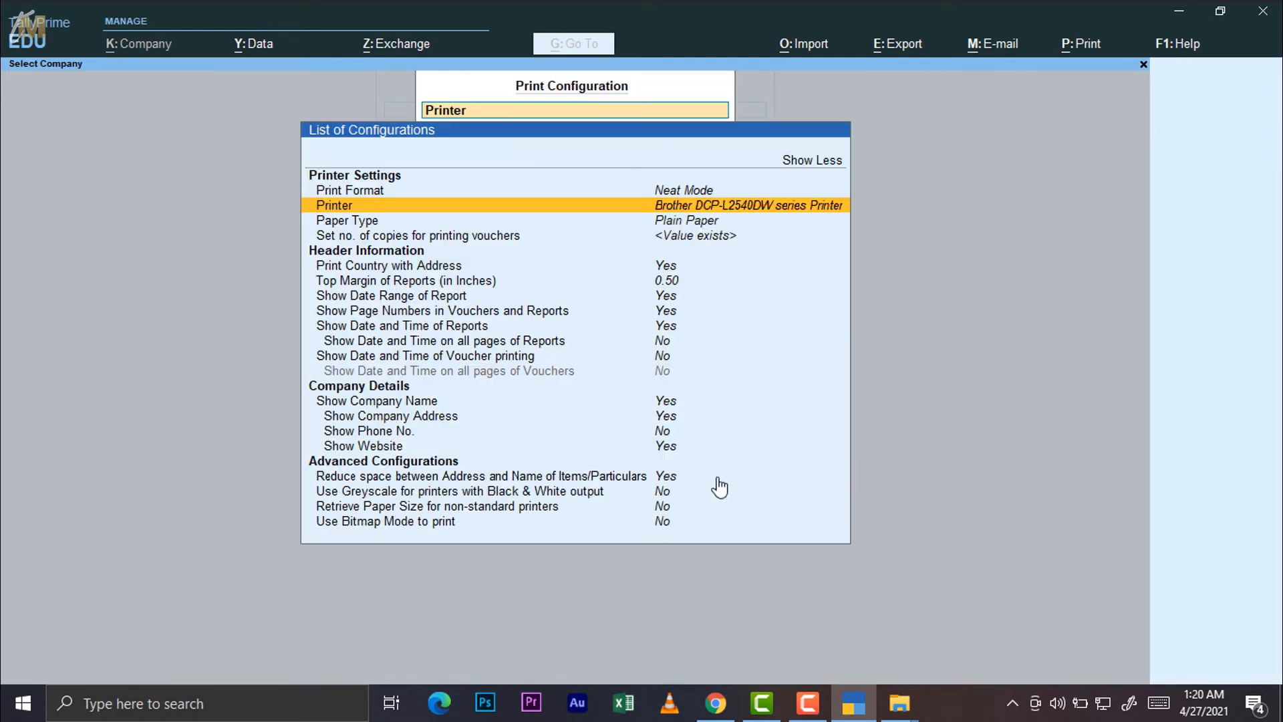
Switch paper type to Pre-Printed Paper and back to Plain Paper
click(664, 226)
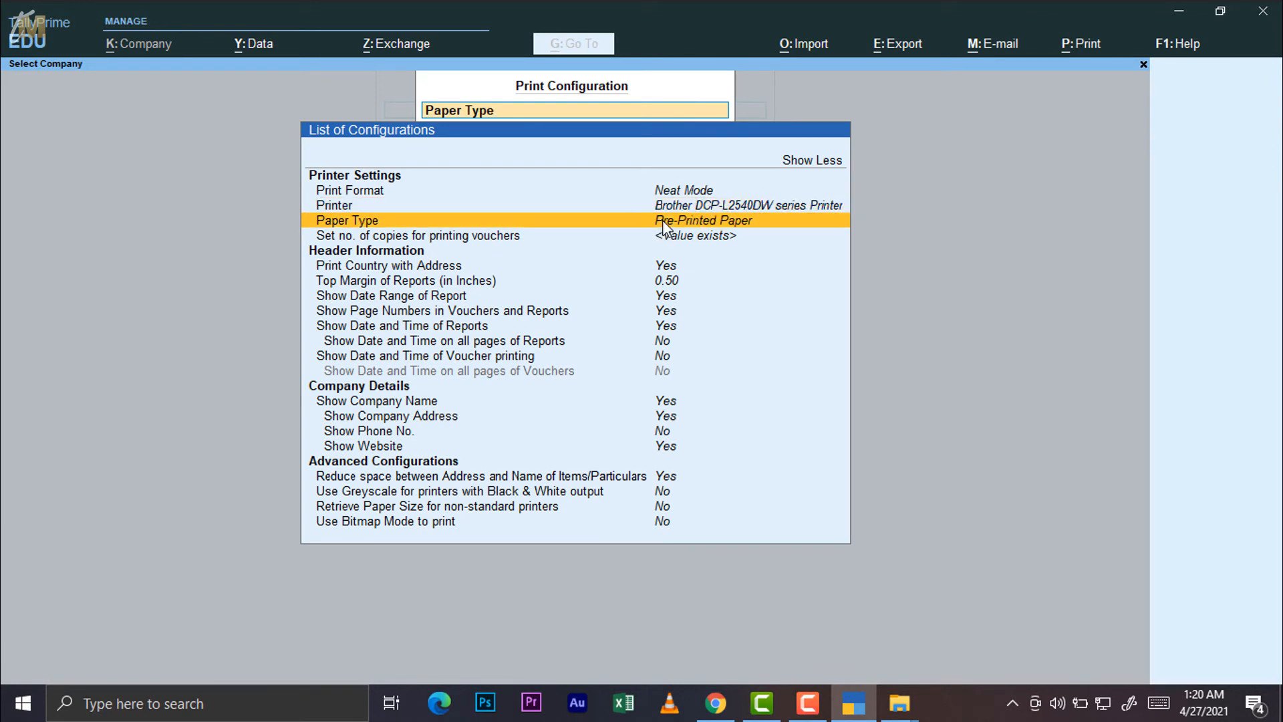
click(664, 226)
key(Down)
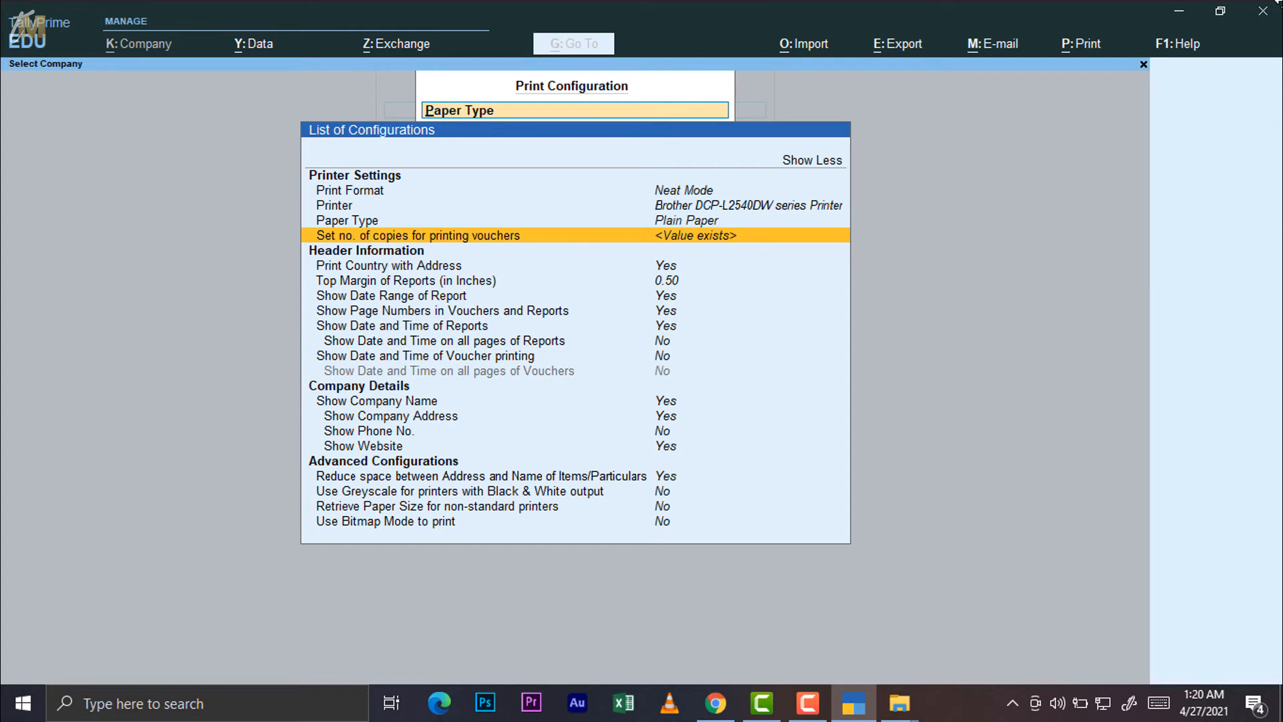
Leave copies at 1 for Sales Invoice and every other voucher type, returning to the list
key(Return)
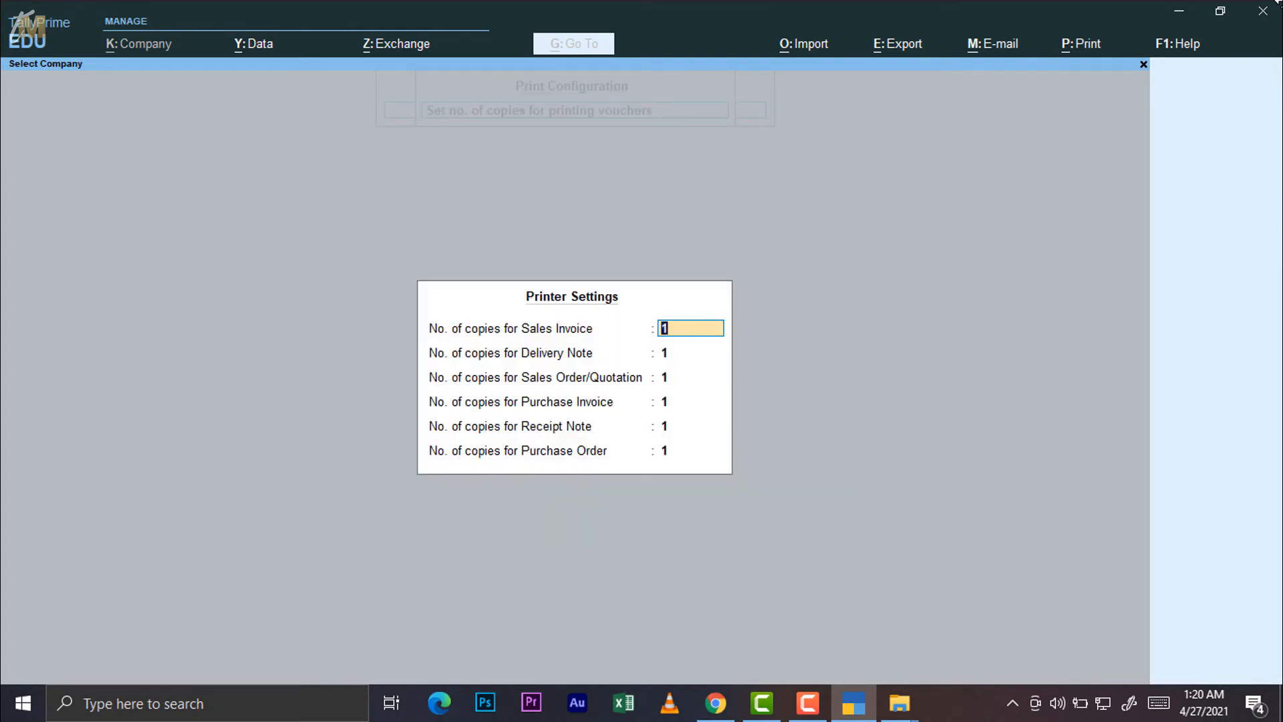
key(Return)
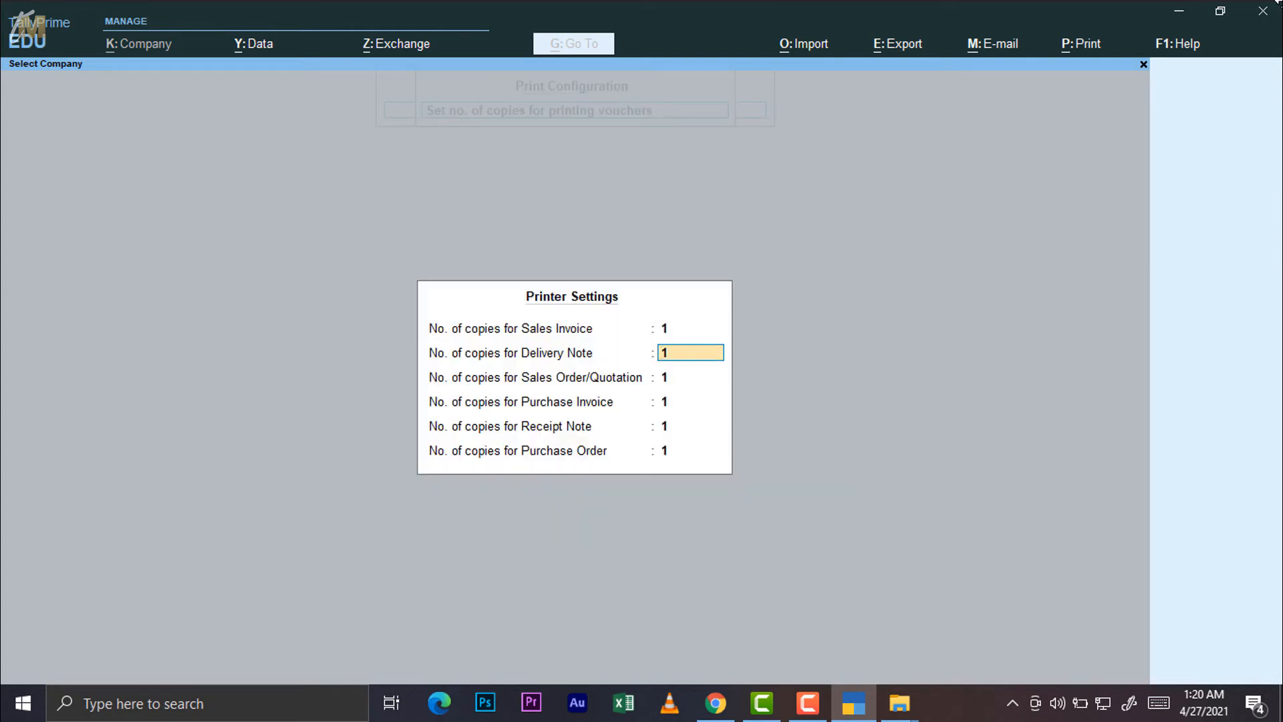
key(Return)
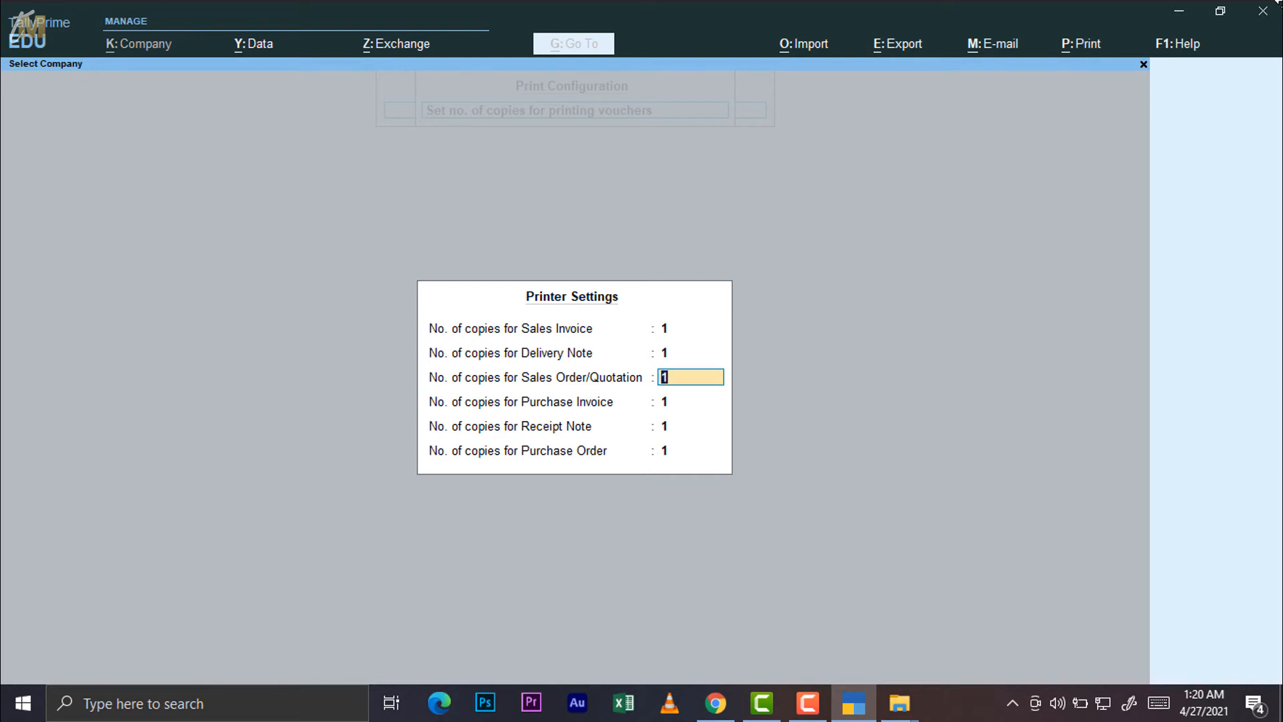
key(Return)
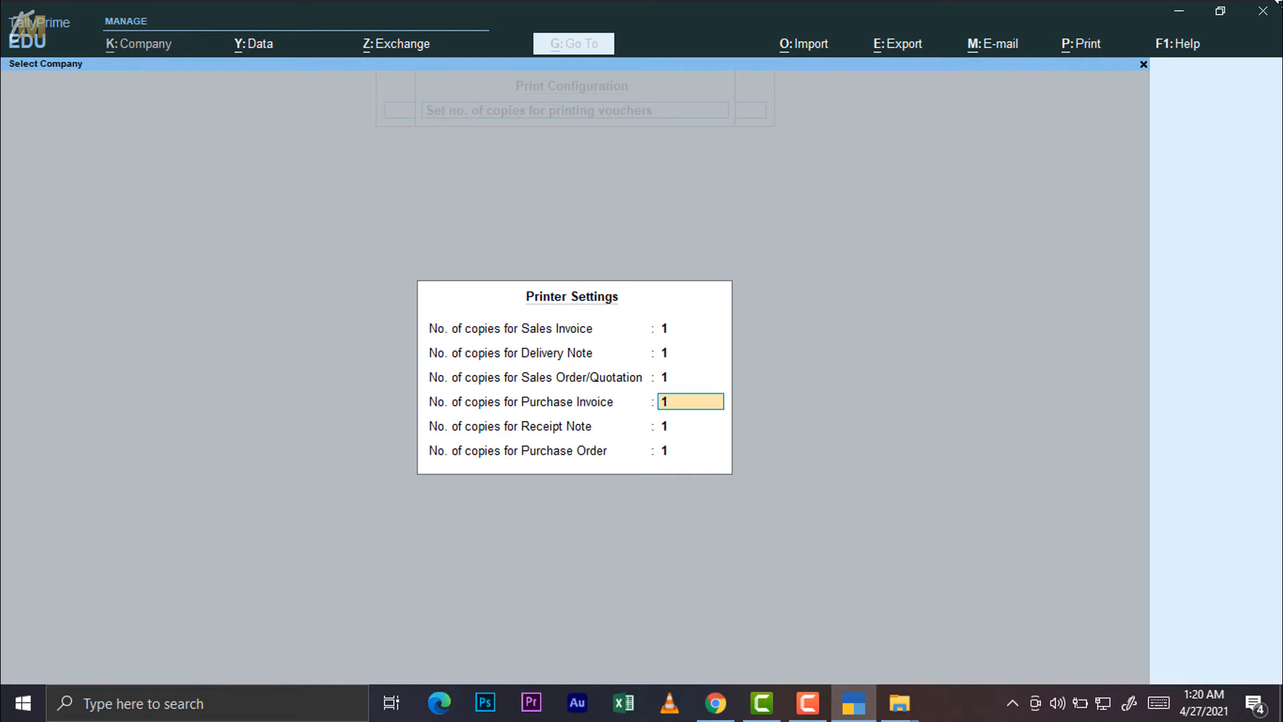
key(Escape)
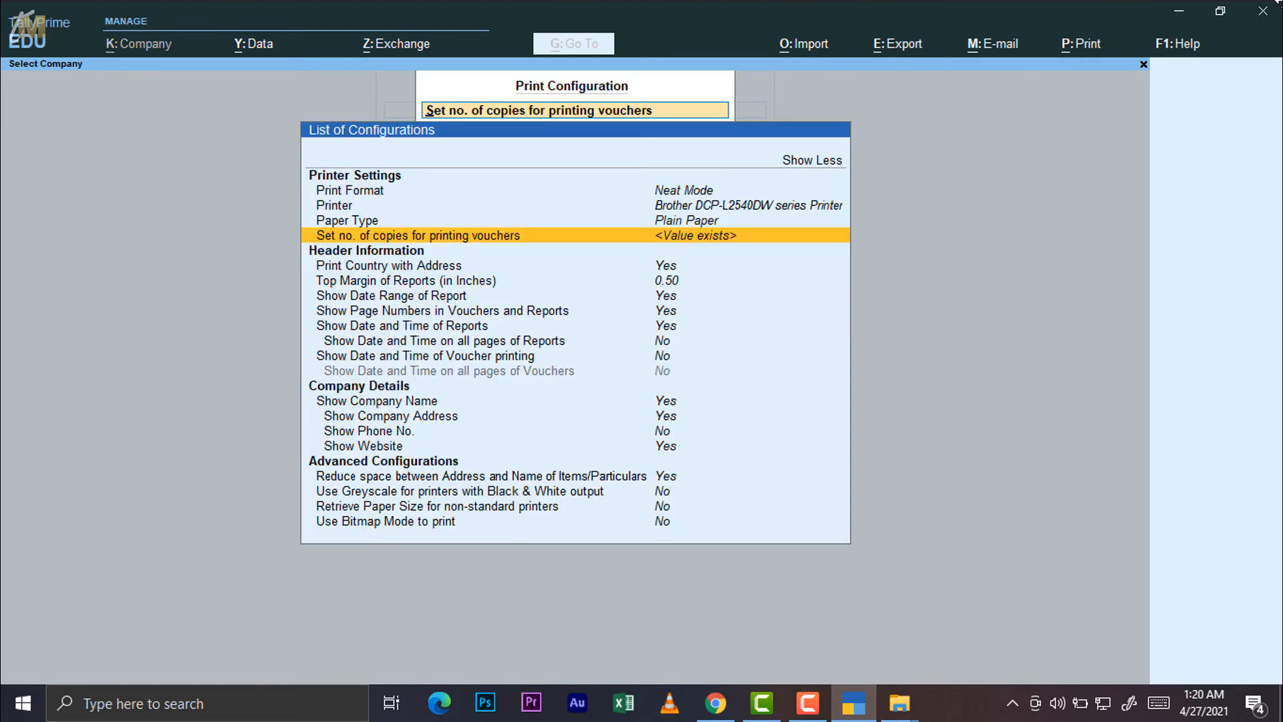
key(Down)
key(Down)
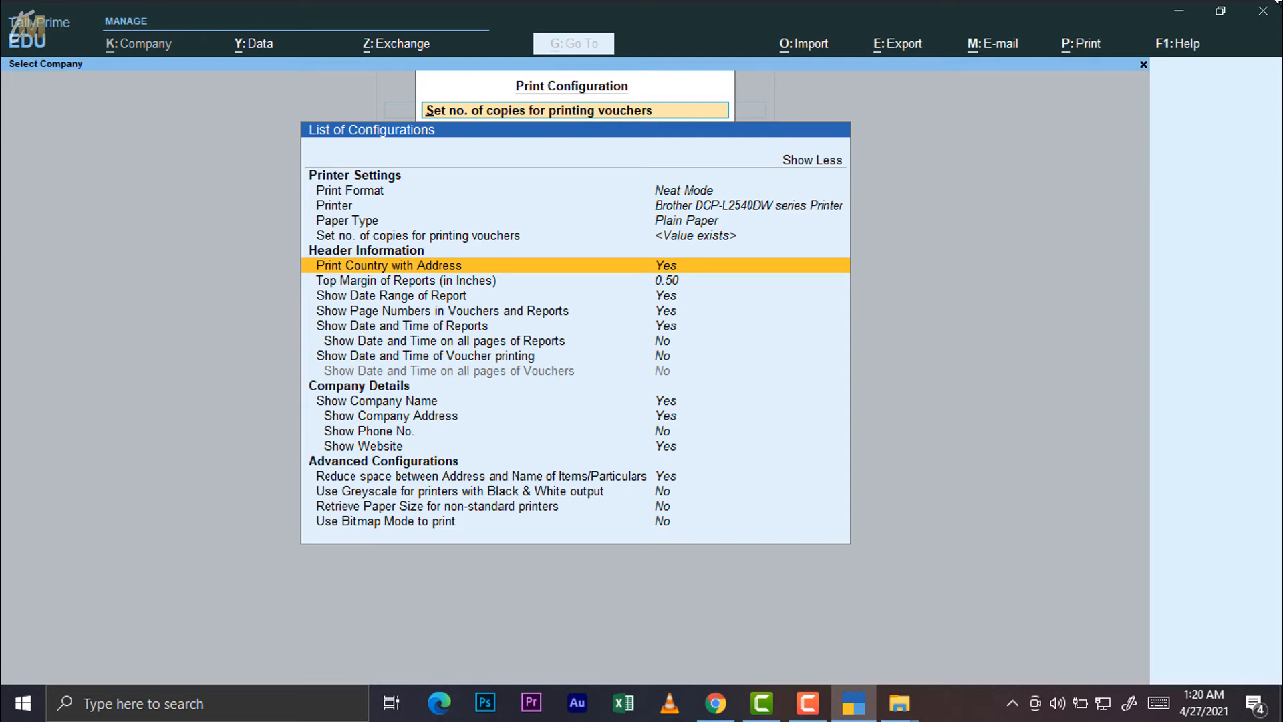
key(Down)
key(Down)
key(Down)
key(Down)
key(Down)
key(Down)
key(Down)
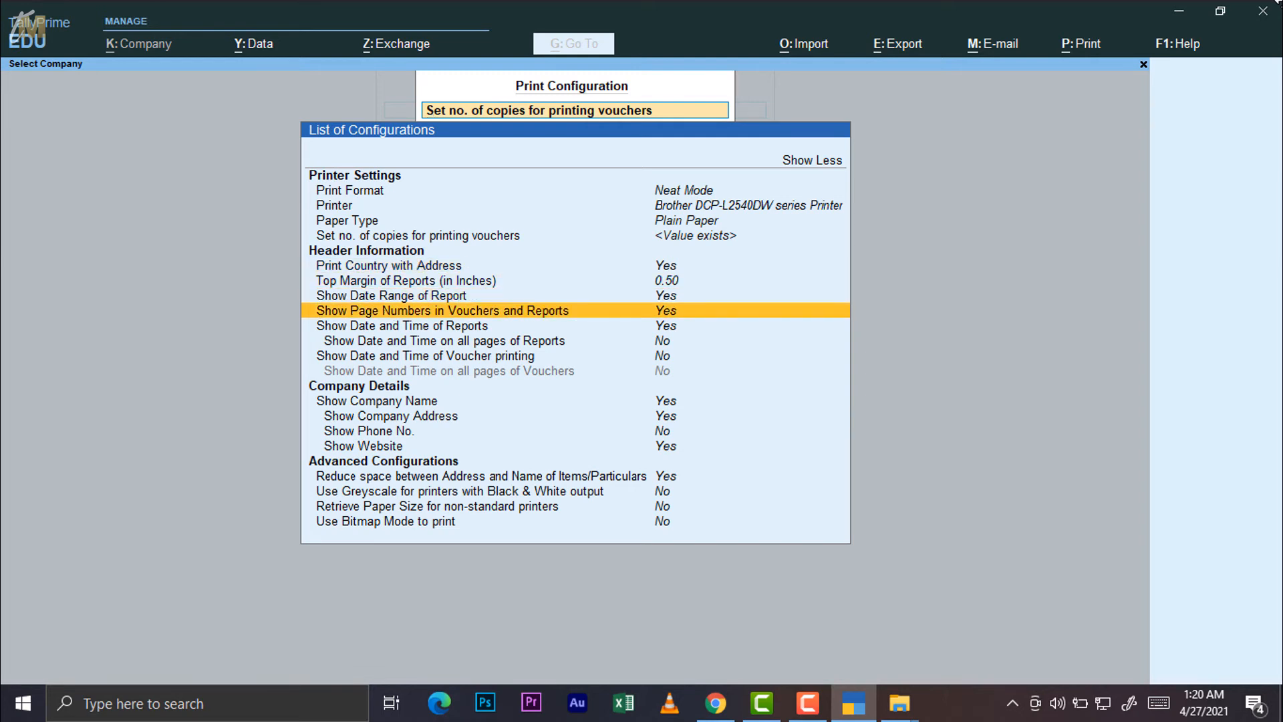
key(Down)
key(Down)
key(Down)
key(Down)
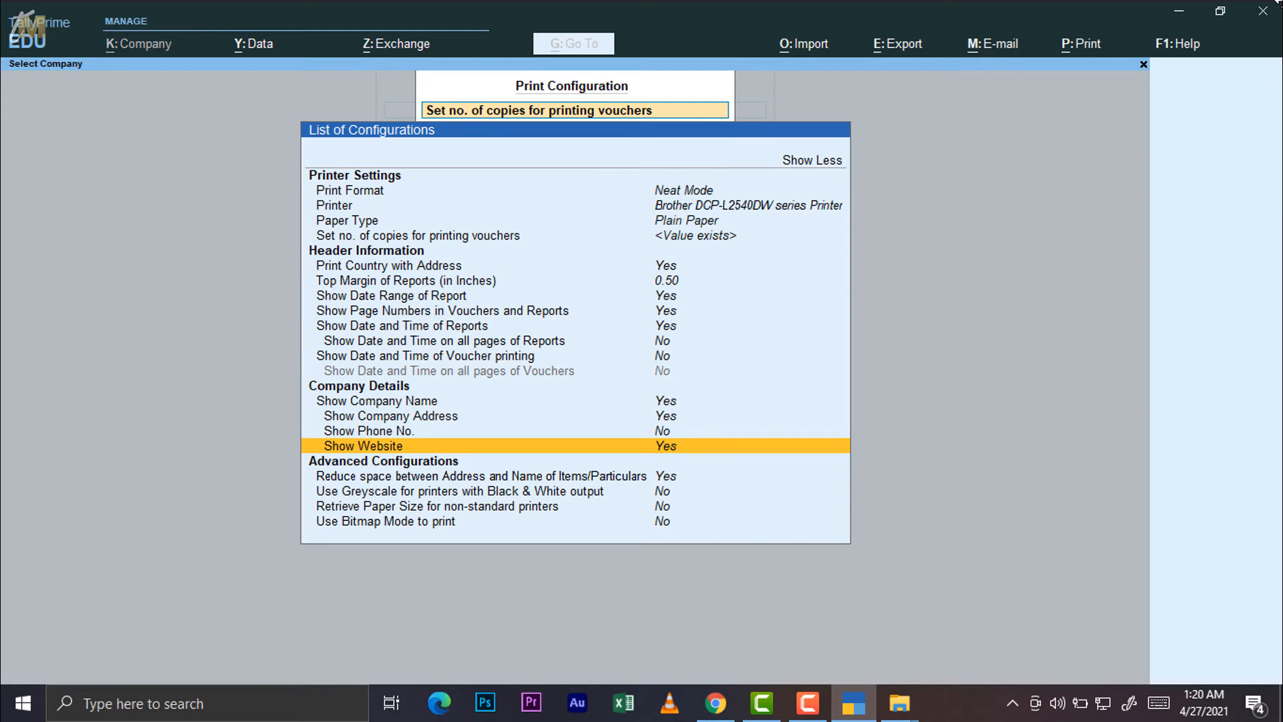
key(Down)
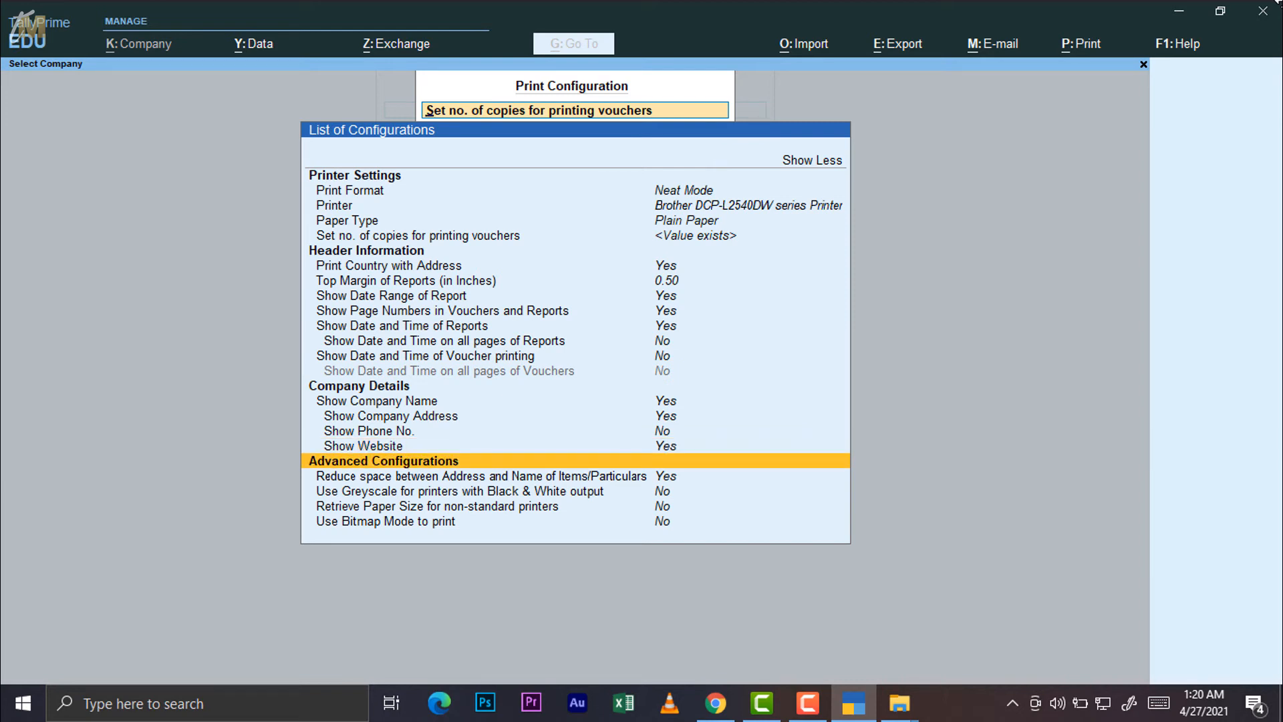
key(Down)
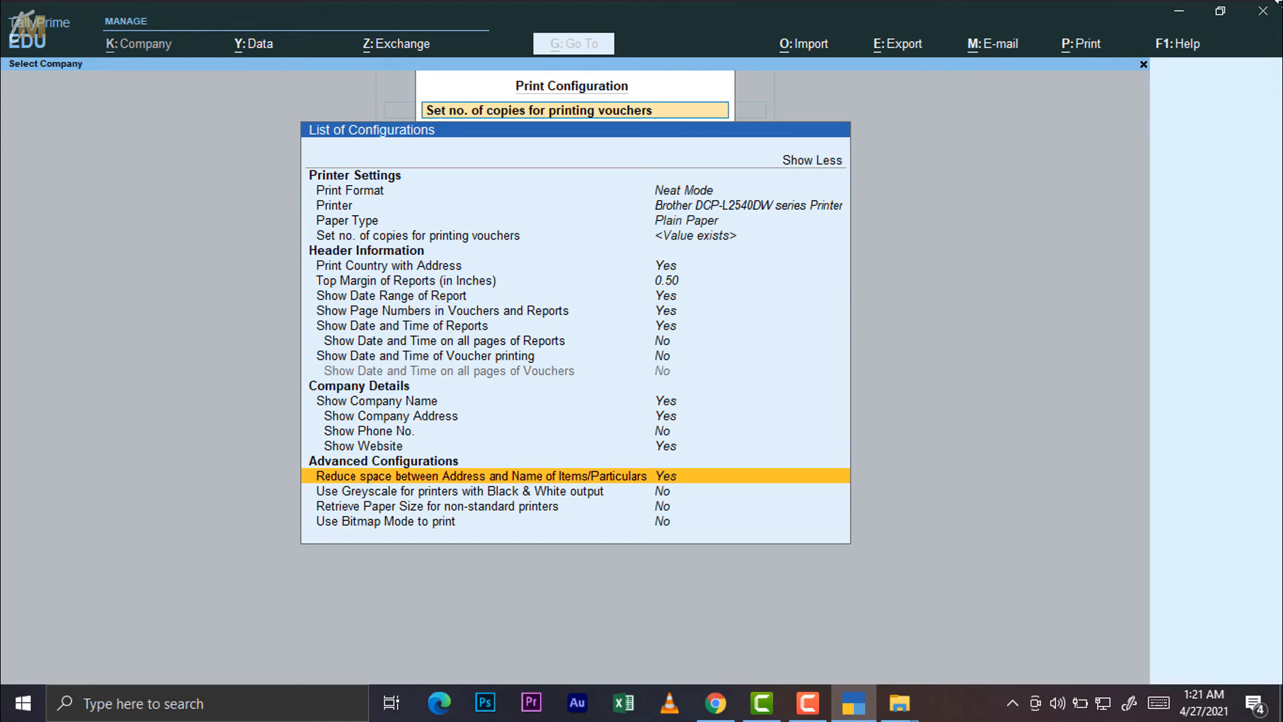
Turn Use Greyscale to Yes and back to No, after dismissing a stray-key error
key(Down)
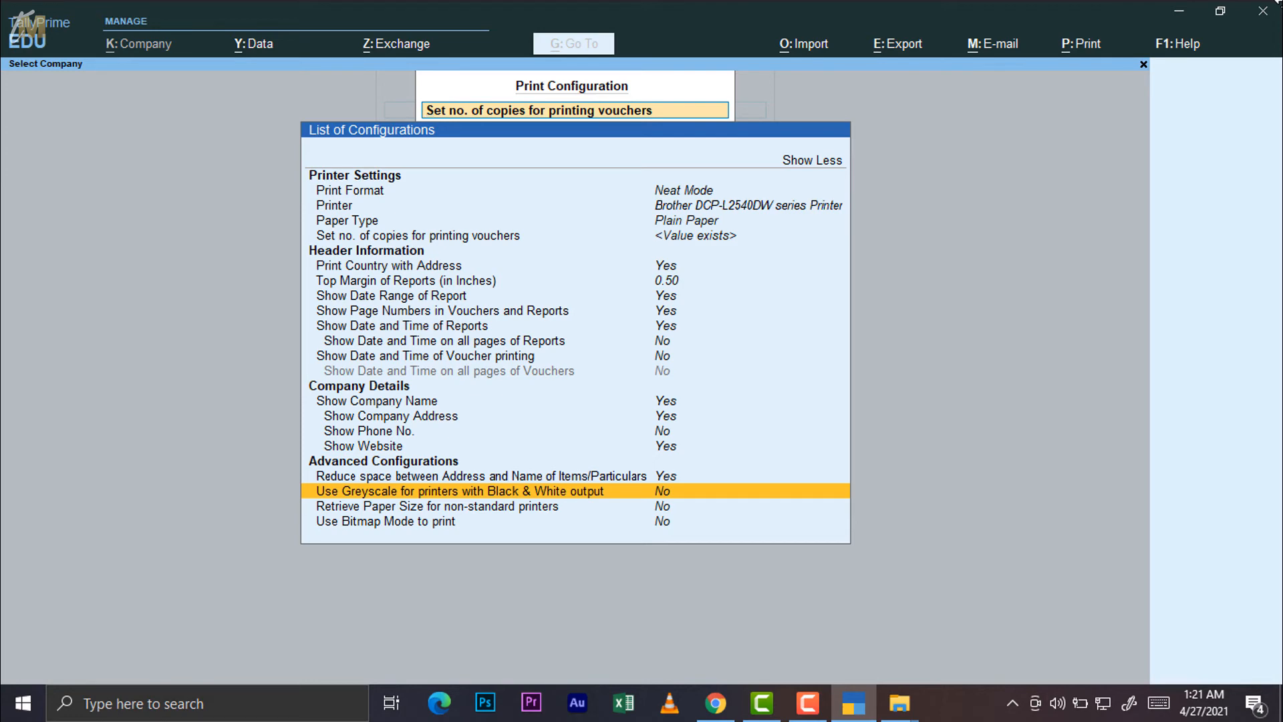
key(y)
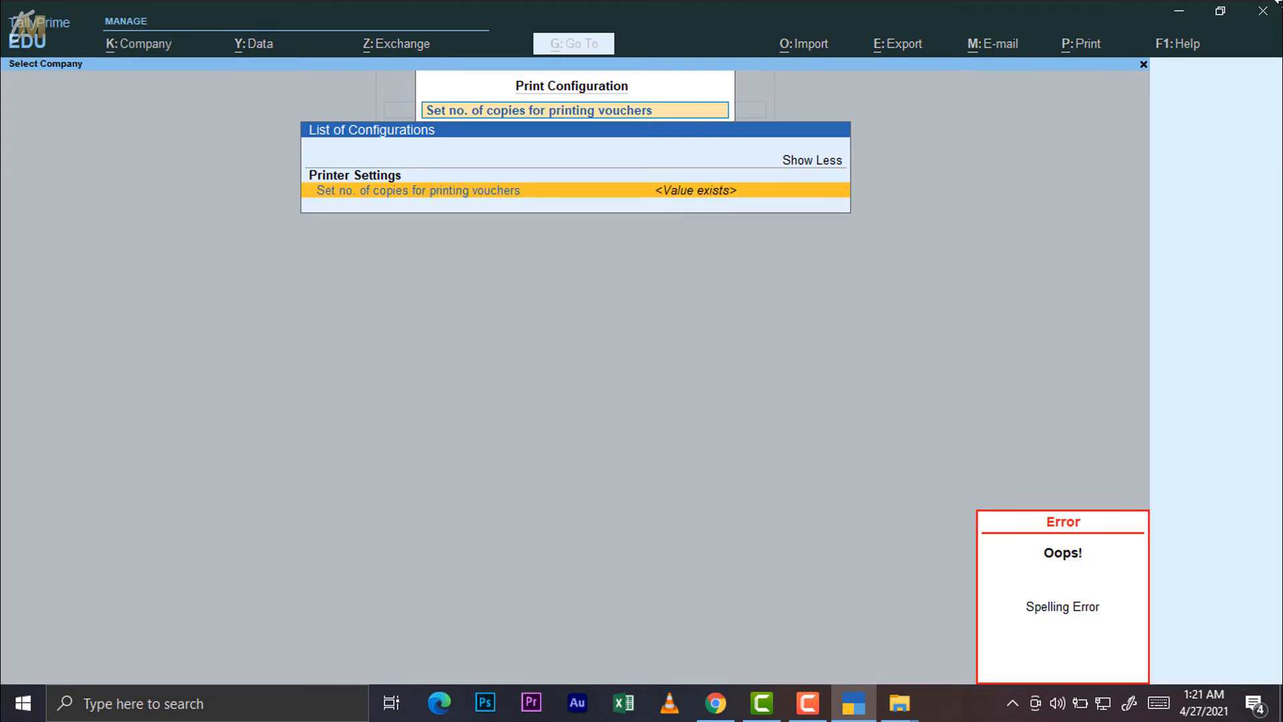
key(Escape)
key(Escape)
key(Down)
key(Down)
key(Down)
key(Down)
key(Down)
key(Down)
key(Down)
key(Down)
key(Down)
key(Down)
key(Down)
key(Down)
key(Down)
key(Down)
key(Down)
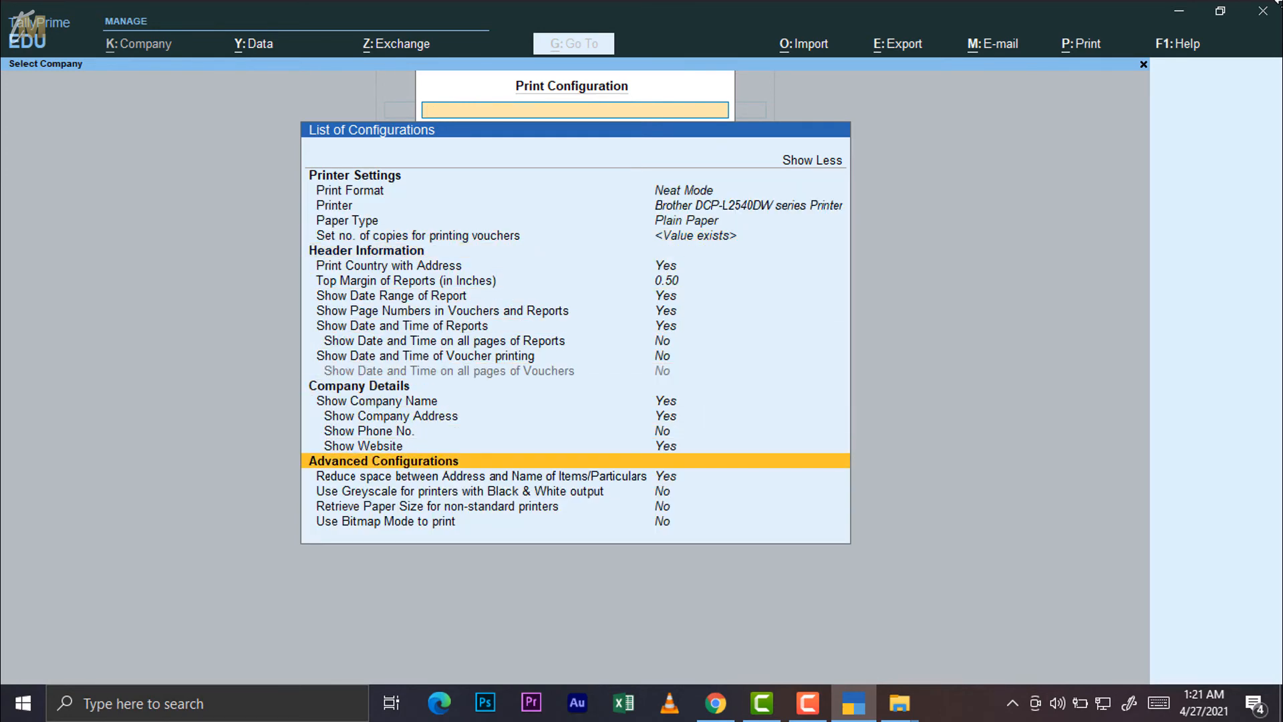
key(Down)
key(Down)
key(Return)
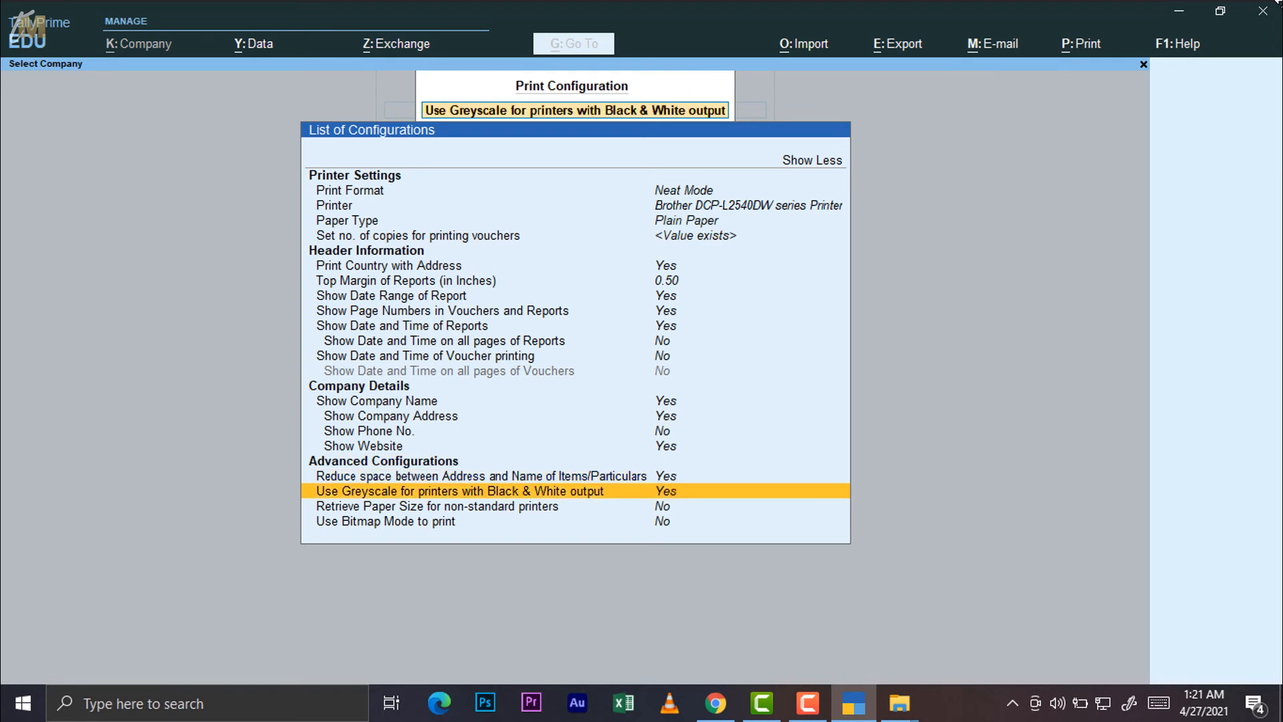
key(Return)
Step past paper size and bitmap options, view Import and Export Configuration, then back out
key(Down)
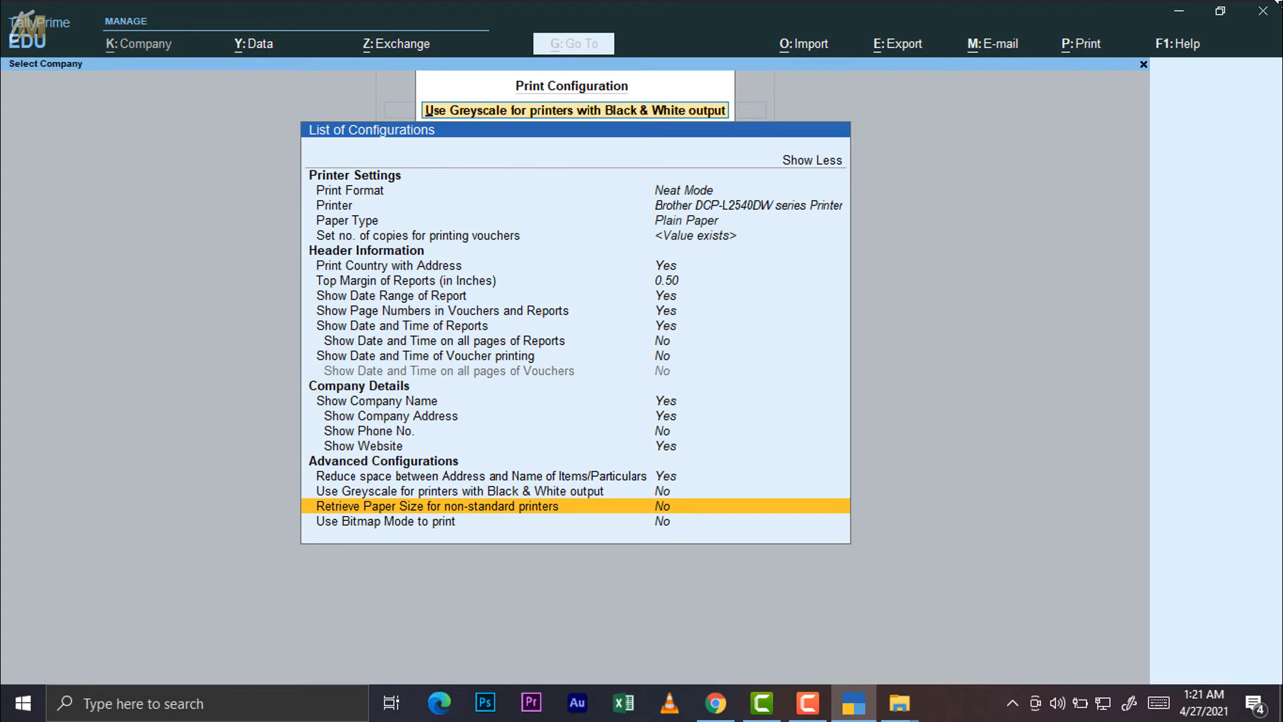
key(Down)
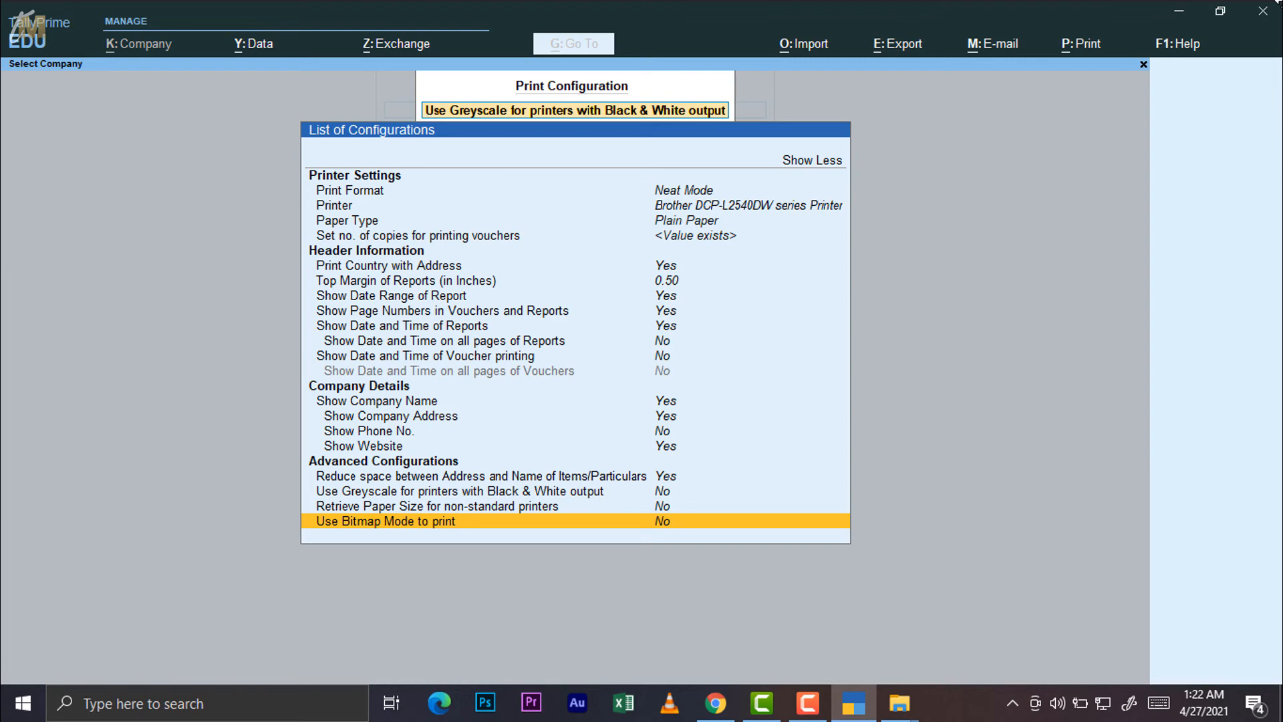
key(Escape)
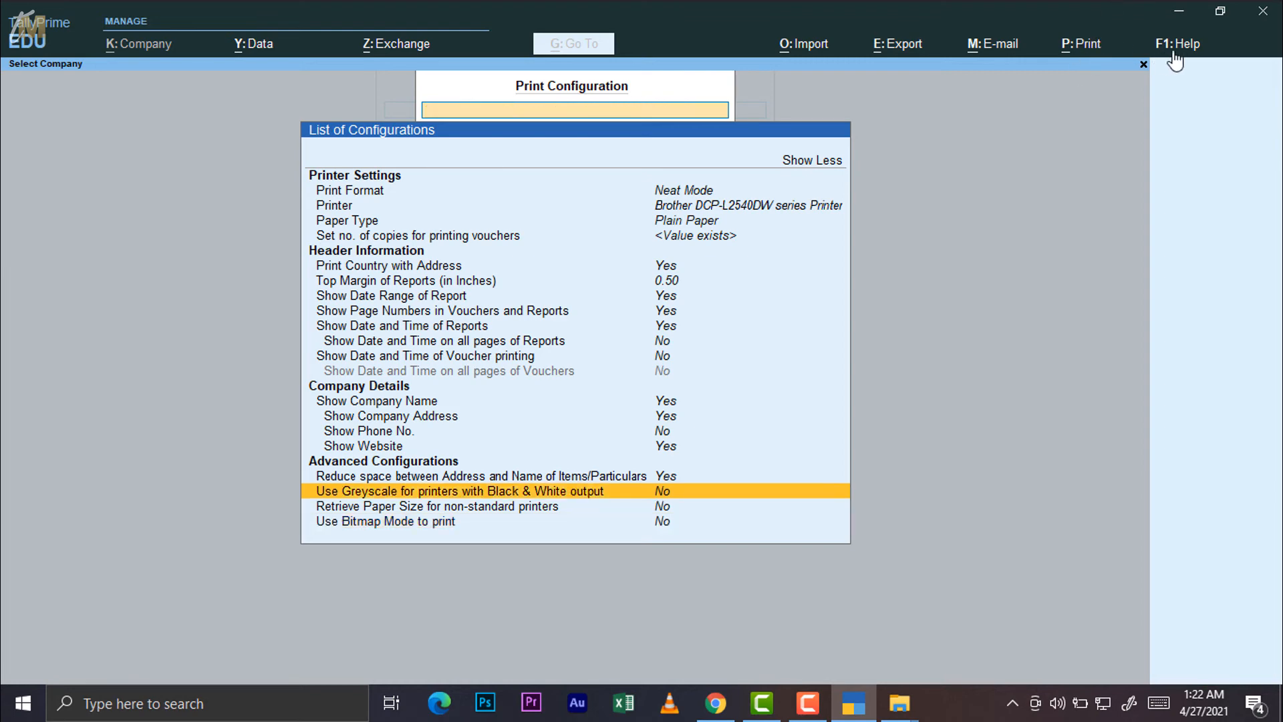
key(alt+o)
key(alt+e)
key(alt+o)
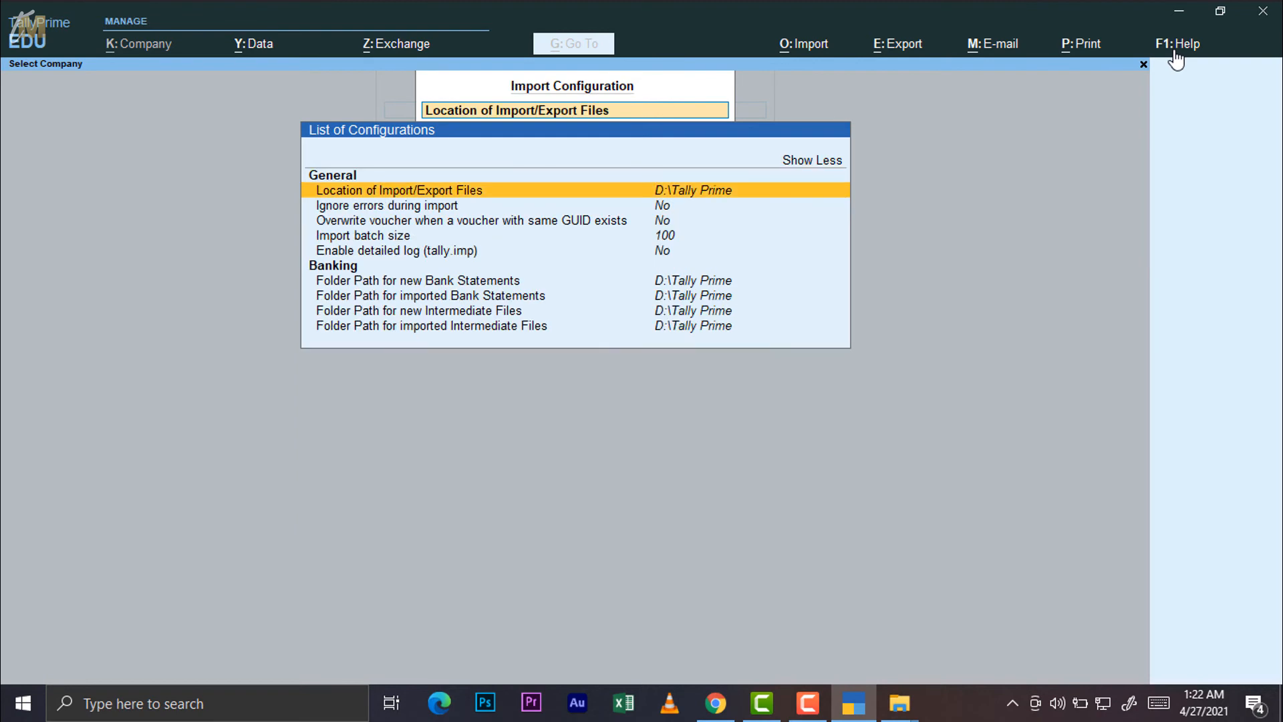
key(Escape)
key(Escape)
key(Escape)
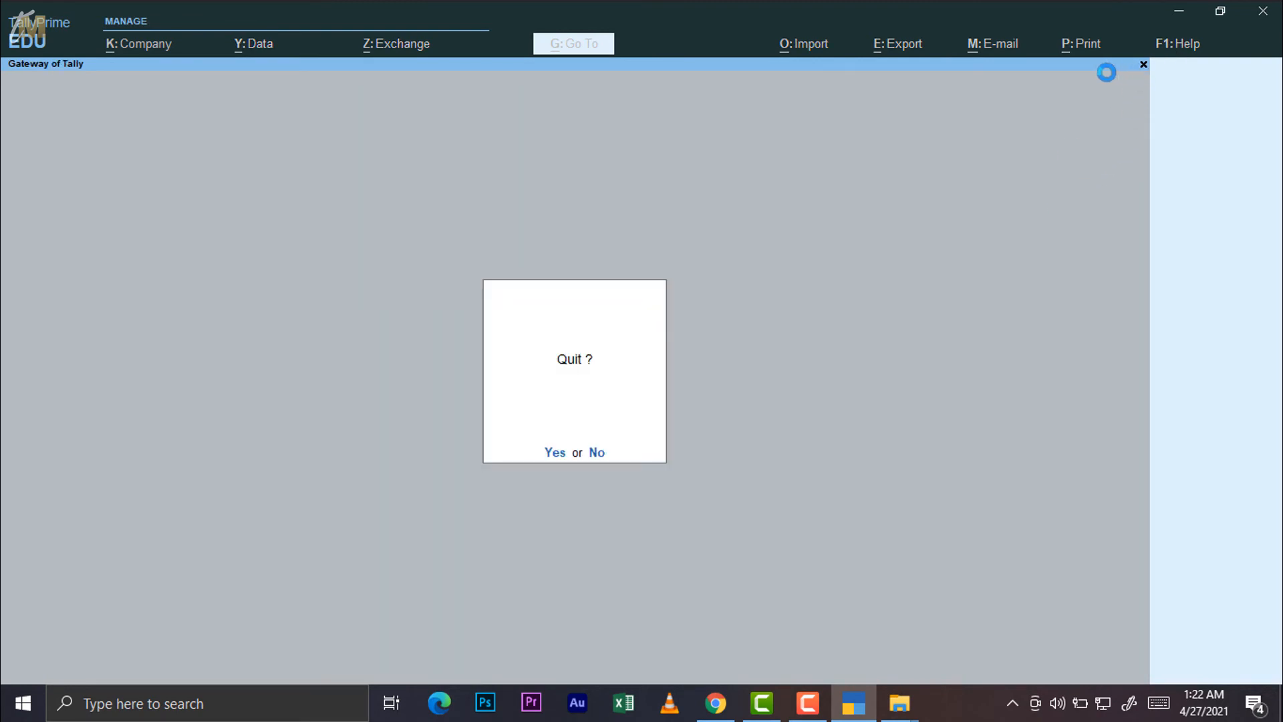
Answer No at the Quit prompt and open the F1: Help options on Select Company
text(nn)
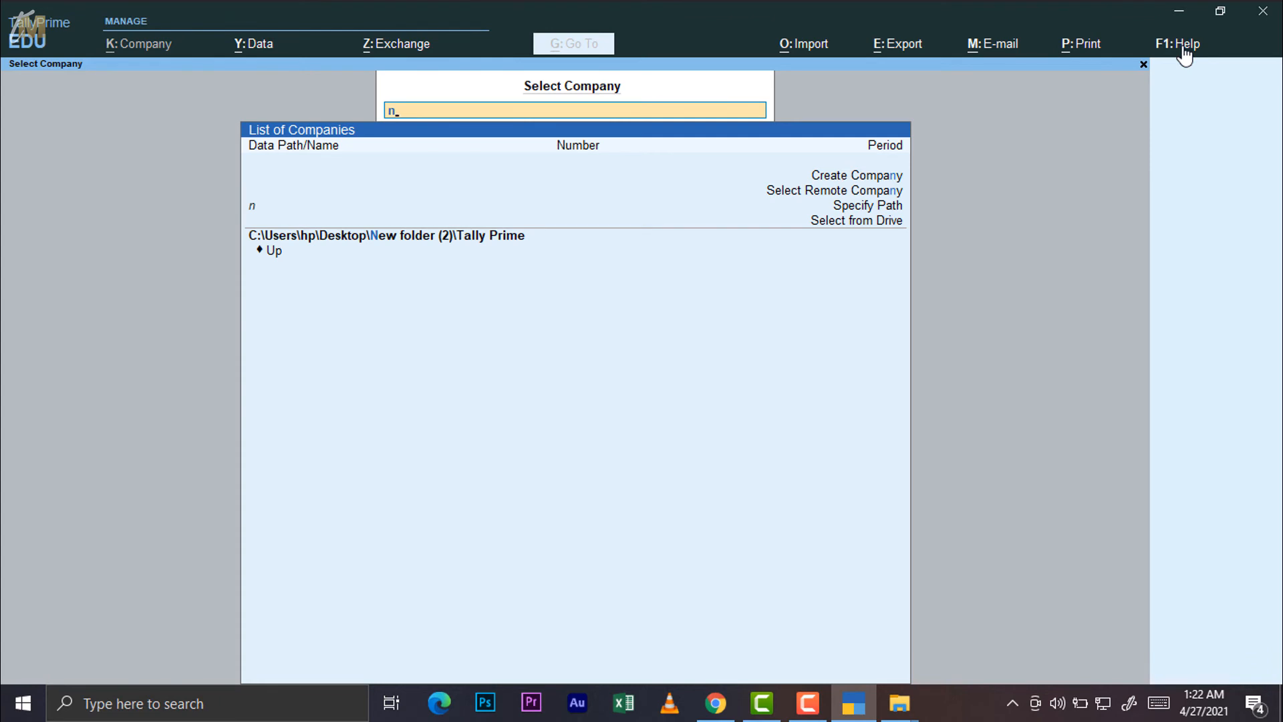
click(1183, 45)
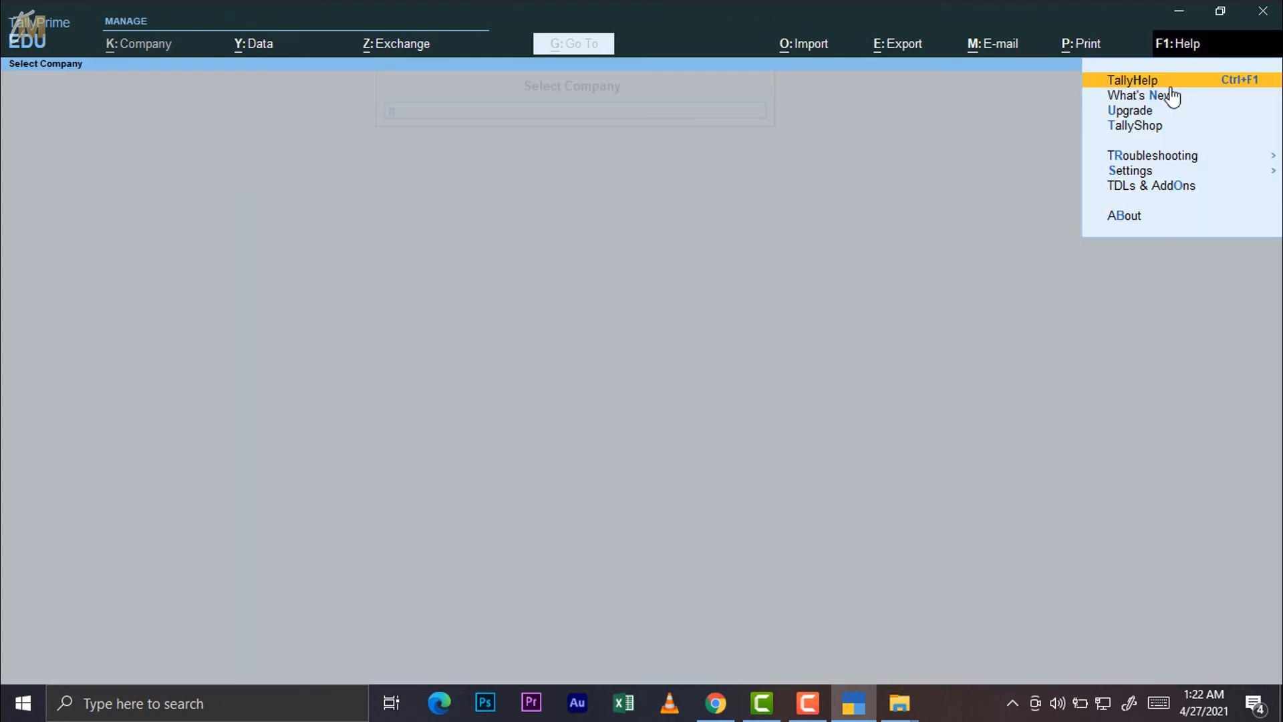
Open the TallyHelp website on the 'Set Up Your Company' article
click(1135, 83)
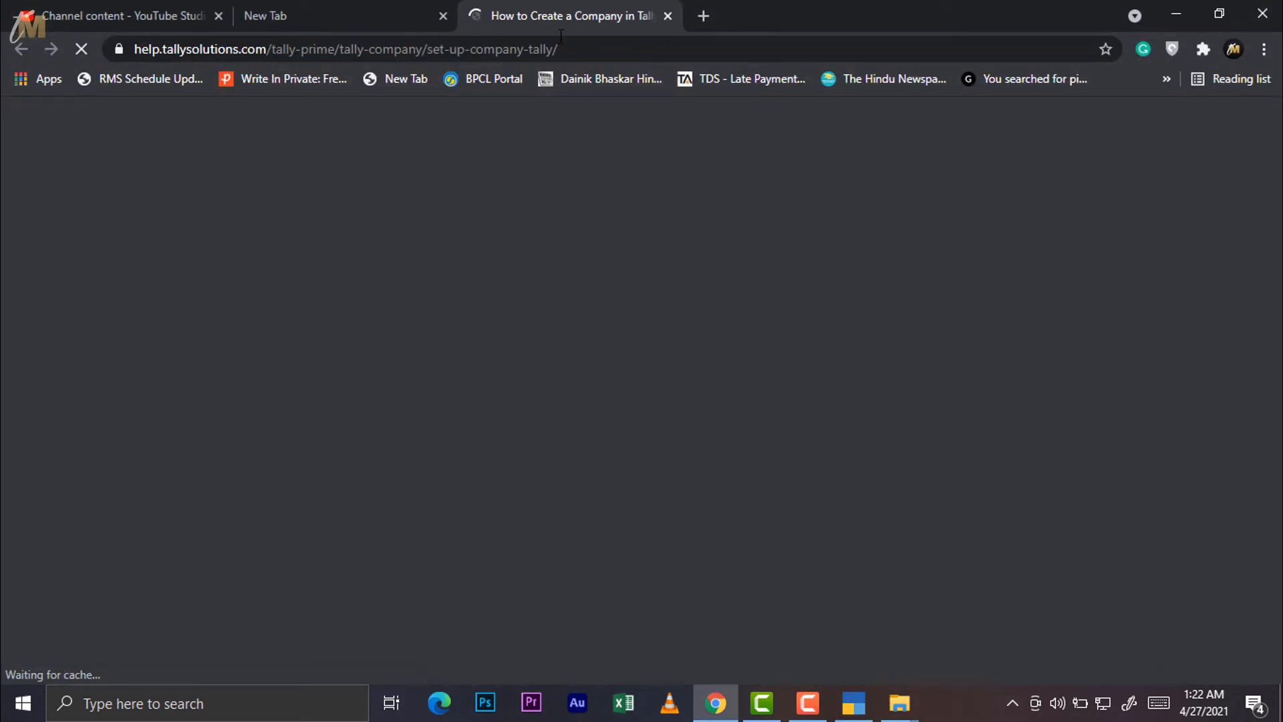
scroll(640, 426, down, 10)
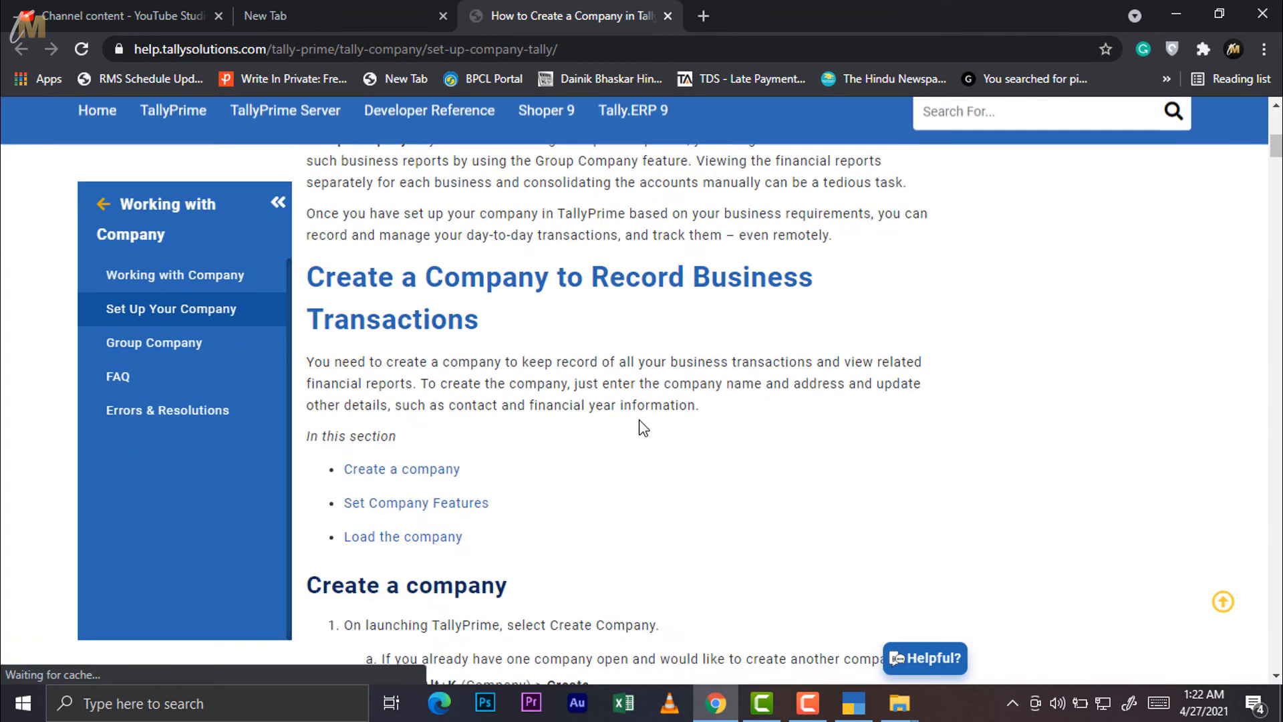
scroll(641, 422, up, 8)
Search the help site for 'sales', replacing the stray letters first typed
click(1020, 195)
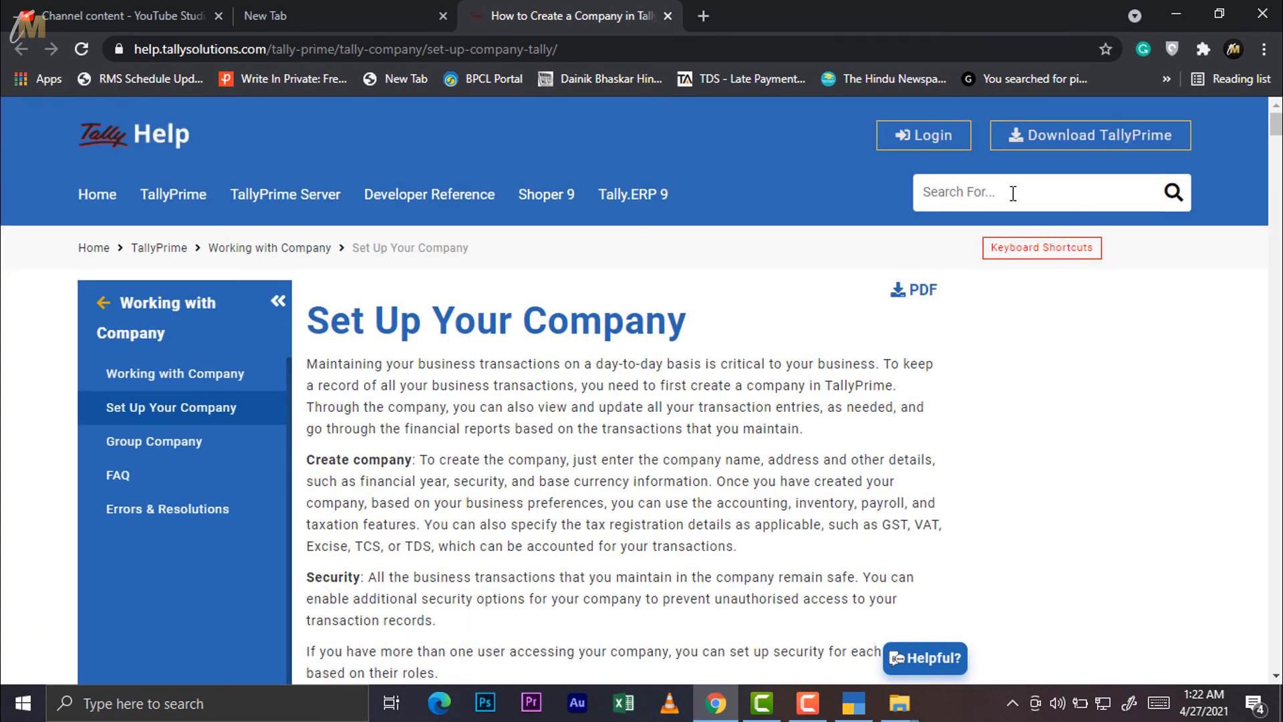
text(gdokgjldkgmdfbgjdfl)
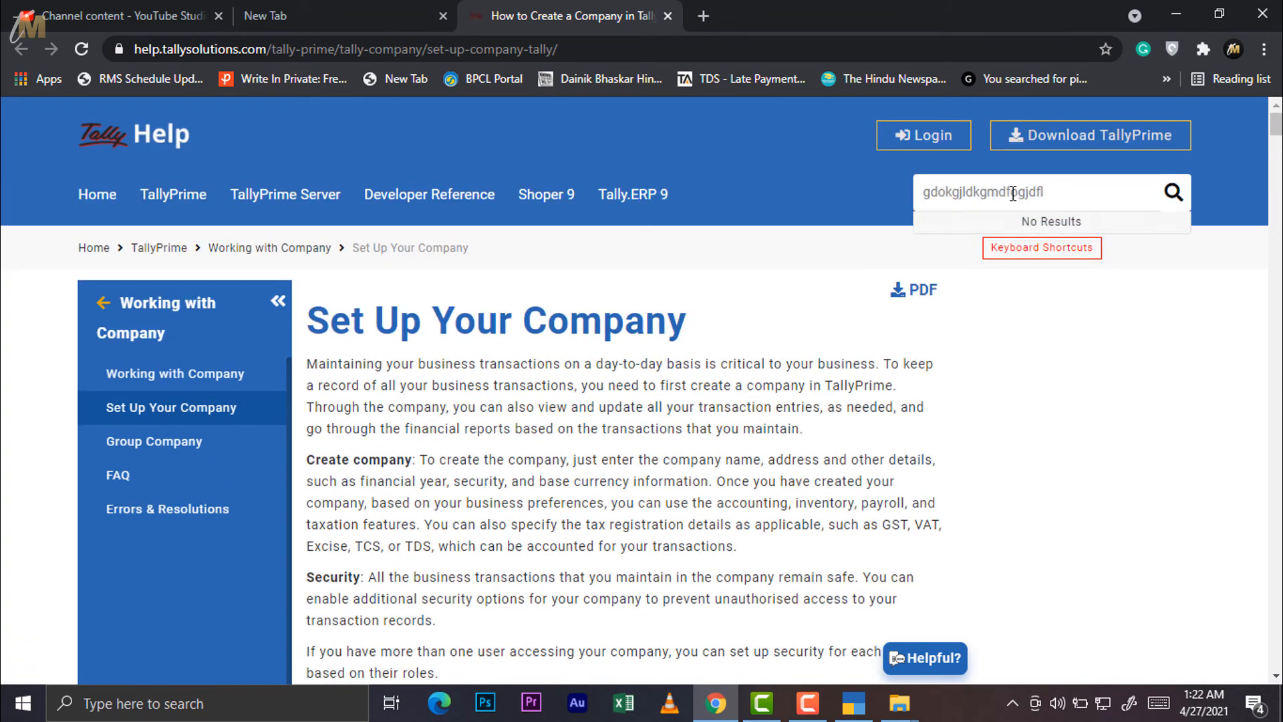
key(BackSpace)
key(BackSpace)
key(BackSpace)
key(BackSpace)
key(BackSpace)
key(BackSpace)
key(BackSpace)
key(BackSpace)
key(BackSpace)
key(BackSpace)
key(BackSpace)
key(BackSpace)
key(BackSpace)
key(BackSpace)
key(BackSpace)
key(BackSpace)
key(BackSpace)
key(BackSpace)
key(BackSpace)
text(sales)
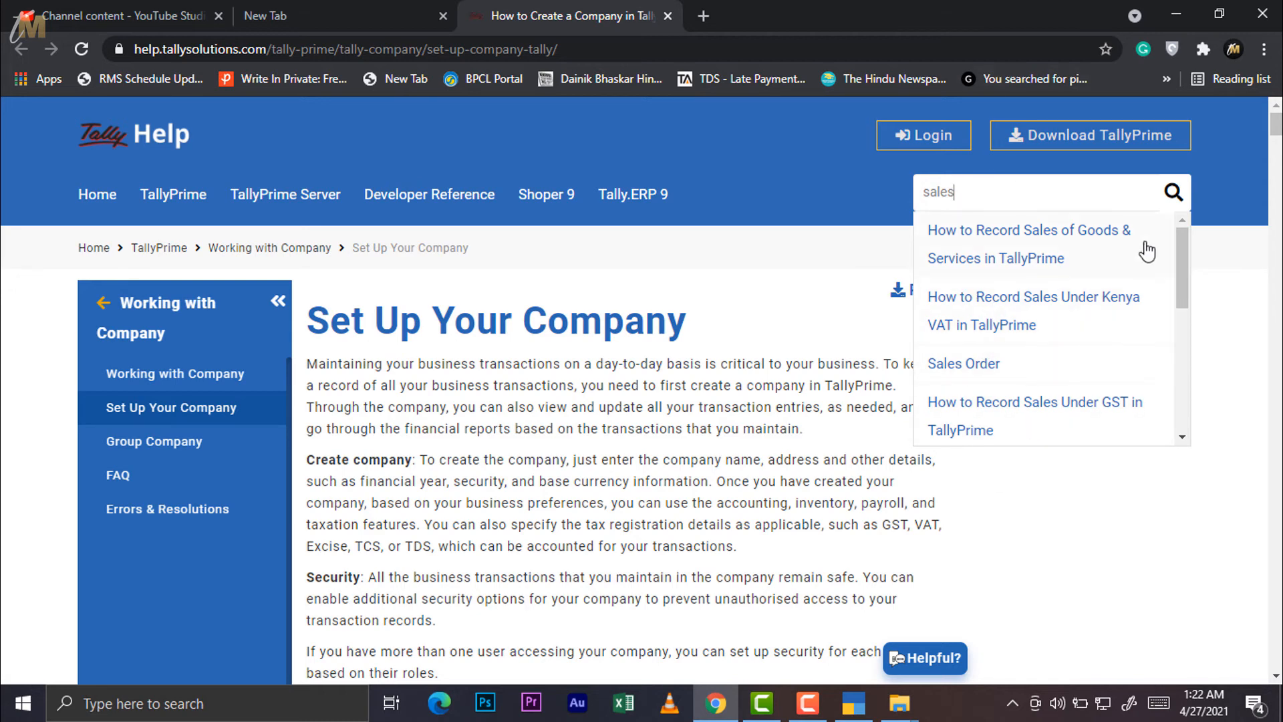
mouse_move(1183, 251)
mouse_down()
mouse_move(1177, 381)
mouse_move(1182, 257)
mouse_up()
click(1011, 628)
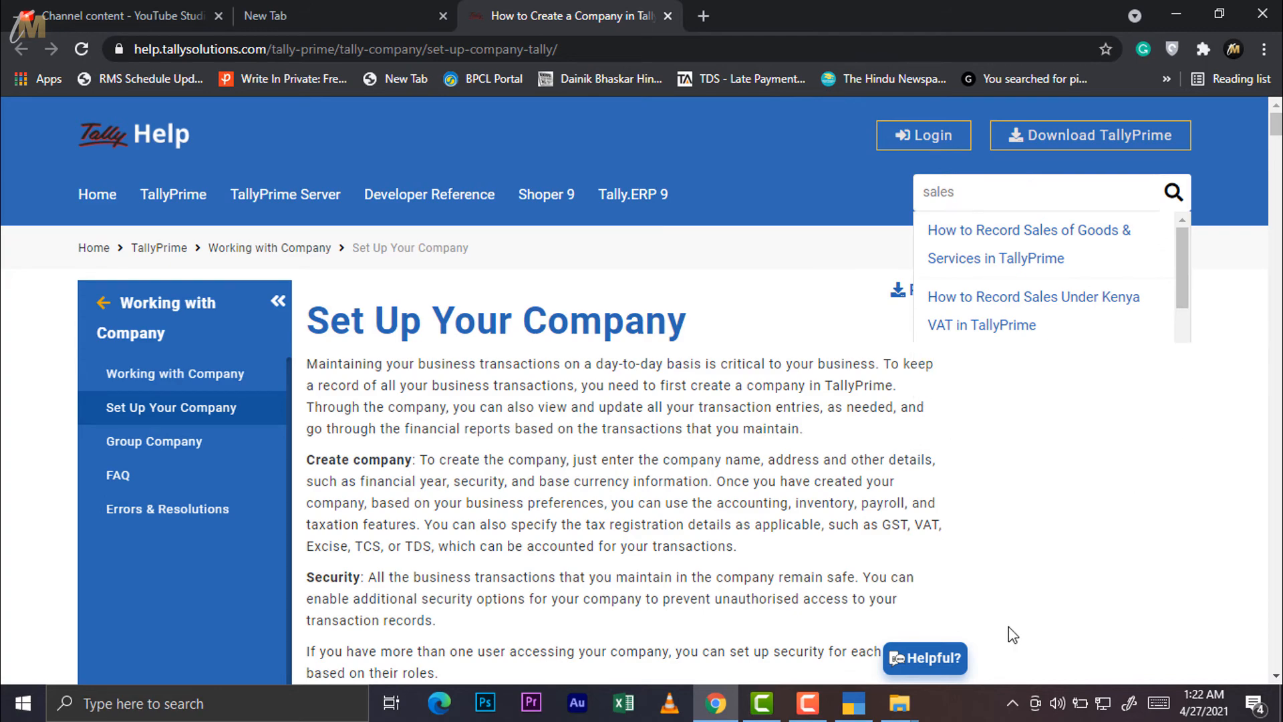
scroll(625, 466, down, 15)
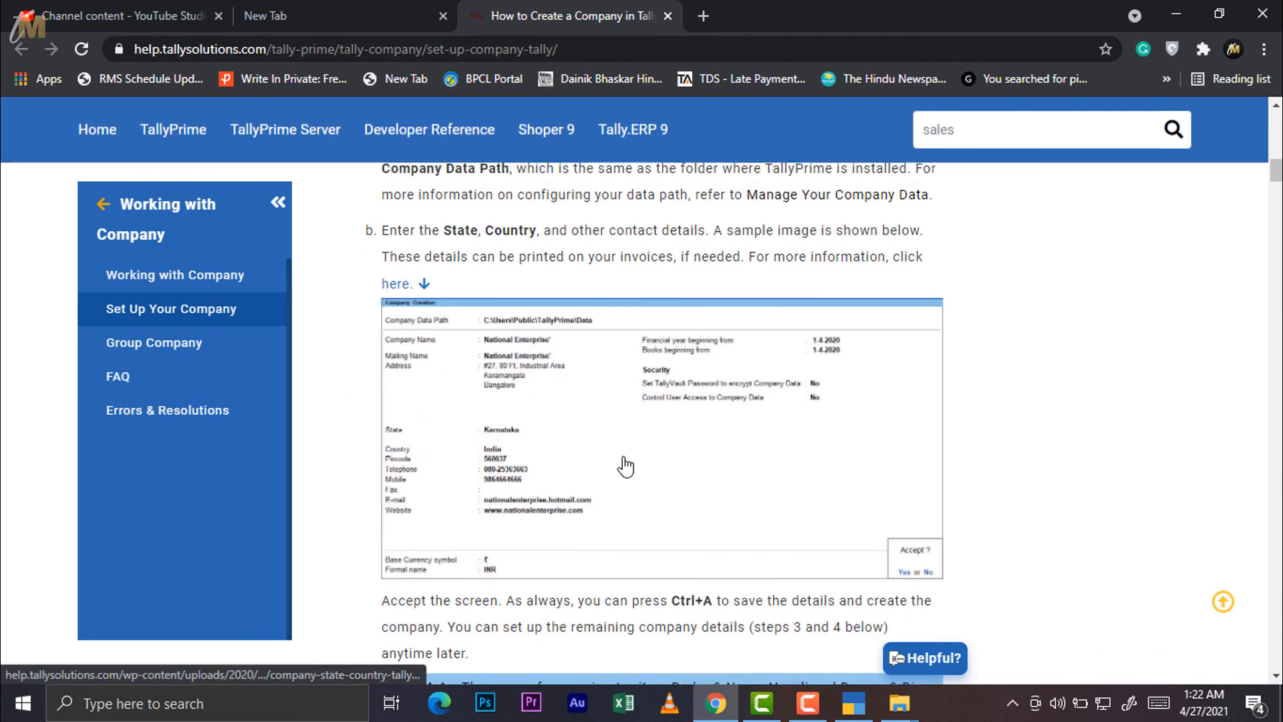
scroll(626, 466, up, 15)
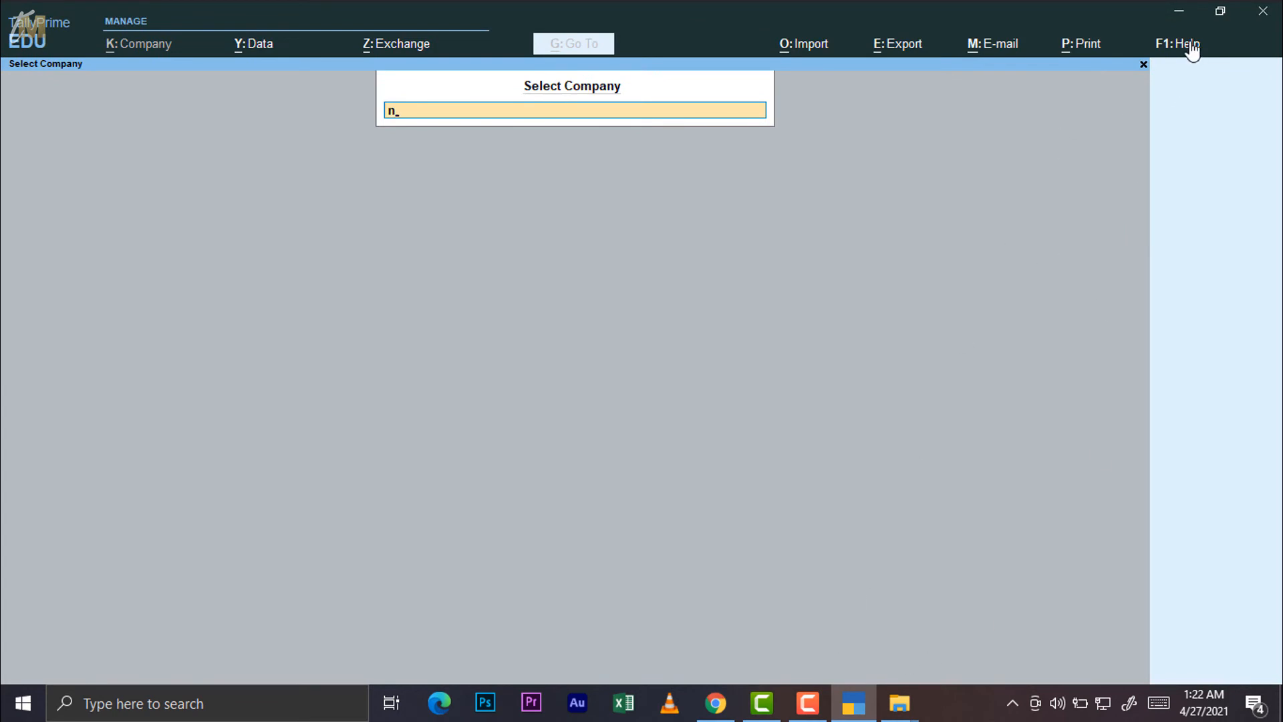
Choose What's New from F1: Help to show the Release 1.1.3 release notes
click(1192, 45)
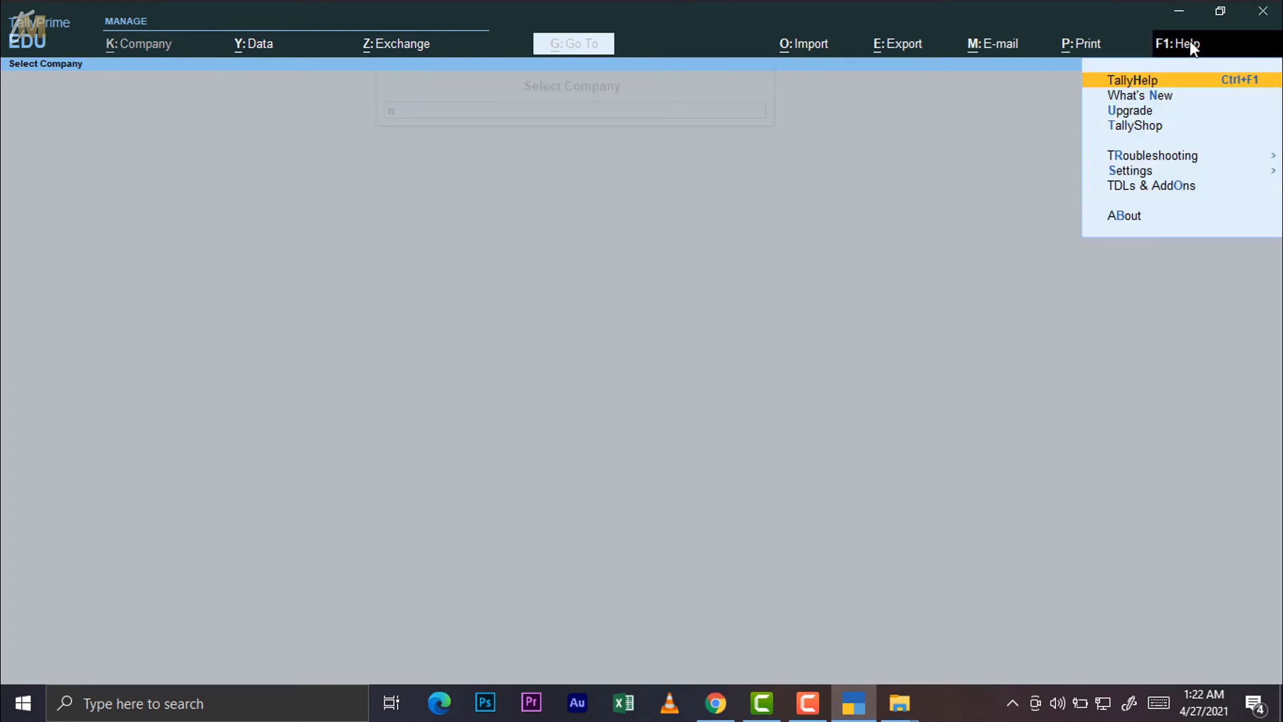
click(1149, 100)
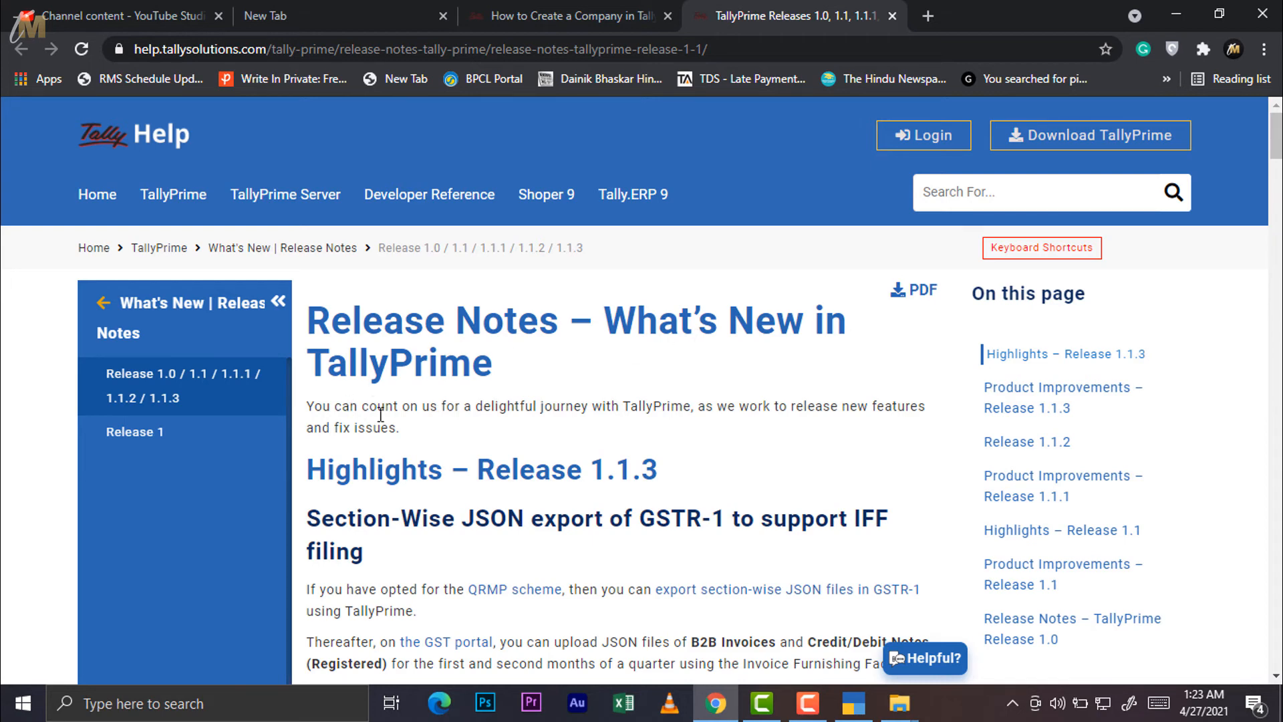
Scroll through the Release 1.1.3 Product Improvements to Display Modes and the e-Invoicing fixes
scroll(378, 415, down, 3)
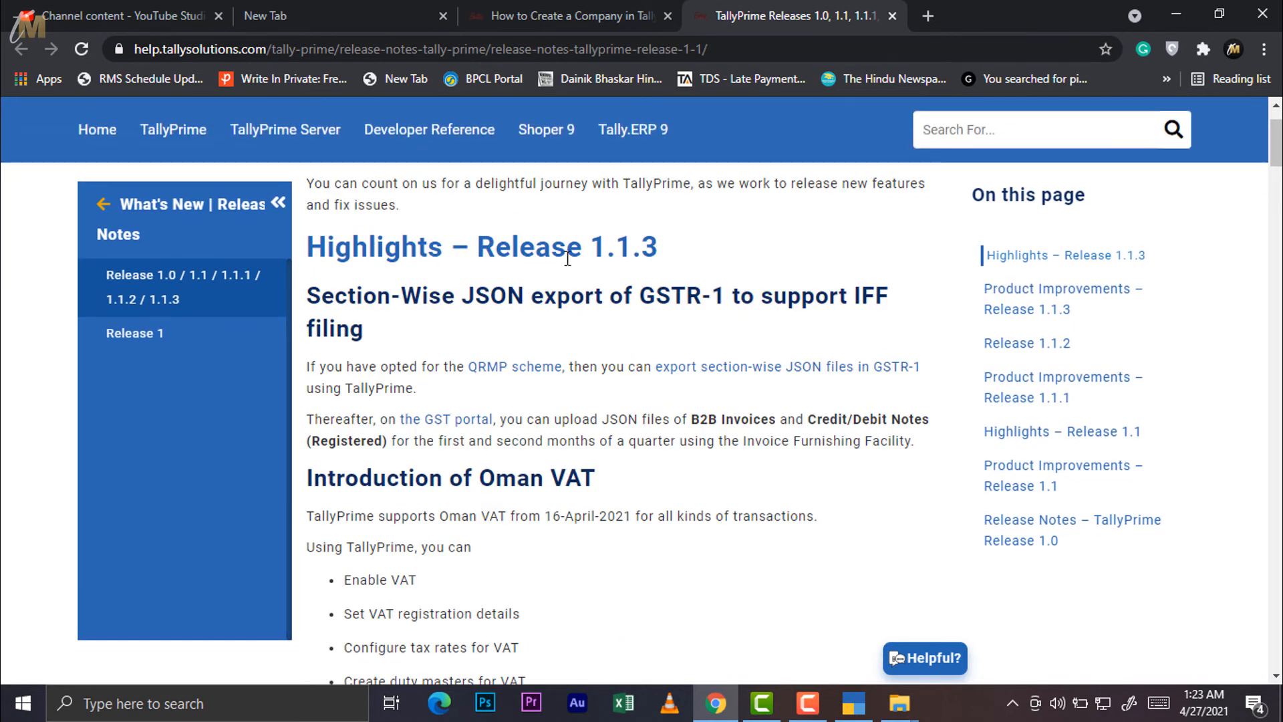
drag(602, 248, 659, 254)
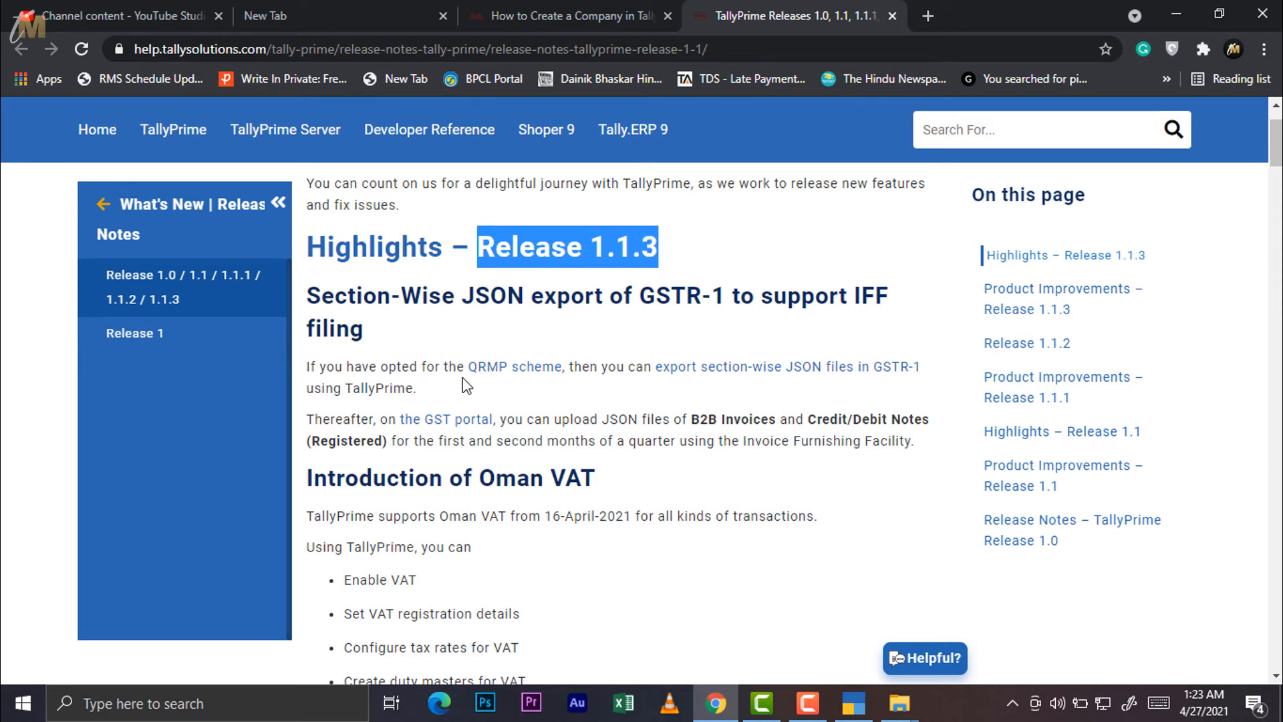
scroll(387, 446, down, 4)
scroll(387, 448, down, 8)
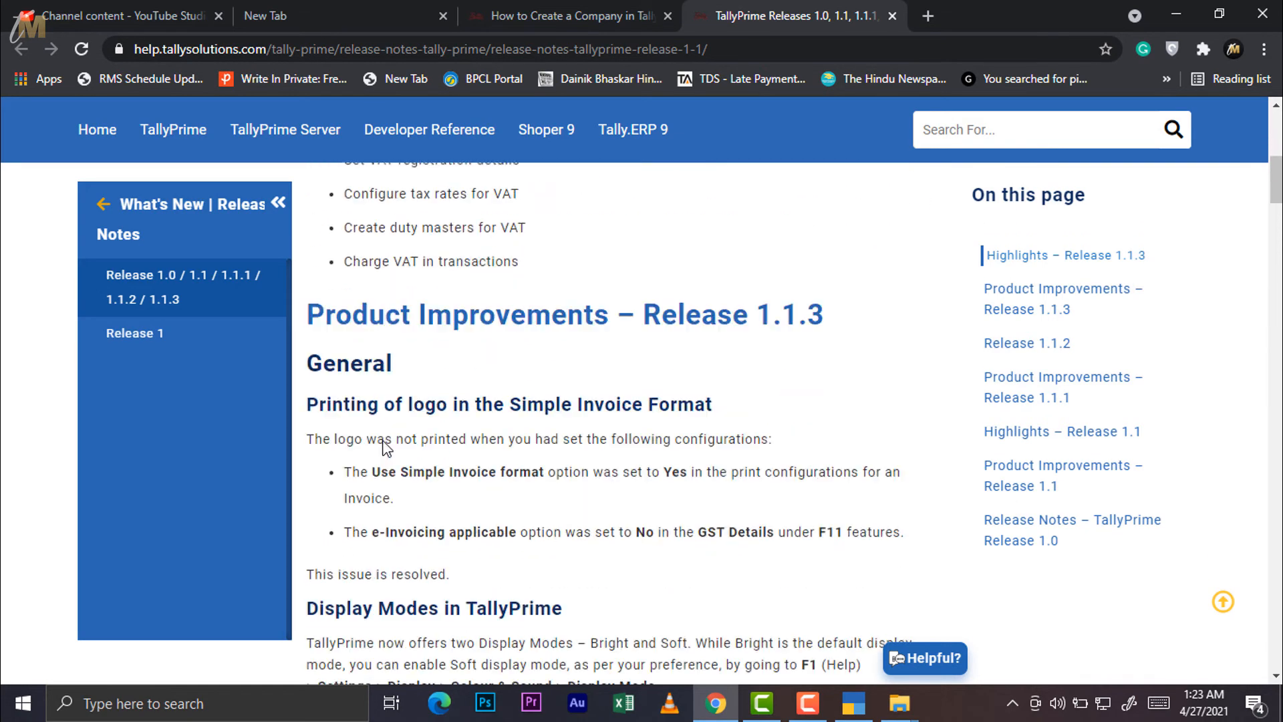
scroll(386, 453, down, 3)
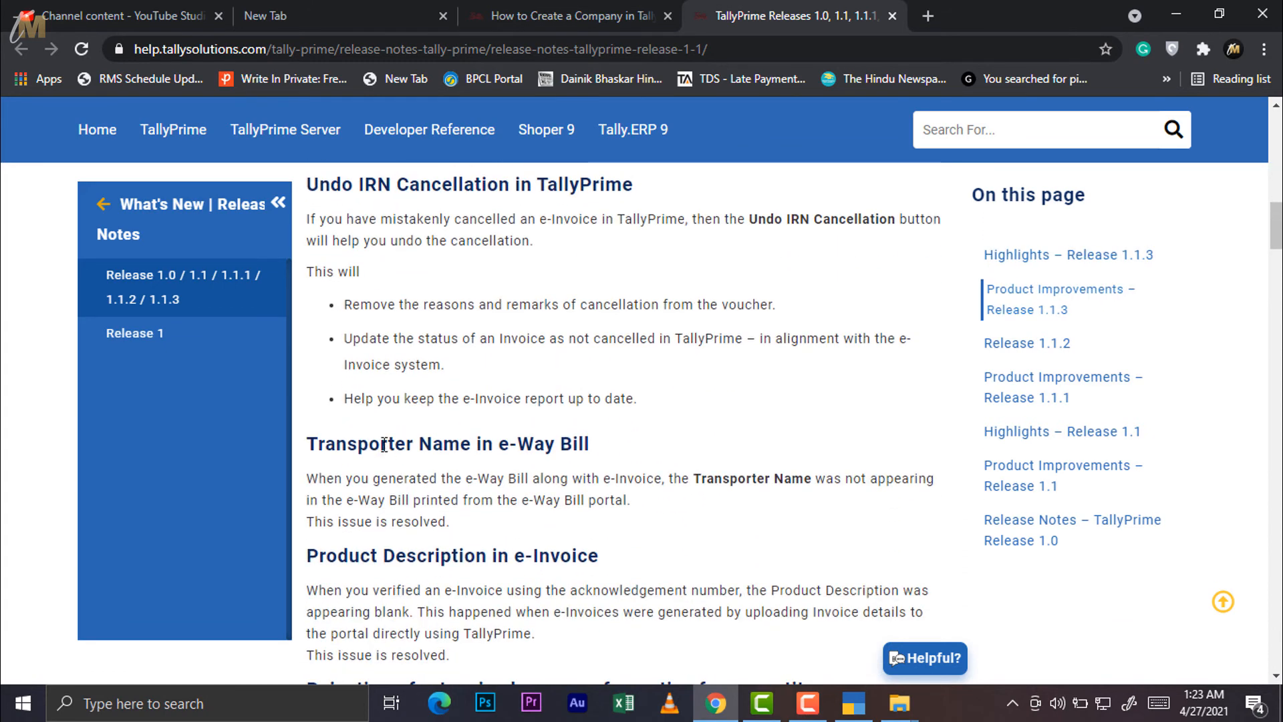
scroll(386, 453, up, 3)
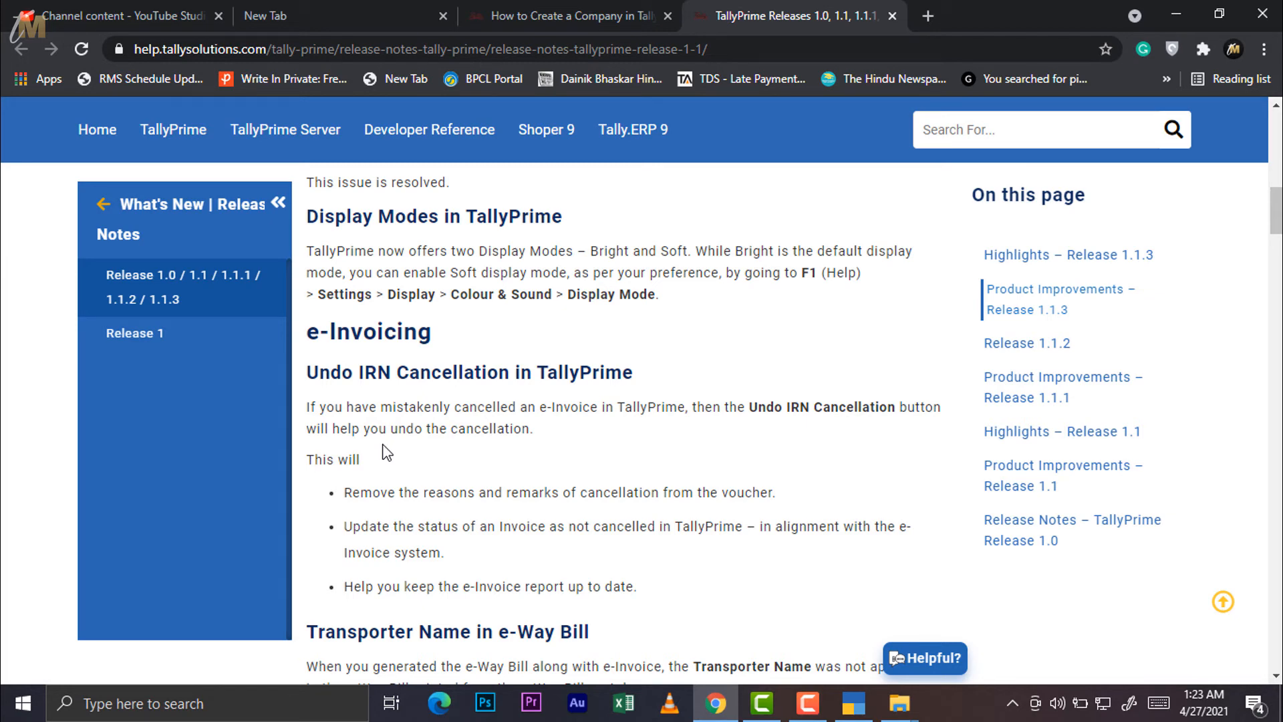
In TallyPrime, open F1: Help > Upgrade to confirm Release 1.1.3 is installed and latest
click(854, 703)
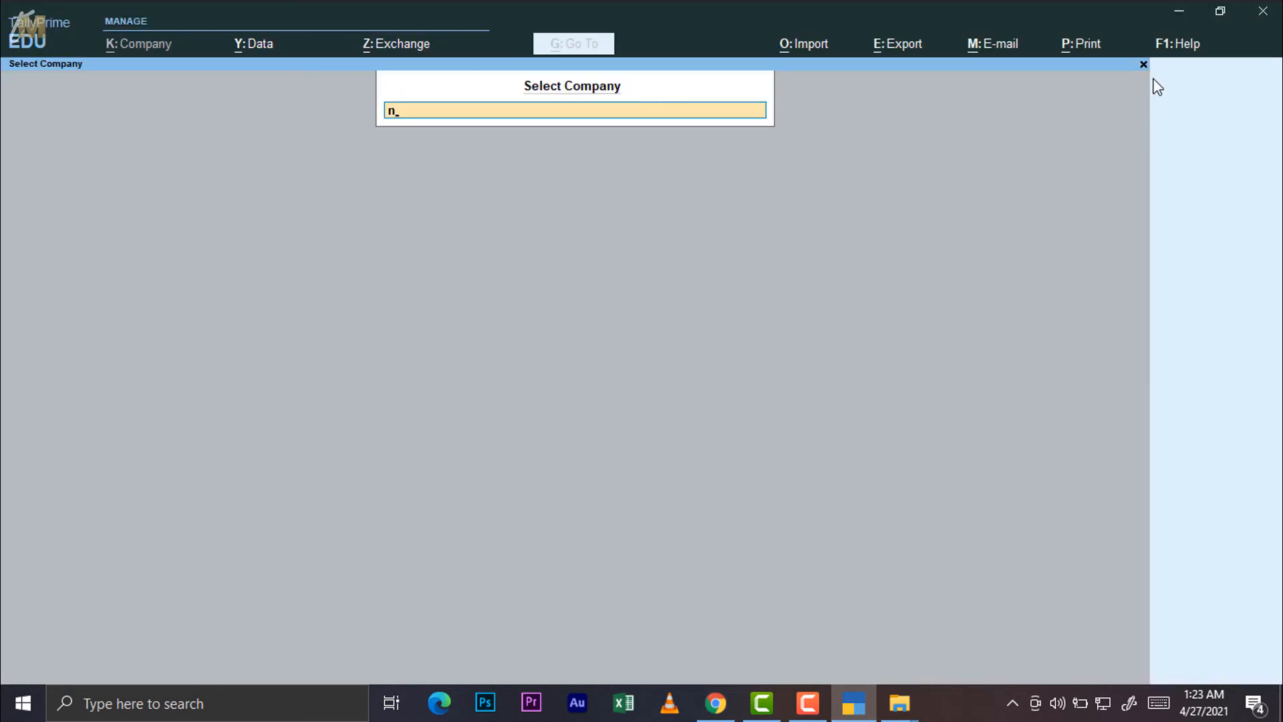
click(1187, 47)
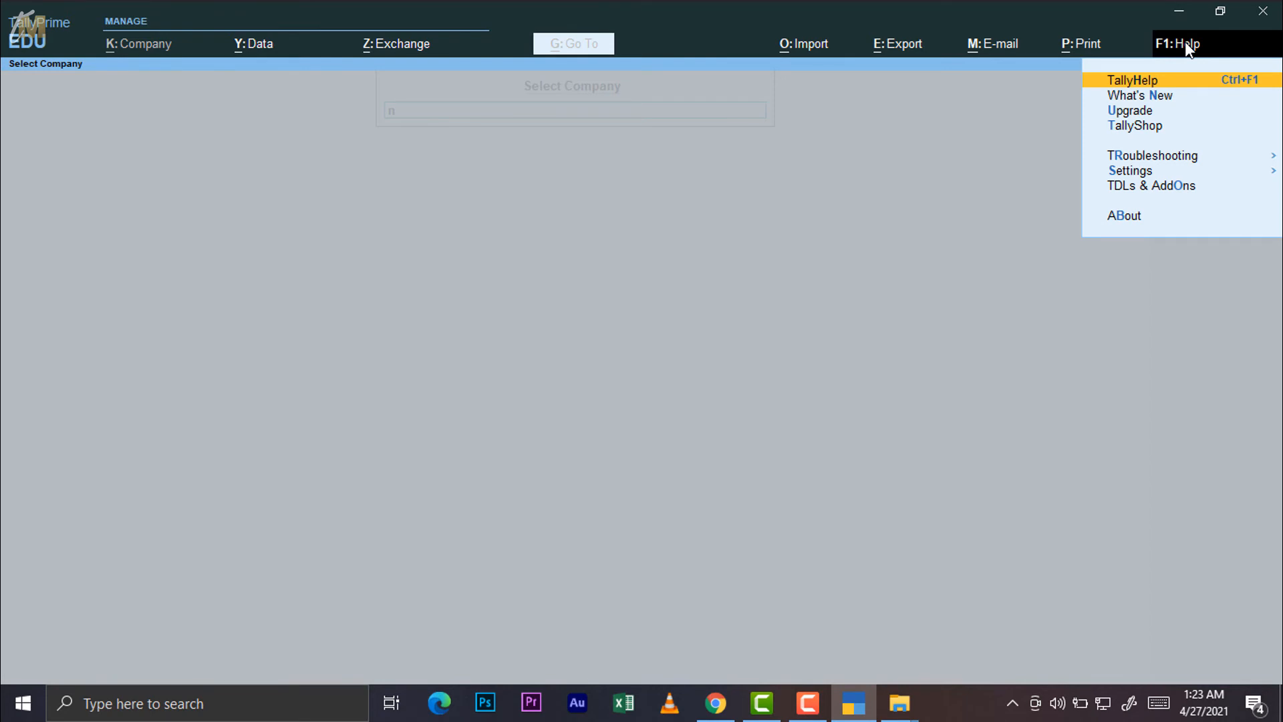
click(1140, 113)
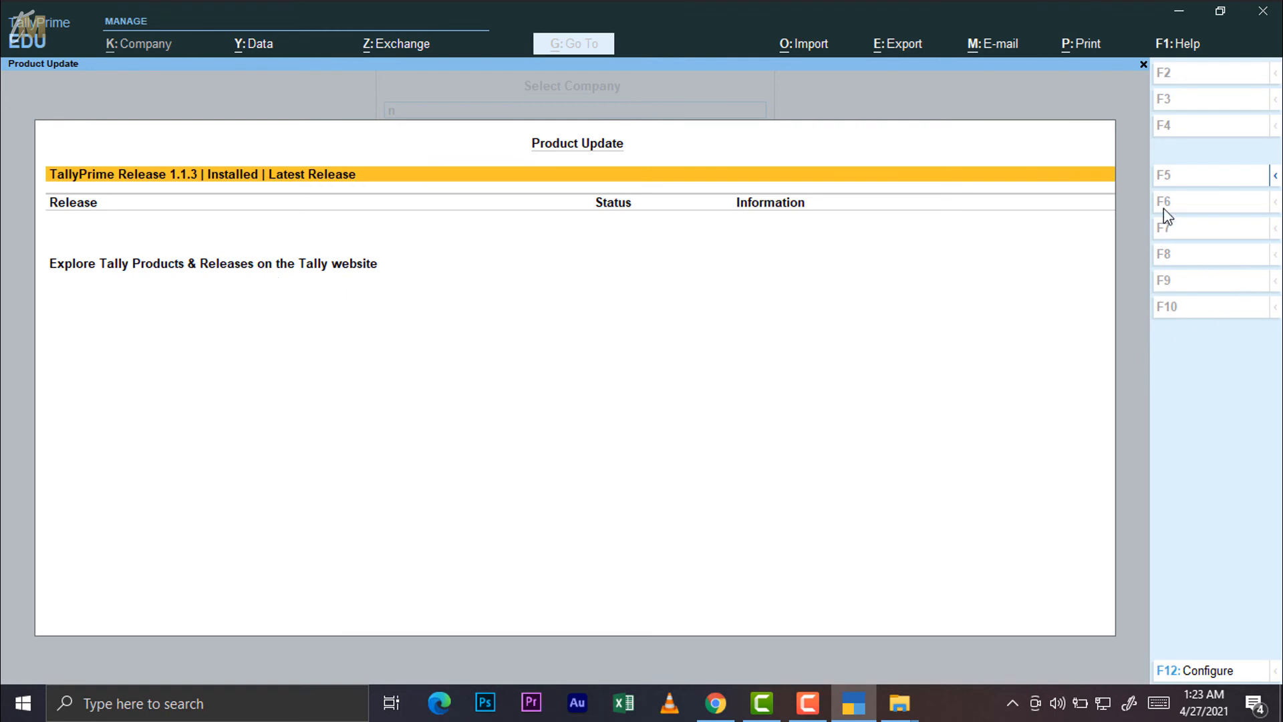
Toggle the F5: Detailed view in Product Update, then return to Select Company
click(1275, 177)
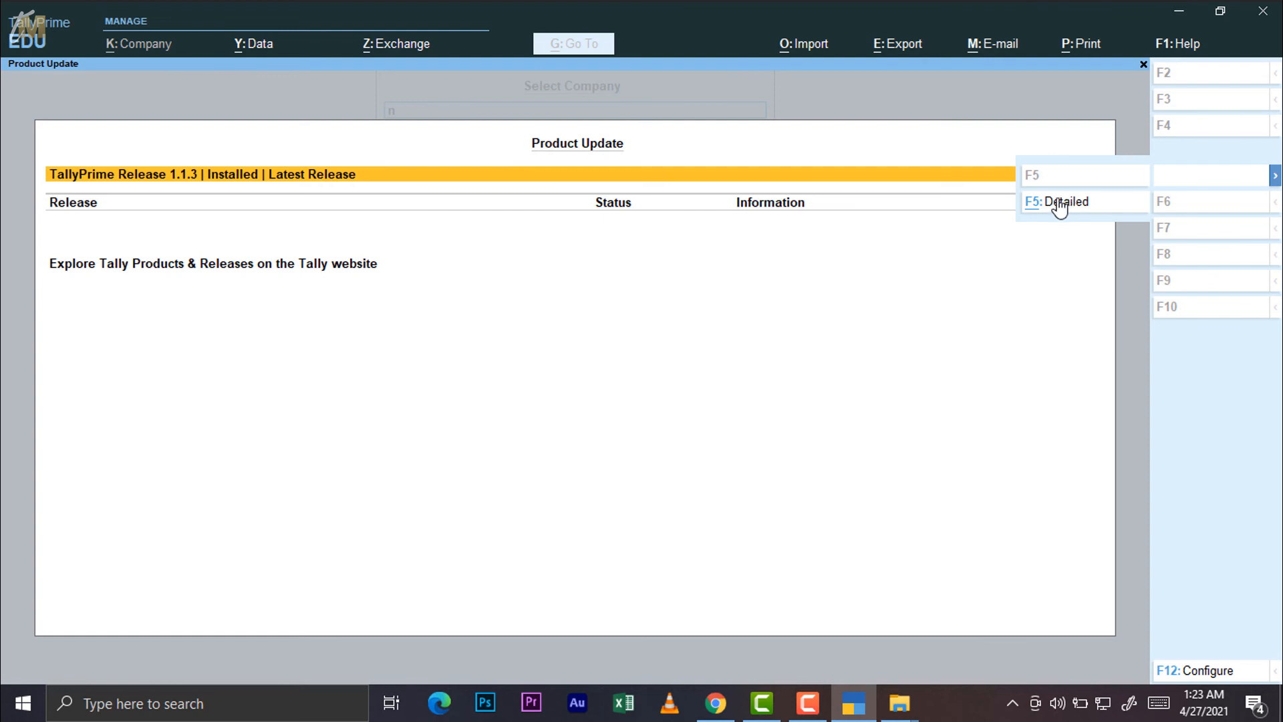
click(1275, 177)
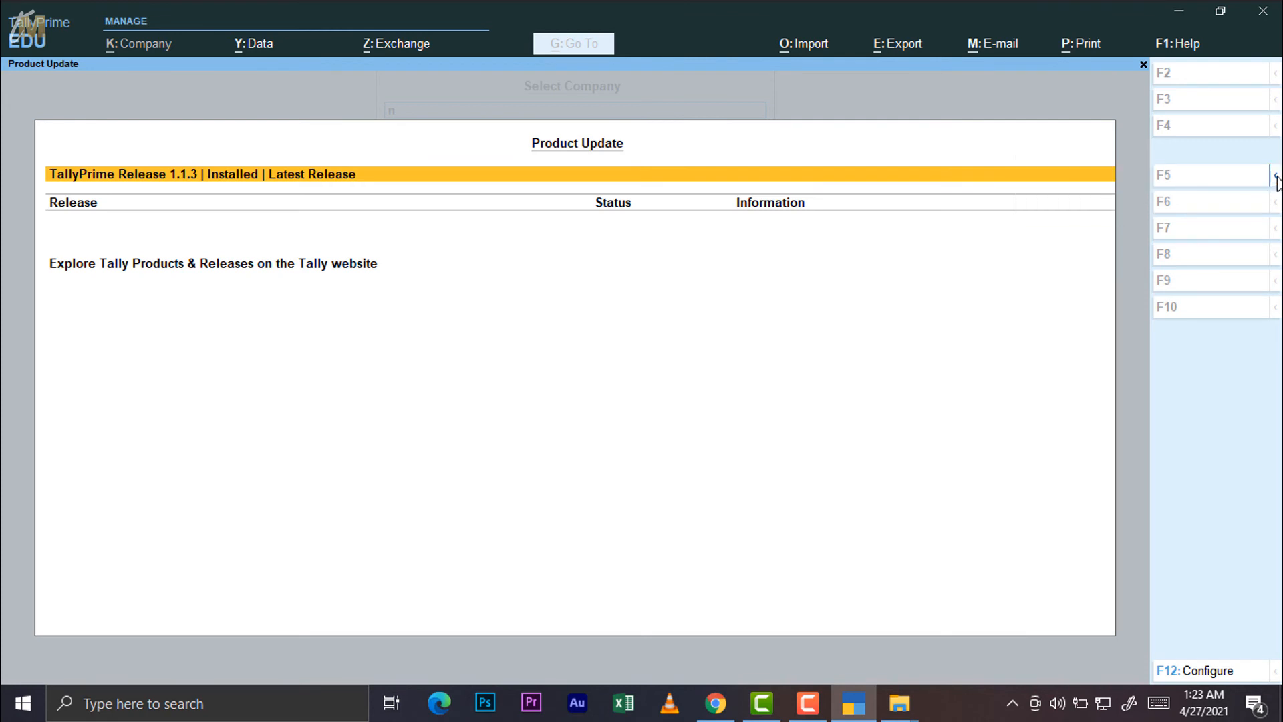
click(1275, 177)
click(1068, 212)
key(Escape)
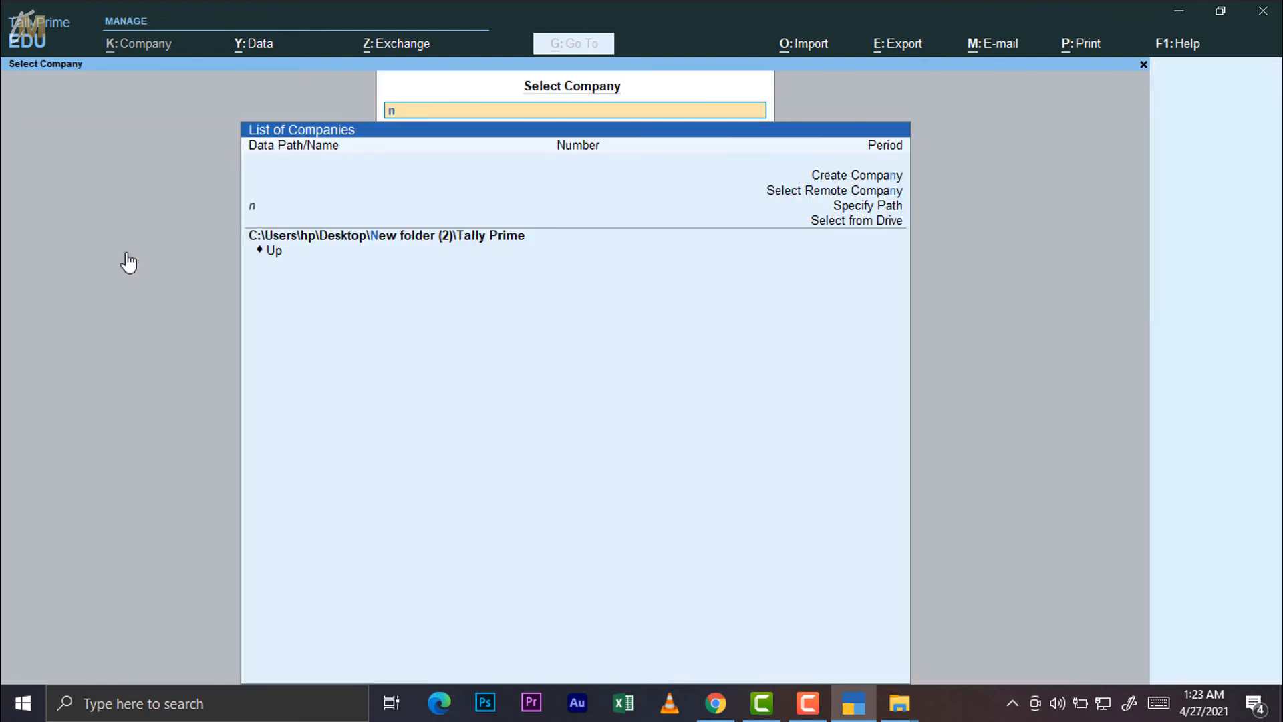
Open TallyShop, view the Print Signature in Invoice/Voucher 2.7 add-on, then return to TallyPrime
click(1178, 44)
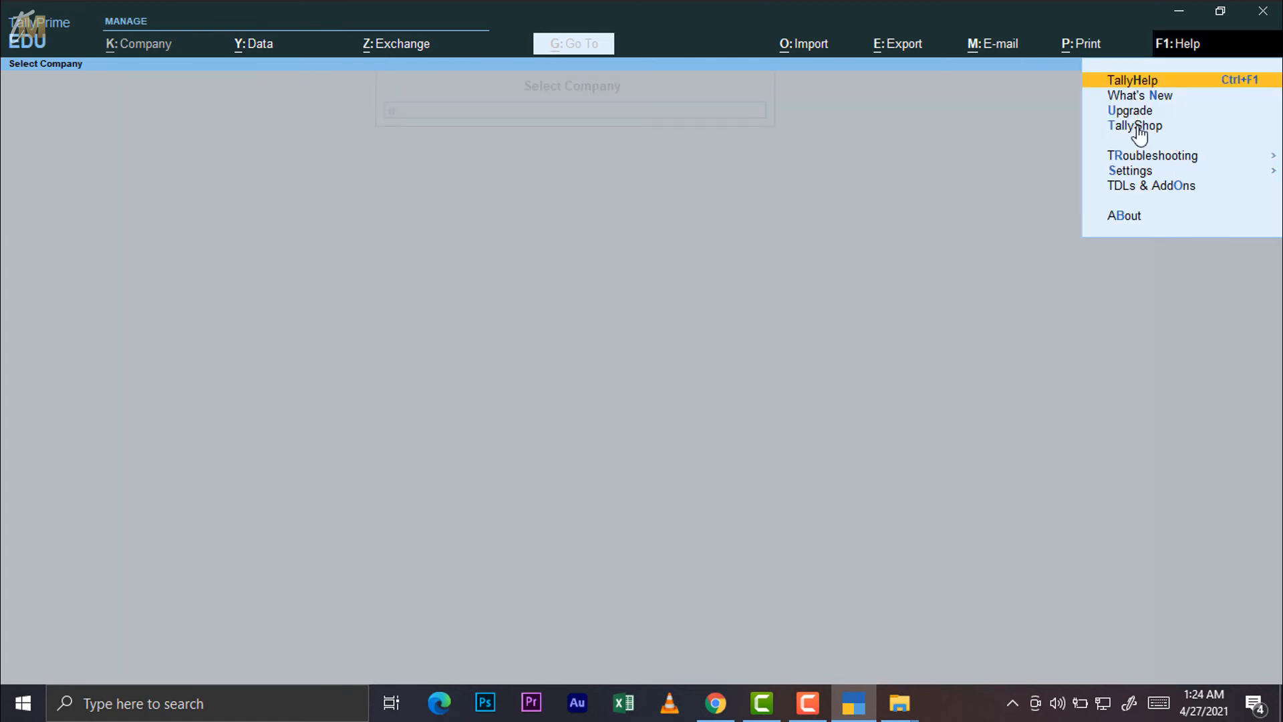
key(Return)
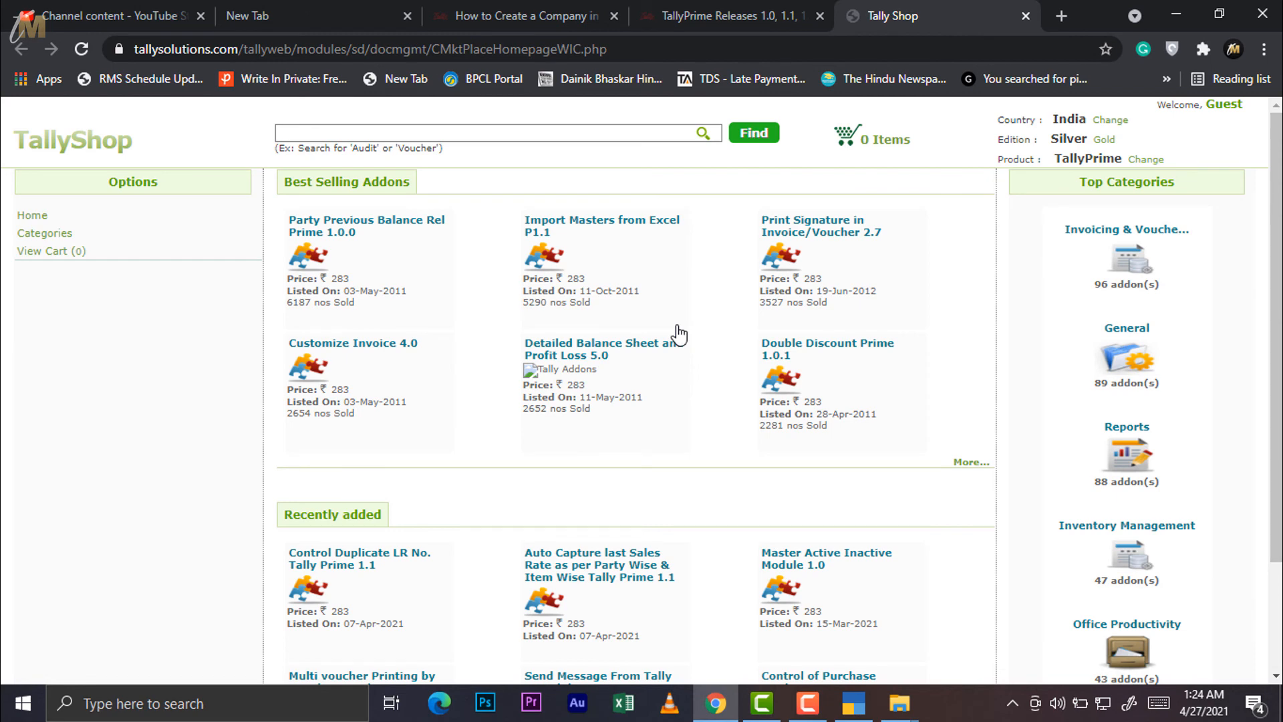
mouse_move(679, 334)
scroll(709, 365, down, 2)
scroll(710, 365, up, 2)
mouse_move(801, 230)
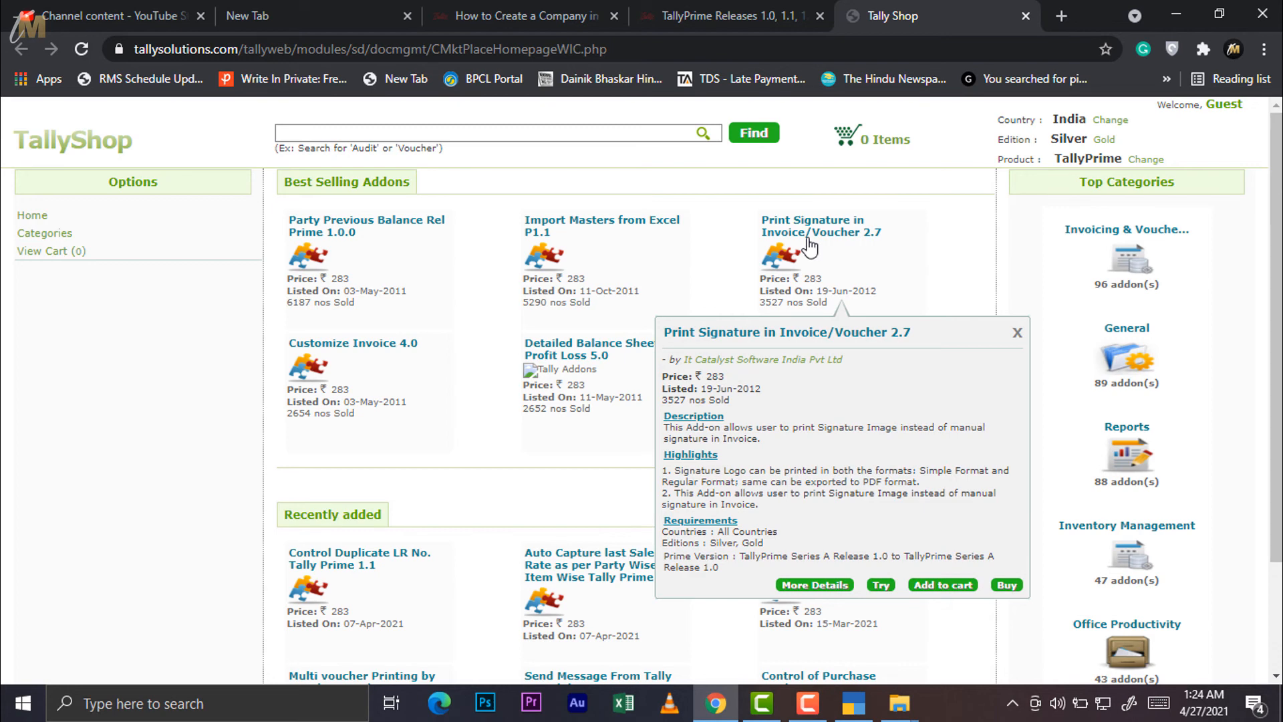
click(853, 702)
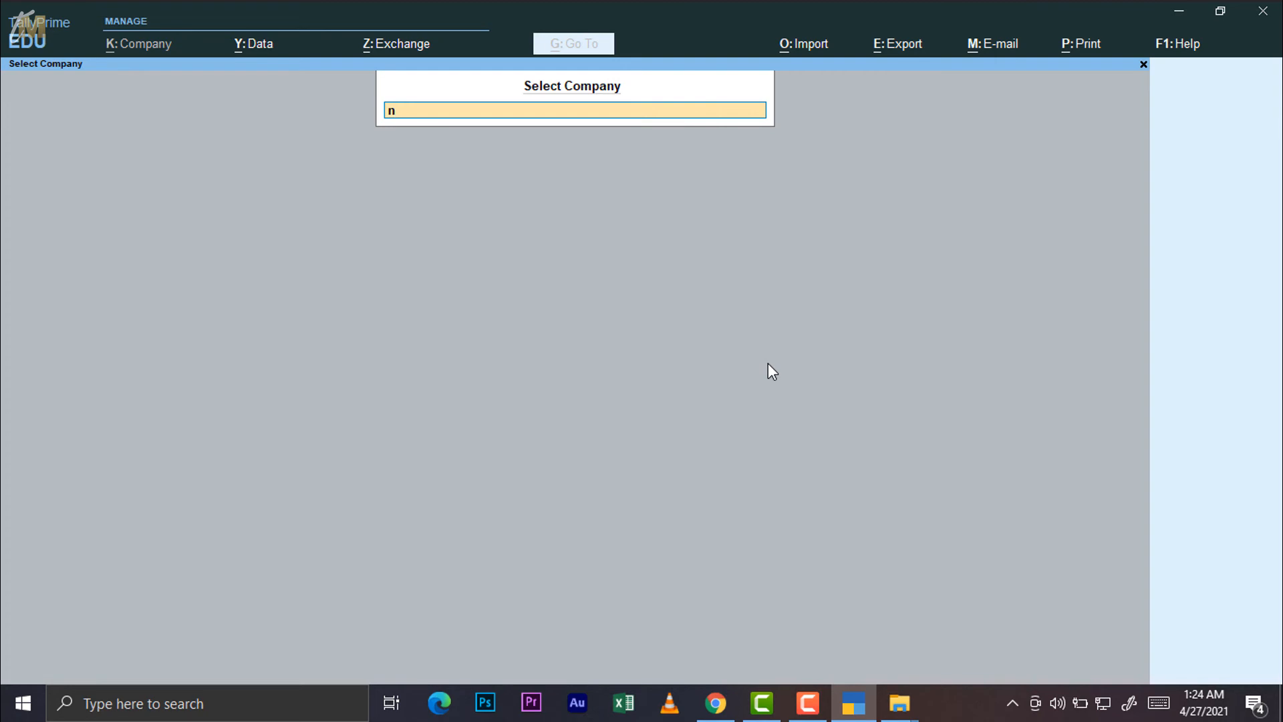
Open the empty Event Log from Help > Troubleshooting, then bring the Troubleshooting submenu back up
click(1186, 44)
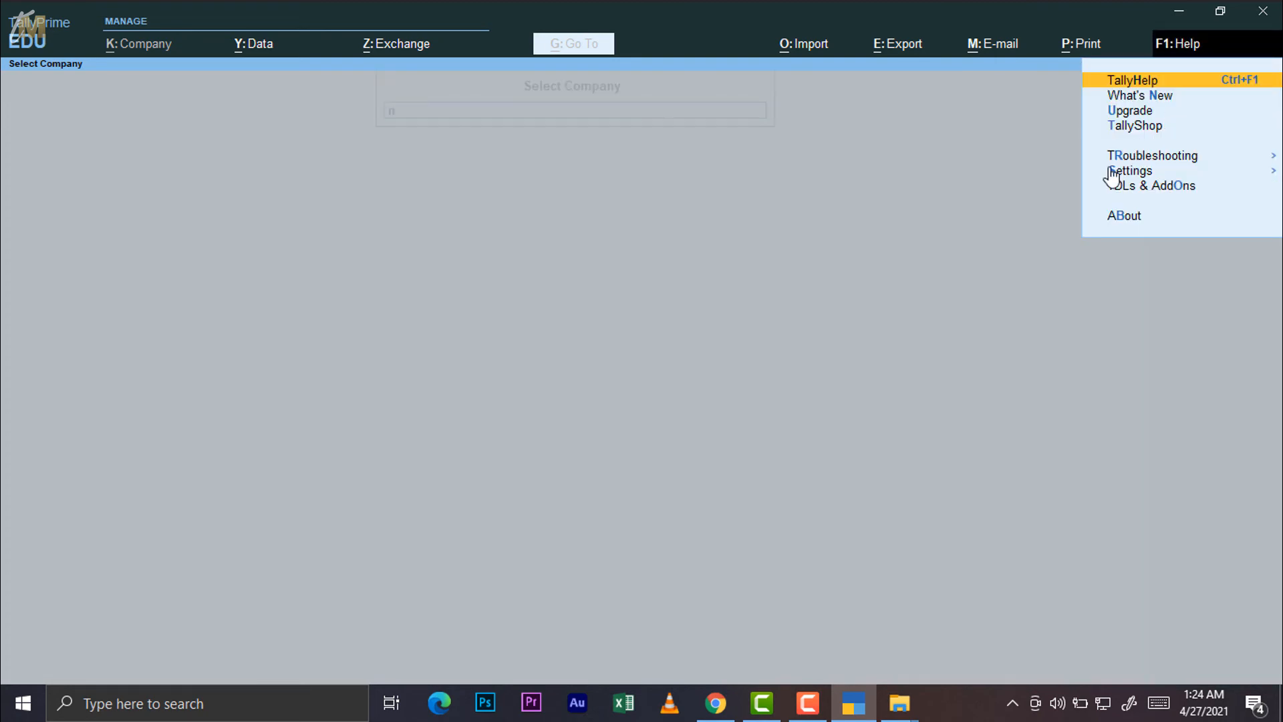
click(1134, 161)
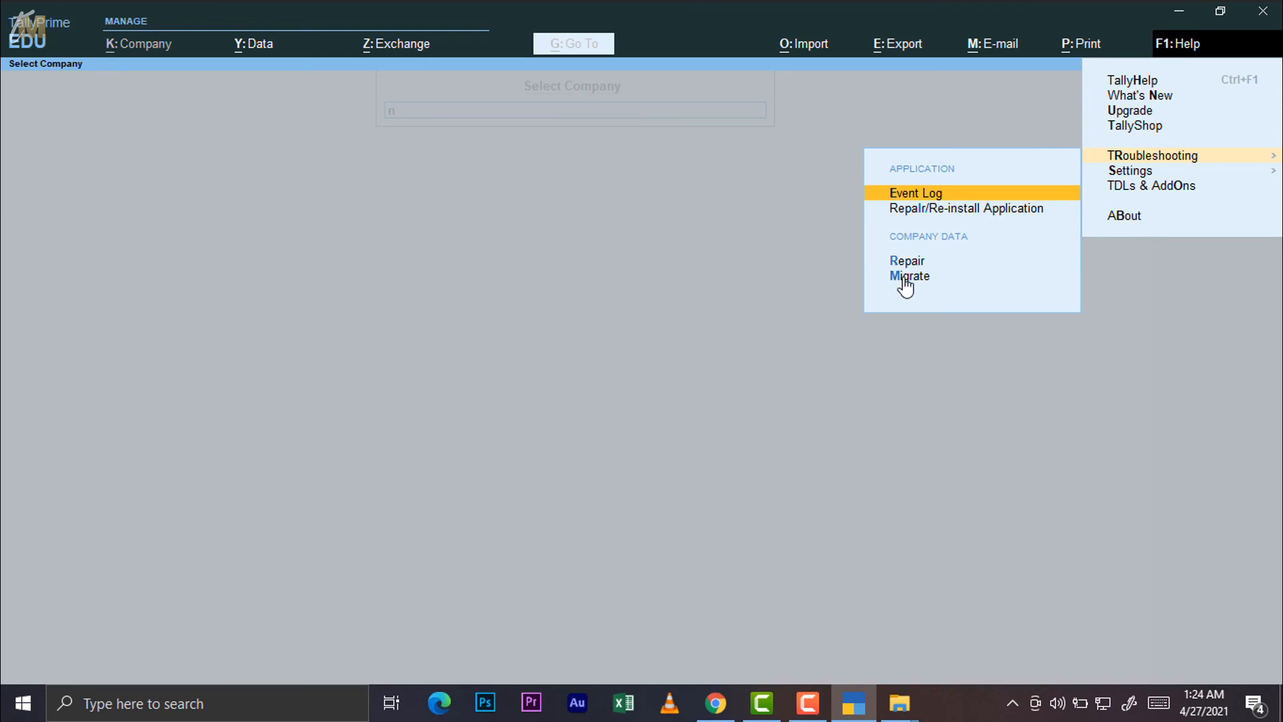
click(906, 195)
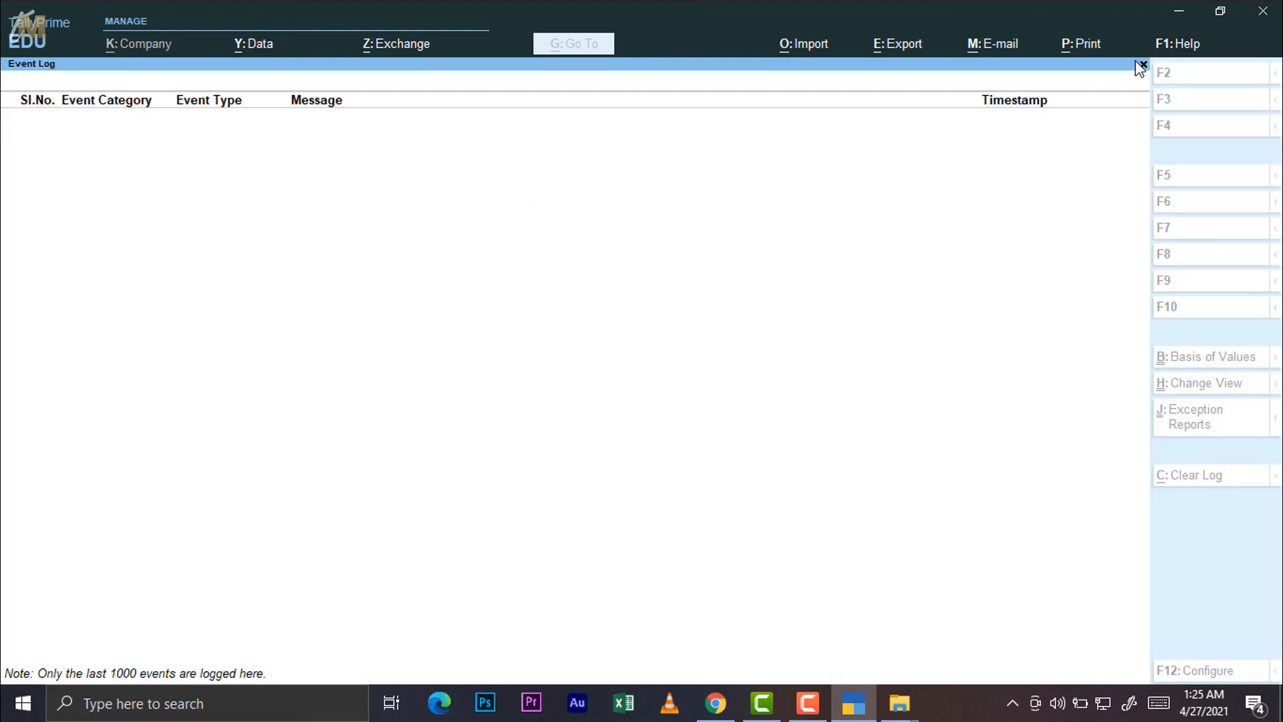
click(1176, 43)
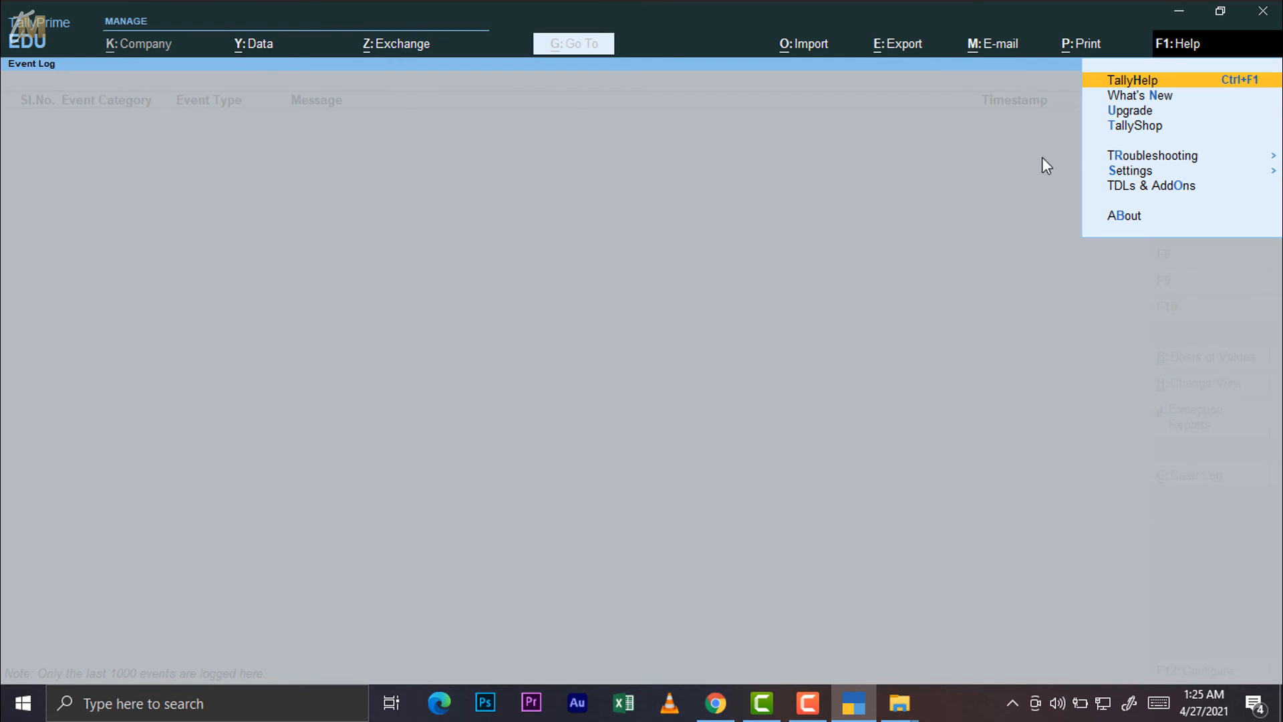
key(r)
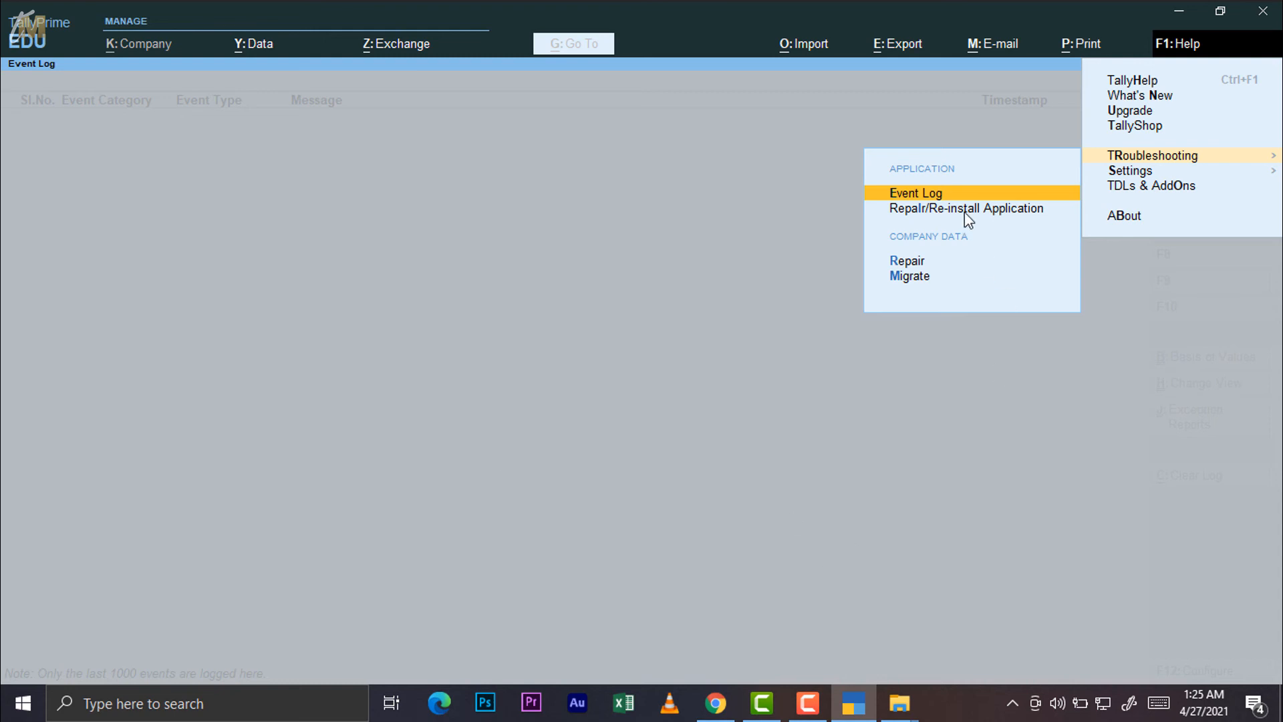
Open Manage License under Help > Settings > License to see Educational Mode and the Gateway error
click(1144, 171)
click(1144, 171)
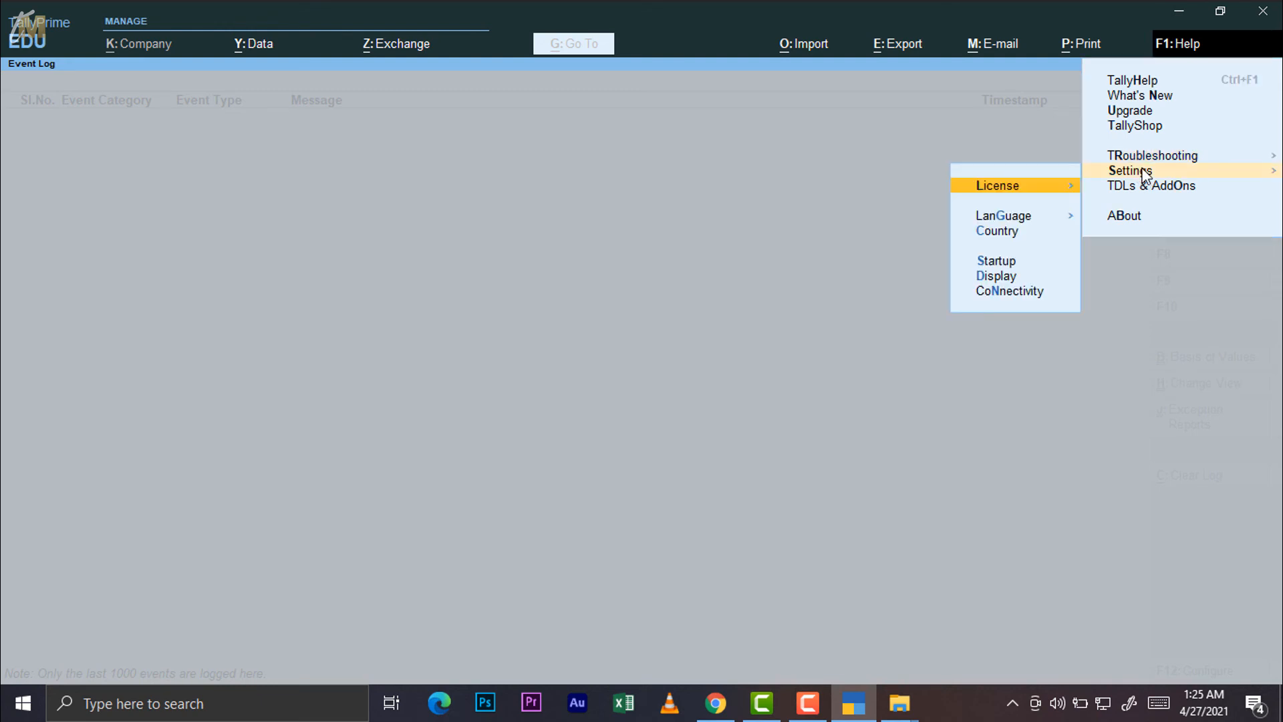
click(1047, 193)
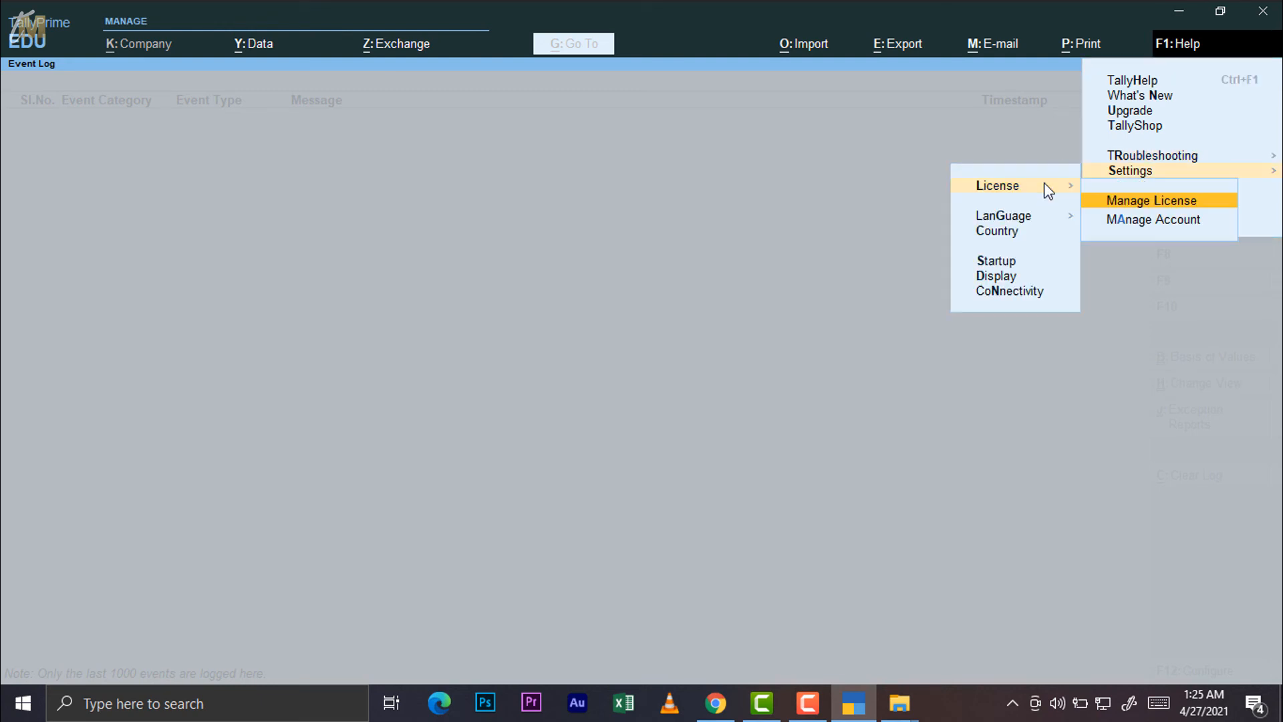
click(1147, 202)
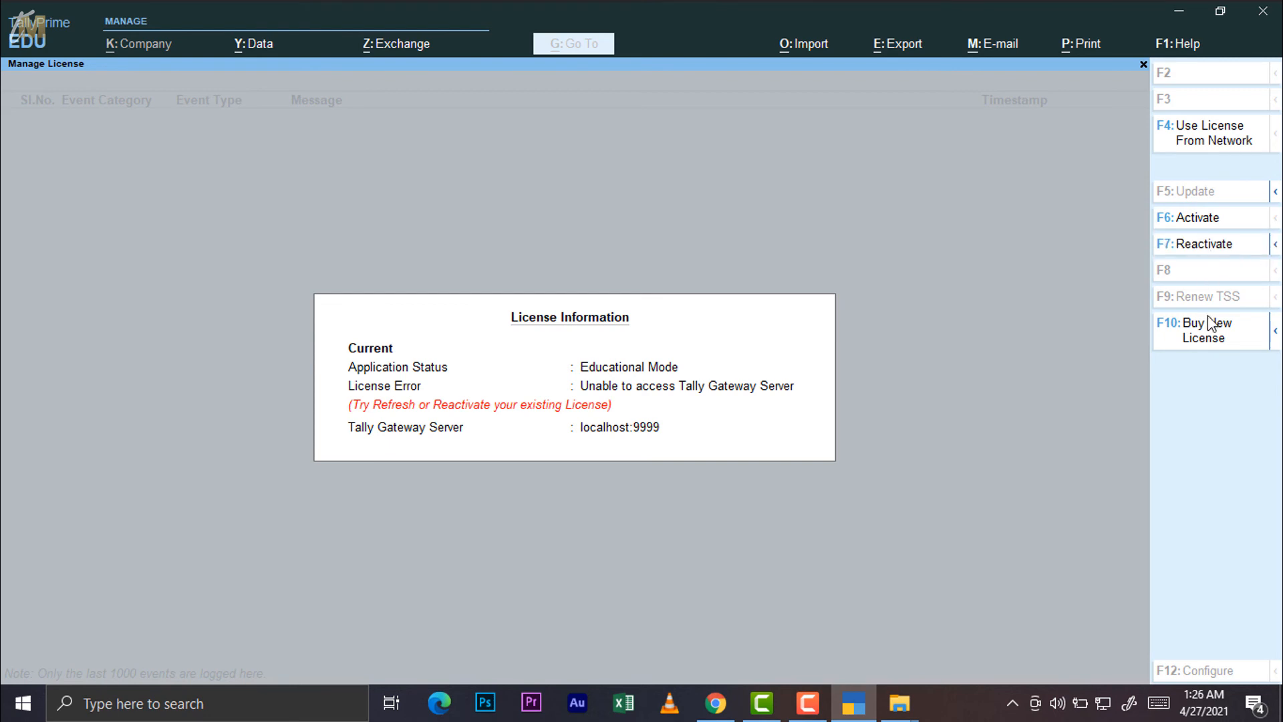
mouse_move(1265, 349)
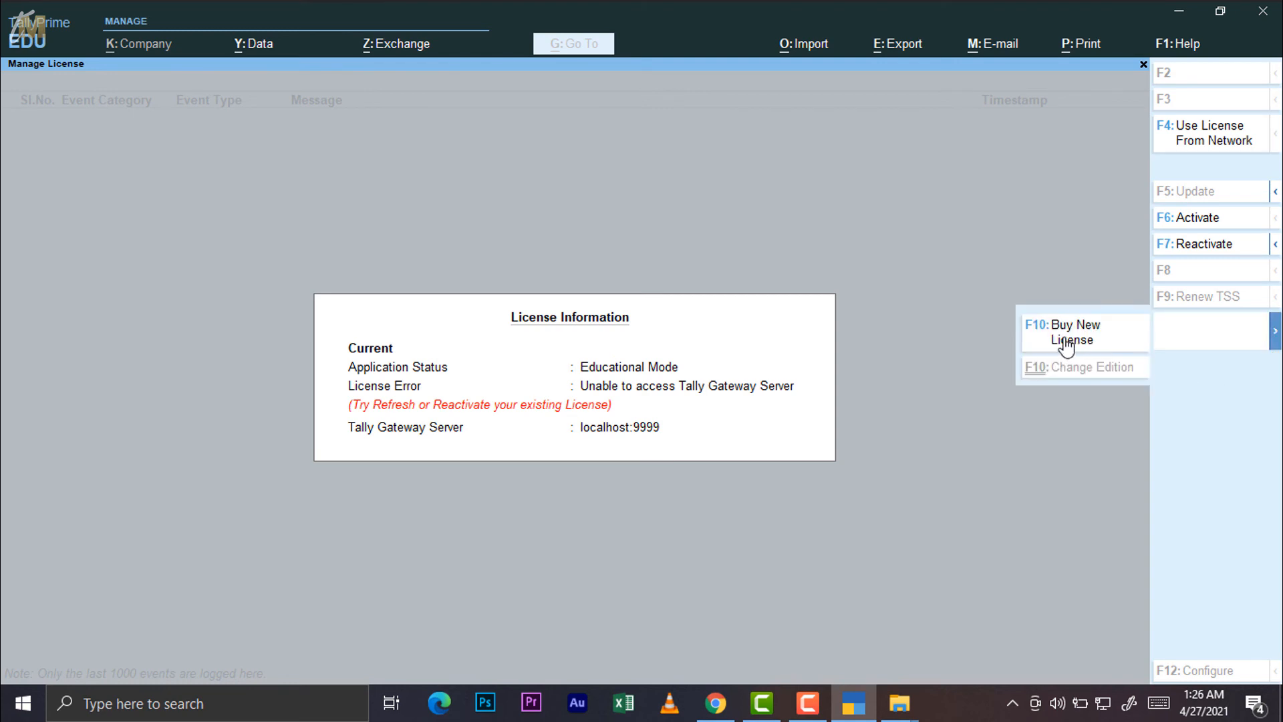
Open TDLs & AddOns and the local TDL configuration, accepting Yes to choose a TDL file
click(1177, 43)
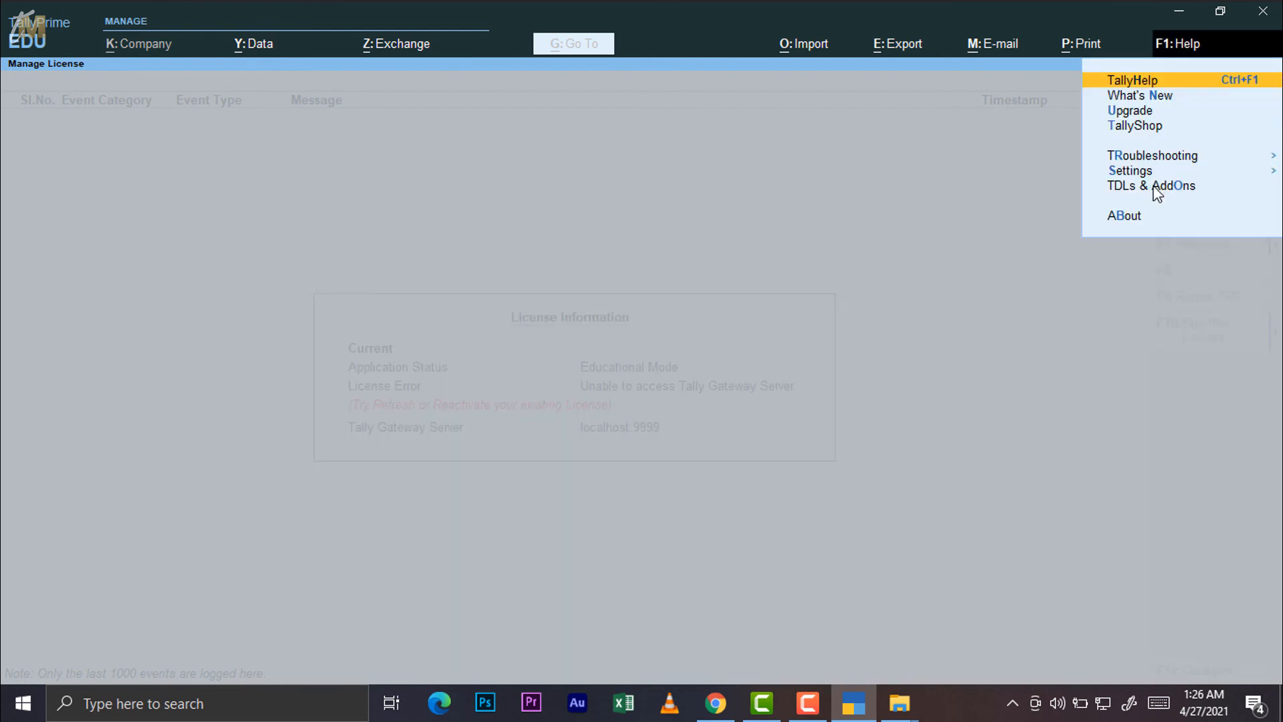
click(1178, 189)
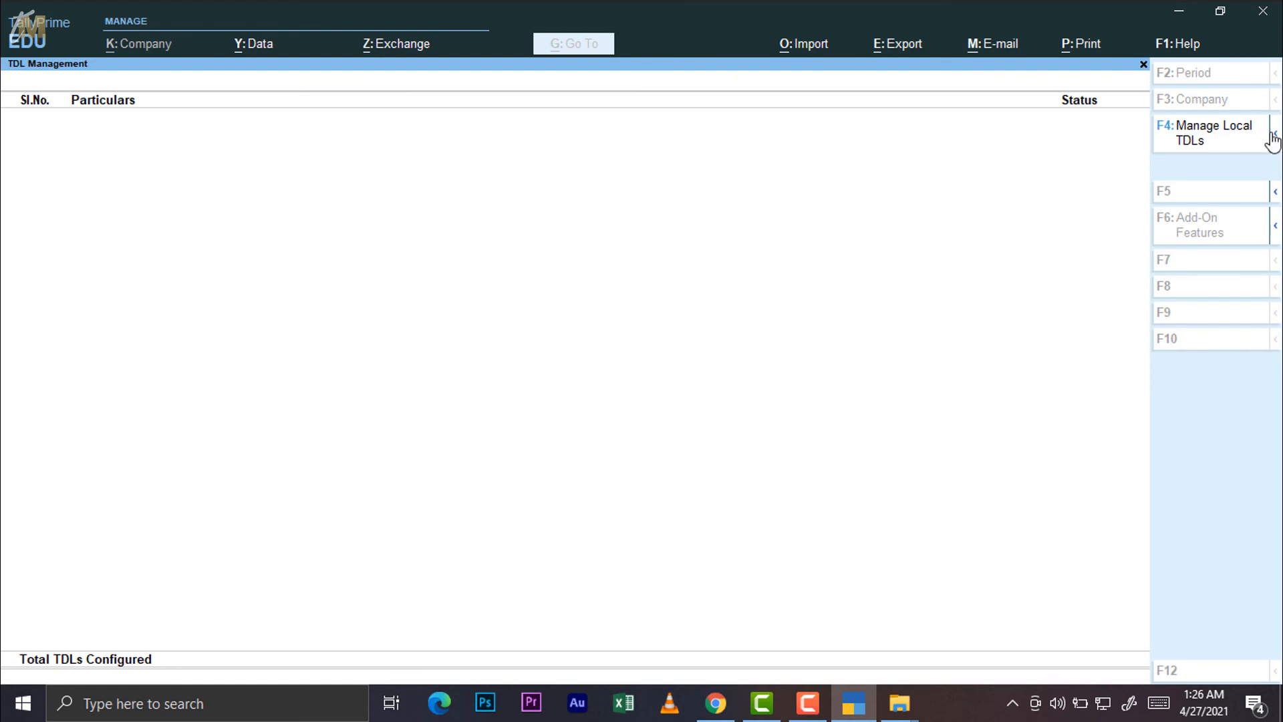
click(1171, 141)
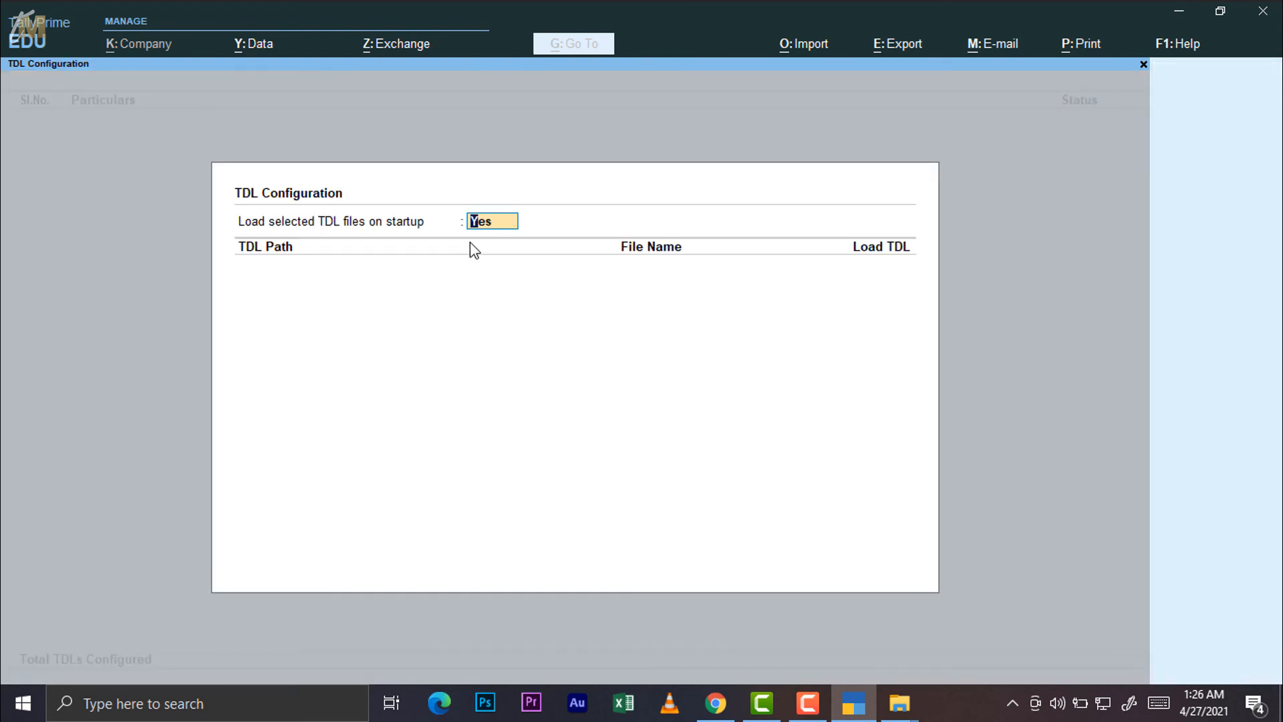
key(Return)
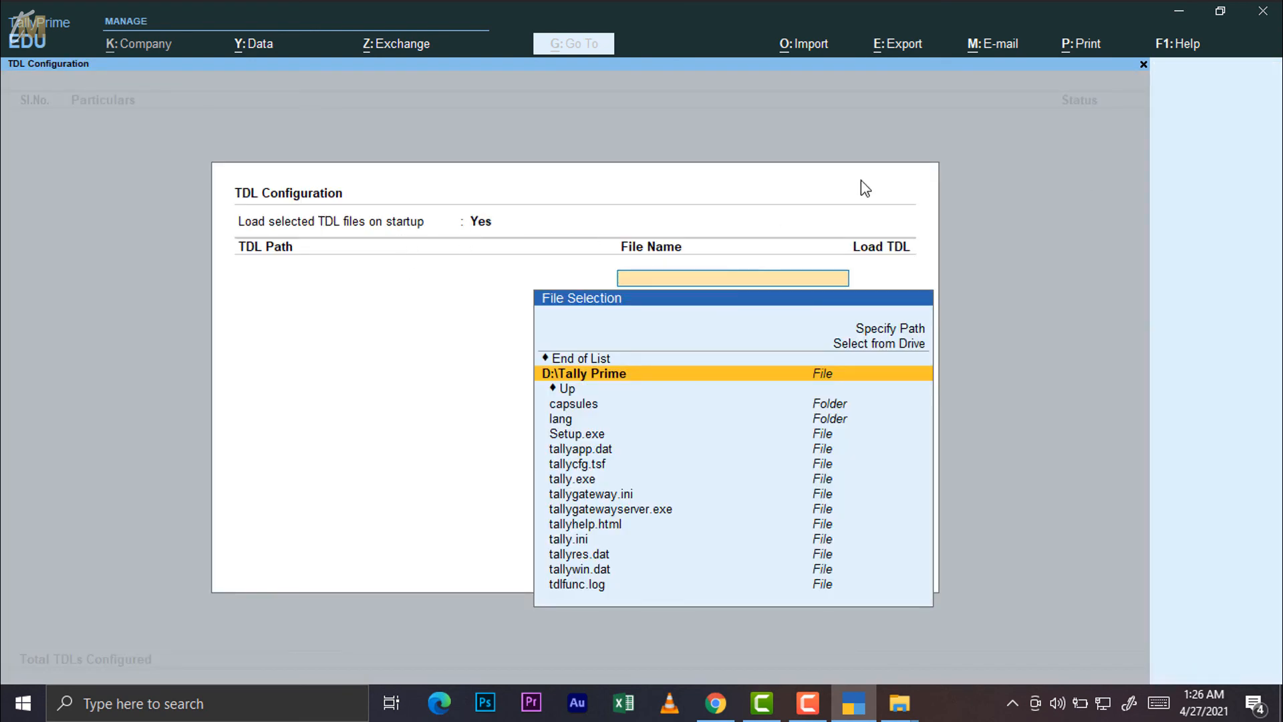
Return to TDL Management, reopen and close the local TDL configuration twice, then reopen Help
click(1164, 43)
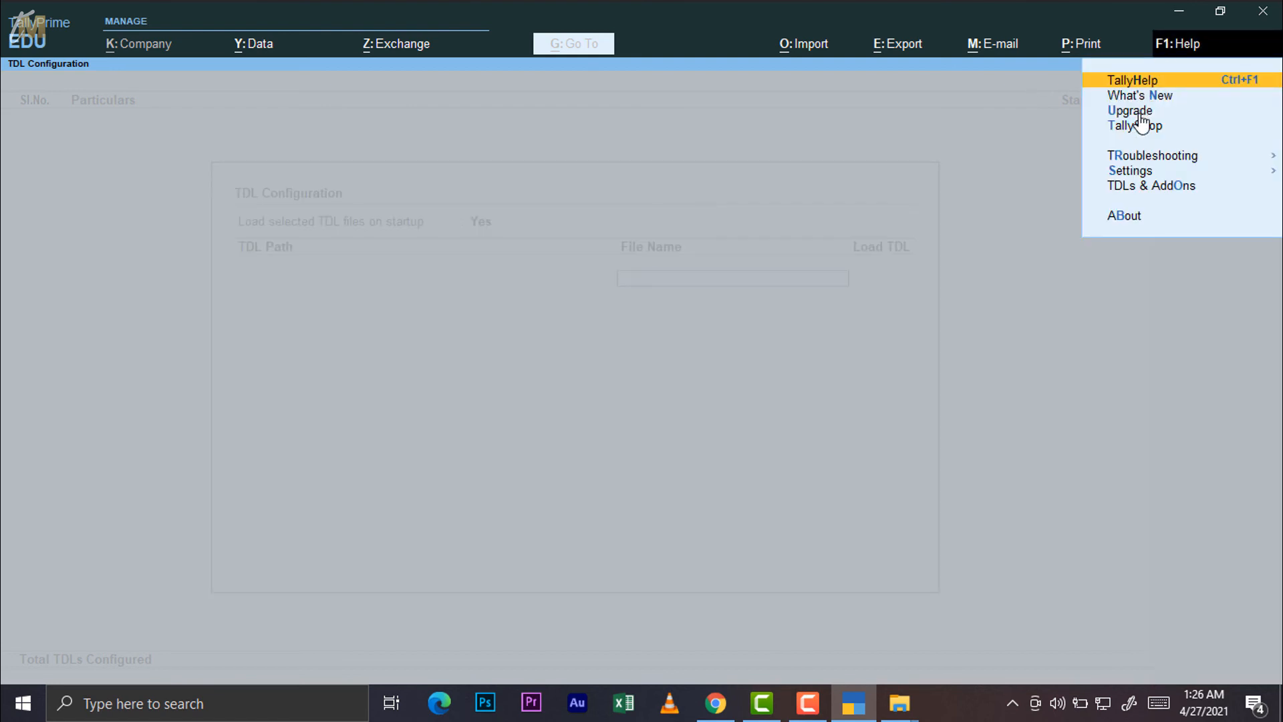
click(1175, 187)
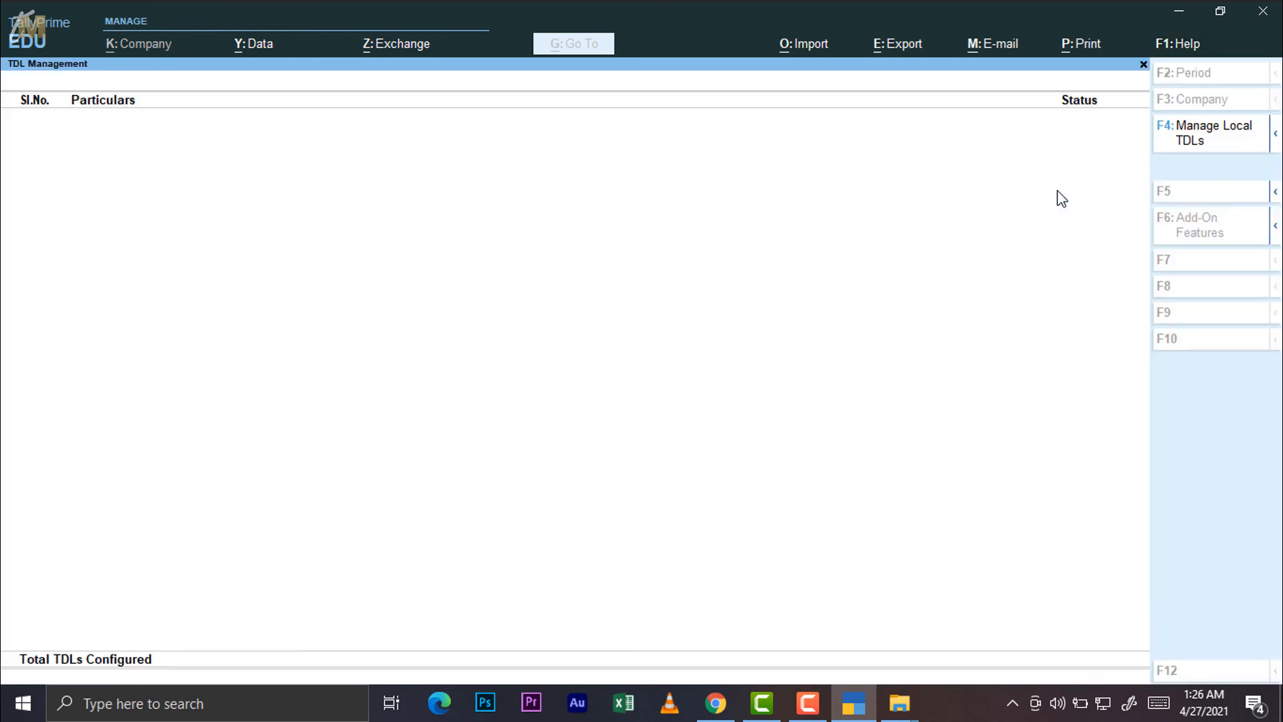
click(1203, 137)
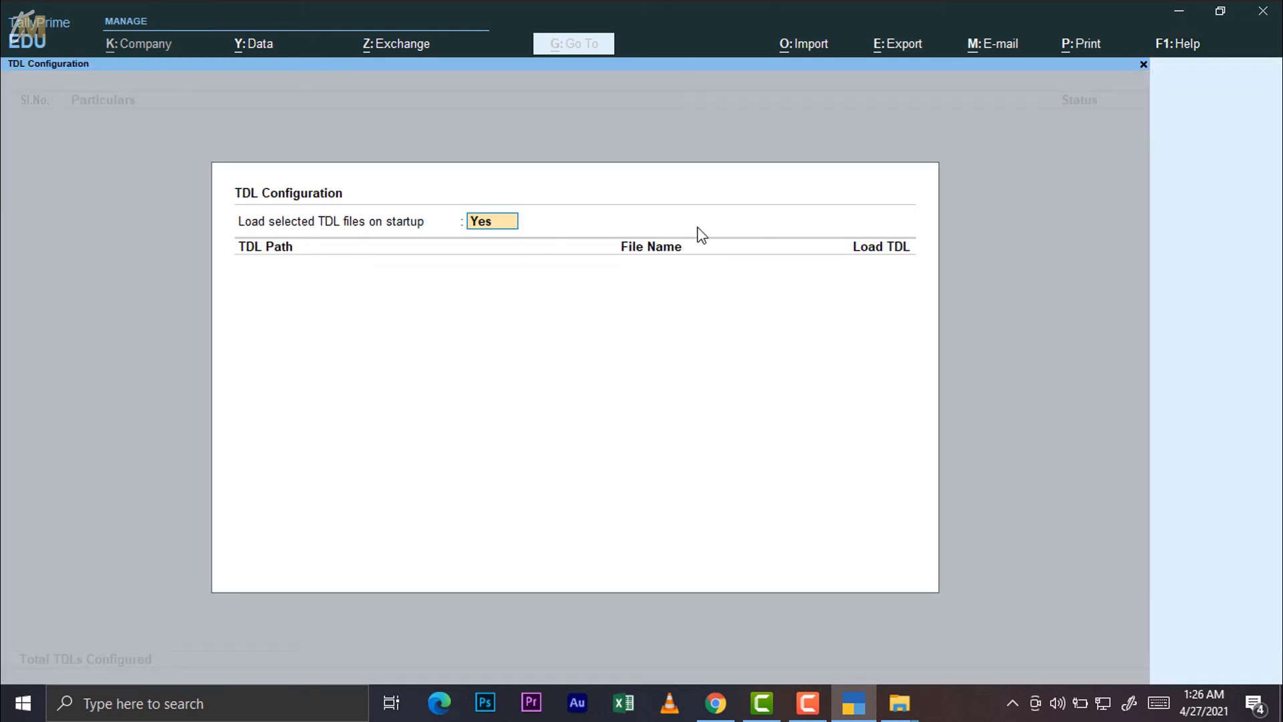
key(Escape)
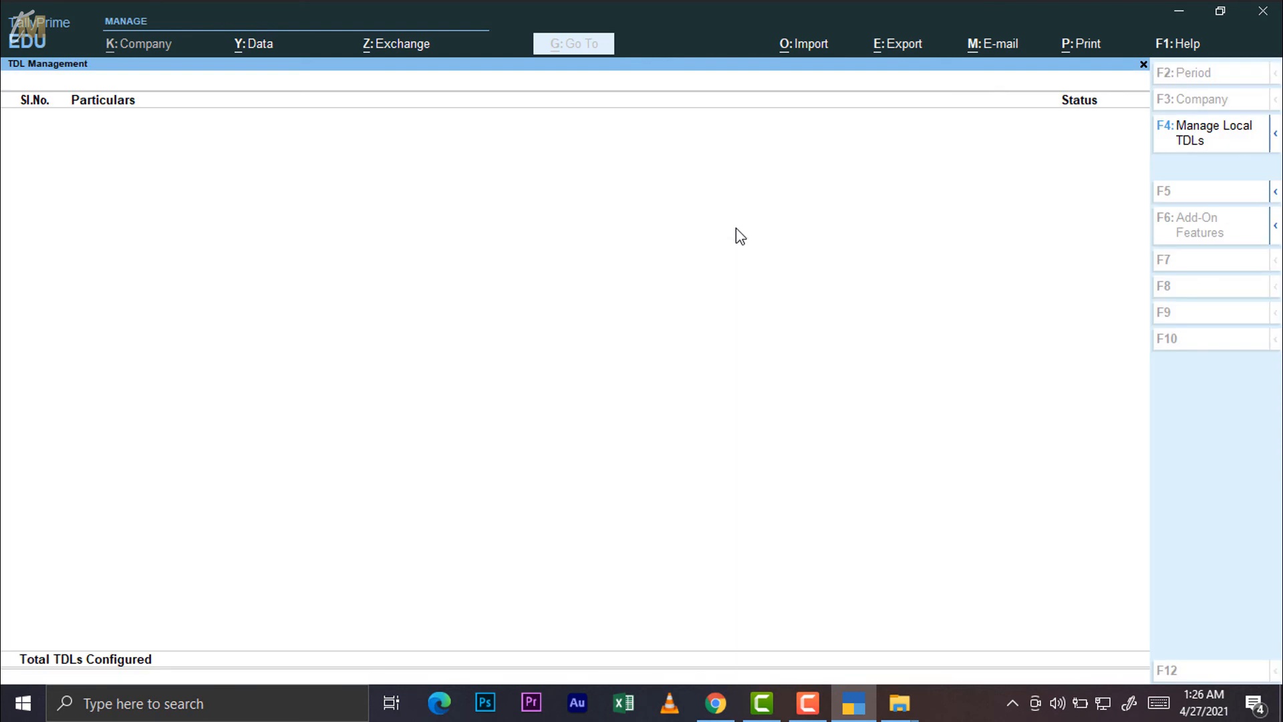
click(1230, 147)
key(Escape)
click(1179, 42)
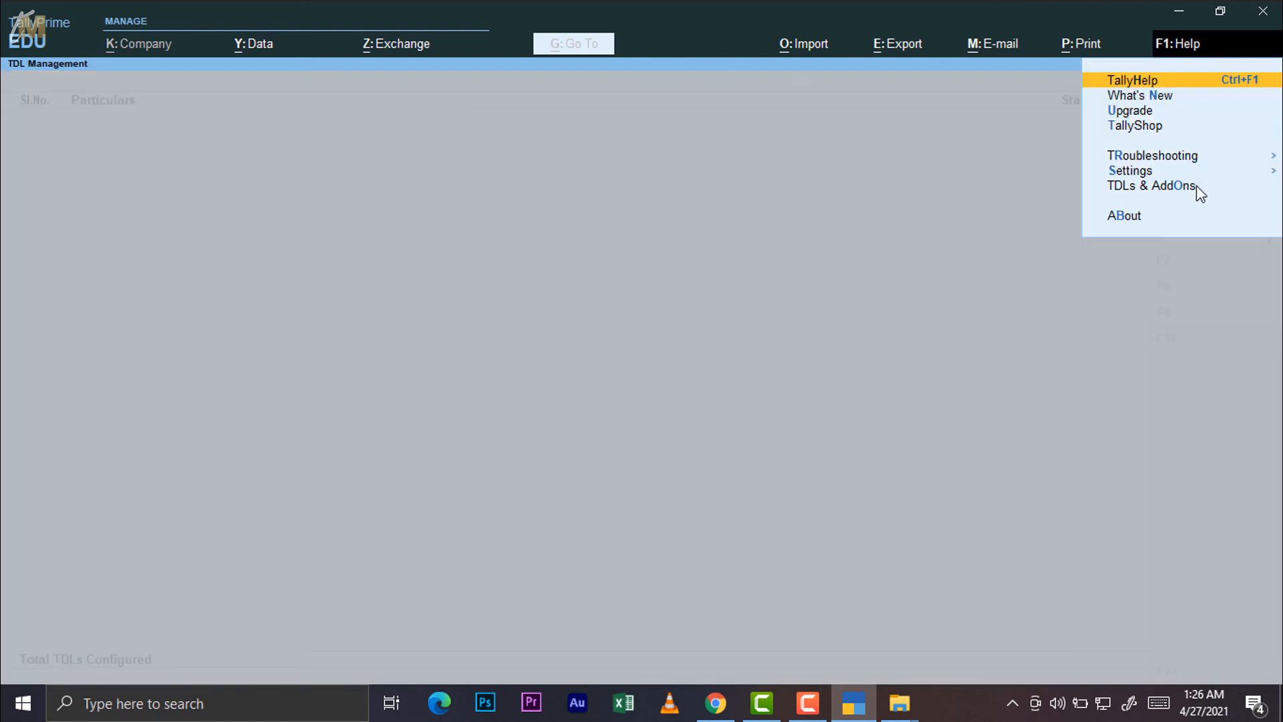
click(1125, 219)
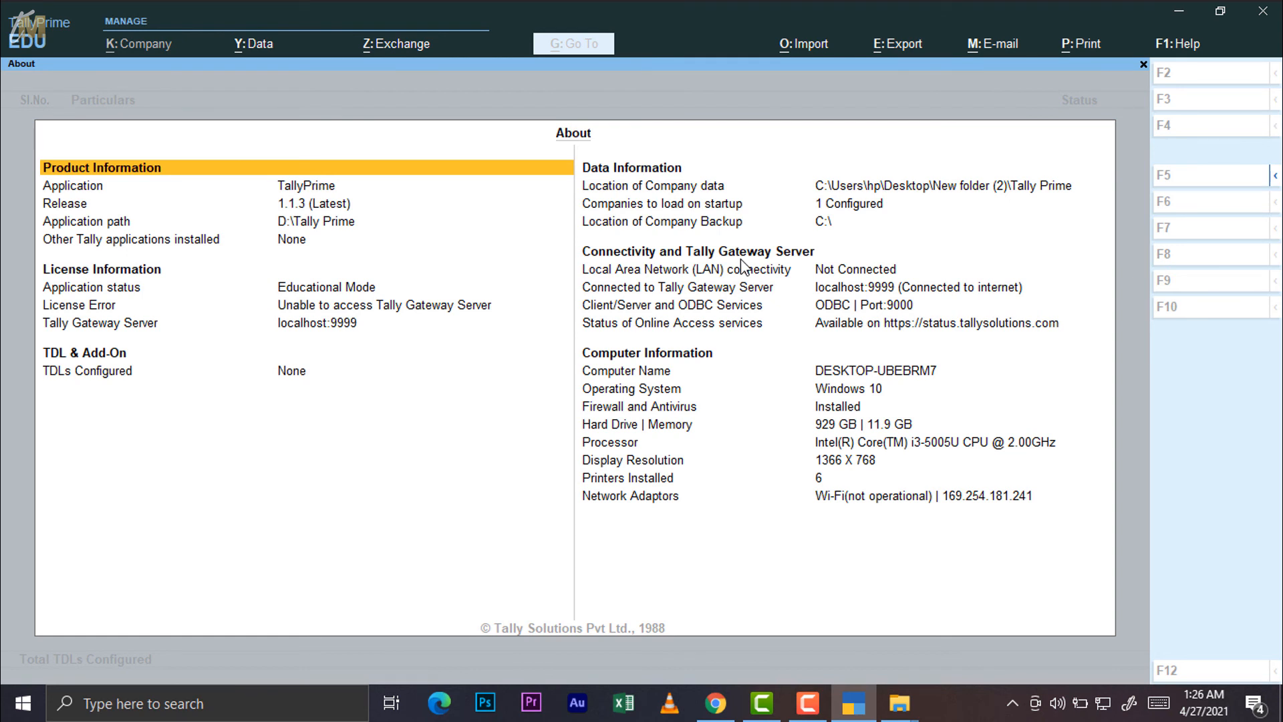
key(Down)
key(Down)
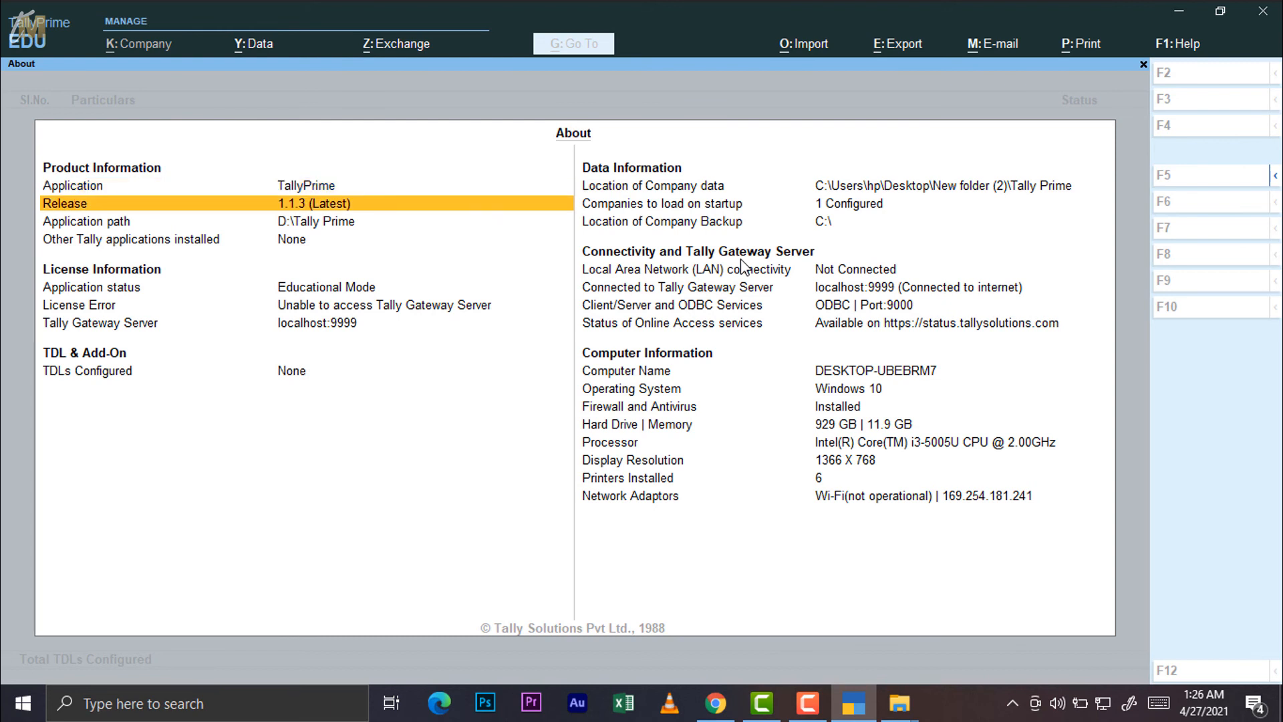
key(Down)
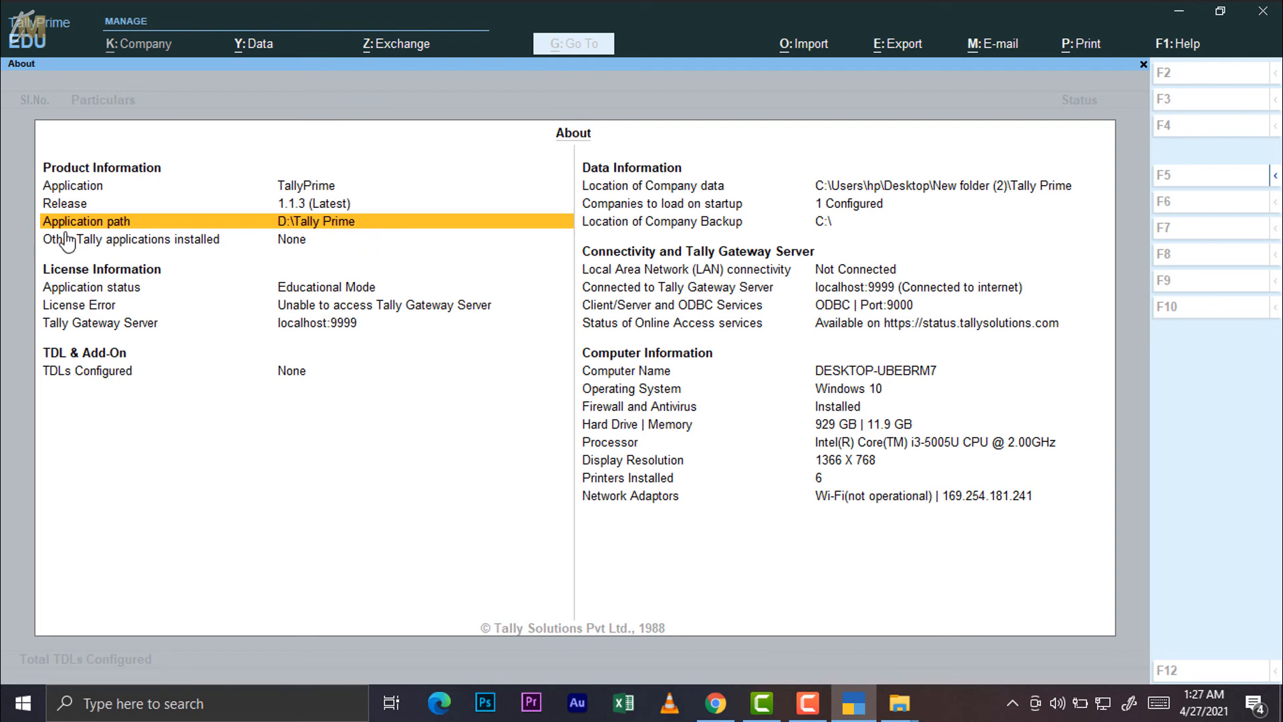
double_click(300, 250)
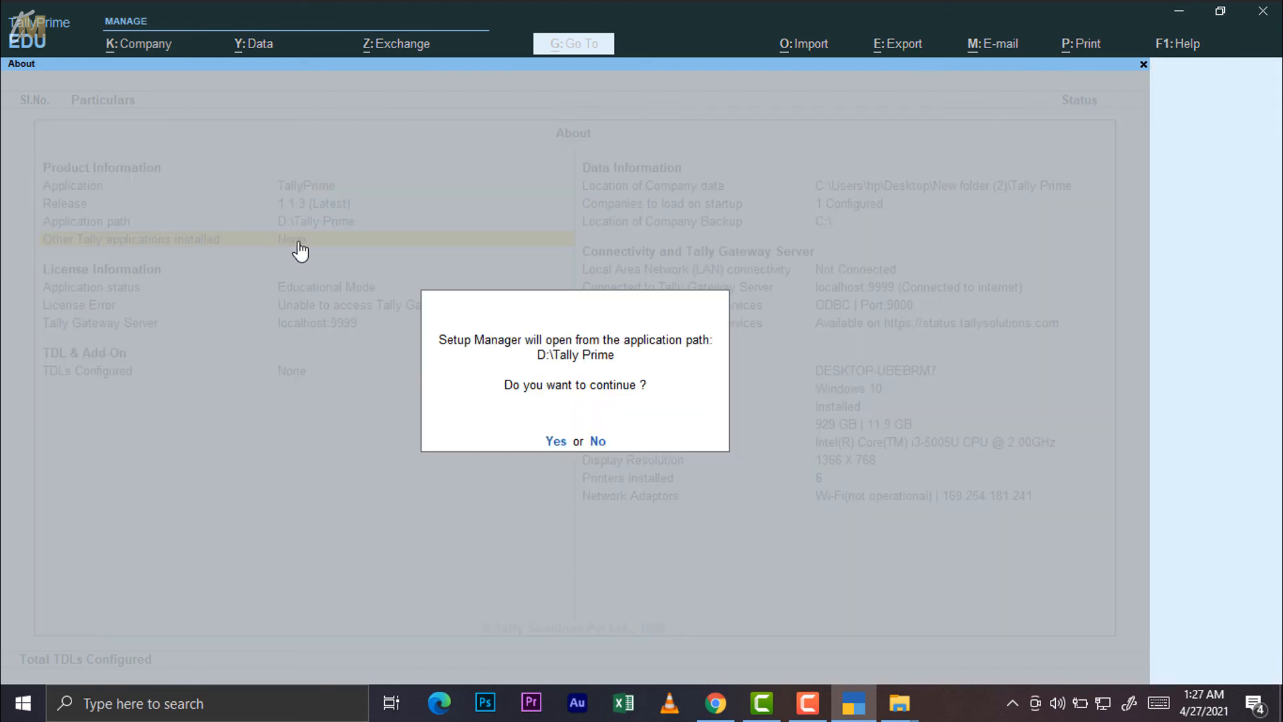
key(Escape)
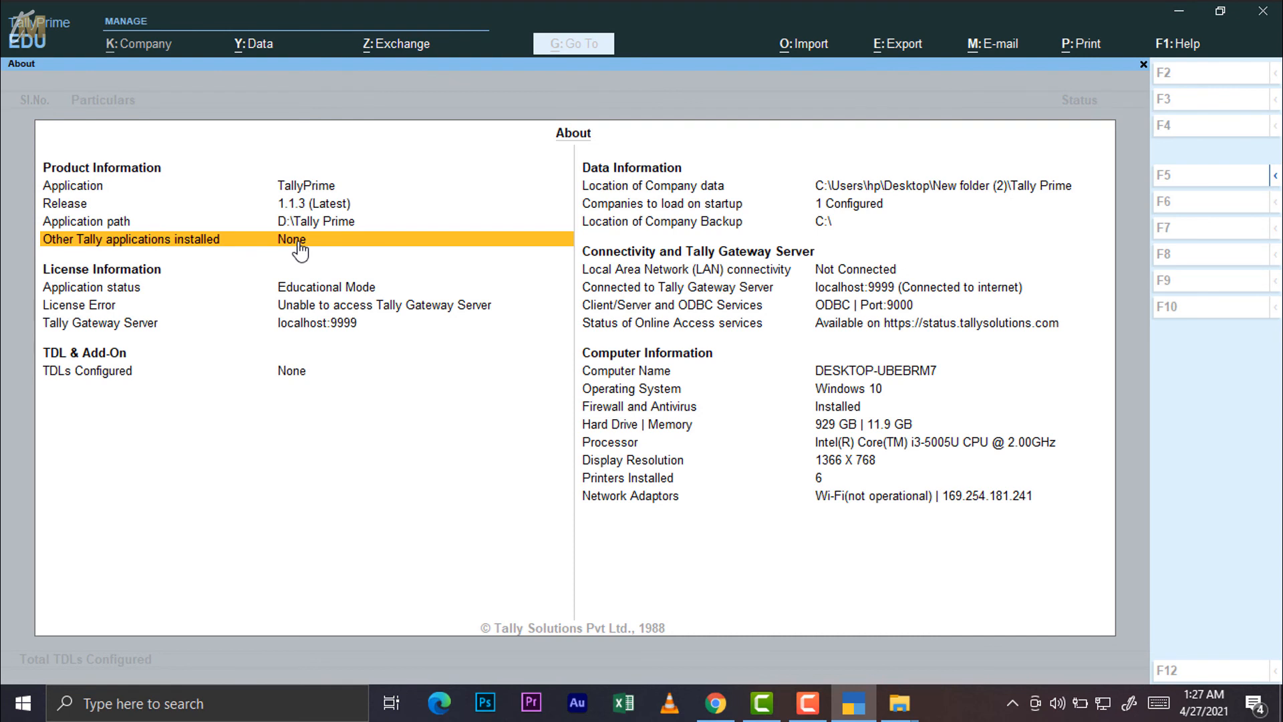
key(Down)
key(Down)
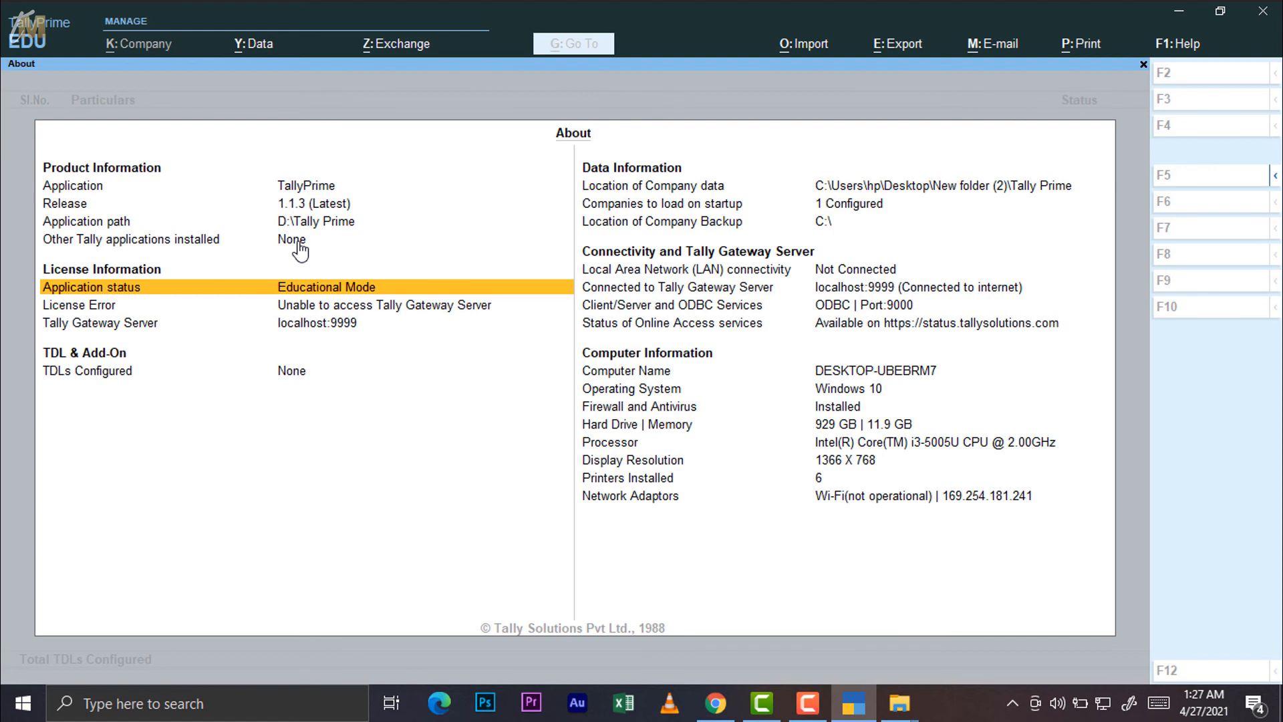
key(Down)
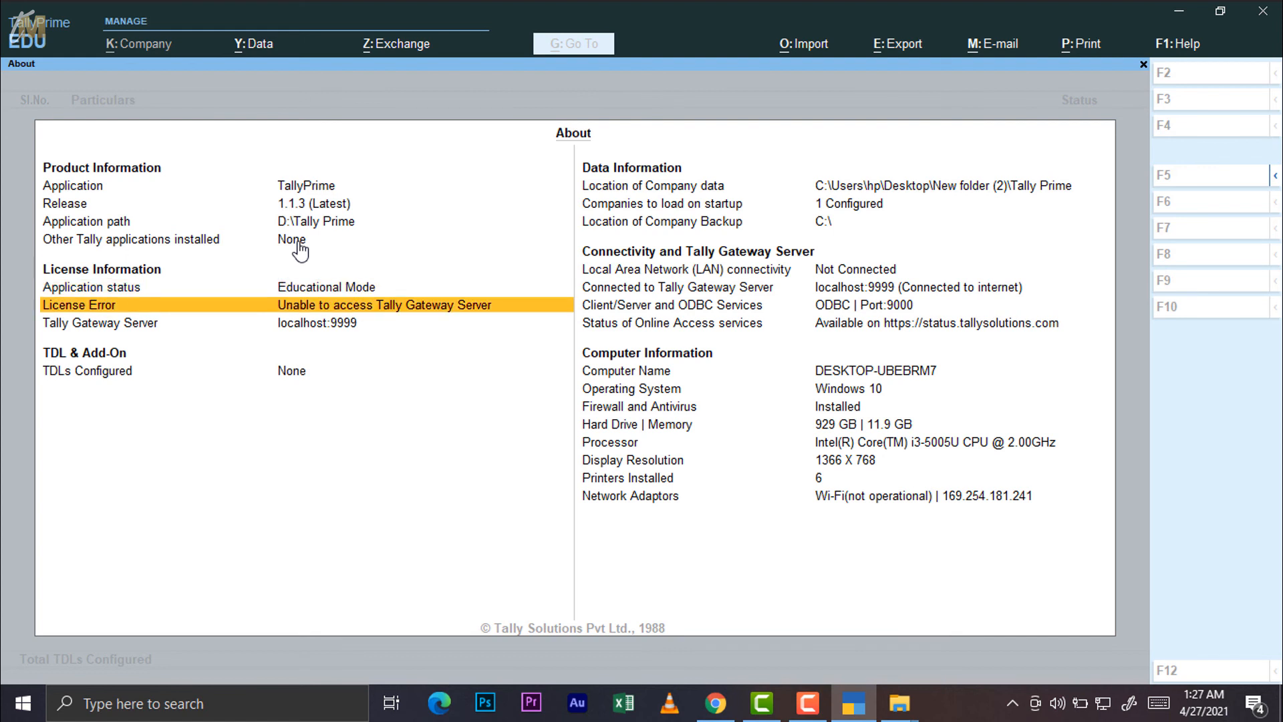
key(Down)
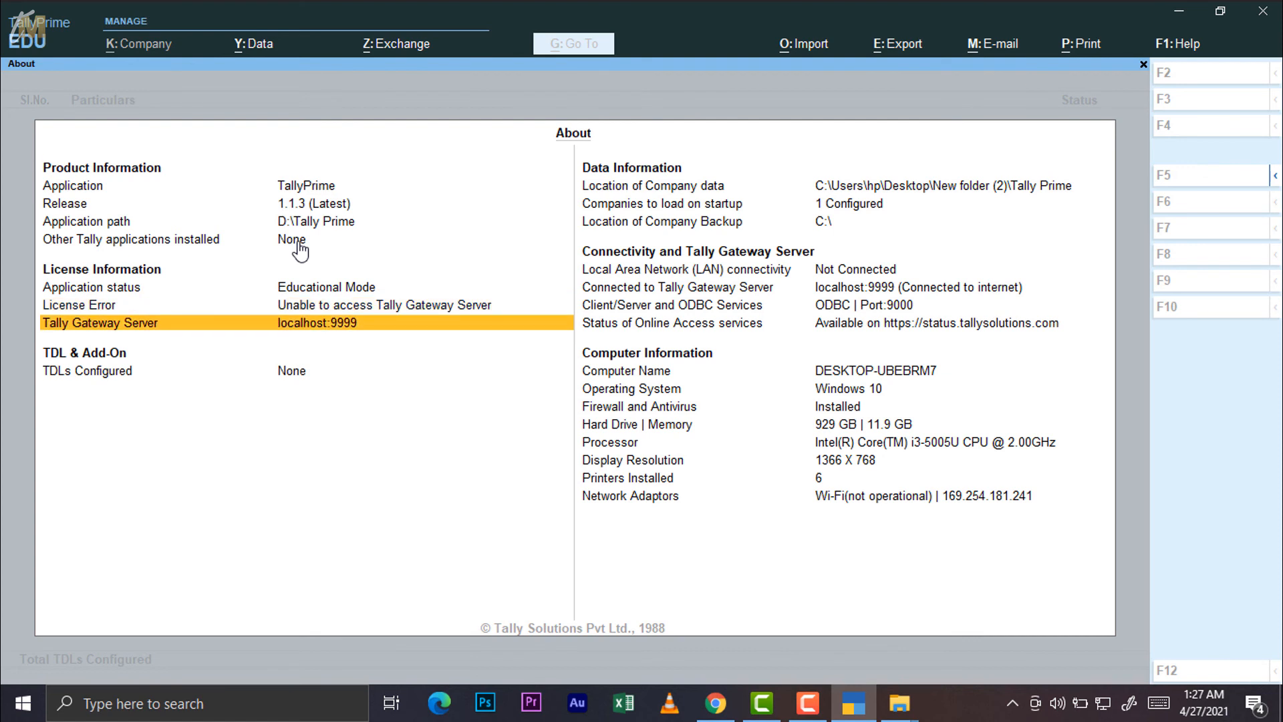
key(Down)
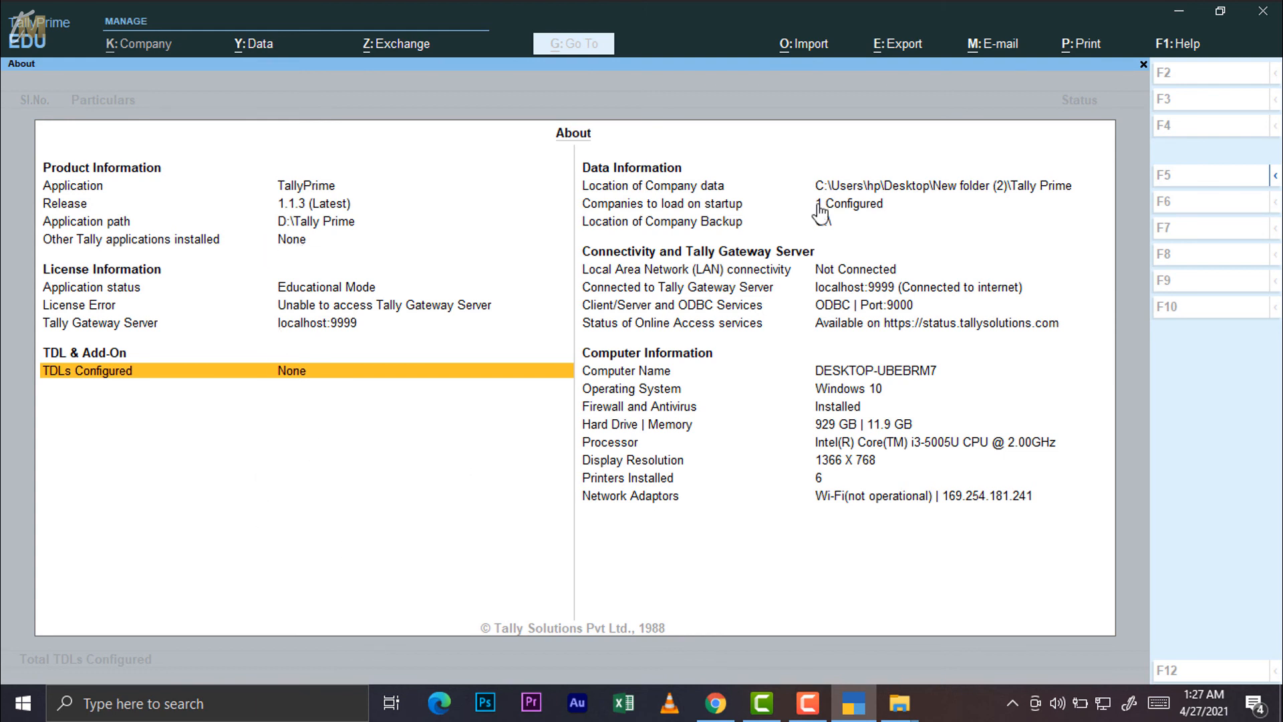
click(655, 171)
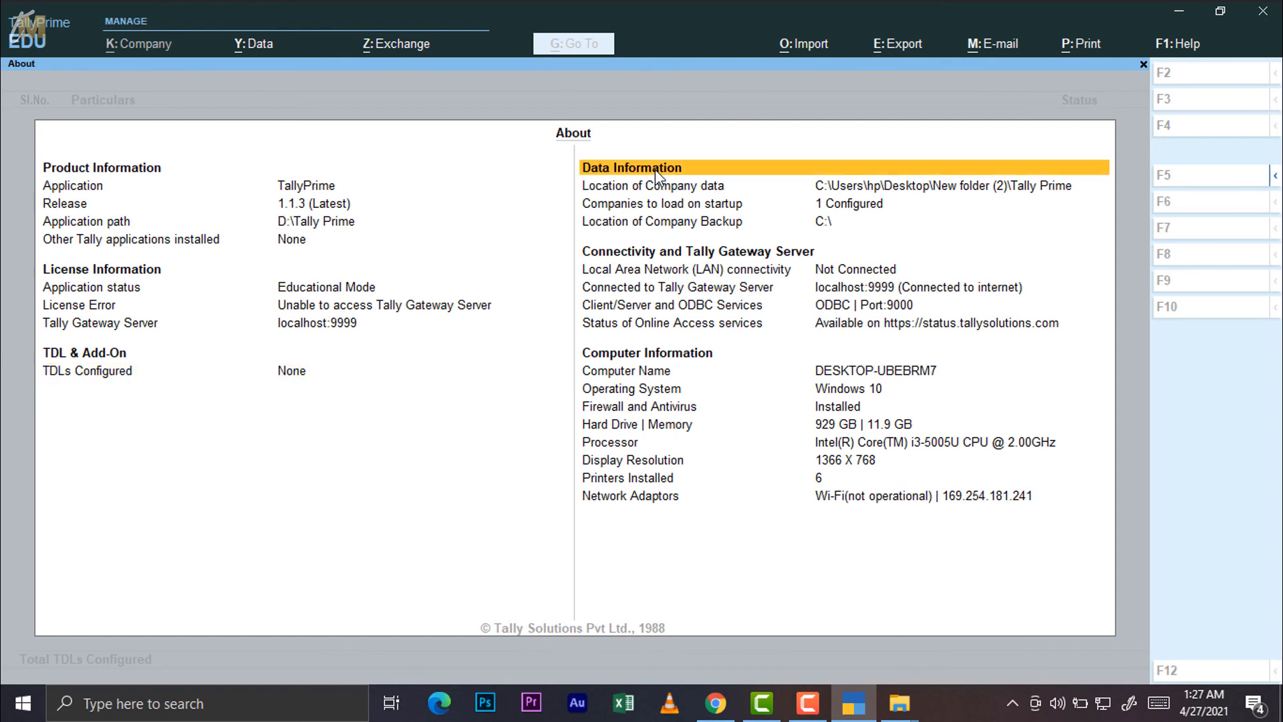
key(Down)
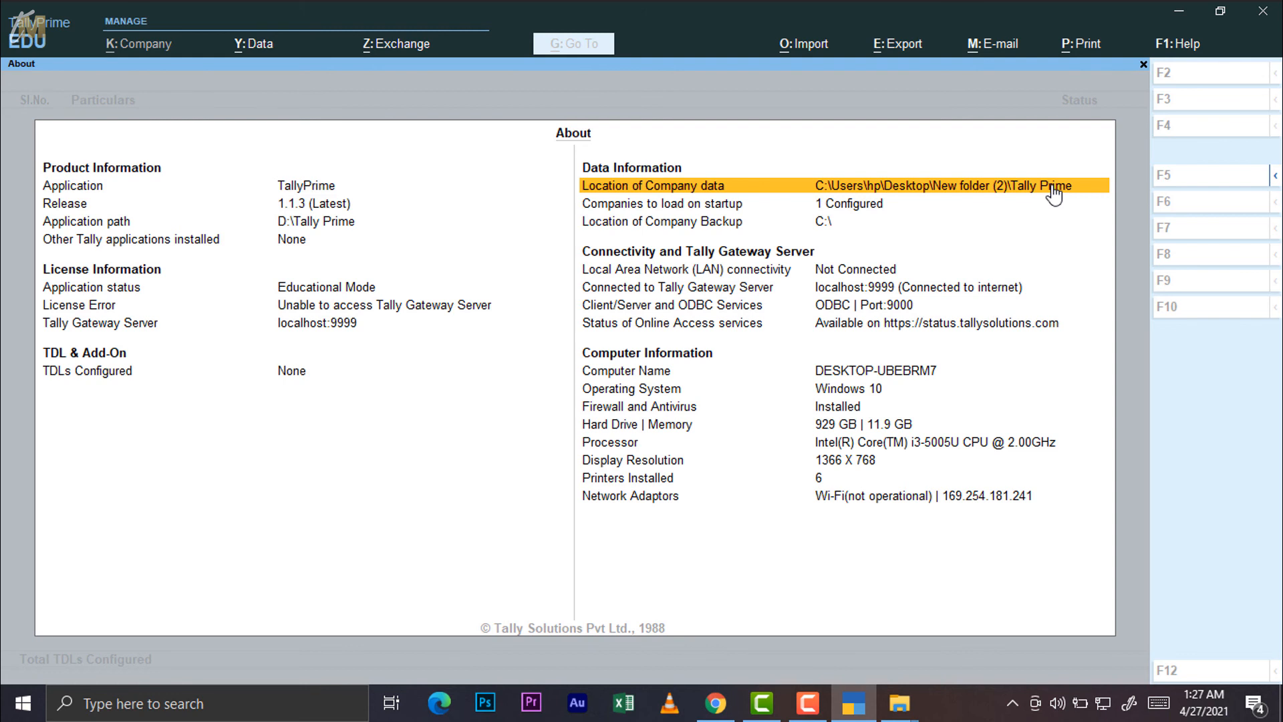
key(Down)
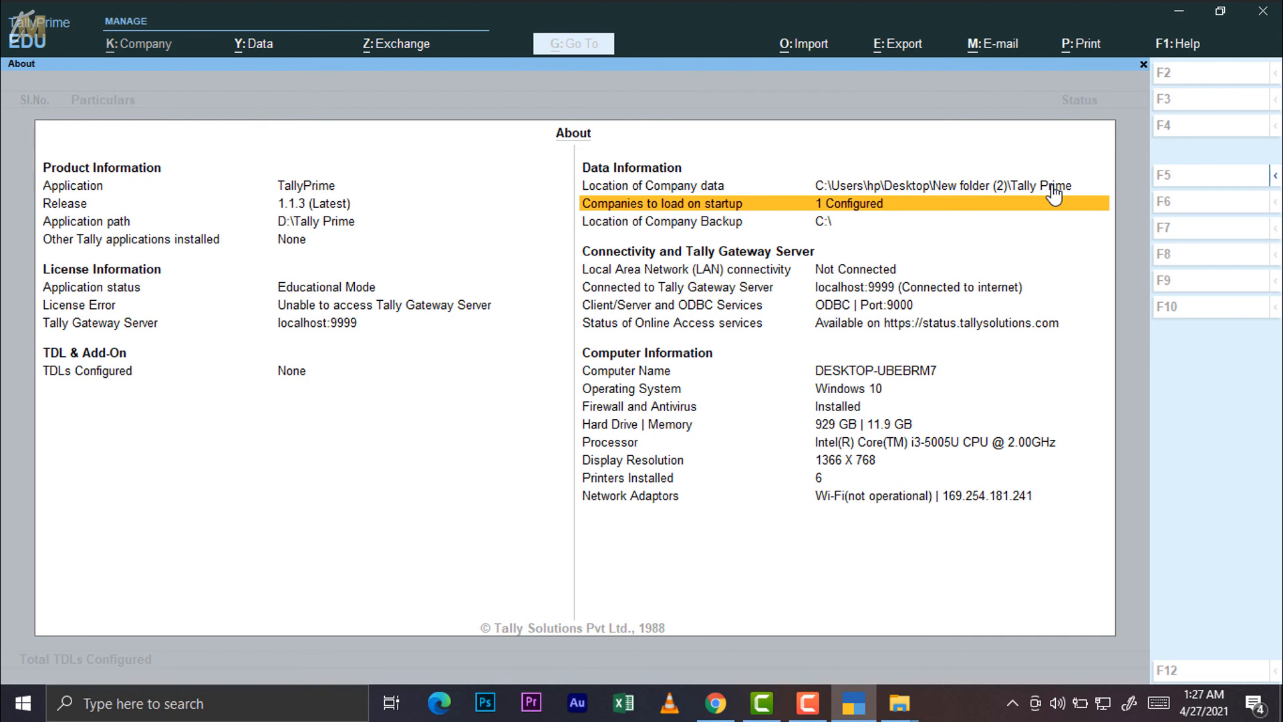
click(1055, 196)
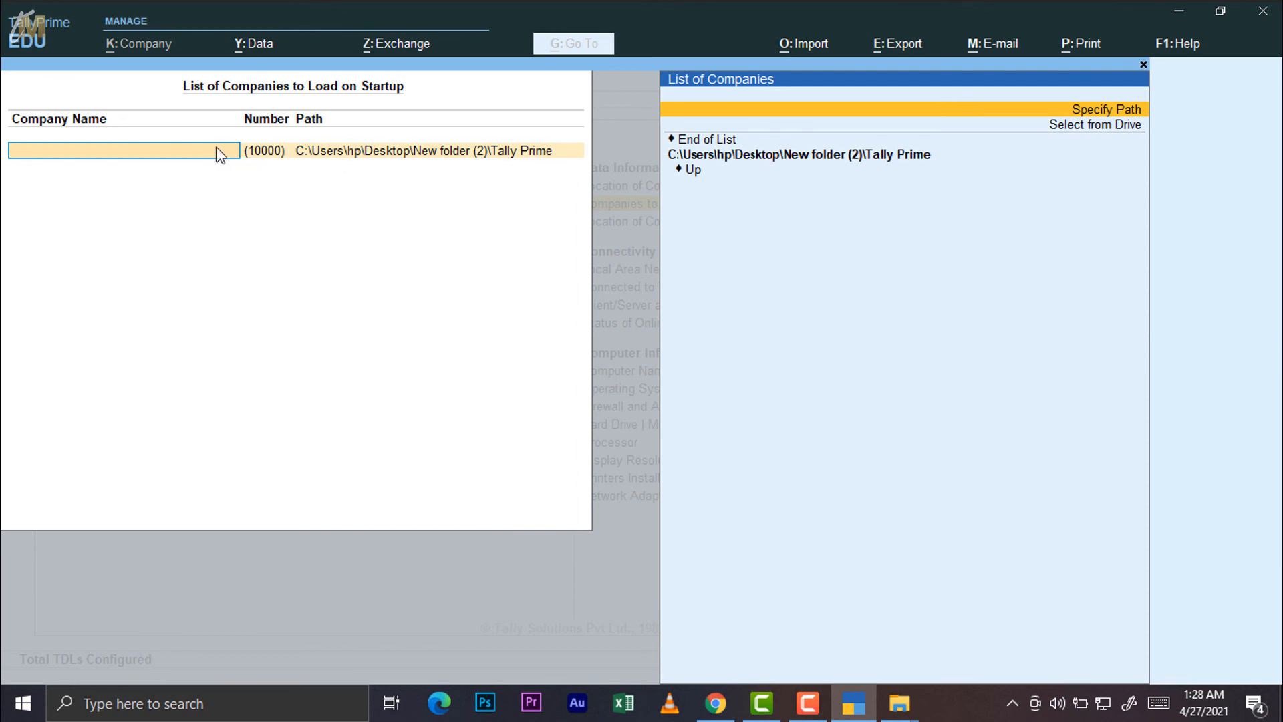
key(Escape)
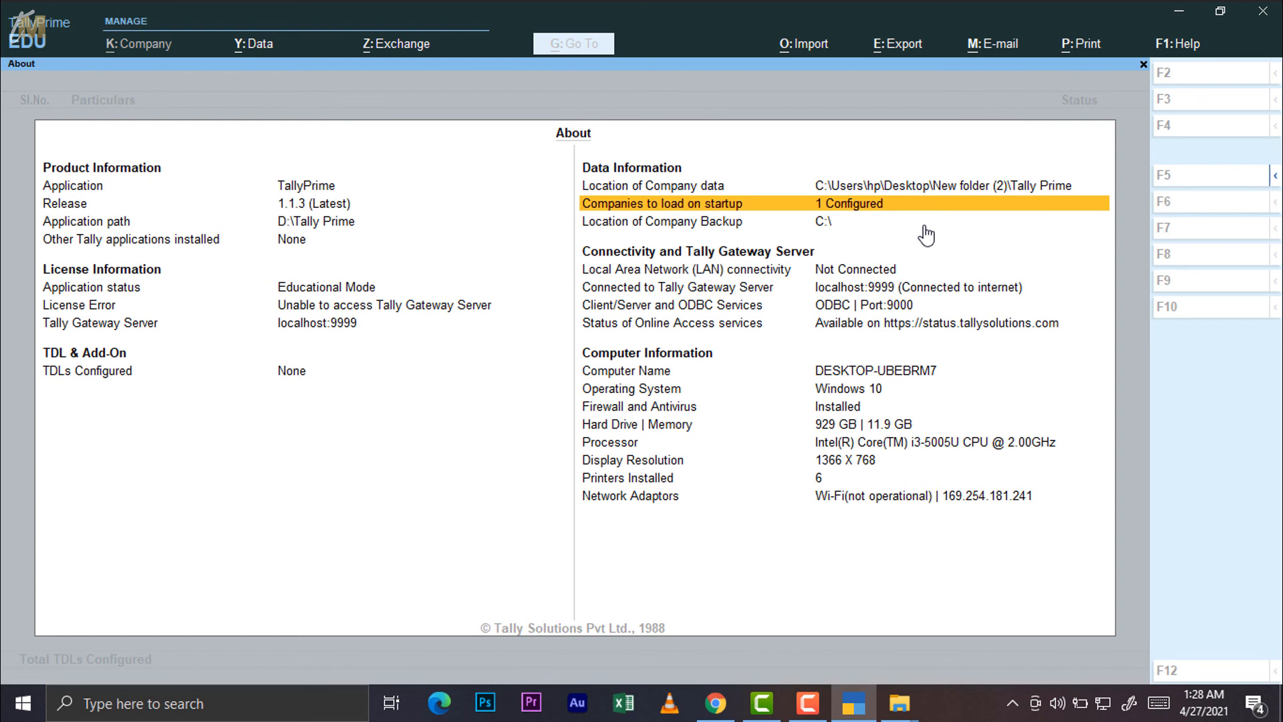
key(Down)
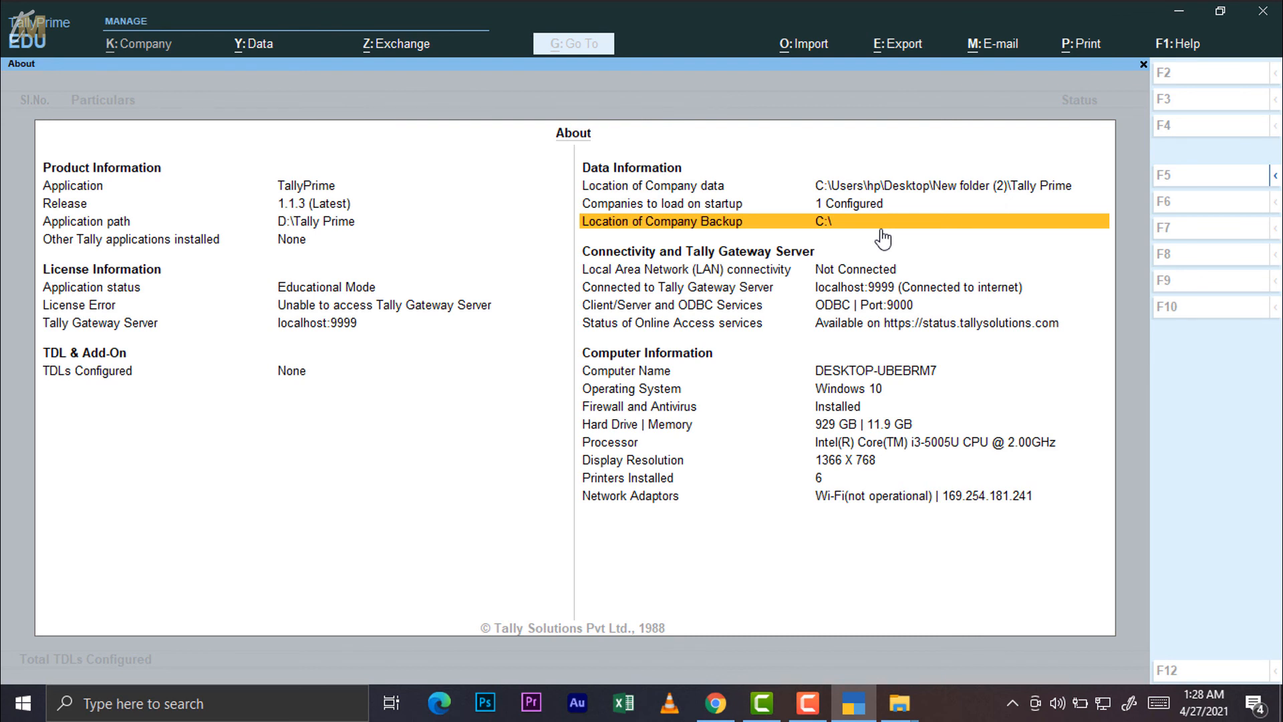
key(Down)
key(Down)
key(Down)
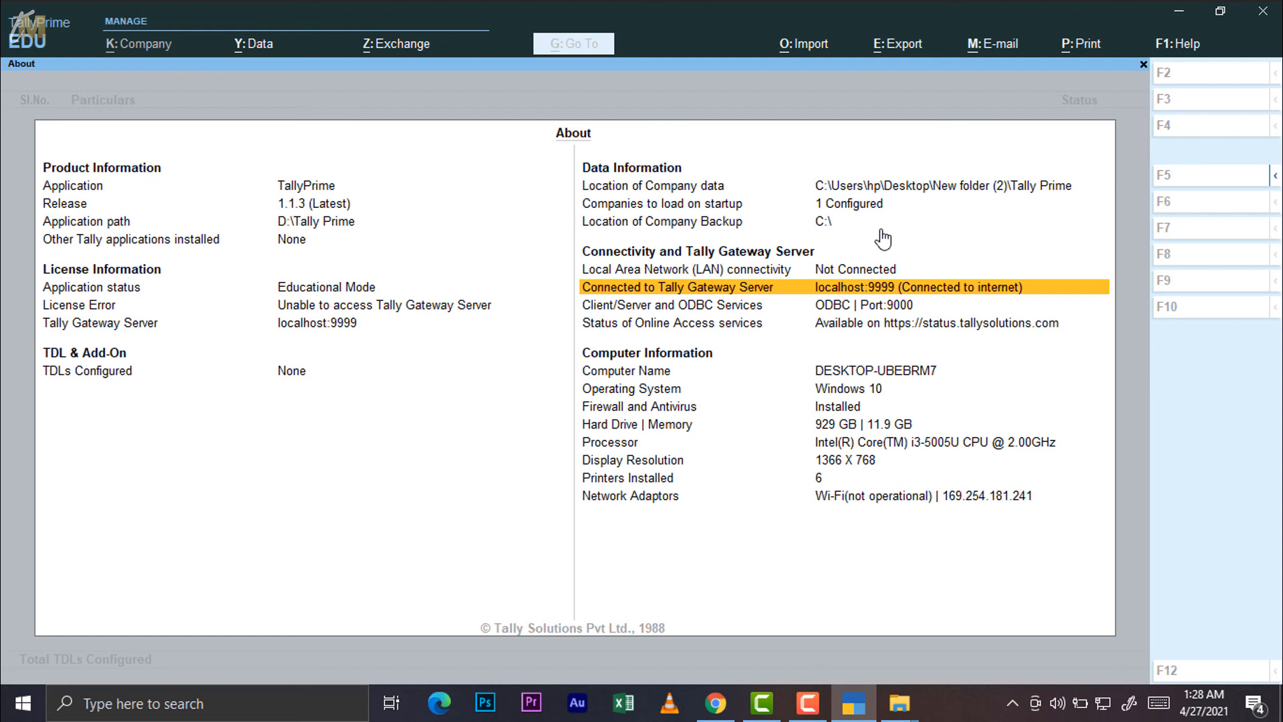
Review Computer Information rows from Computer Name through Network Adaptors, then close the About screen
click(637, 354)
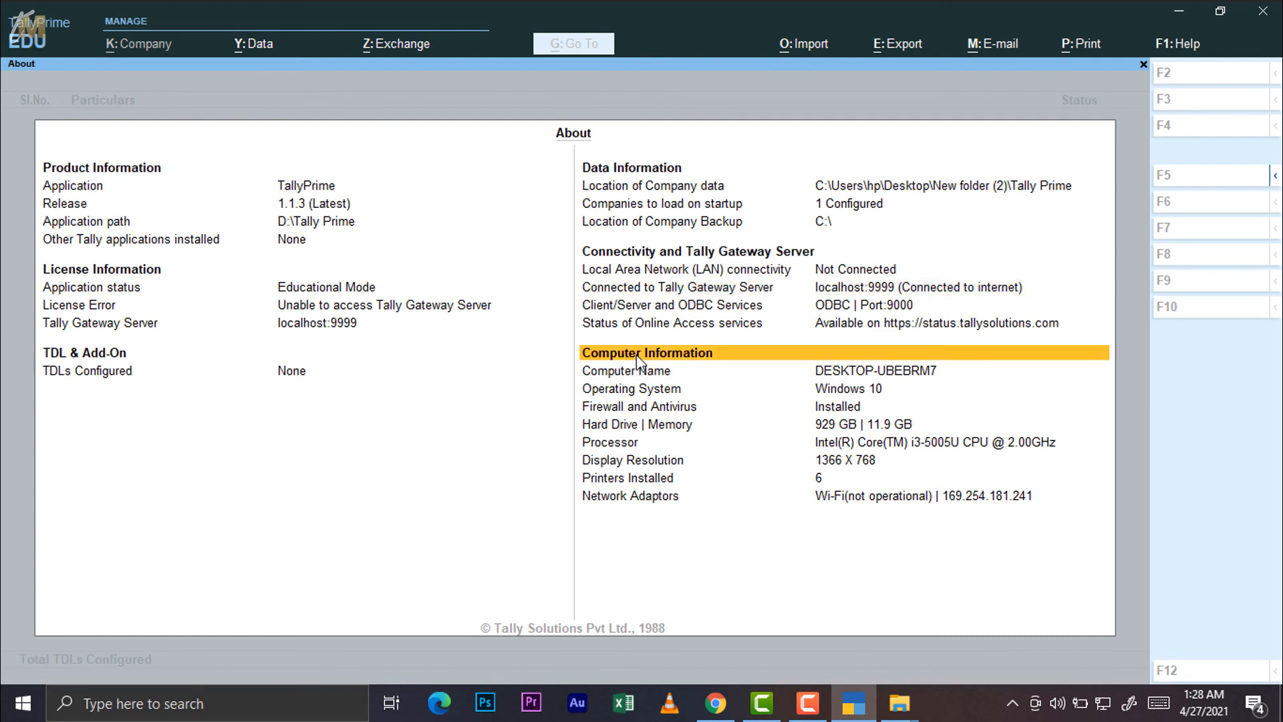
key(Down)
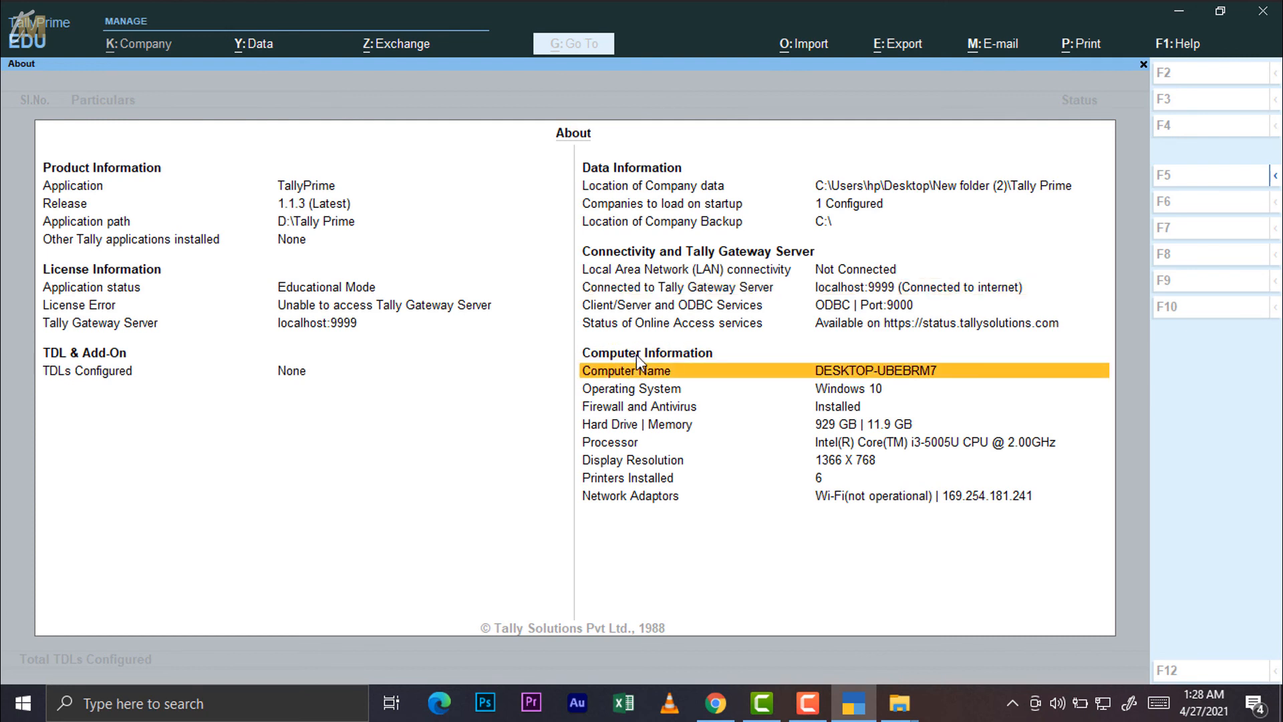
key(Down)
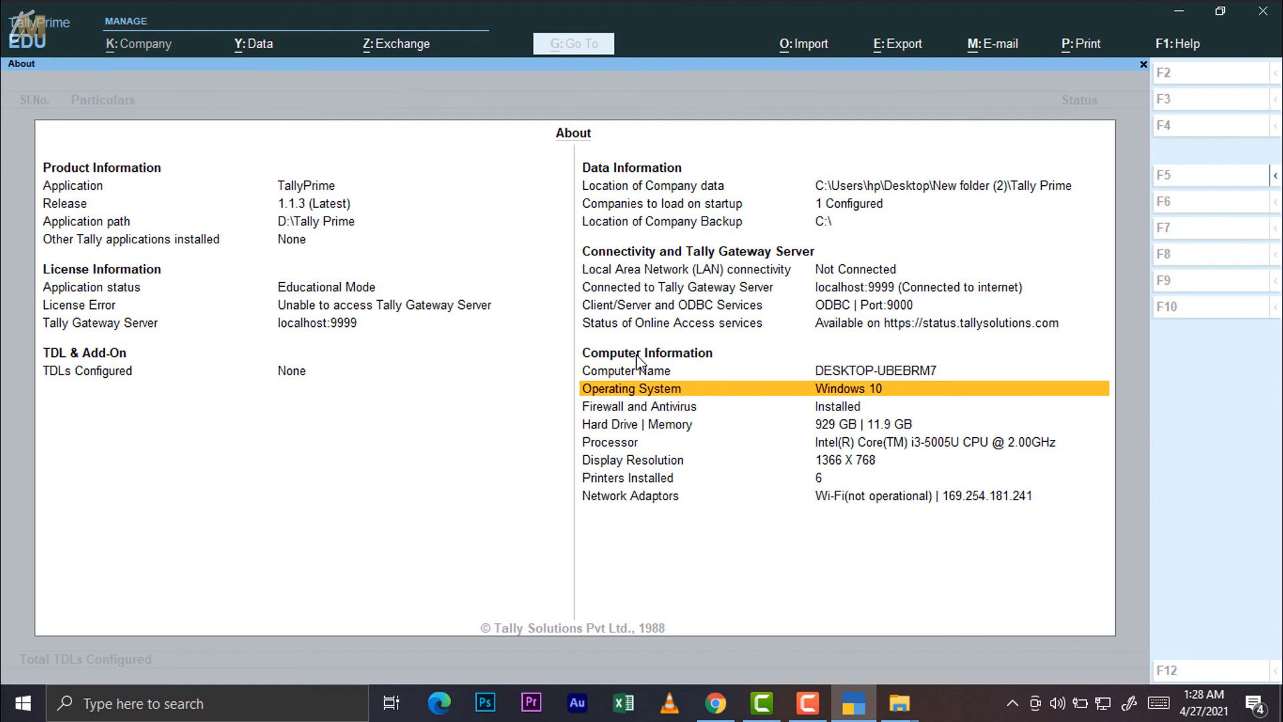
key(Down)
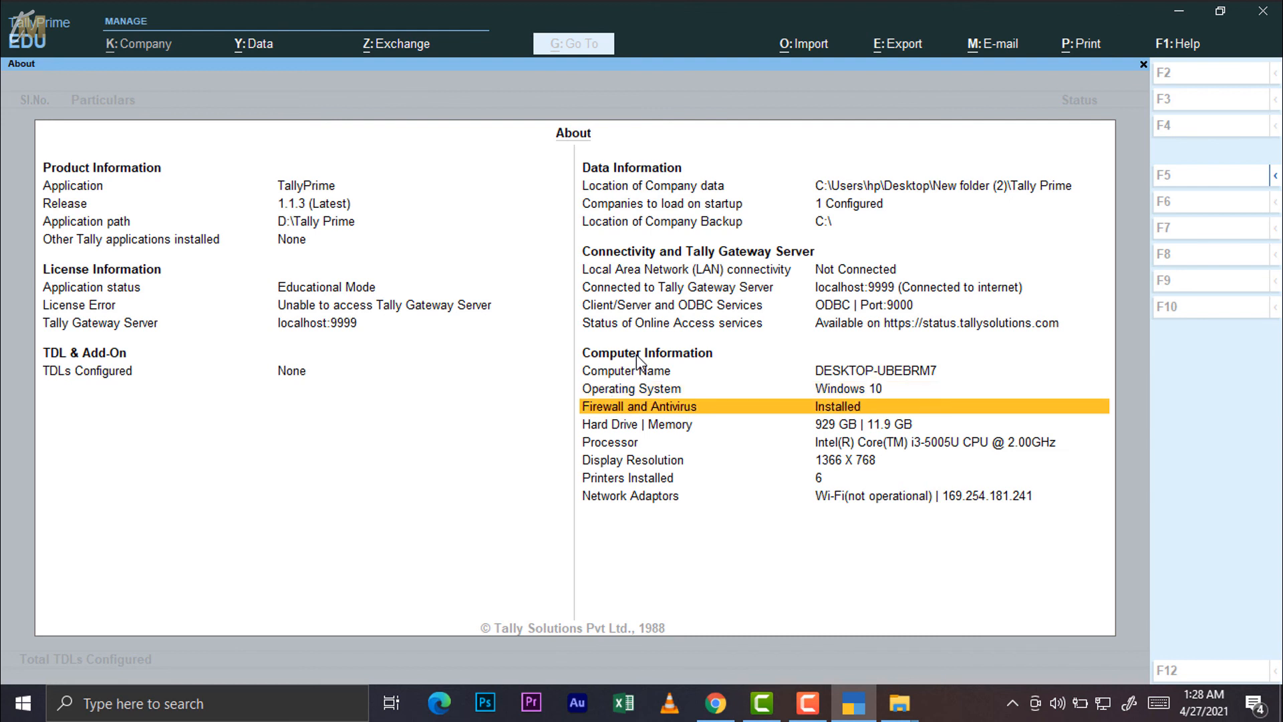
key(Down)
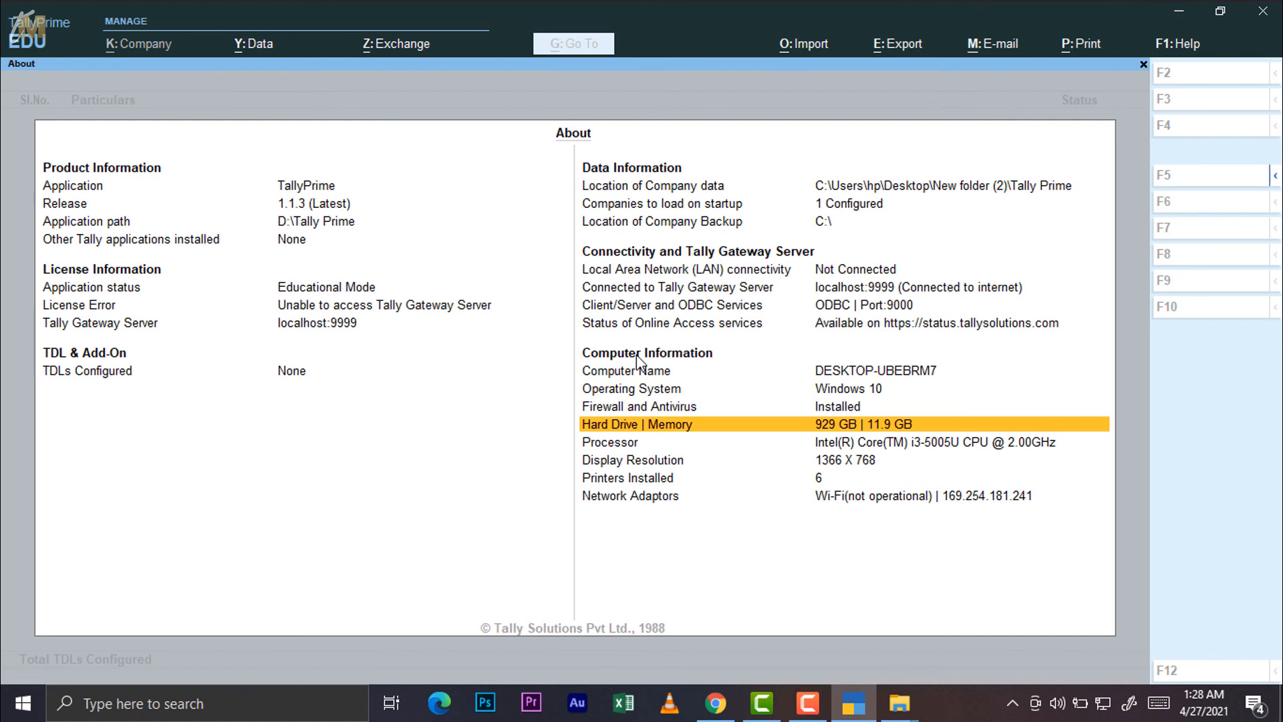
key(Down)
key(Down)
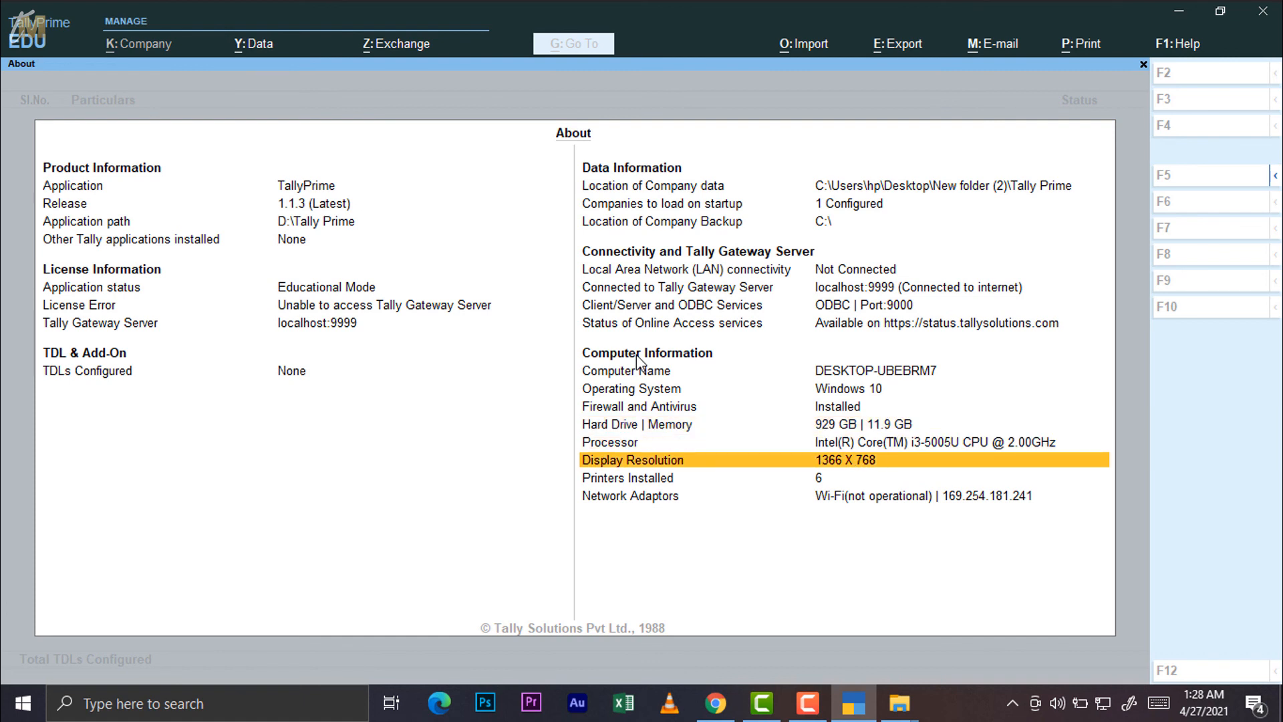
key(Down)
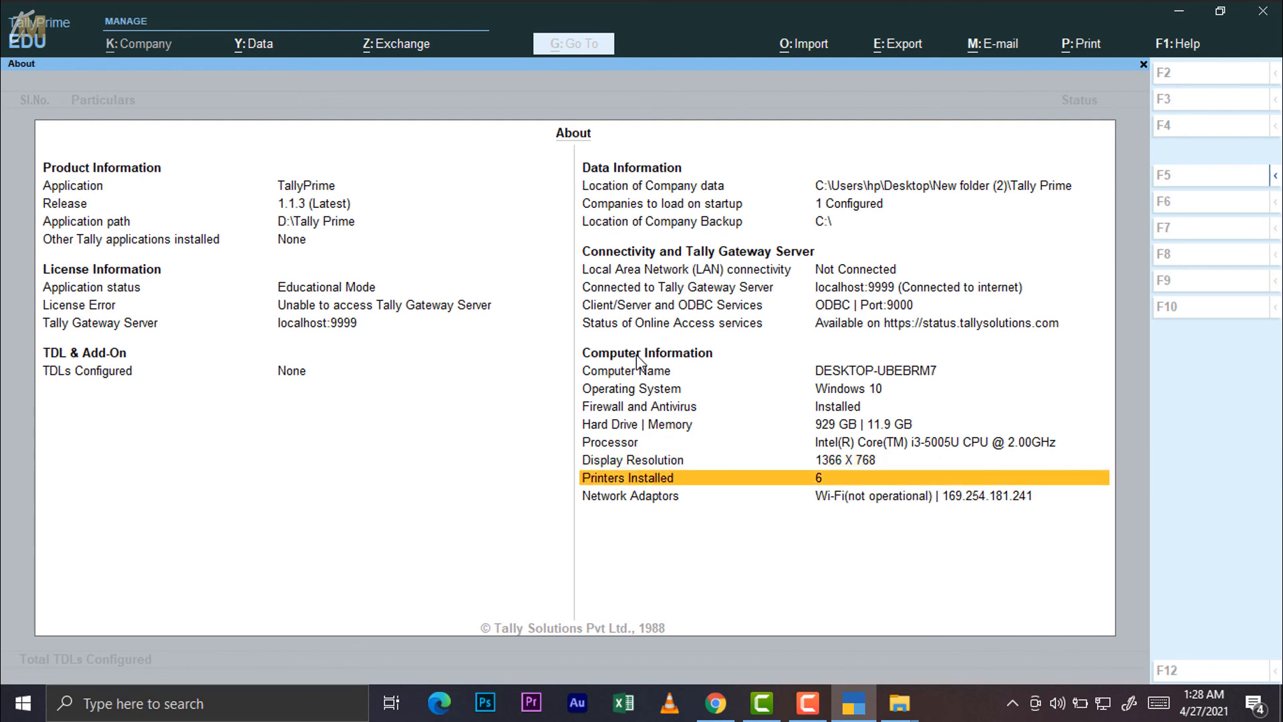
key(Down)
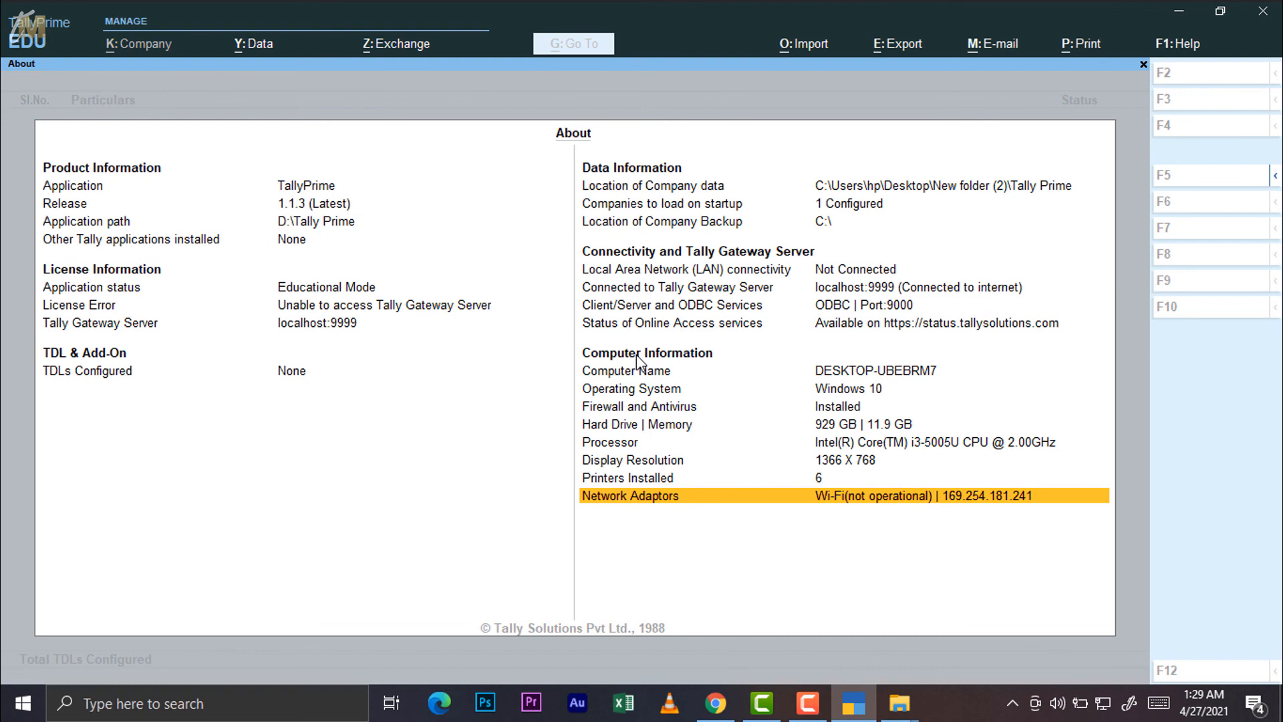
key(Escape)
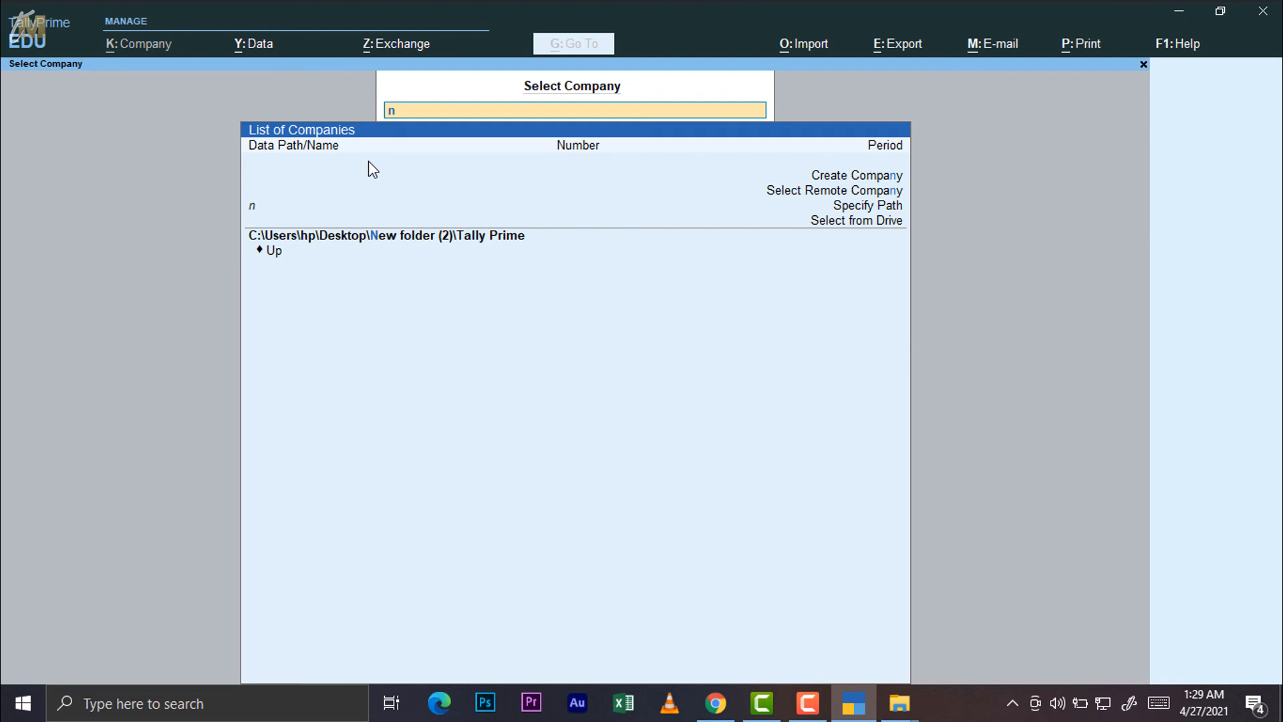
Leave TDL file selection and TDL Configuration, answering No to the Quit prompt
key(BackSpace)
key(Escape)
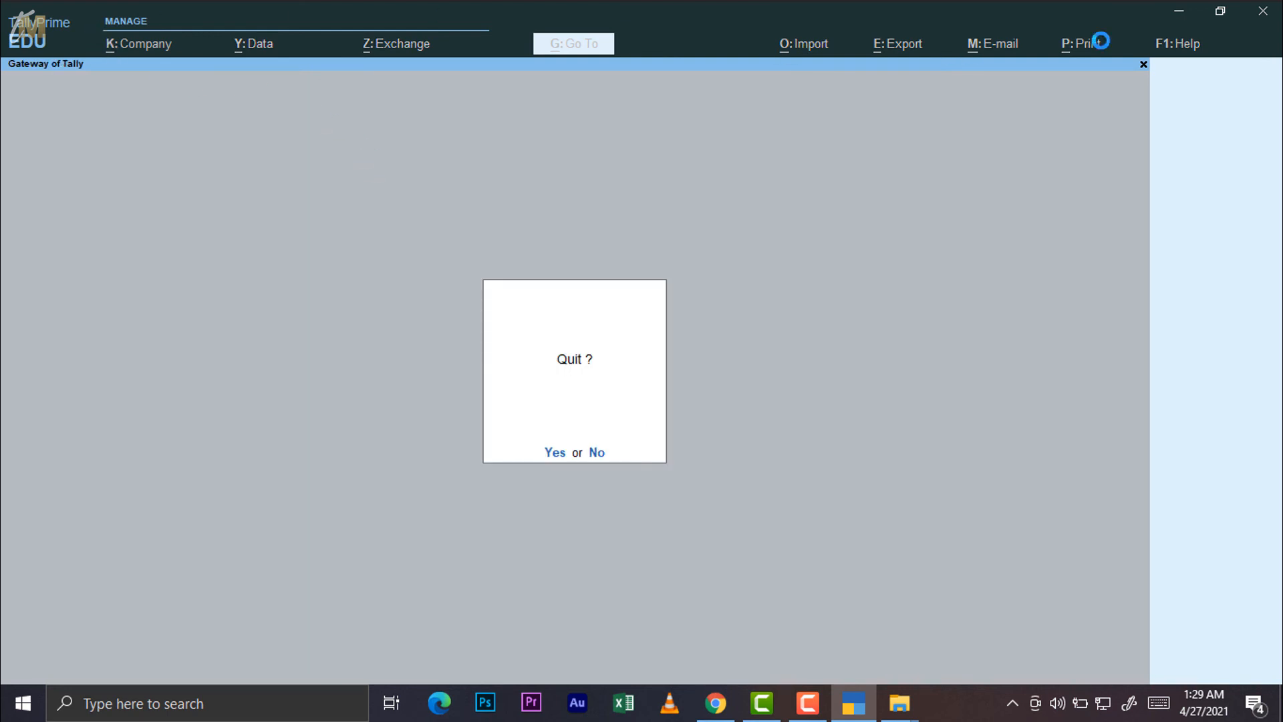
key(n)
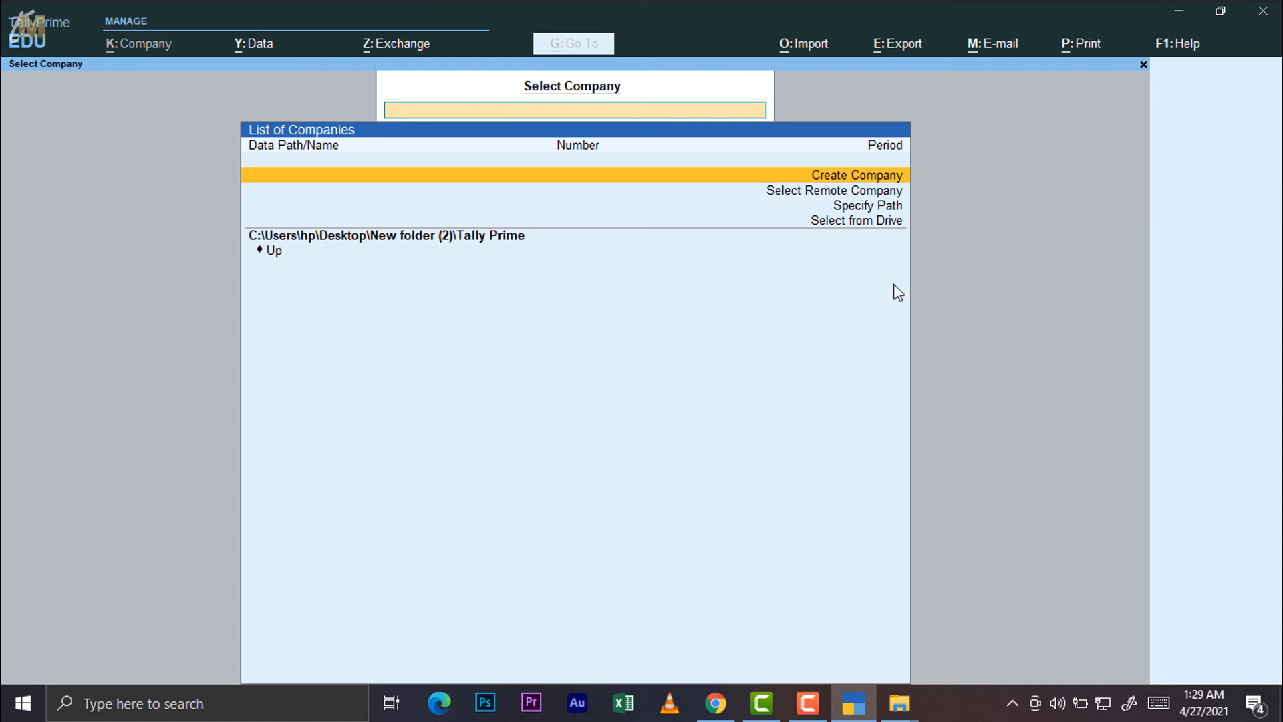
click(833, 194)
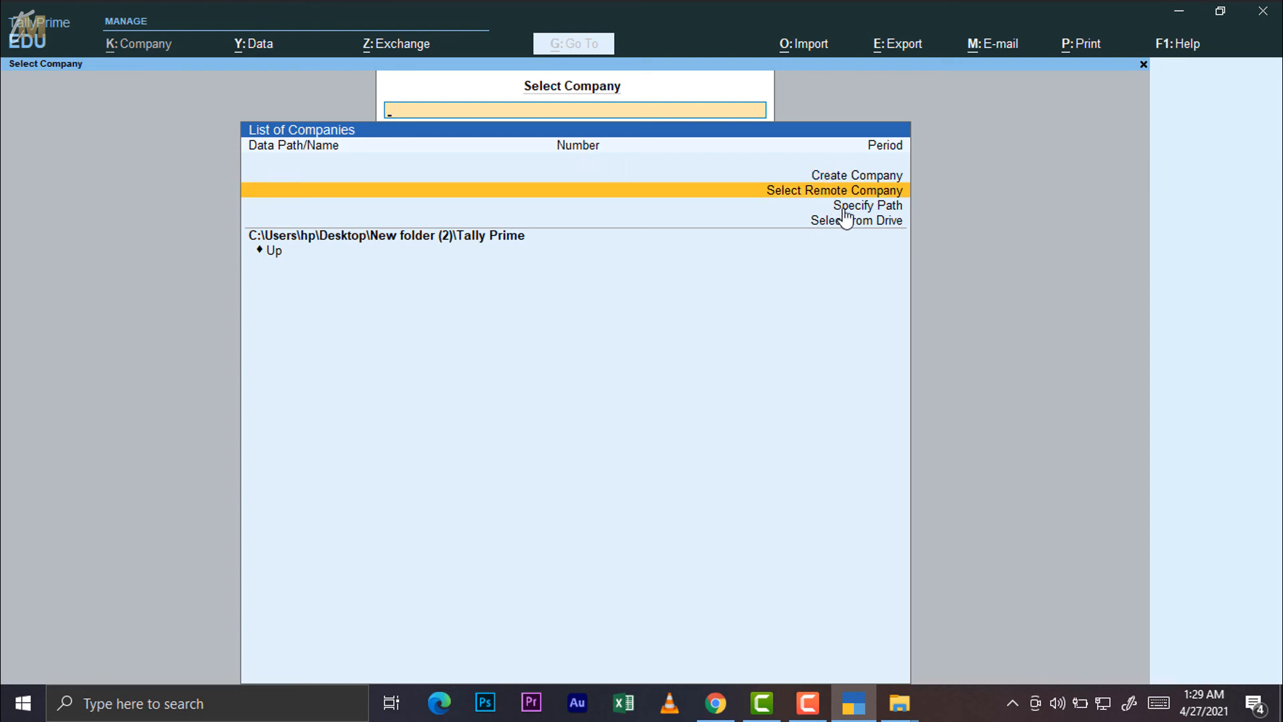
click(841, 208)
click(843, 226)
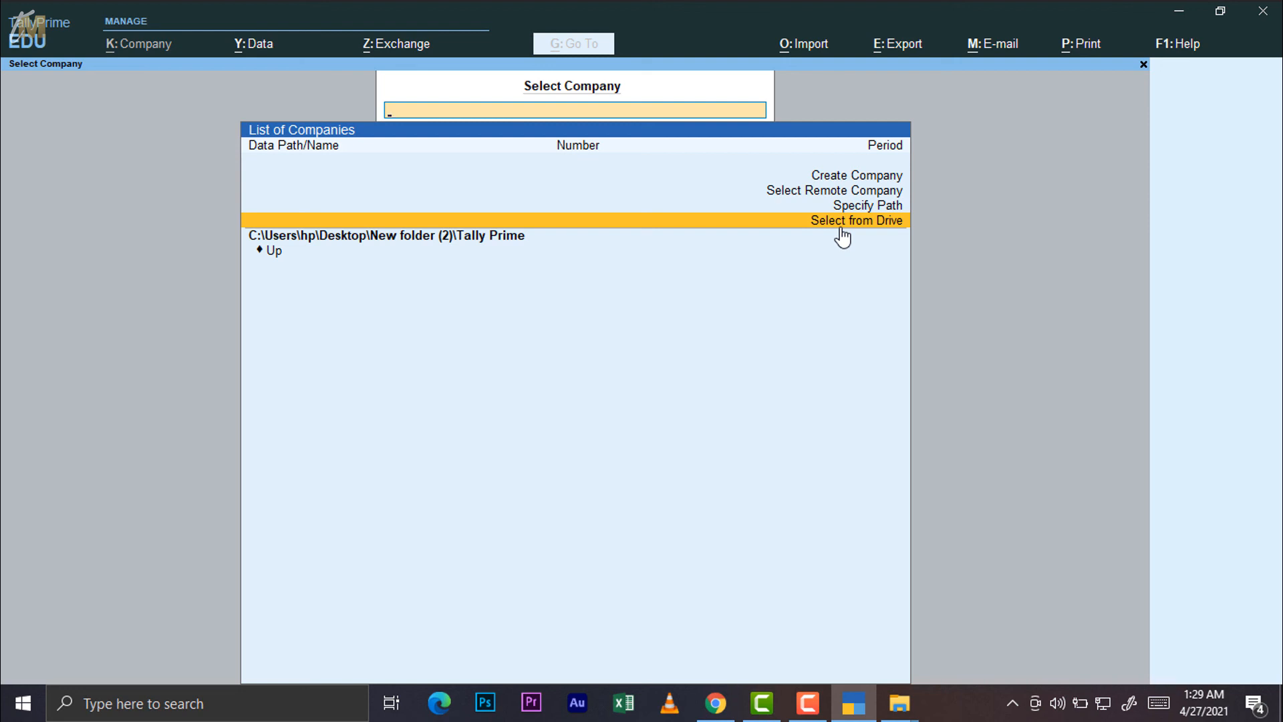
key(Up)
key(Up)
key(Up)
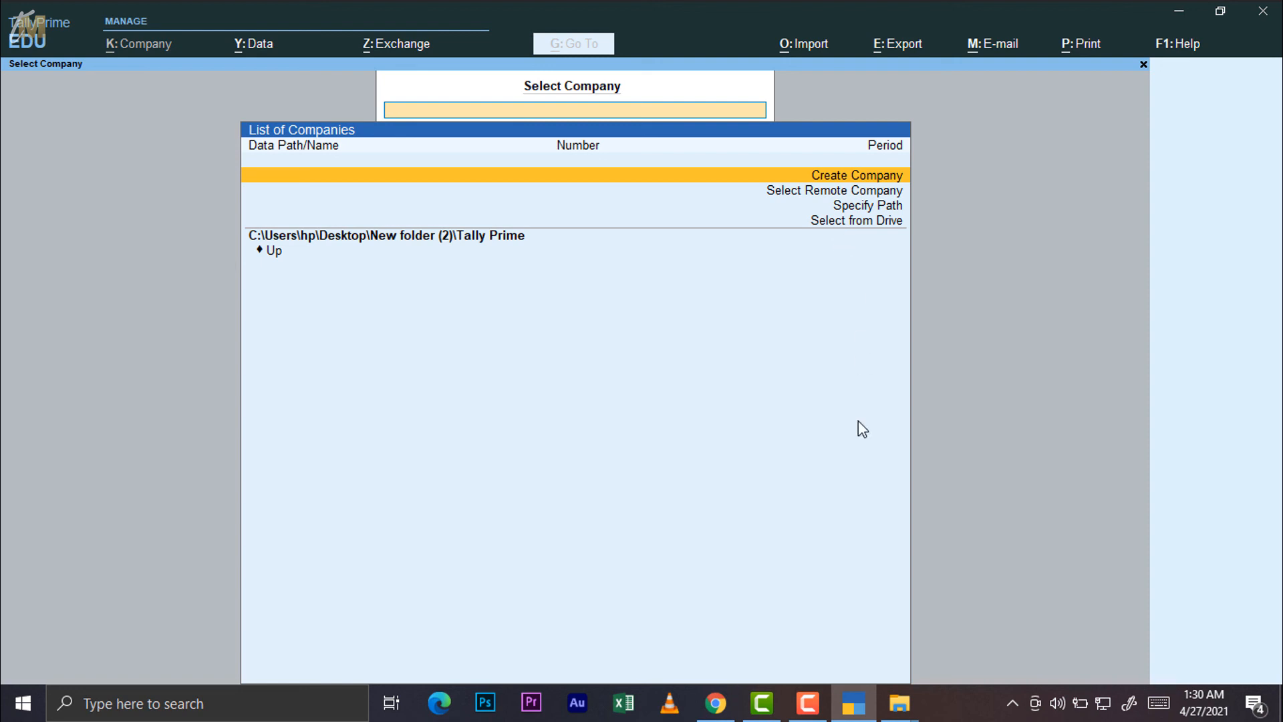
click(808, 703)
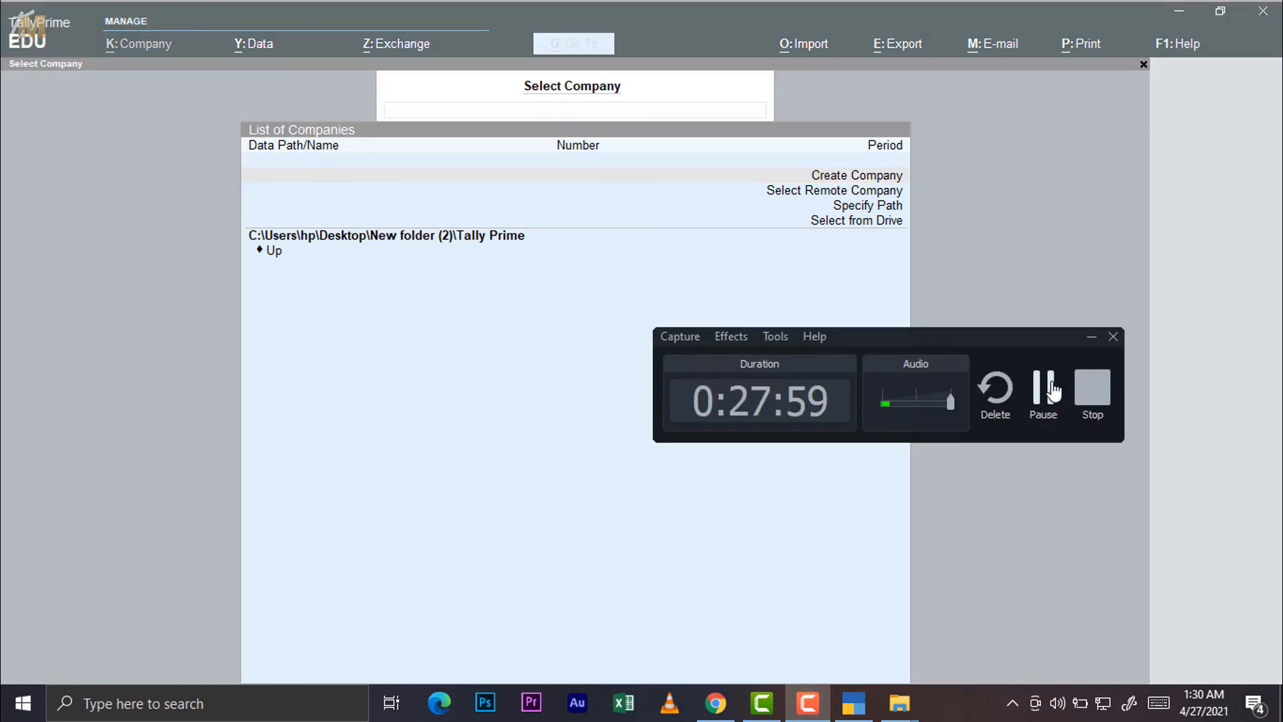